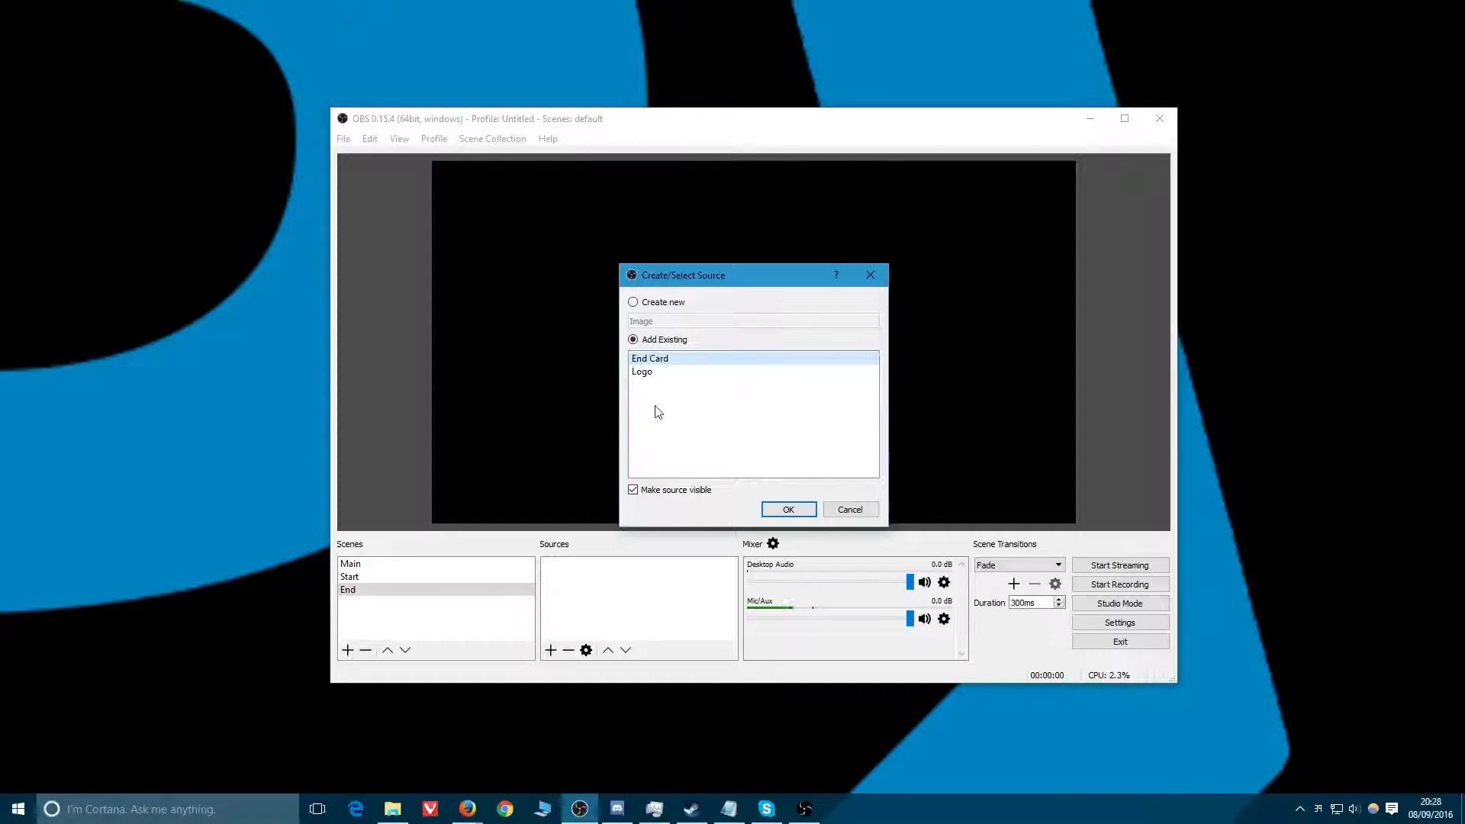
Add the existing End Card source to the End scene.
left_click(768, 510)
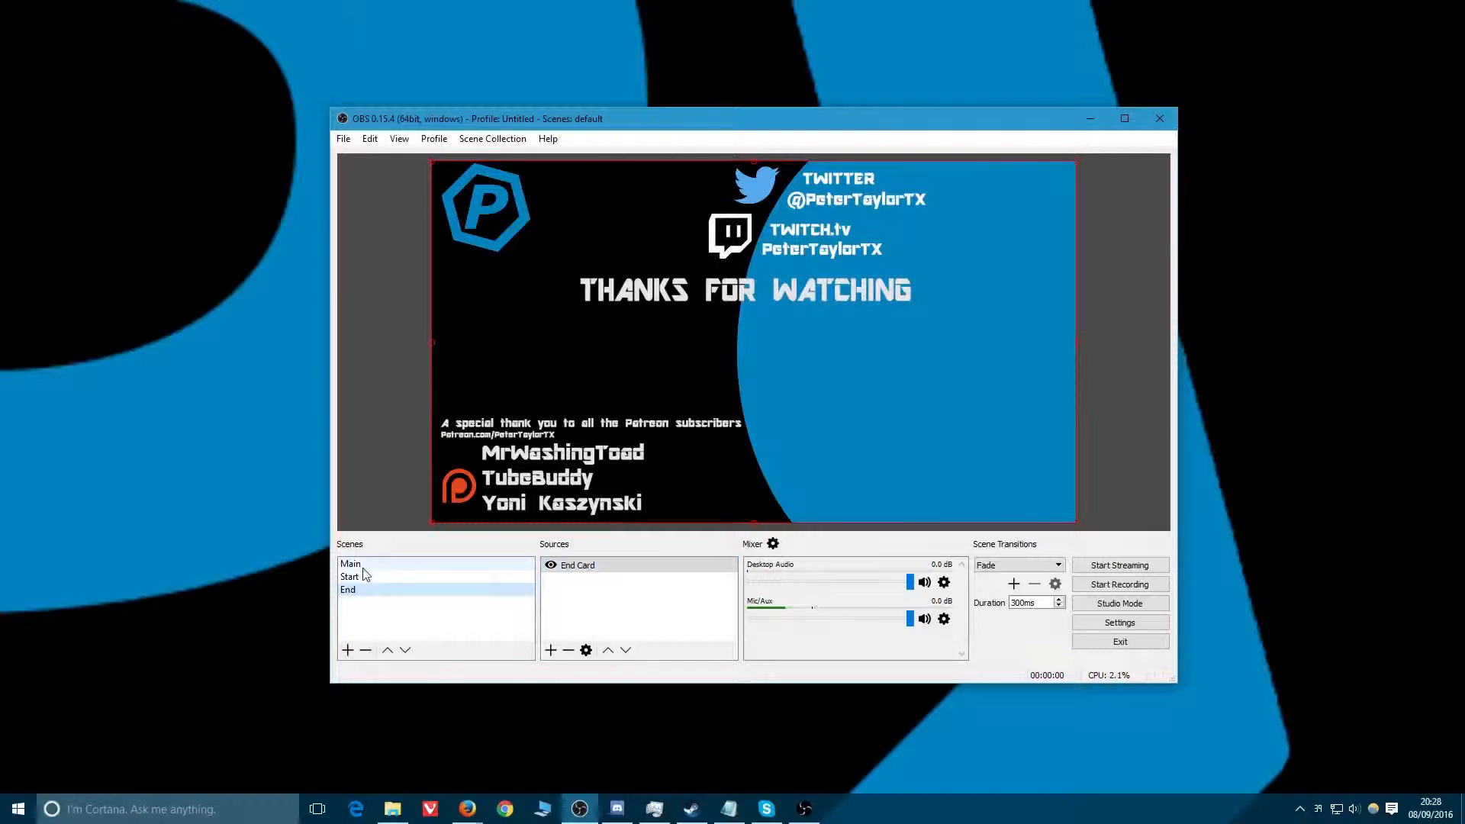
Add a new Image Slide Show source named Streams to the Start scene.
left_click(473, 576)
right_click(568, 589)
mouse_move(583, 597)
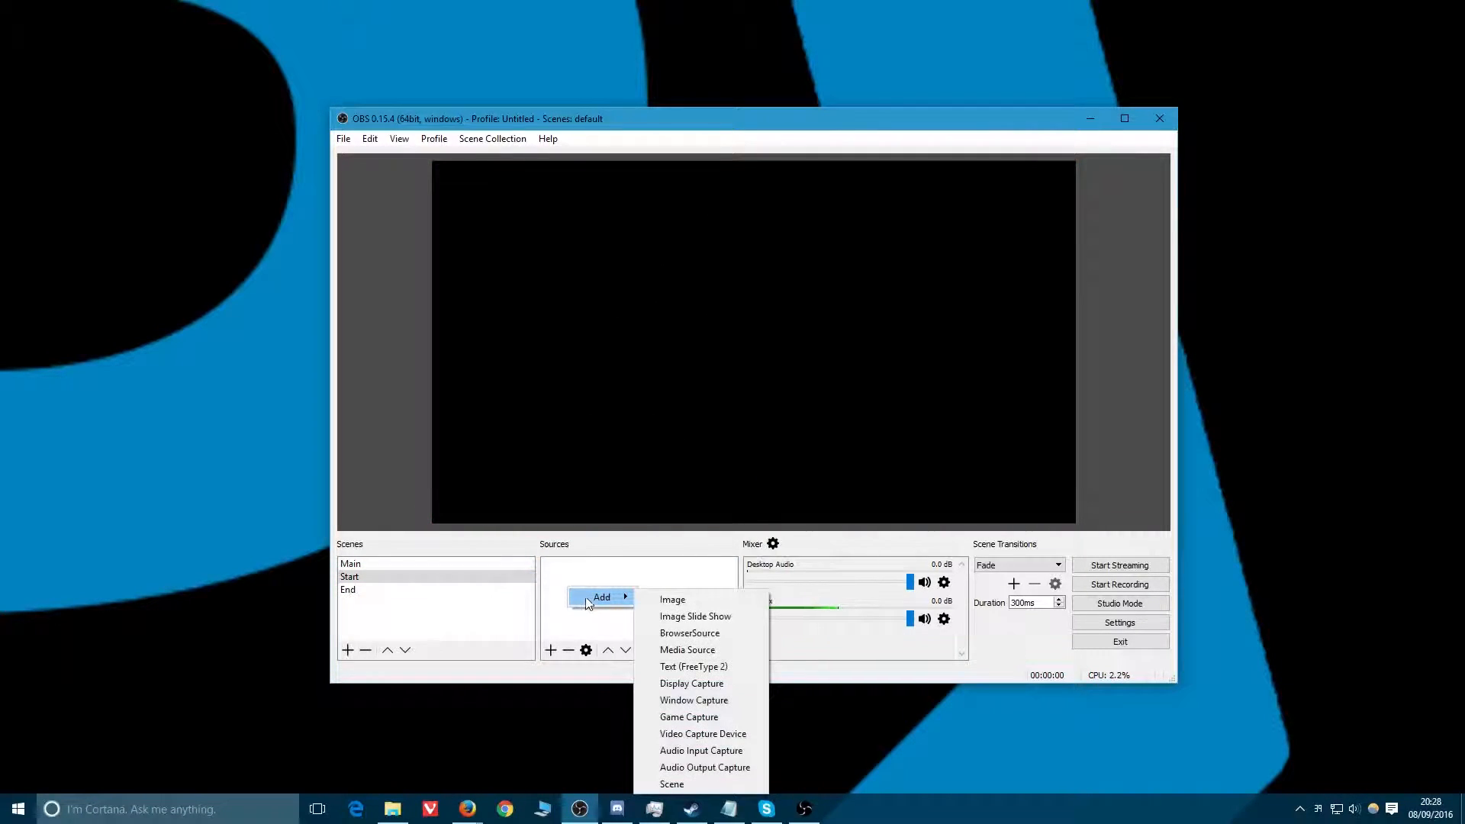
left_click(697, 616)
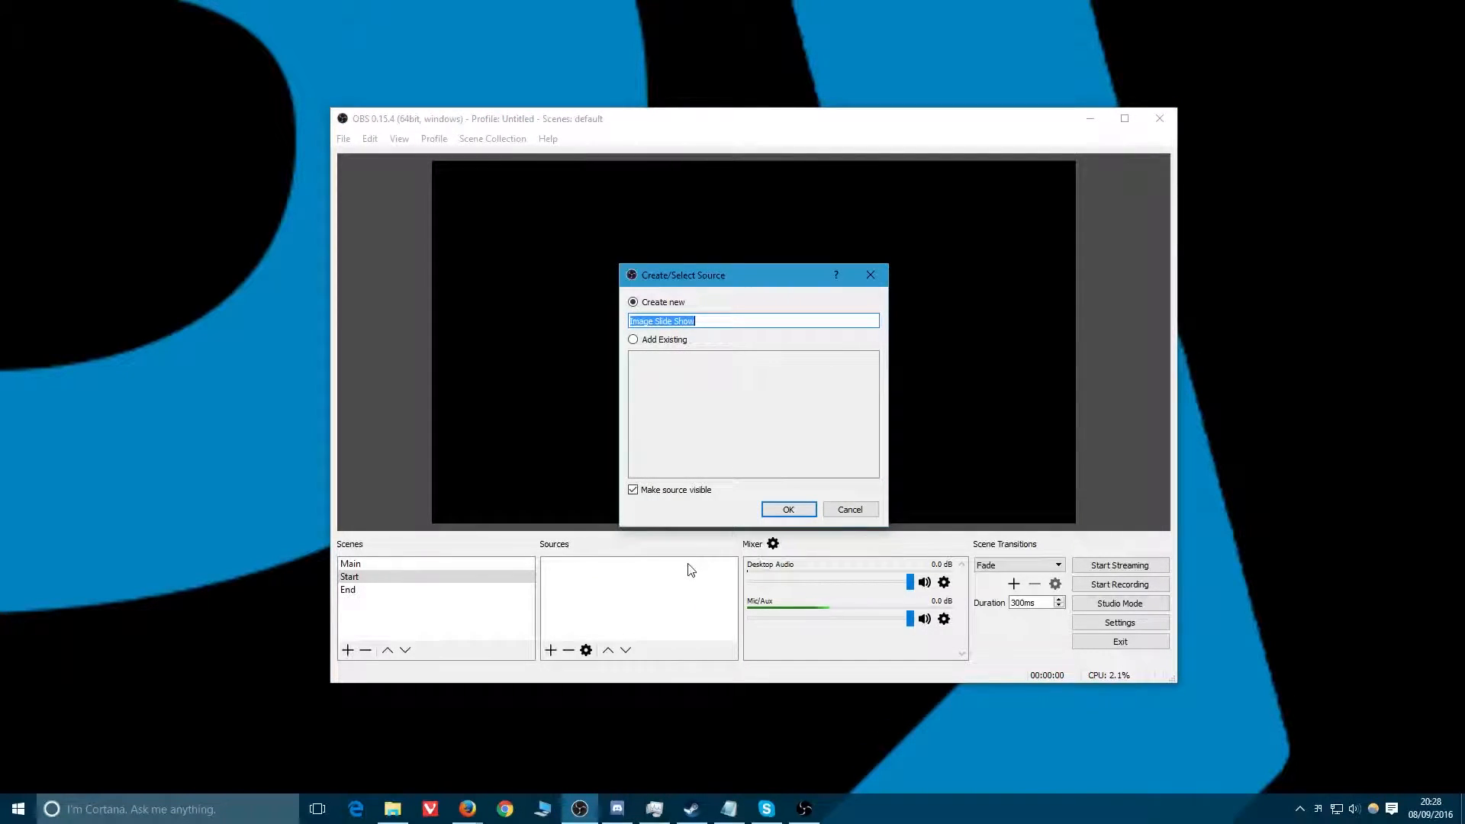
type("Streams")
key("Return")
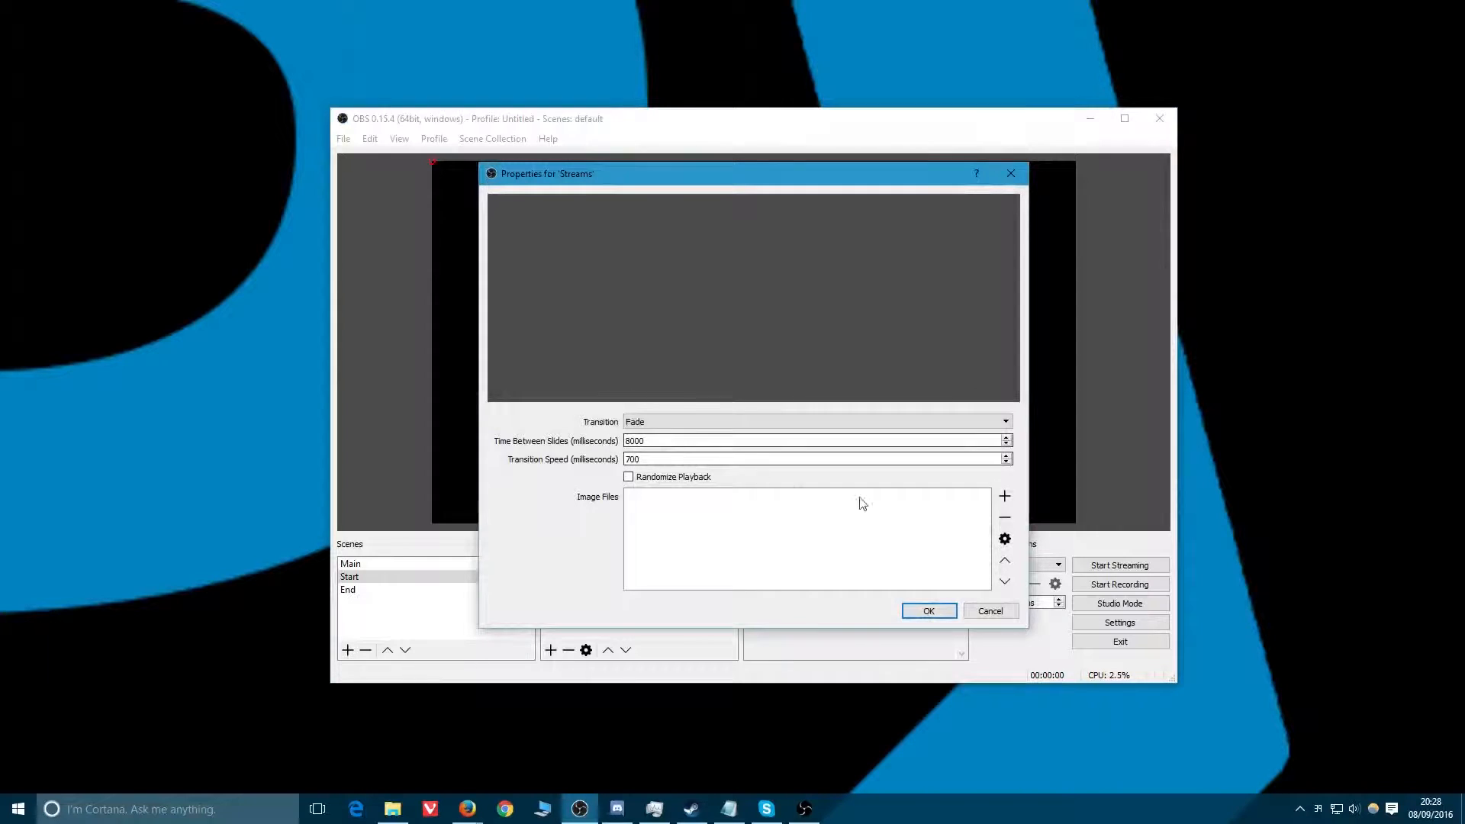
Add the folder D:/OBS/Slides_PrisonArchitect to the slide show's image files.
left_click(1003, 496)
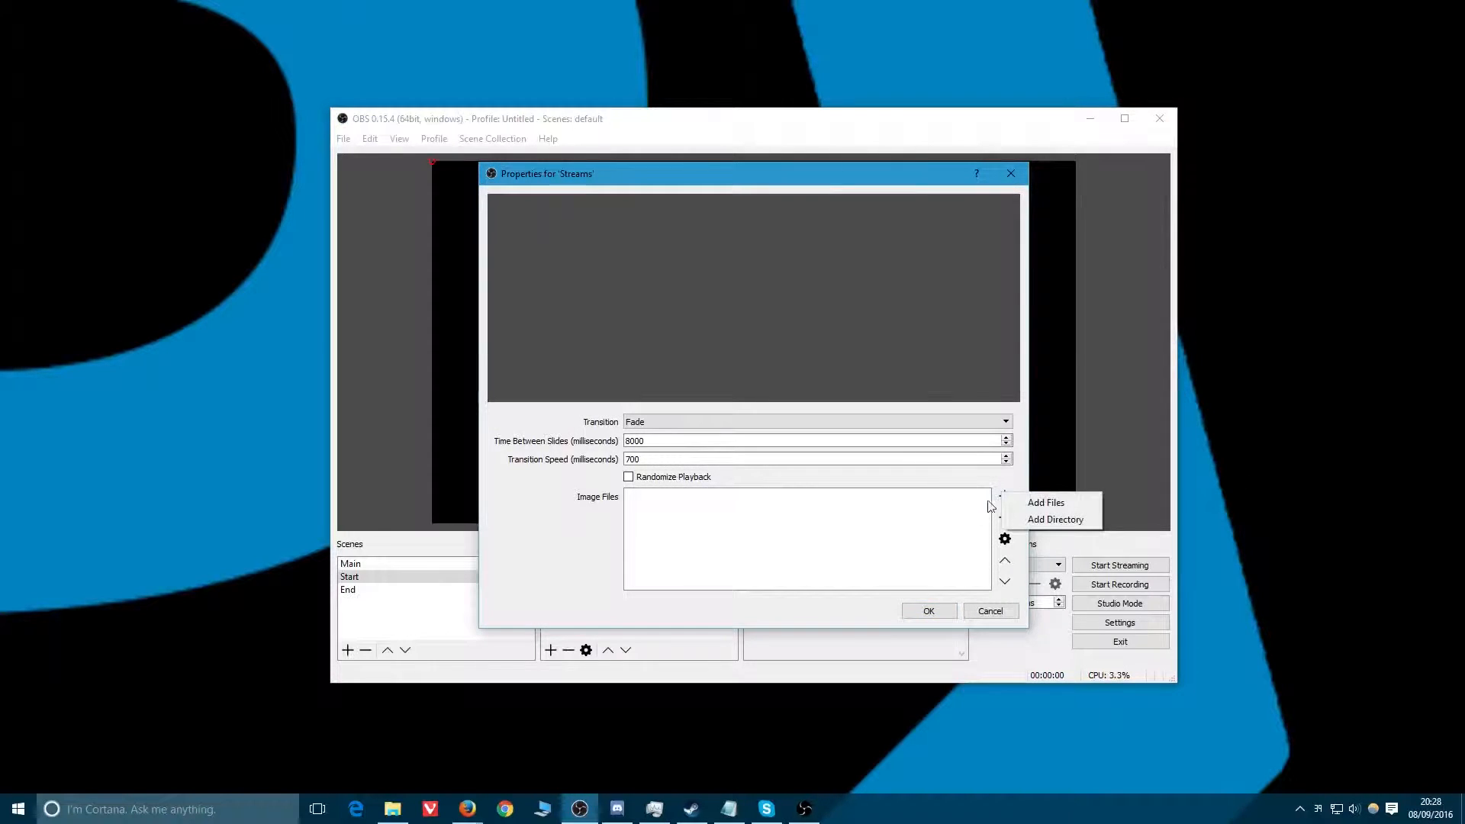
left_click(1049, 519)
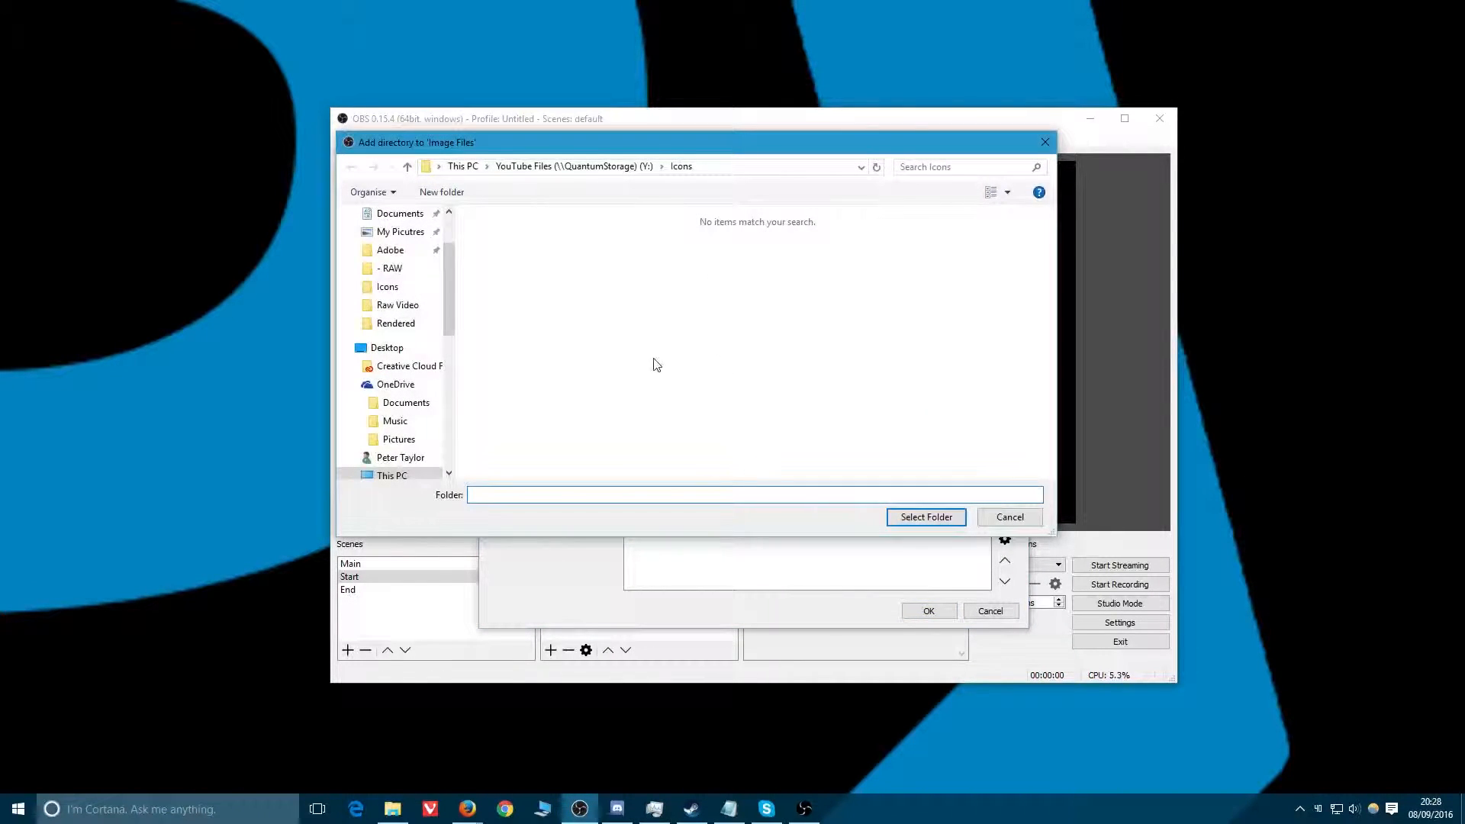
left_click(403, 475)
double_click(709, 358)
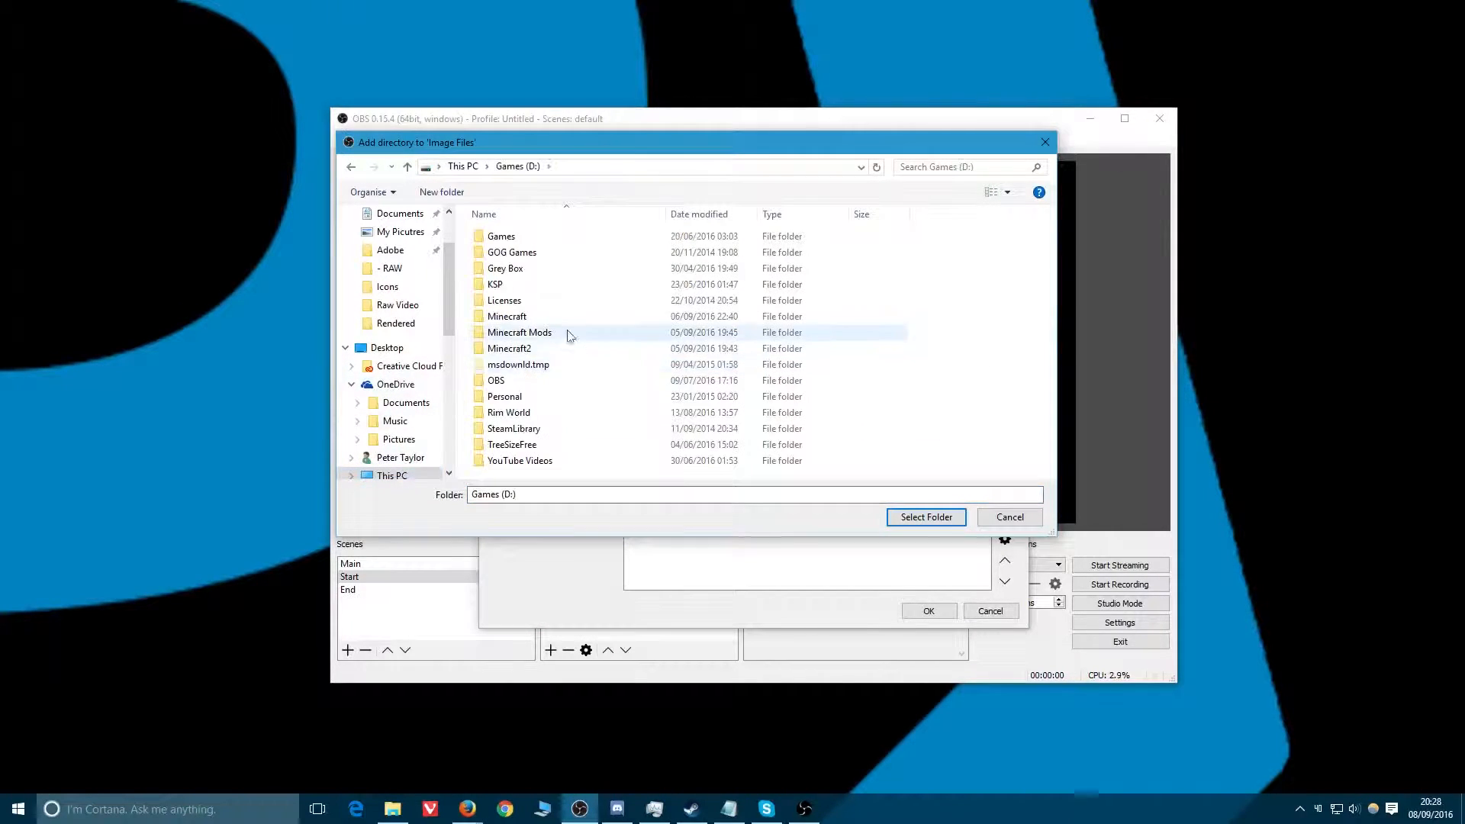
double_click(483, 381)
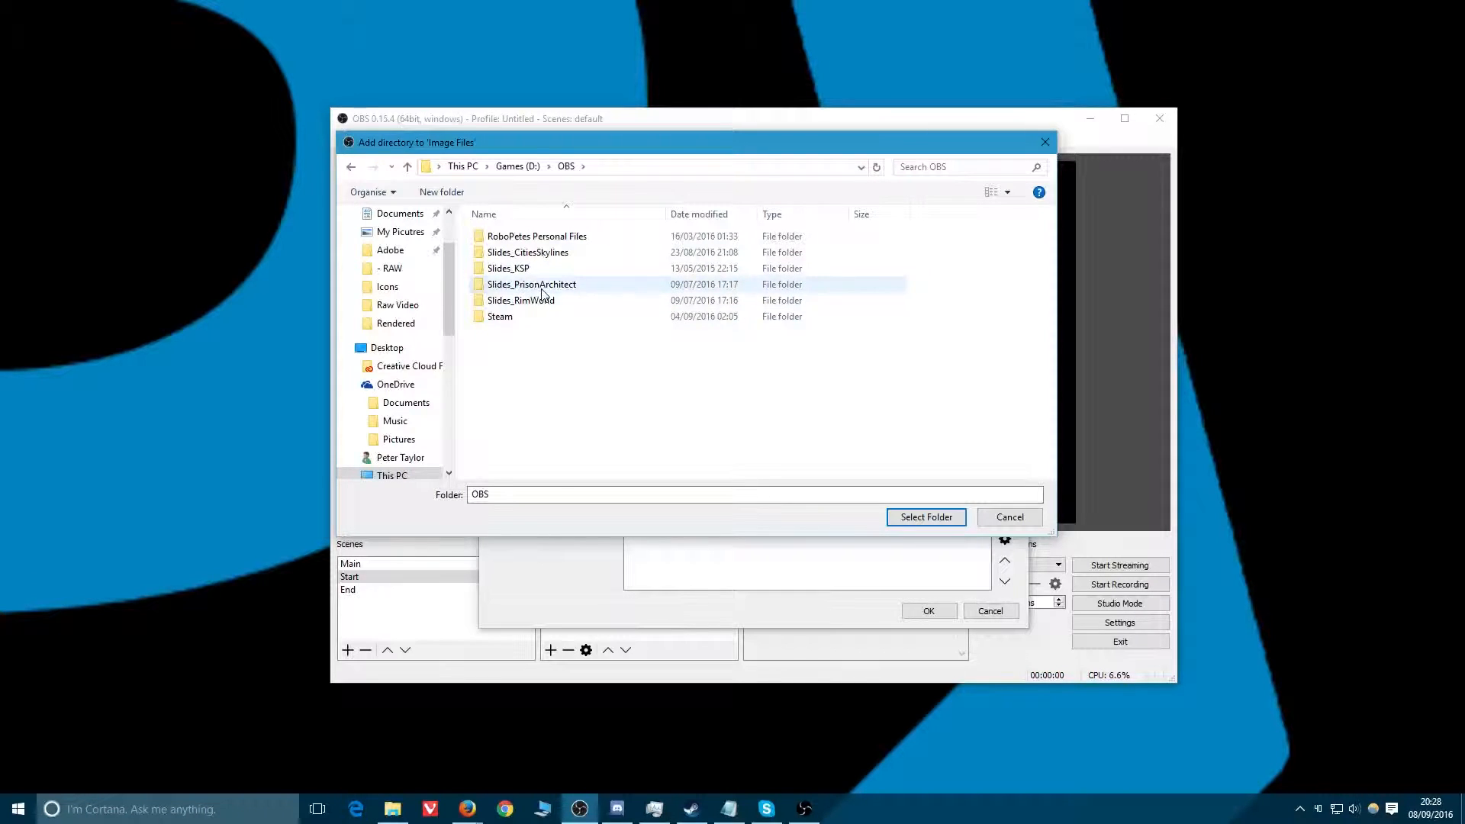
double_click(534, 285)
left_click(905, 519)
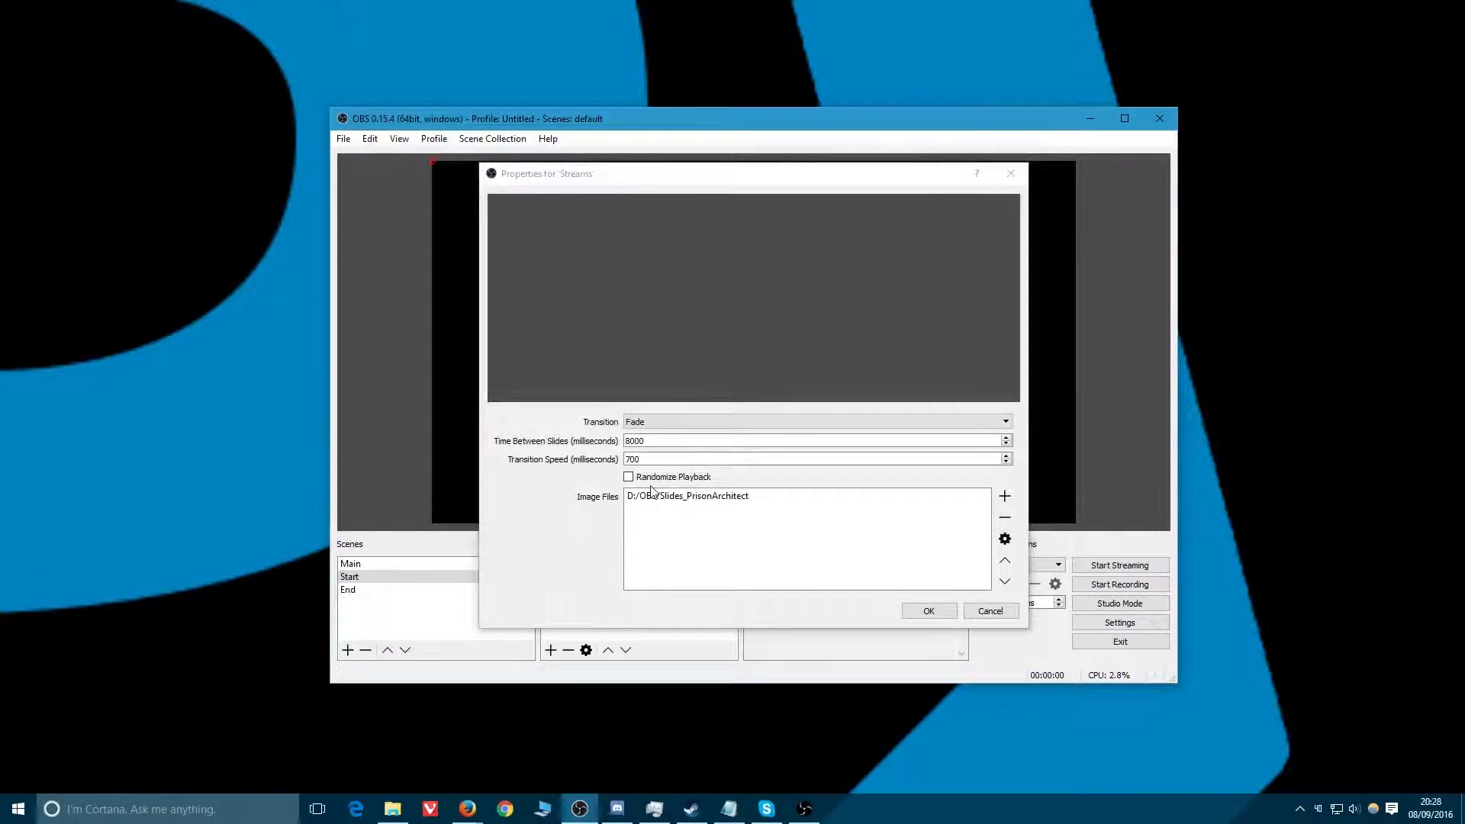
Add the folder D:/OBS/Slides_RimWorld to the slide show's image files.
left_click(1004, 496)
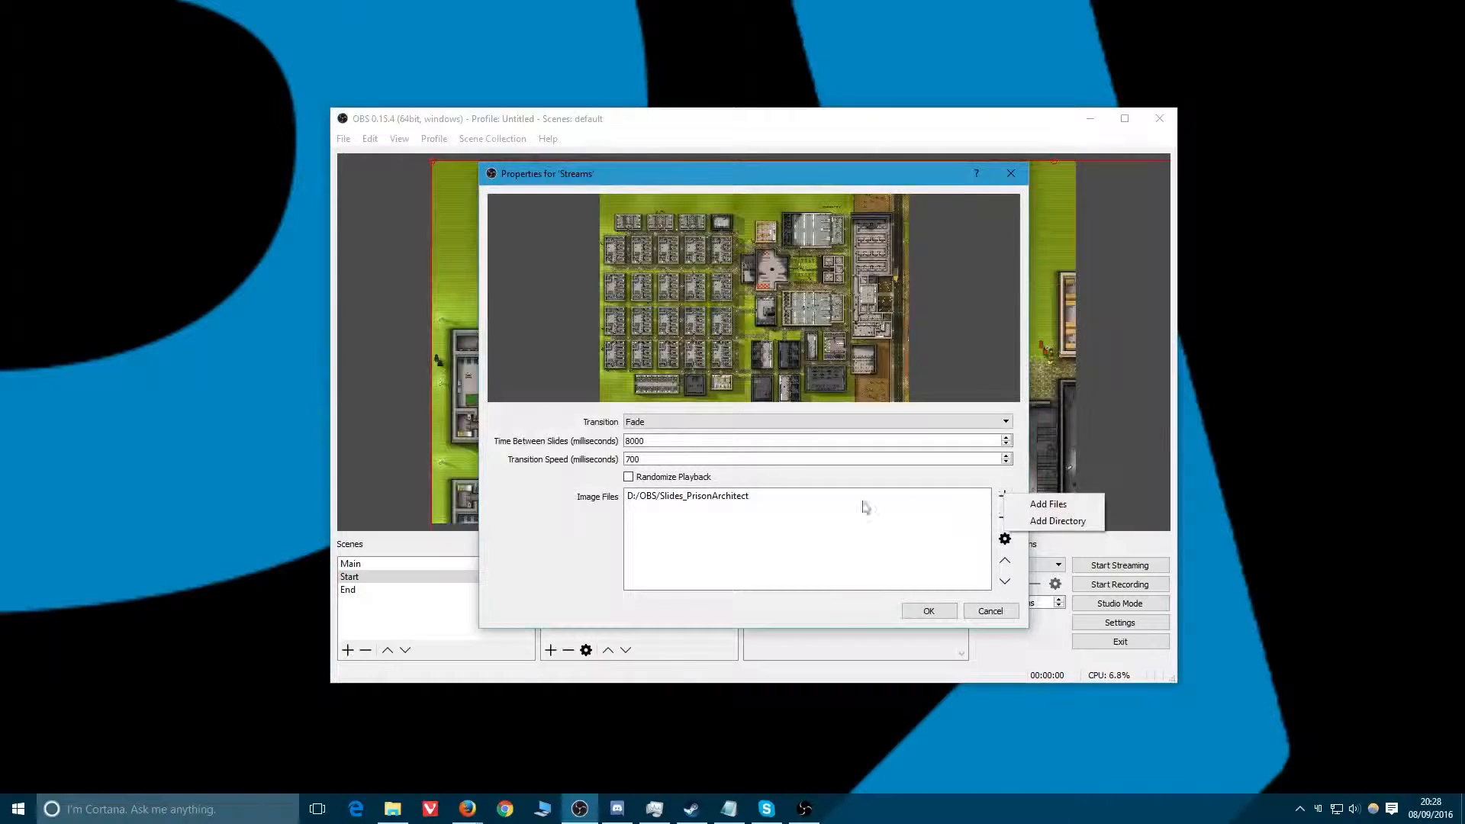
left_click(1037, 521)
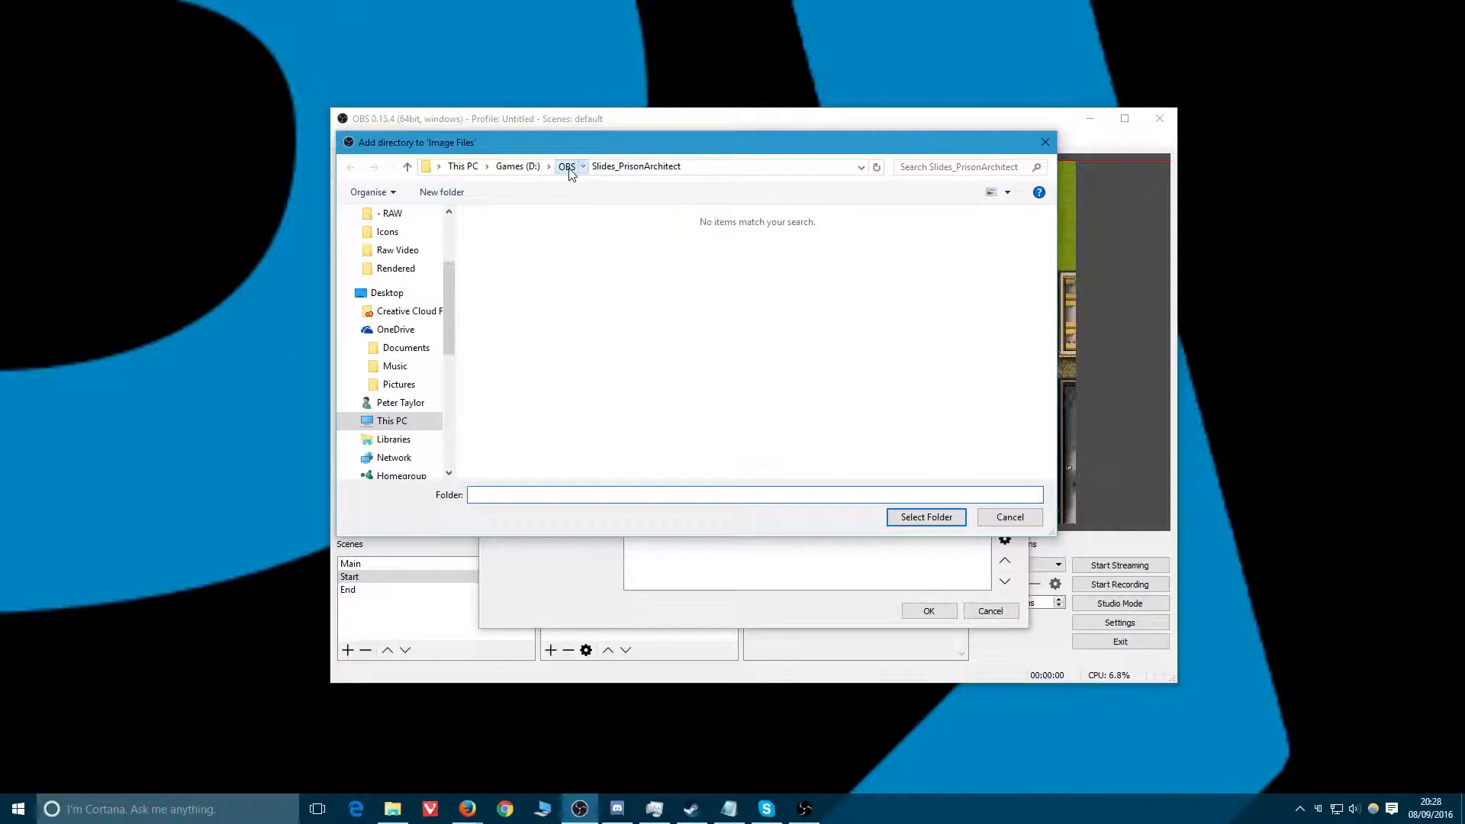
left_click(566, 166)
left_click(541, 302)
left_click(904, 517)
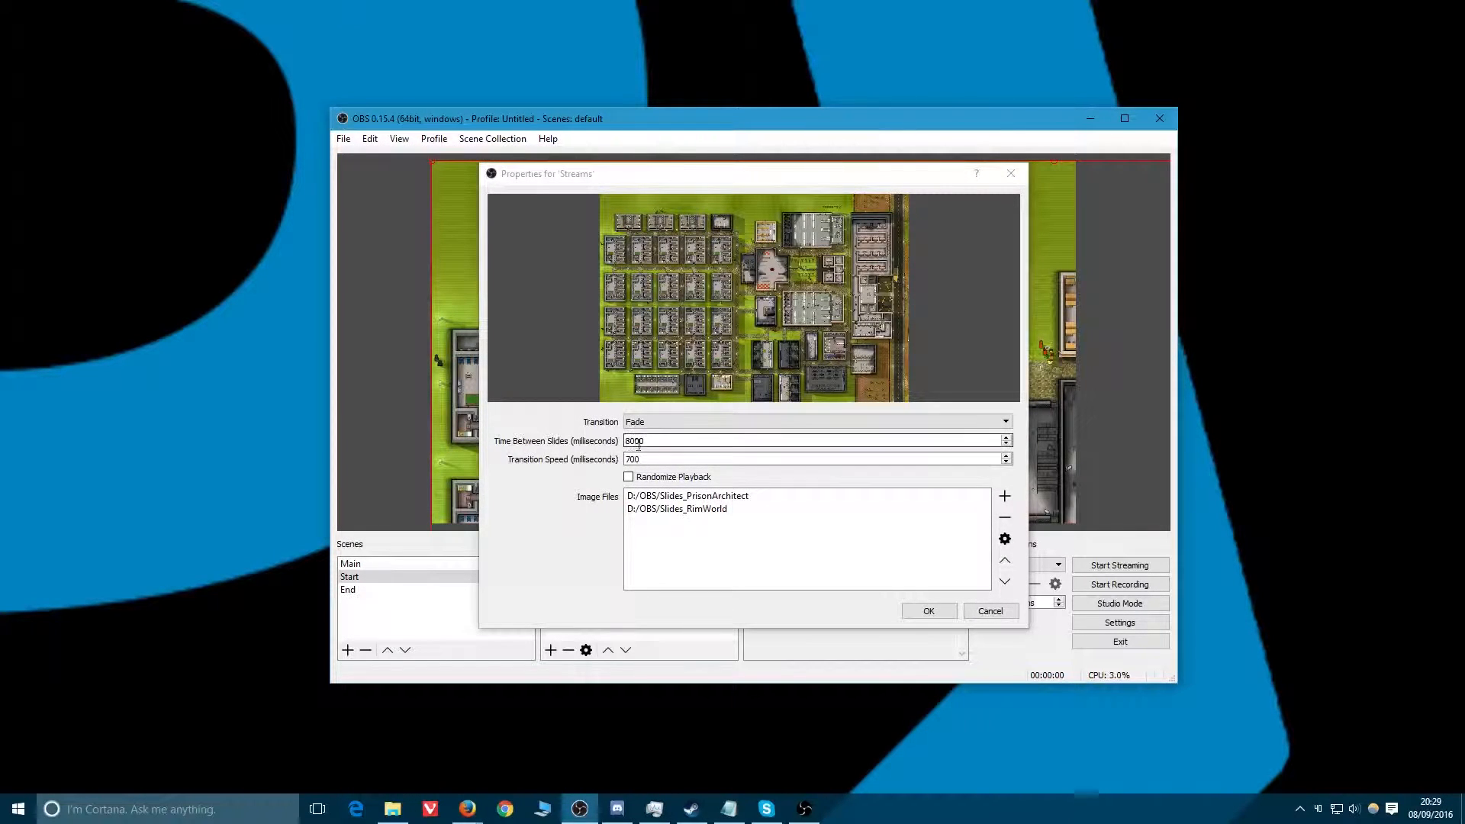
Enable Randomize Playback and confirm the slide show properties.
left_click_drag(646, 441, 635, 441)
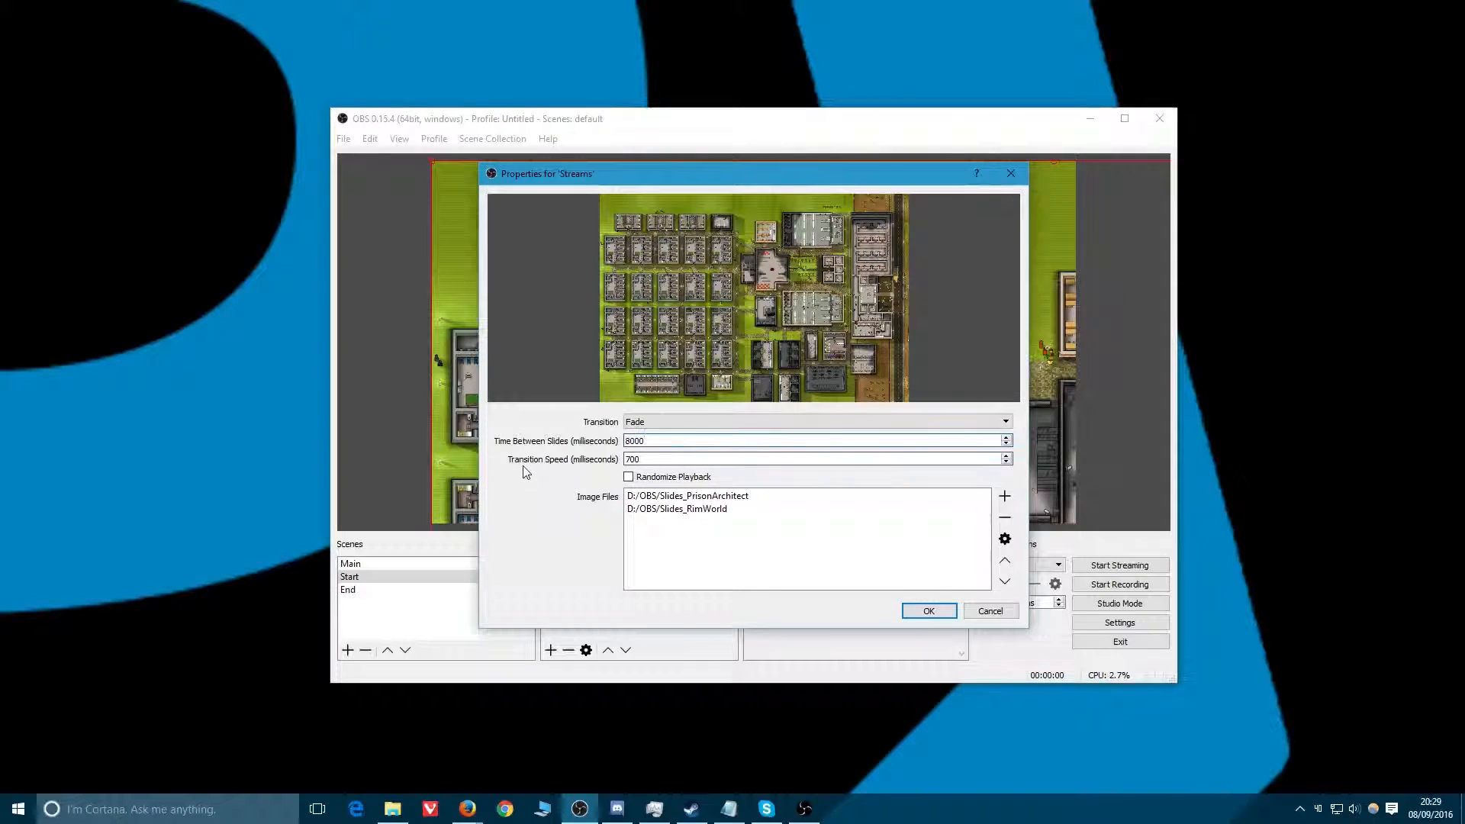
left_click(628, 476)
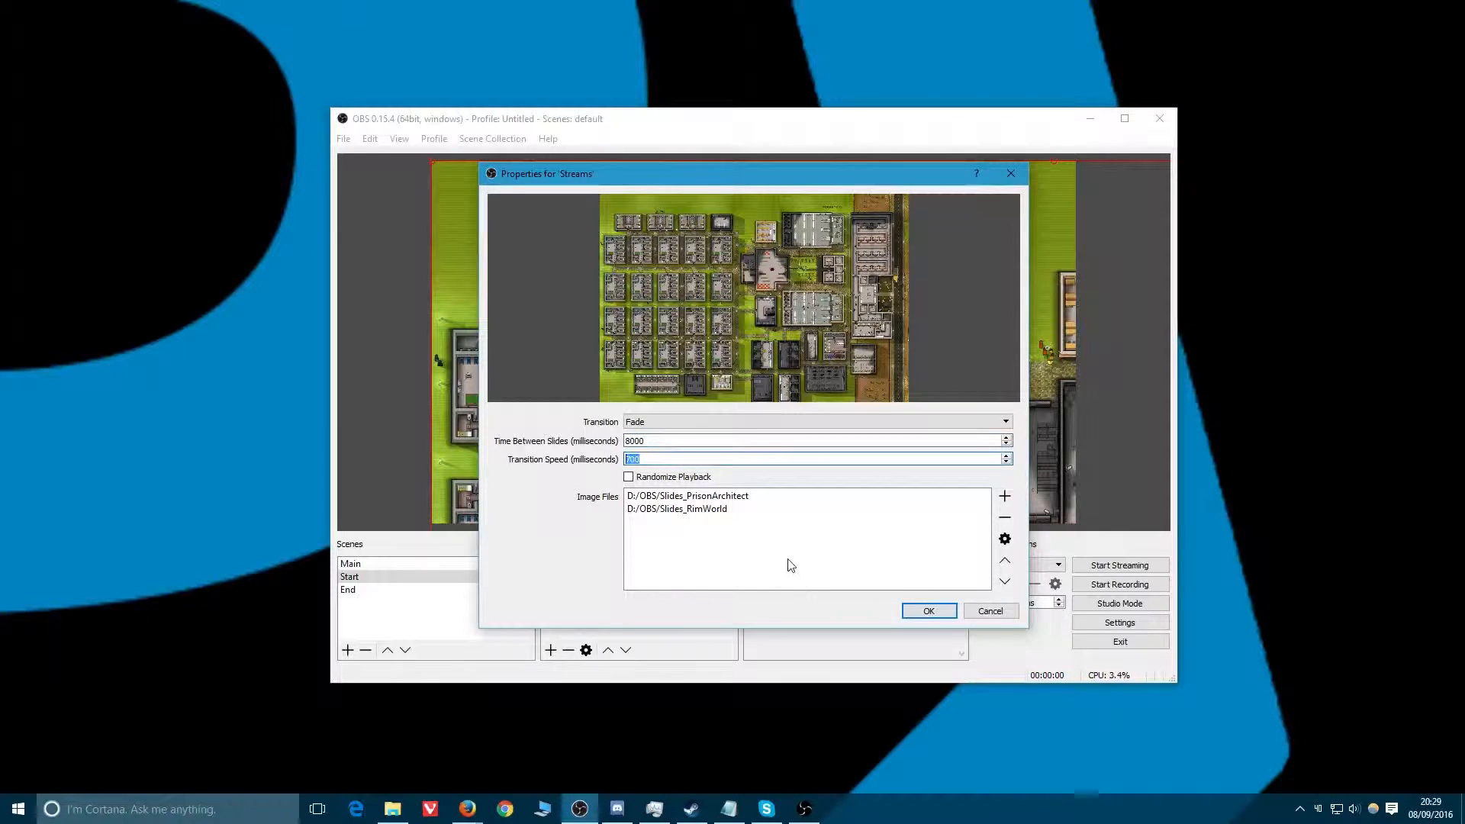
left_click(928, 611)
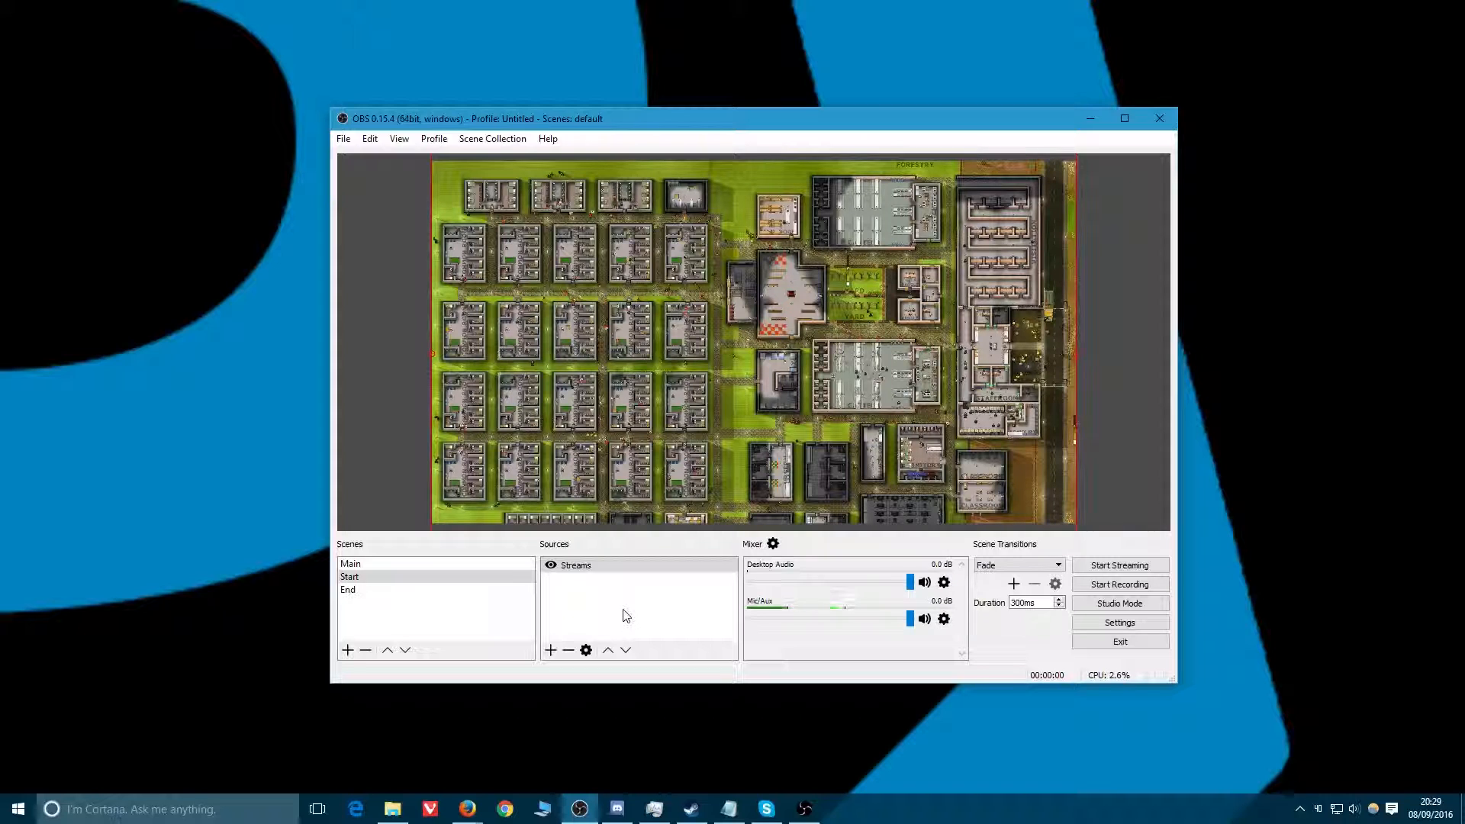
Add a new Text (FreeType 2) source named Starting Soon to the Start scene.
right_click(577, 607)
mouse_move(608, 611)
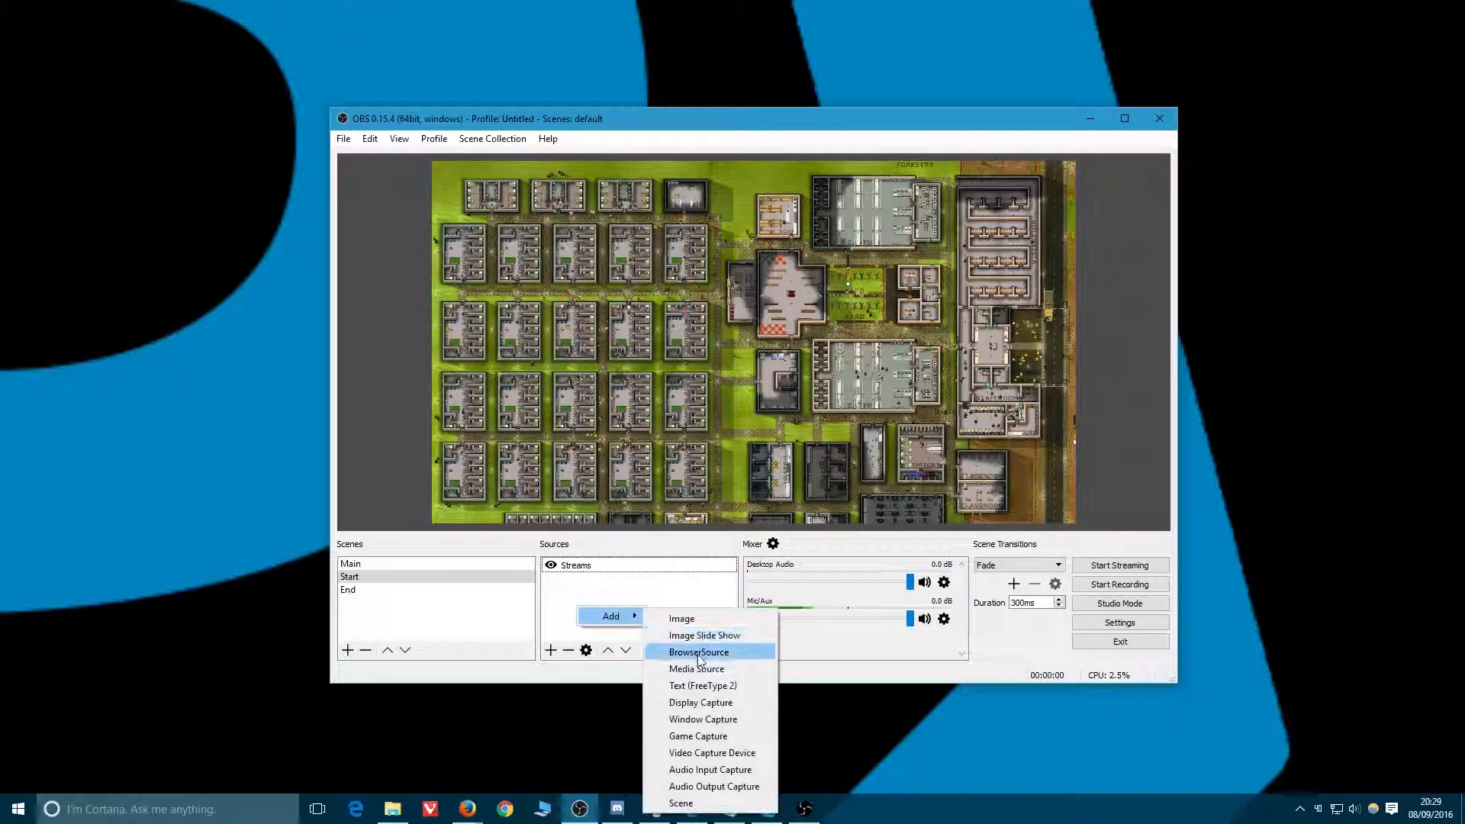
left_click(703, 680)
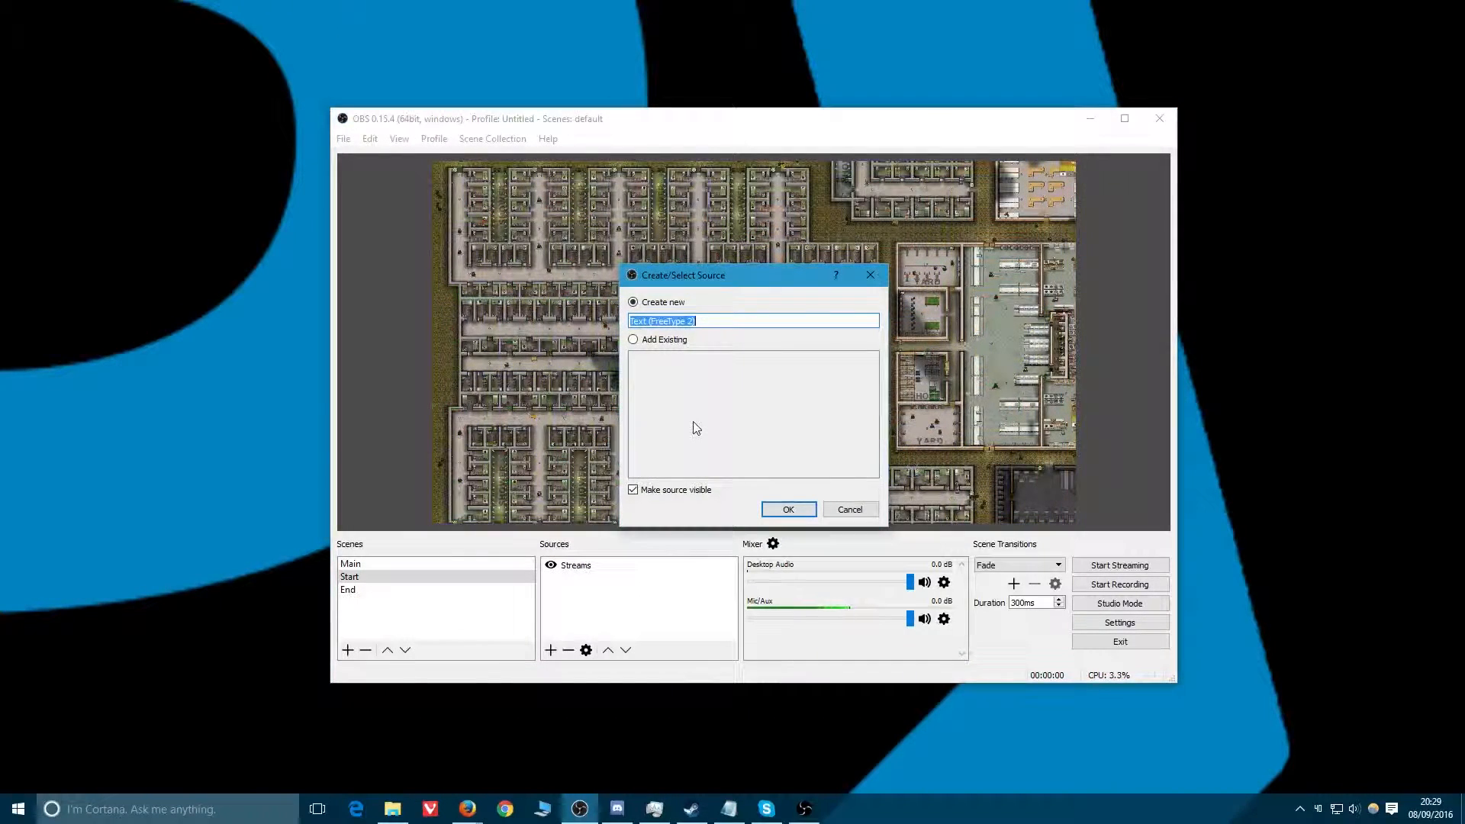
type("Starting Soon")
key("Return")
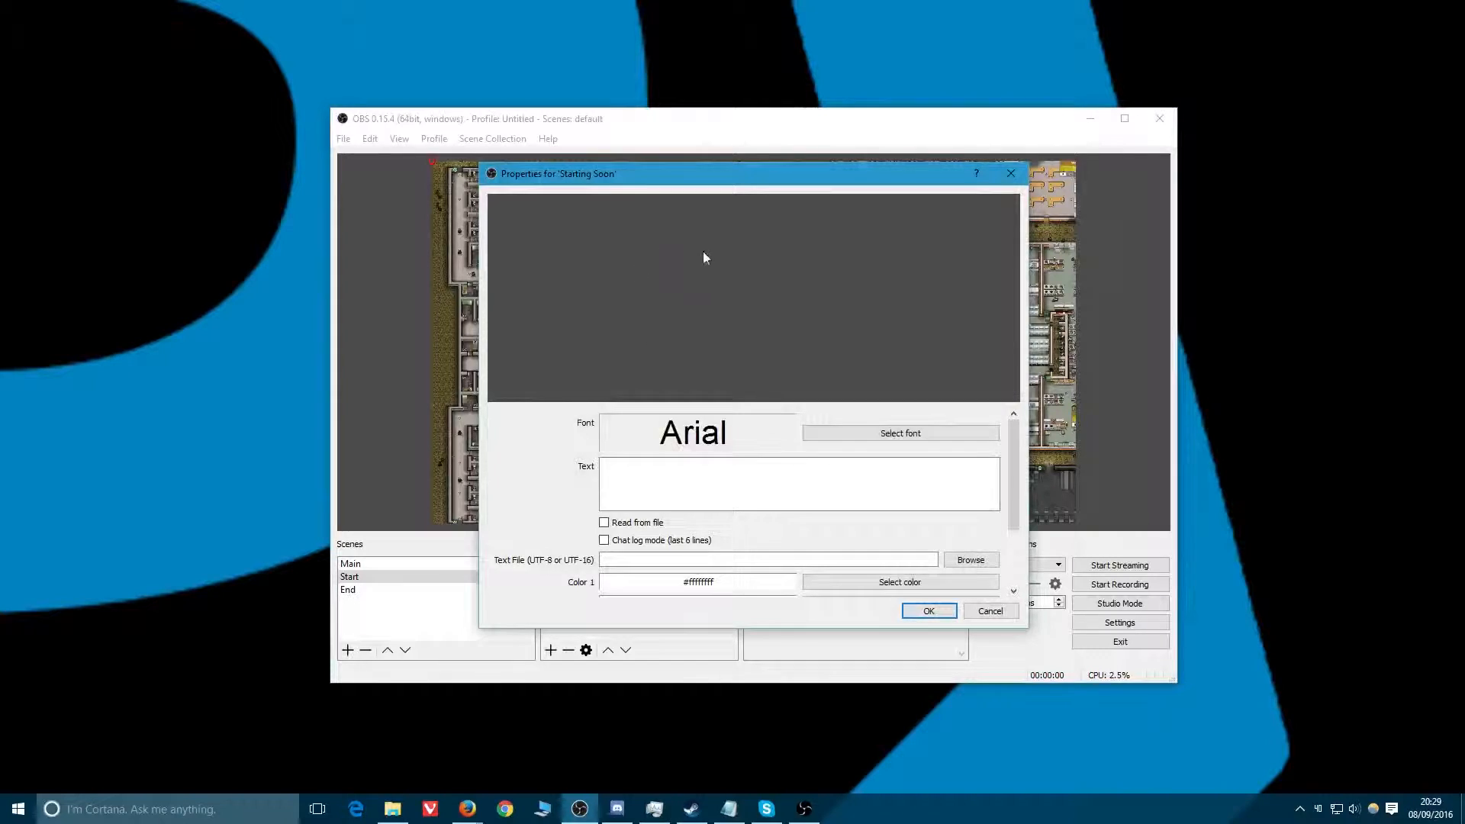
Enter the text "Stream is starting soon" for the text source.
type("Stre")
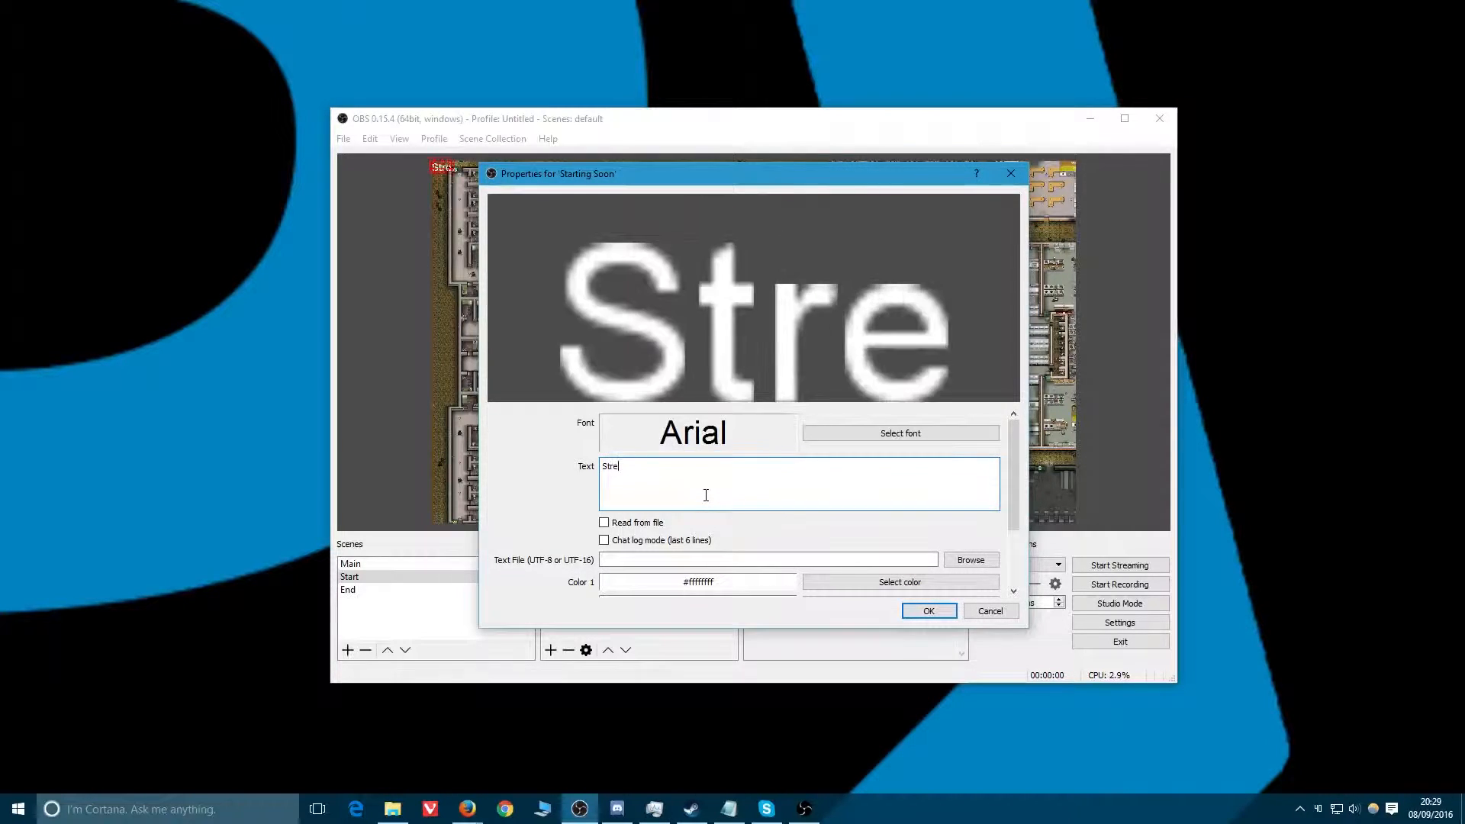
type("am is str")
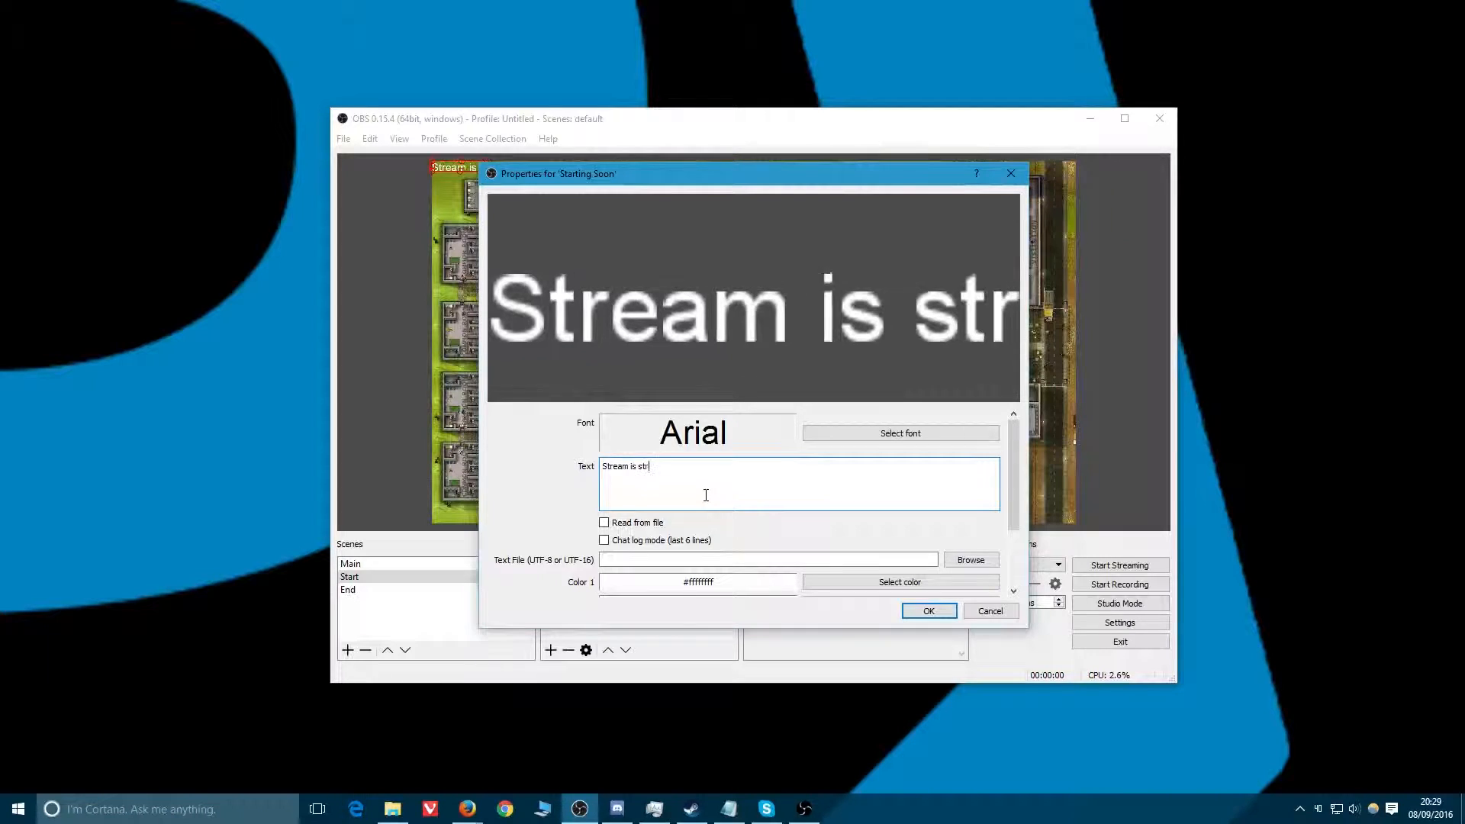
key("BackSpace")
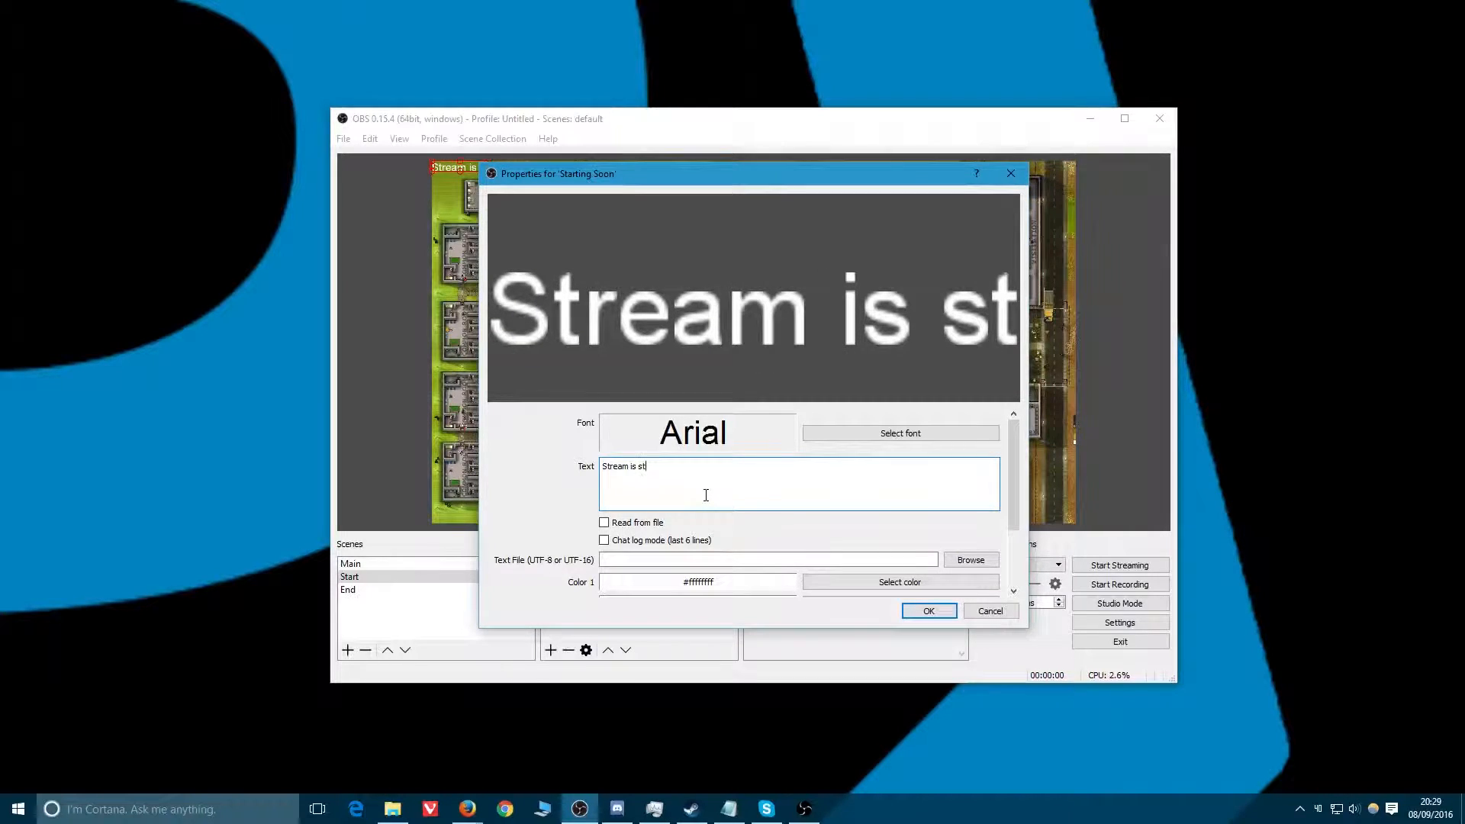
type("arting soon")
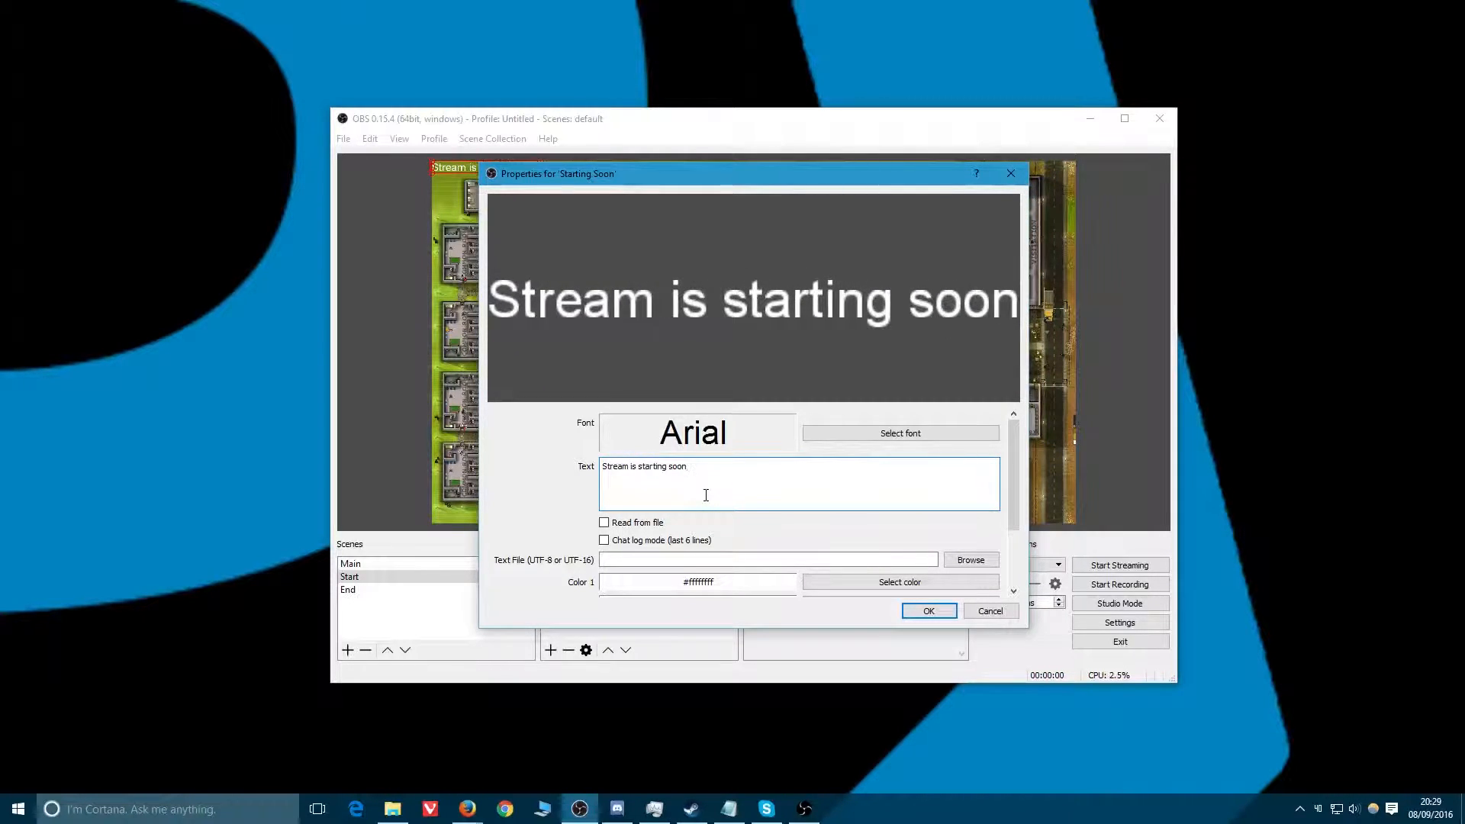
Set the text source's font to Birch Std, Bold, size 48.
left_click(854, 437)
scroll(633, 359, "down", 4)
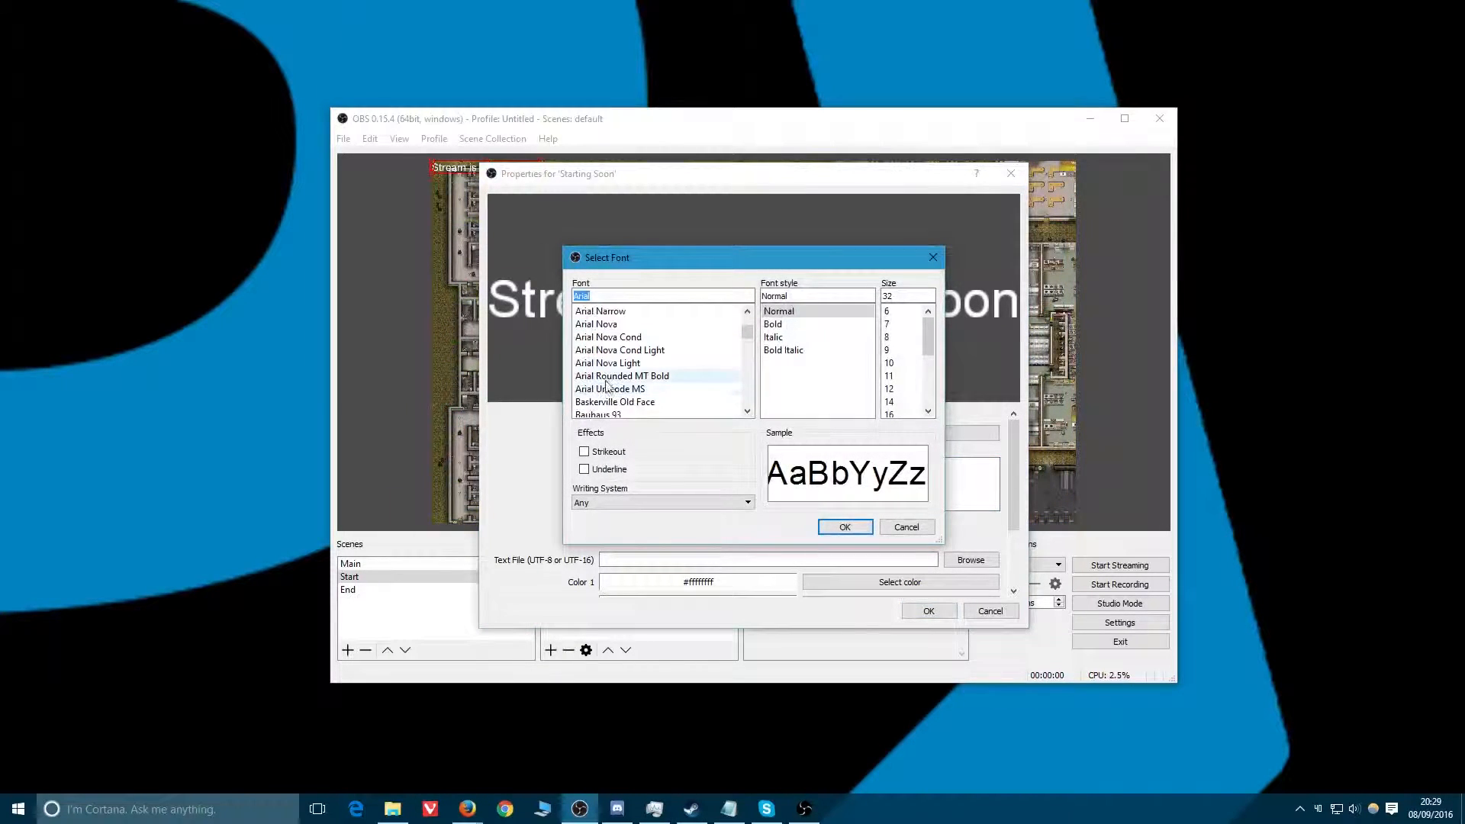
left_click(603, 390)
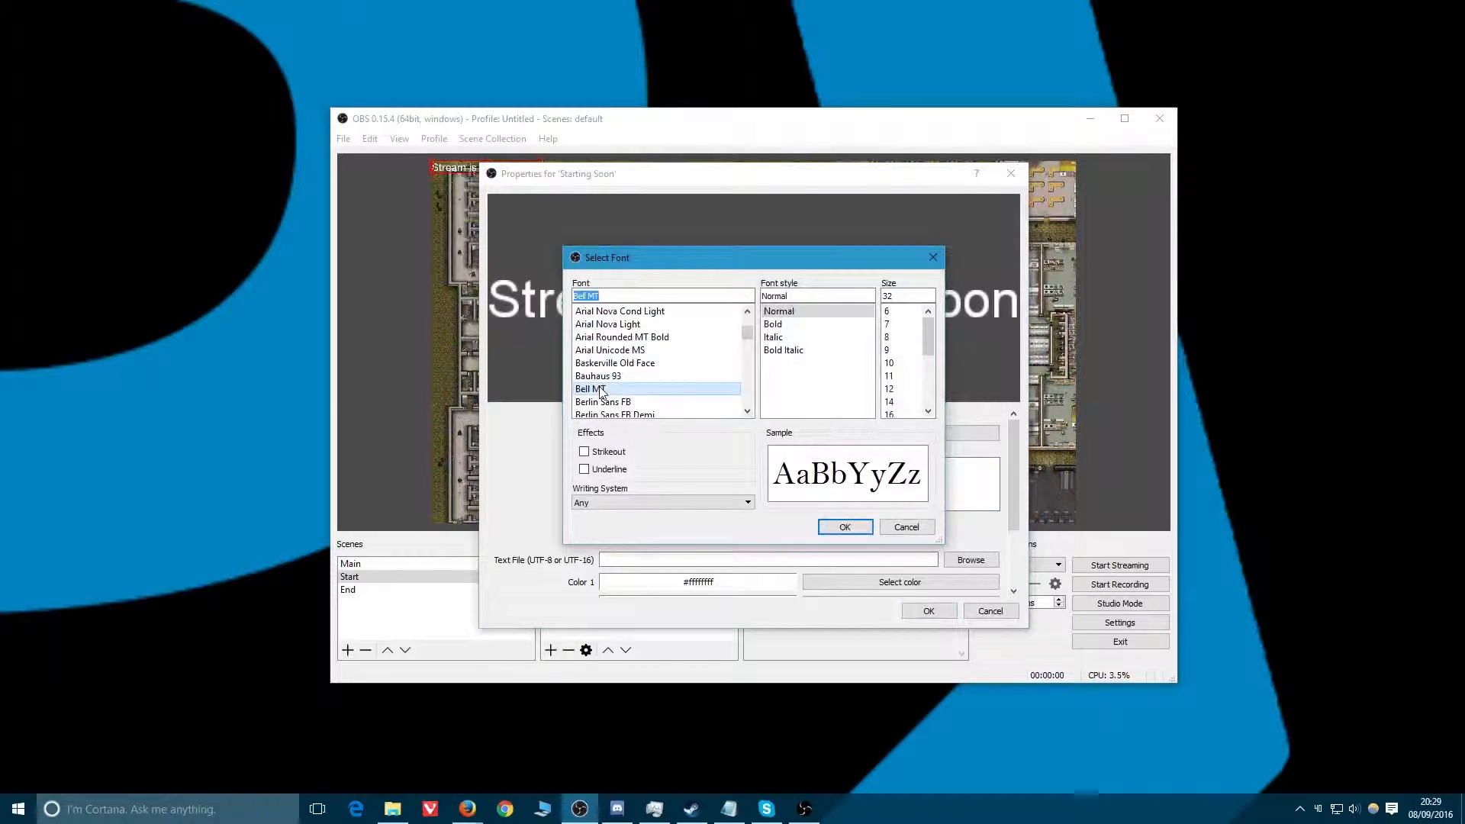
scroll(600, 388, "down", 3)
left_click(600, 388)
scroll(600, 388, "down", 1)
left_click(600, 388)
left_click(601, 377)
left_click(605, 324)
scroll(608, 314, "up", 1)
left_click(603, 324)
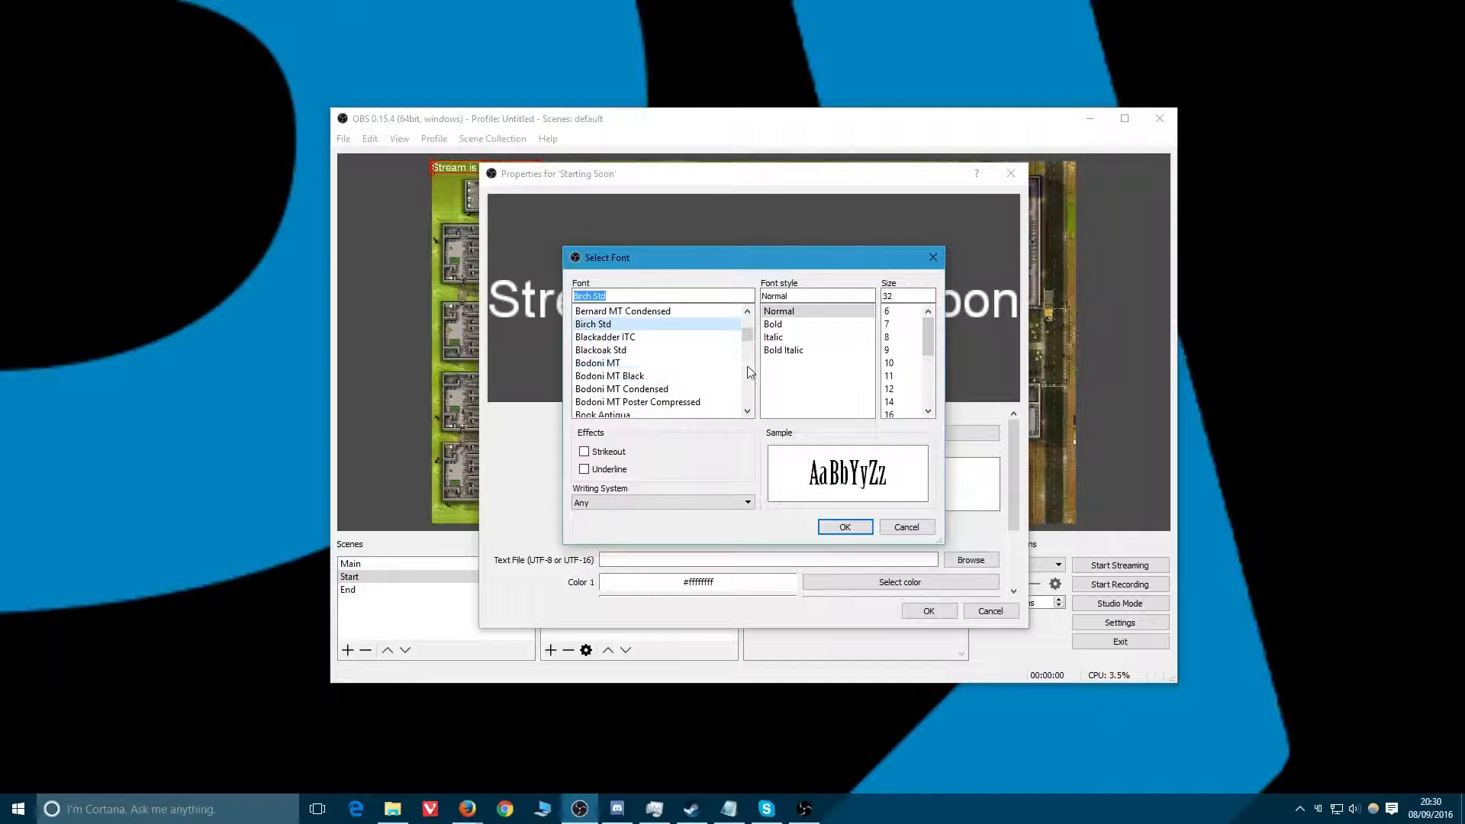
left_click(774, 324)
left_click(891, 389)
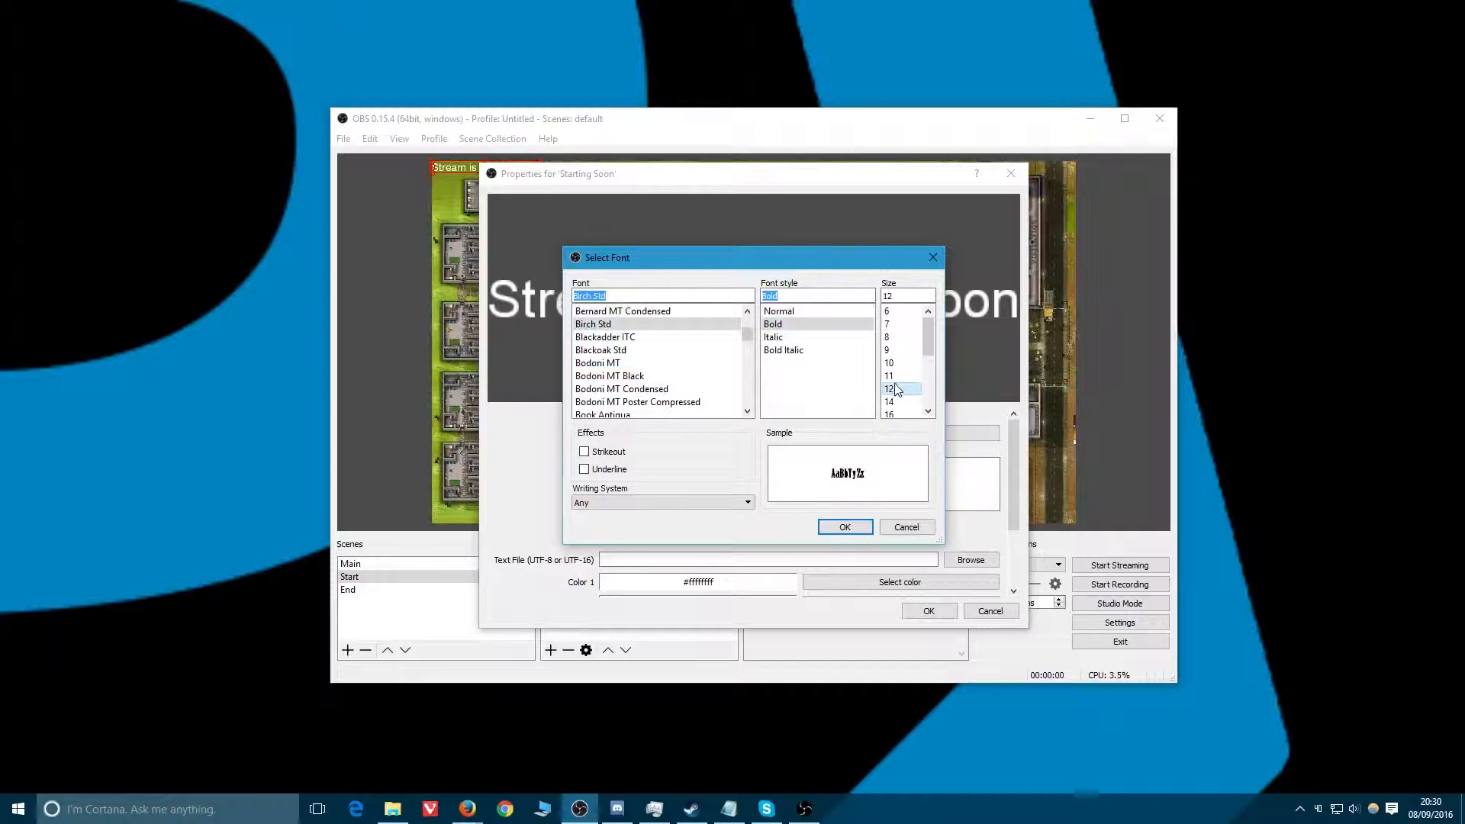
scroll(891, 404, "down", 4)
left_click(889, 389)
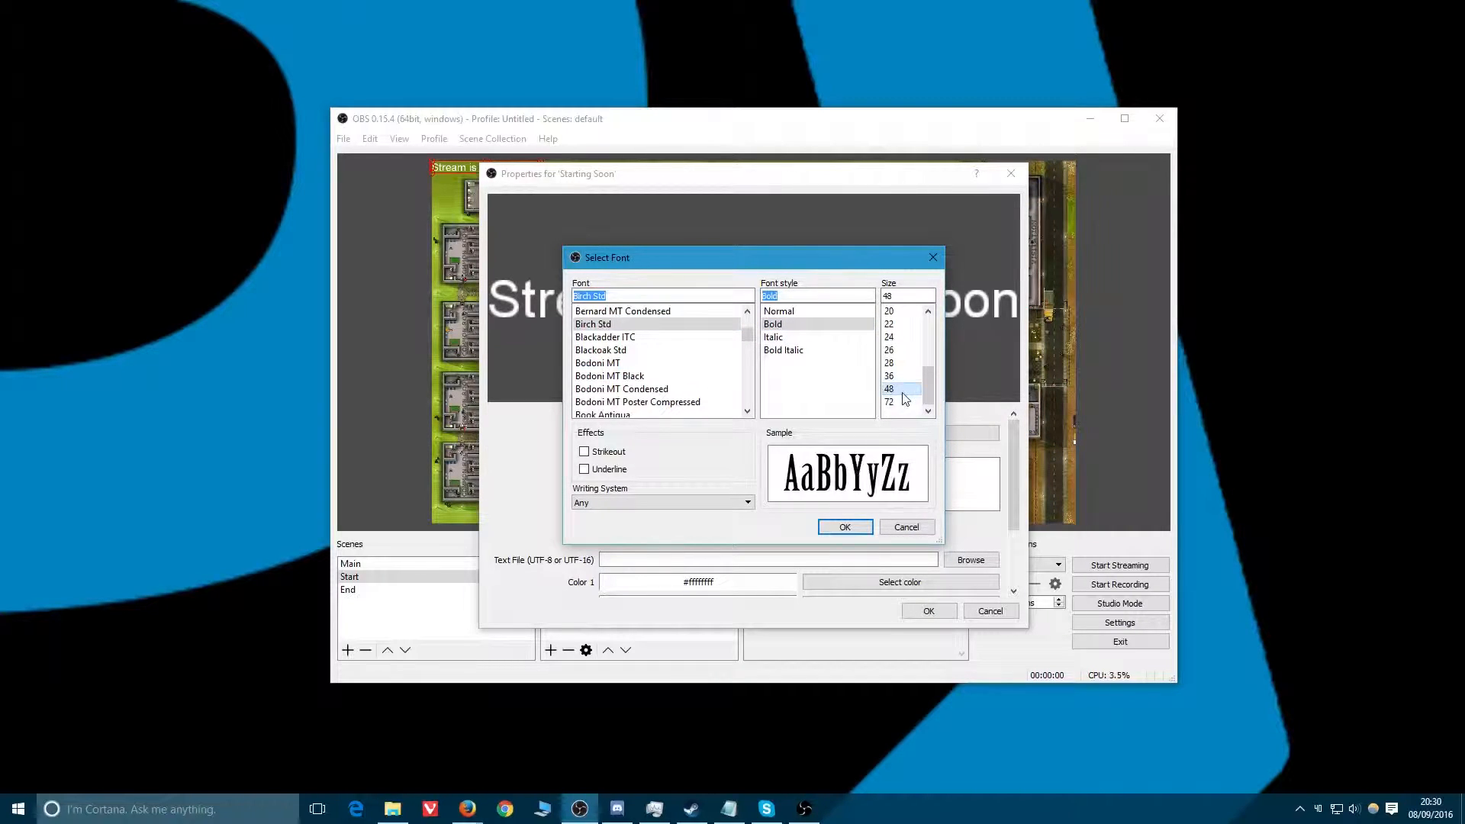
left_click(843, 526)
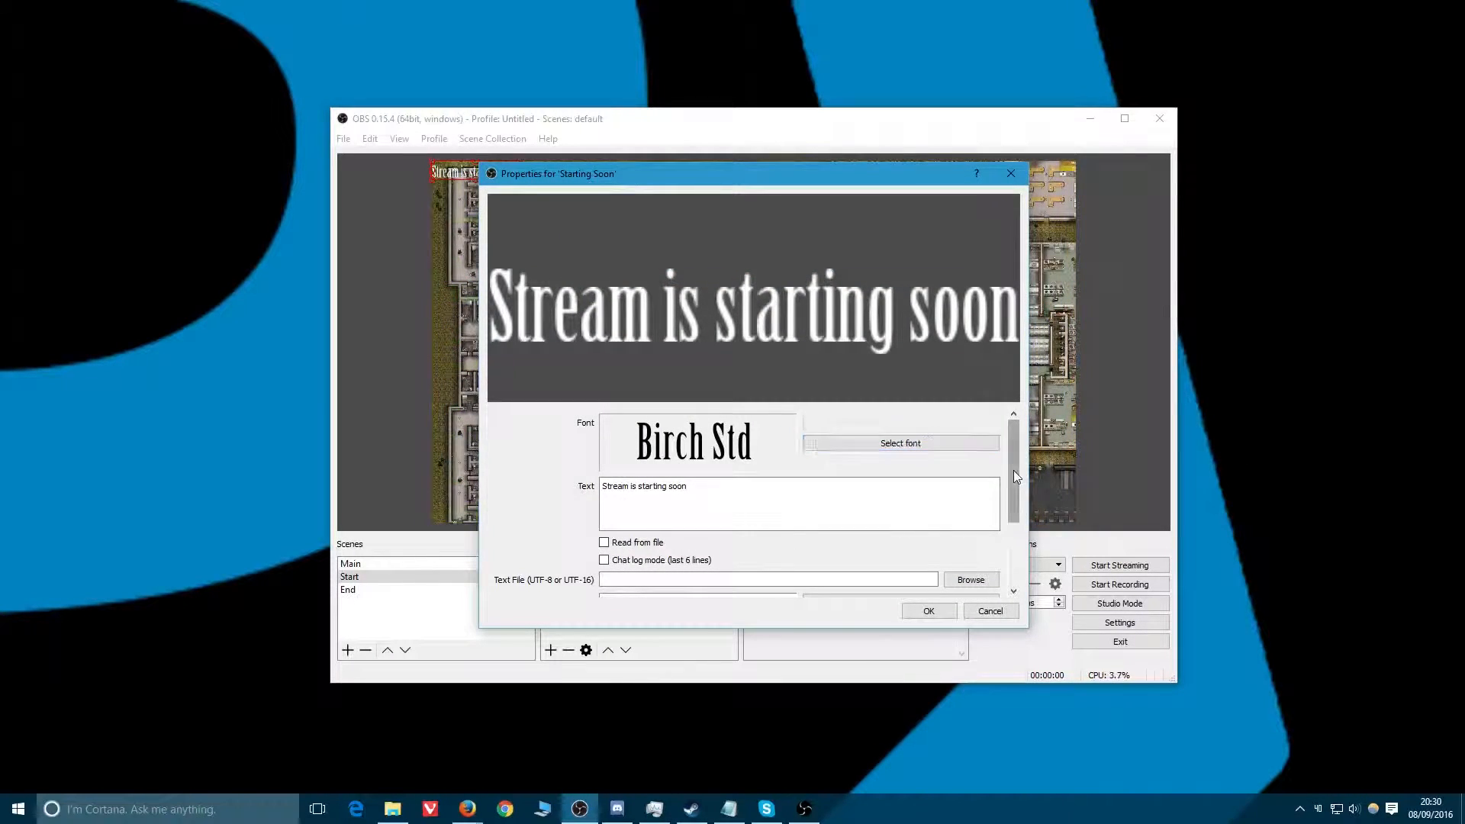
Set the text's Color 1 to blue #0055ff and Color 2 to green #00aa00.
left_click_drag(1013, 470, 1019, 534)
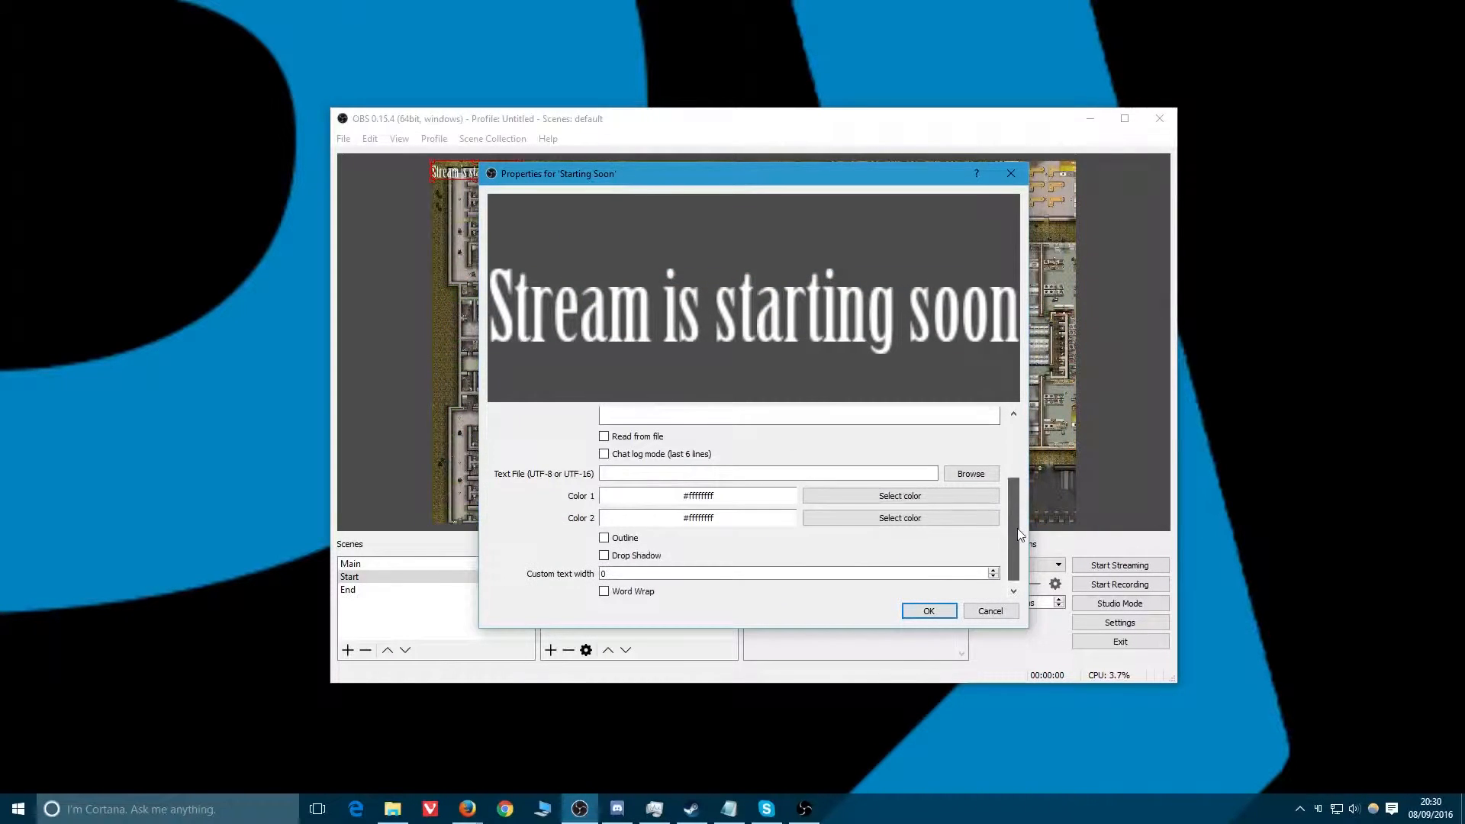
left_click(895, 501)
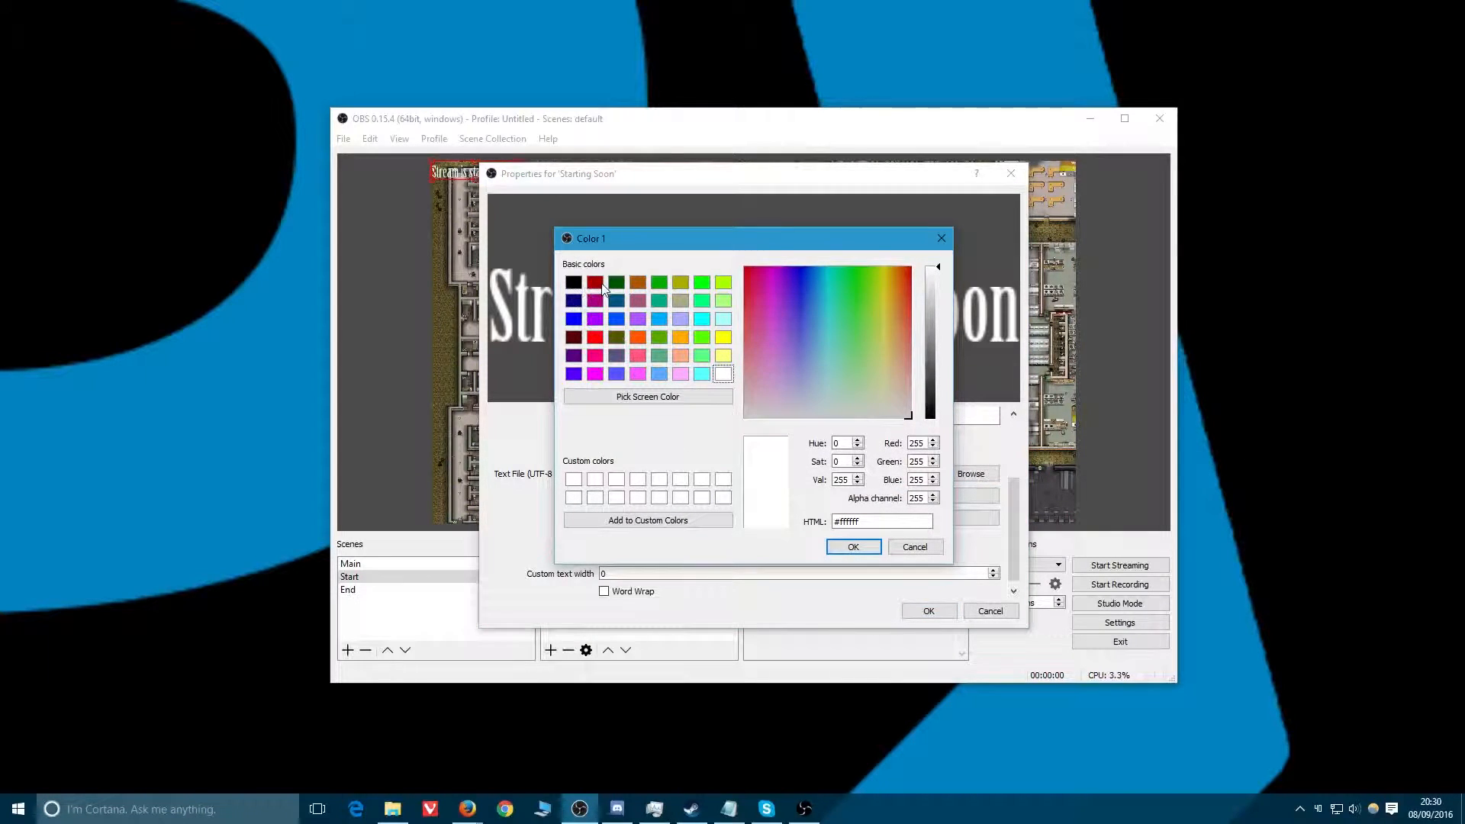
left_click(617, 320)
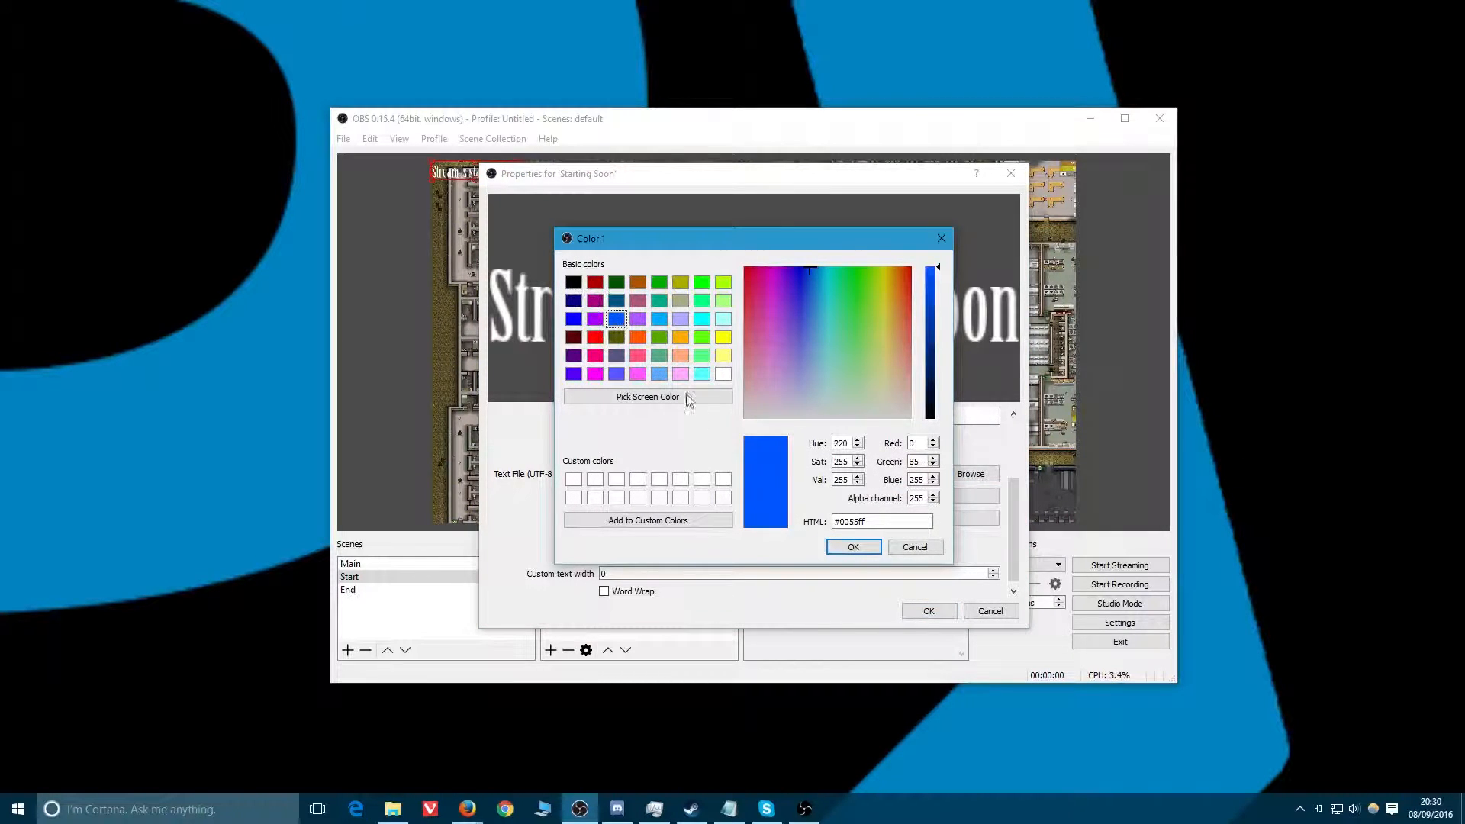
left_click(853, 547)
left_click(932, 515)
left_click(659, 282)
left_click(853, 547)
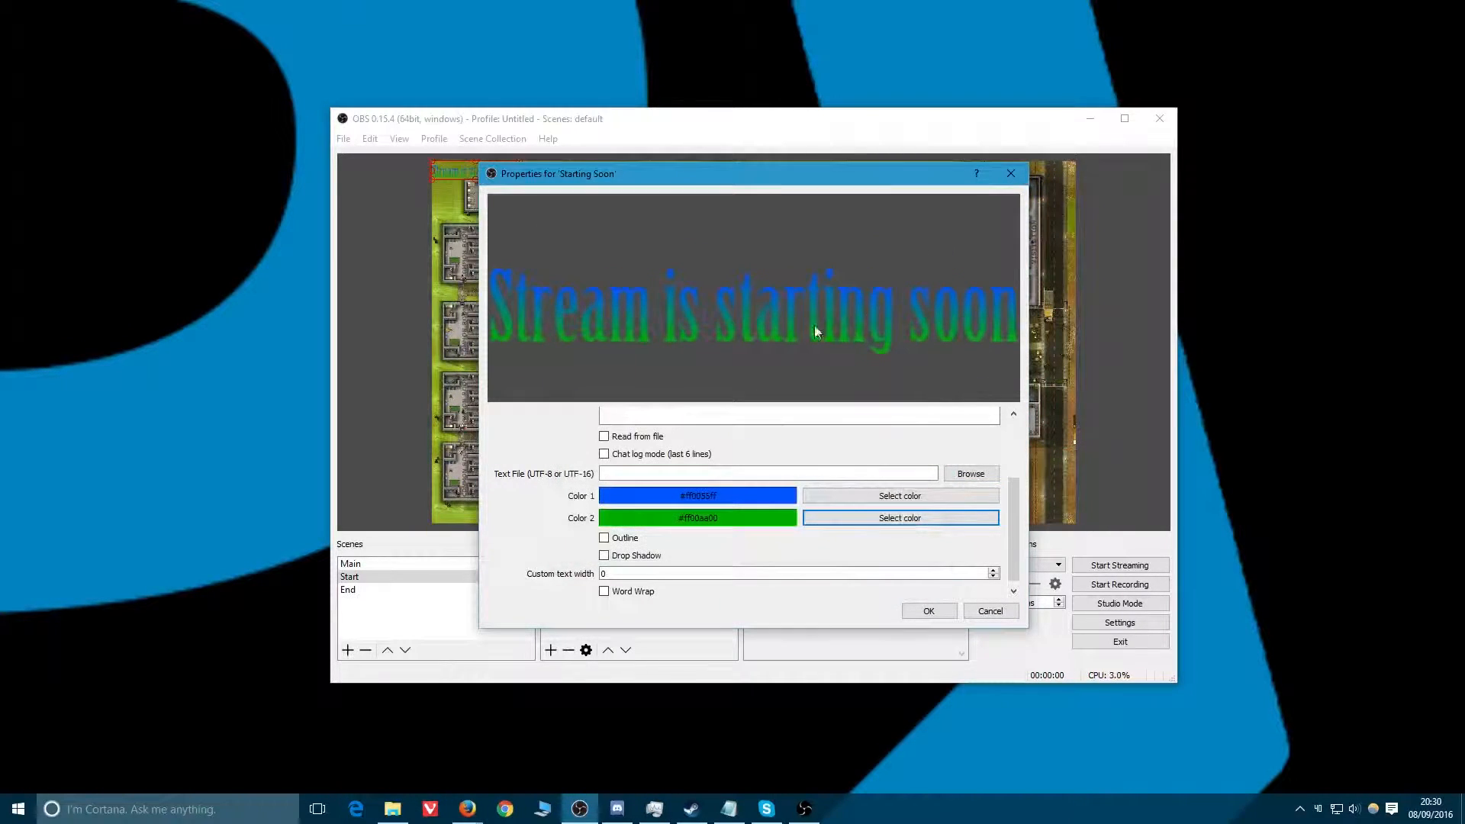
Change the text's Color 1 to the darker pure blue basic colour.
left_click(872, 497)
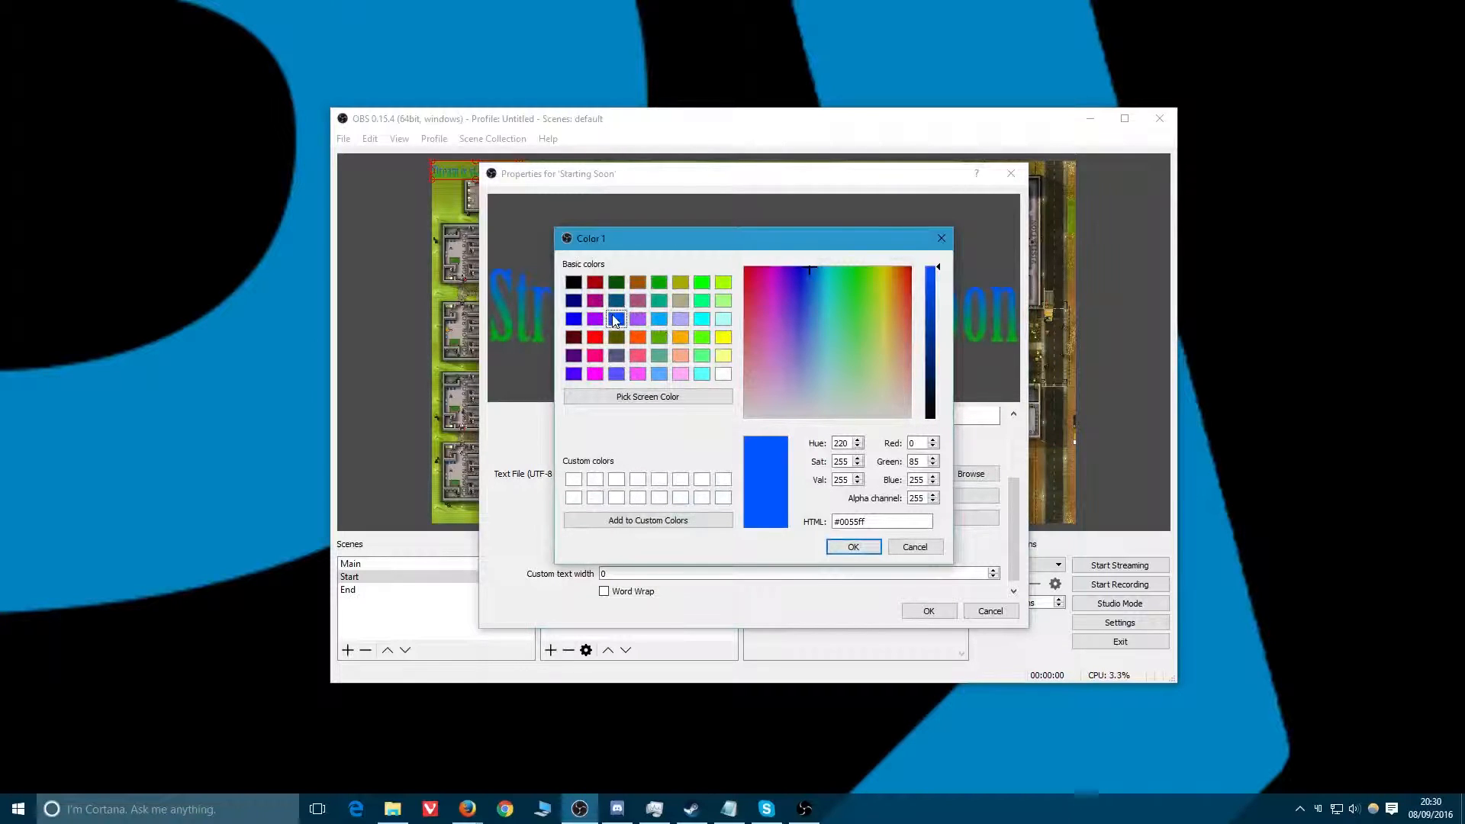
left_click(572, 318)
left_click(853, 547)
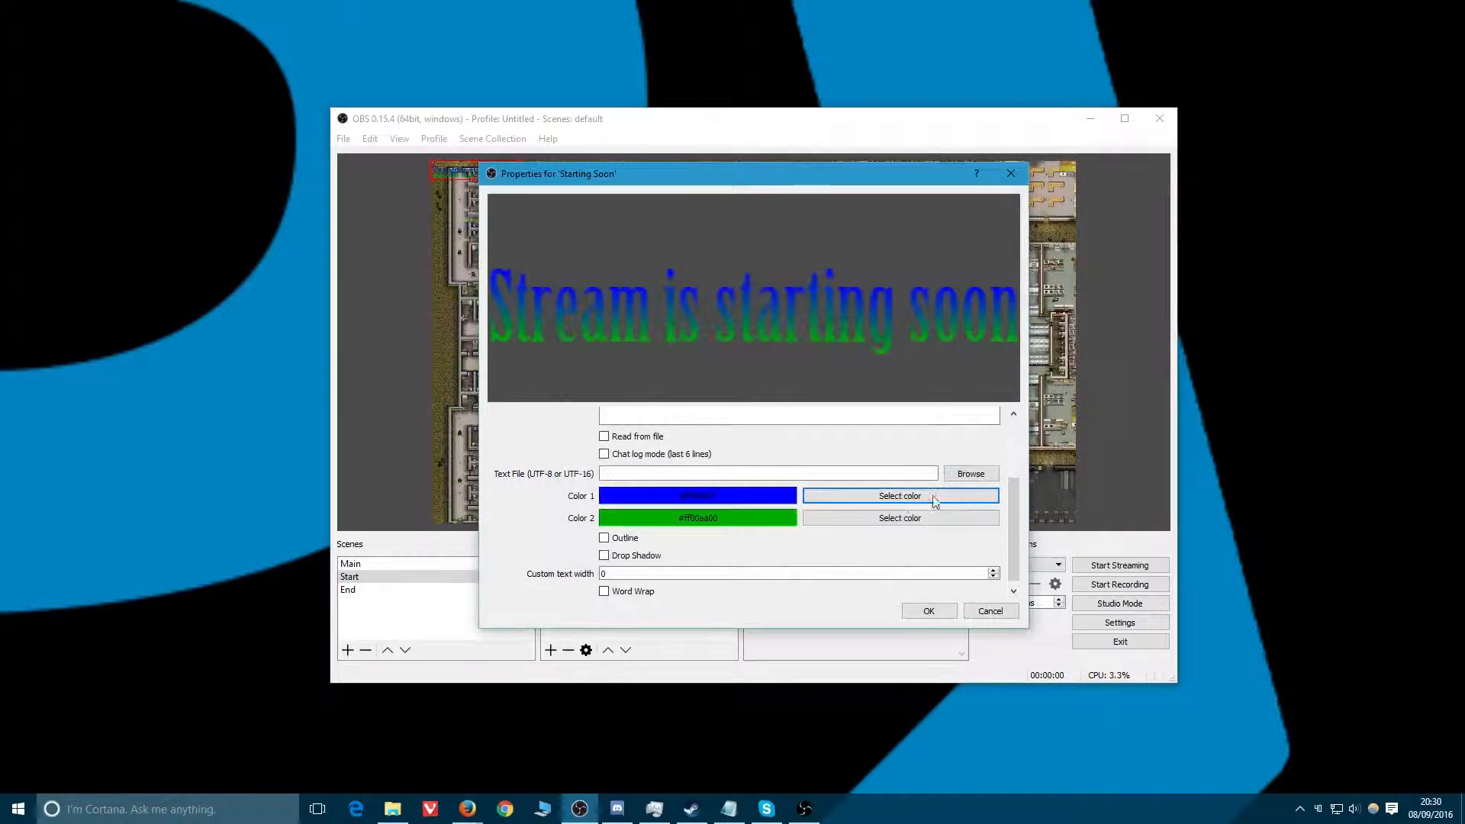
Change the text's Color 2 to blue and then to the pure blue basic colour.
left_click(944, 518)
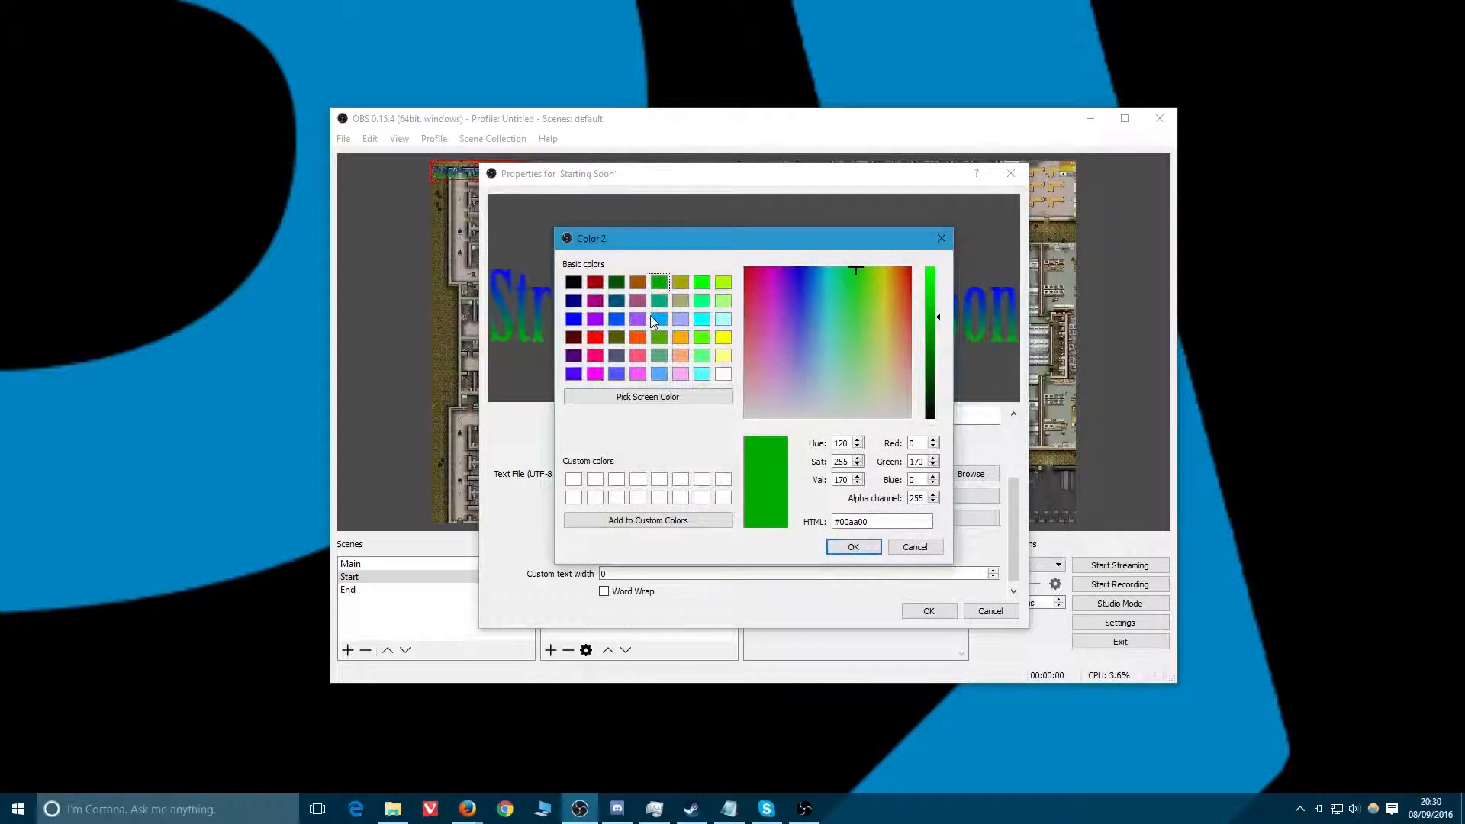
left_click(616, 321)
left_click(852, 548)
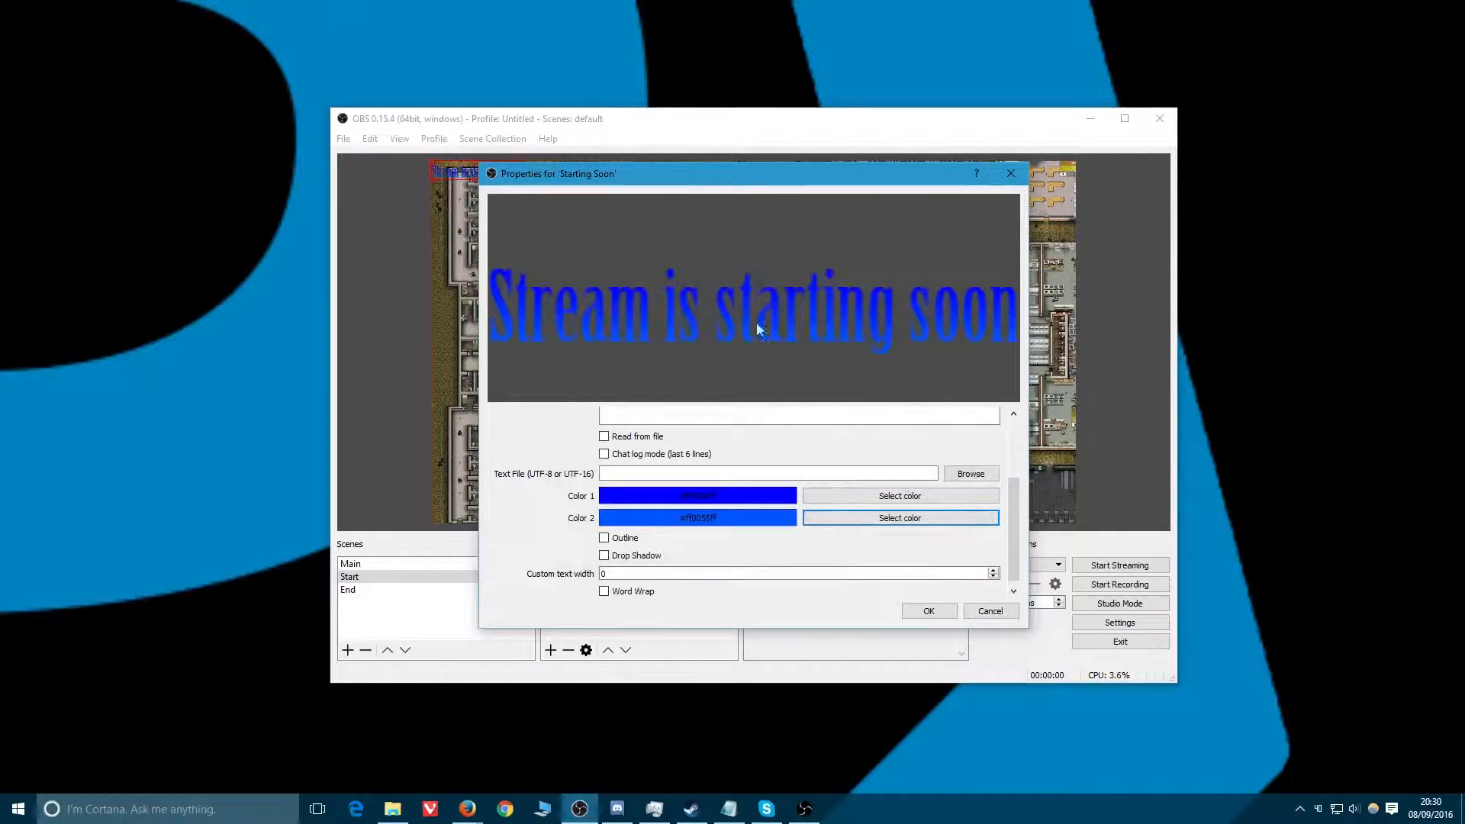
left_click(948, 517)
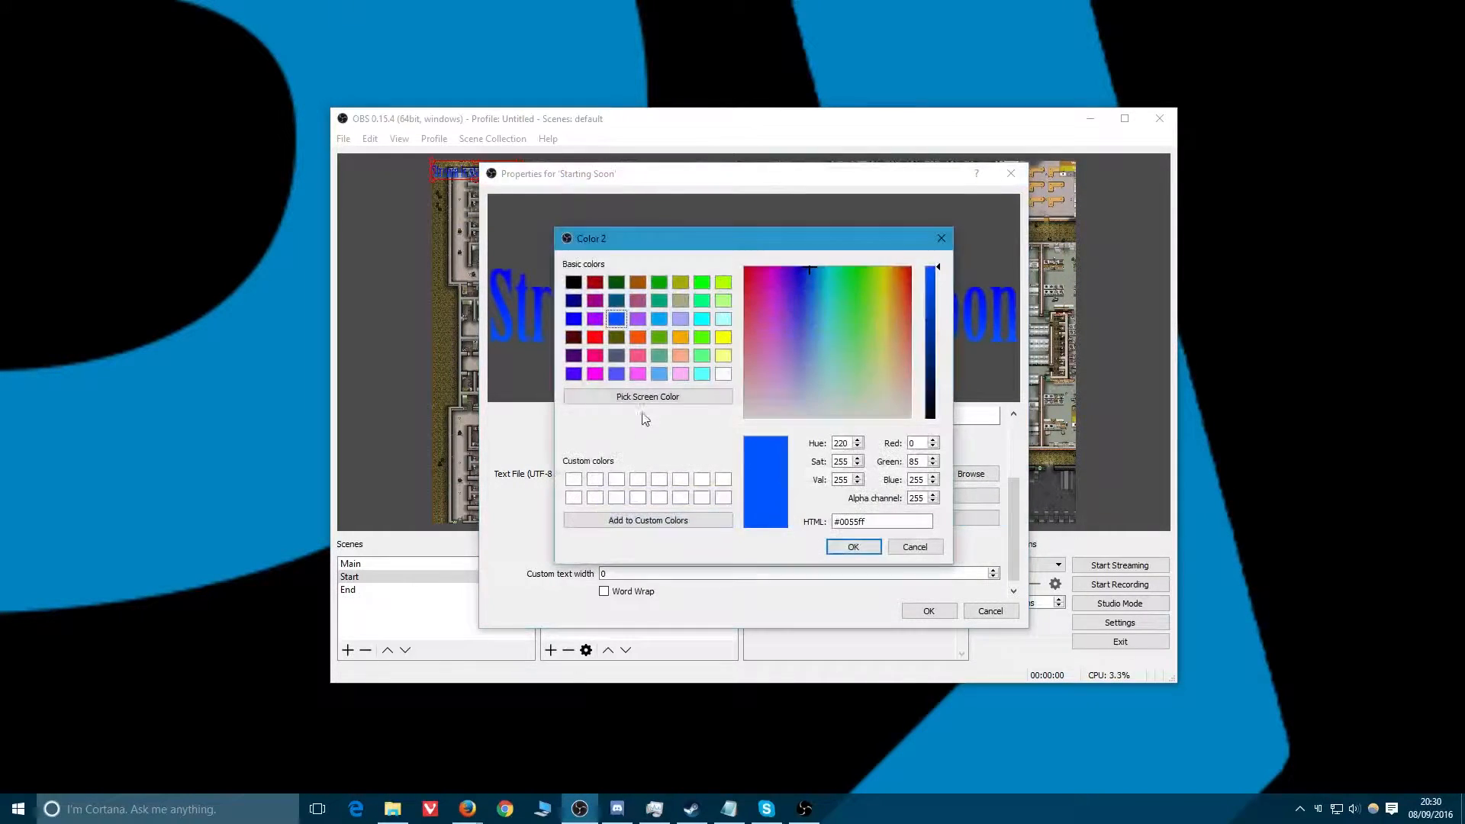
left_click(573, 319)
left_click(851, 547)
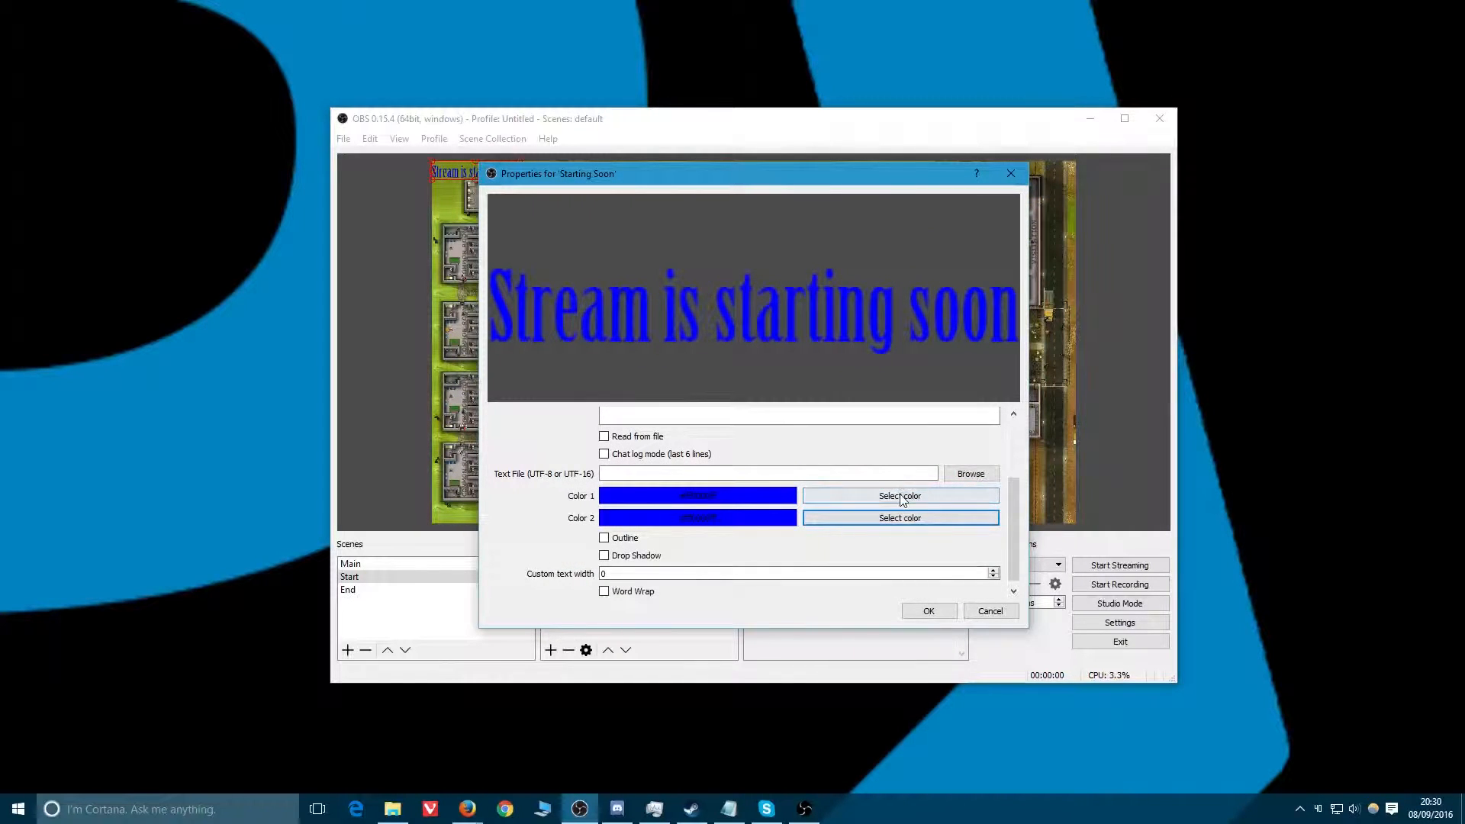
Set both of the text's colours to black.
left_click(951, 498)
left_click(573, 282)
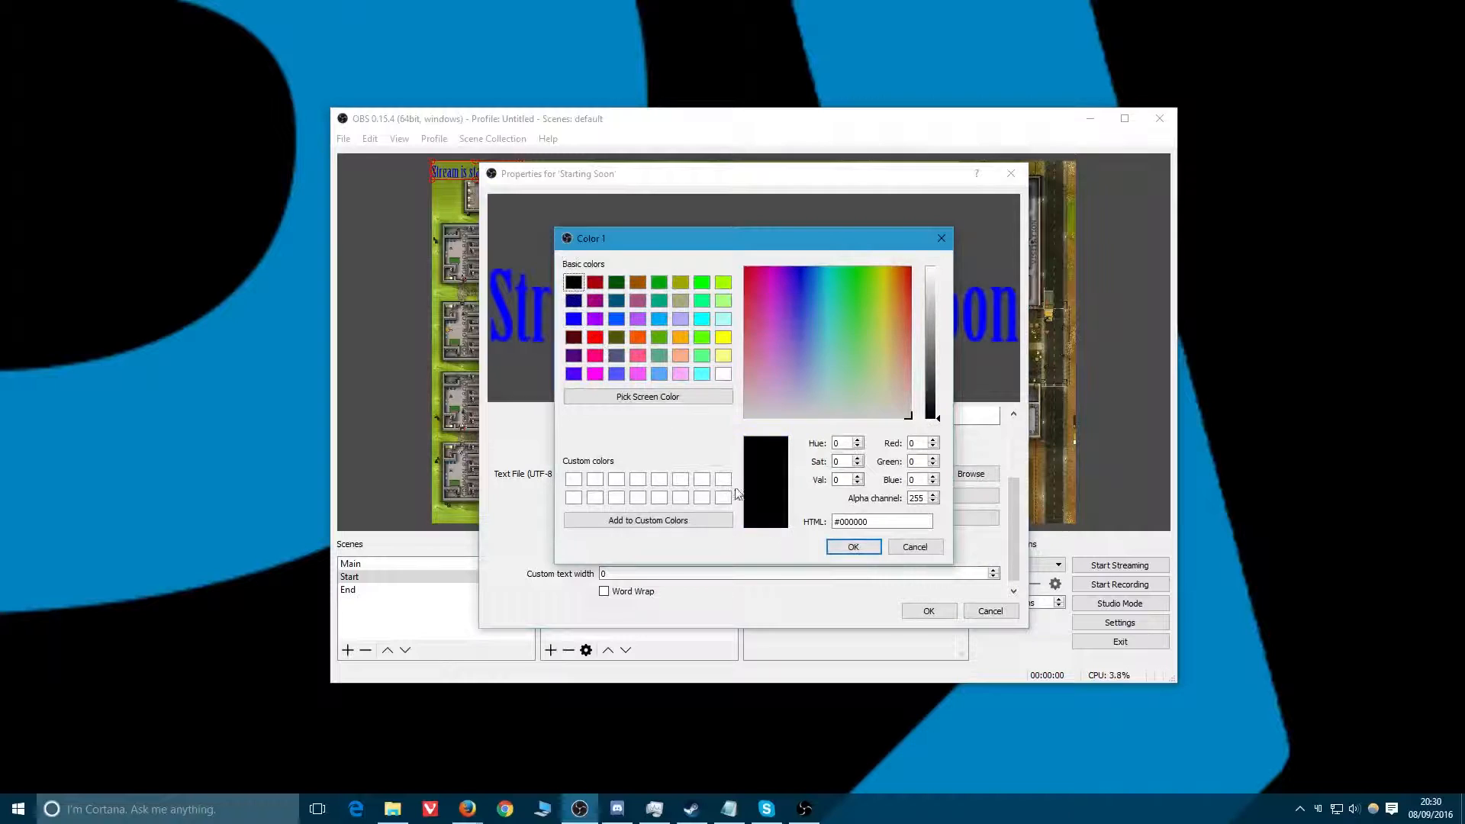
left_click(853, 547)
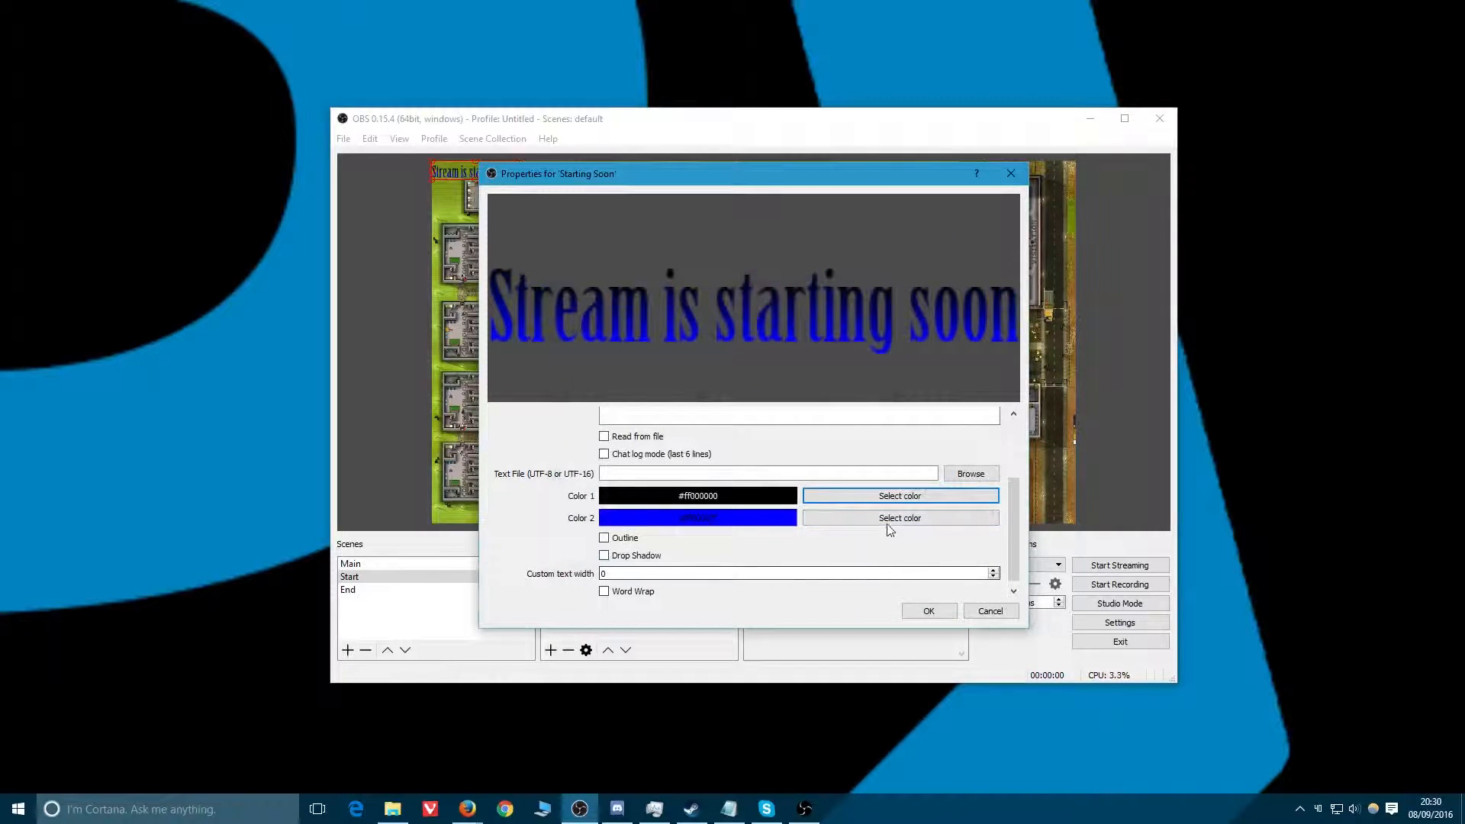
left_click(891, 520)
left_click(573, 282)
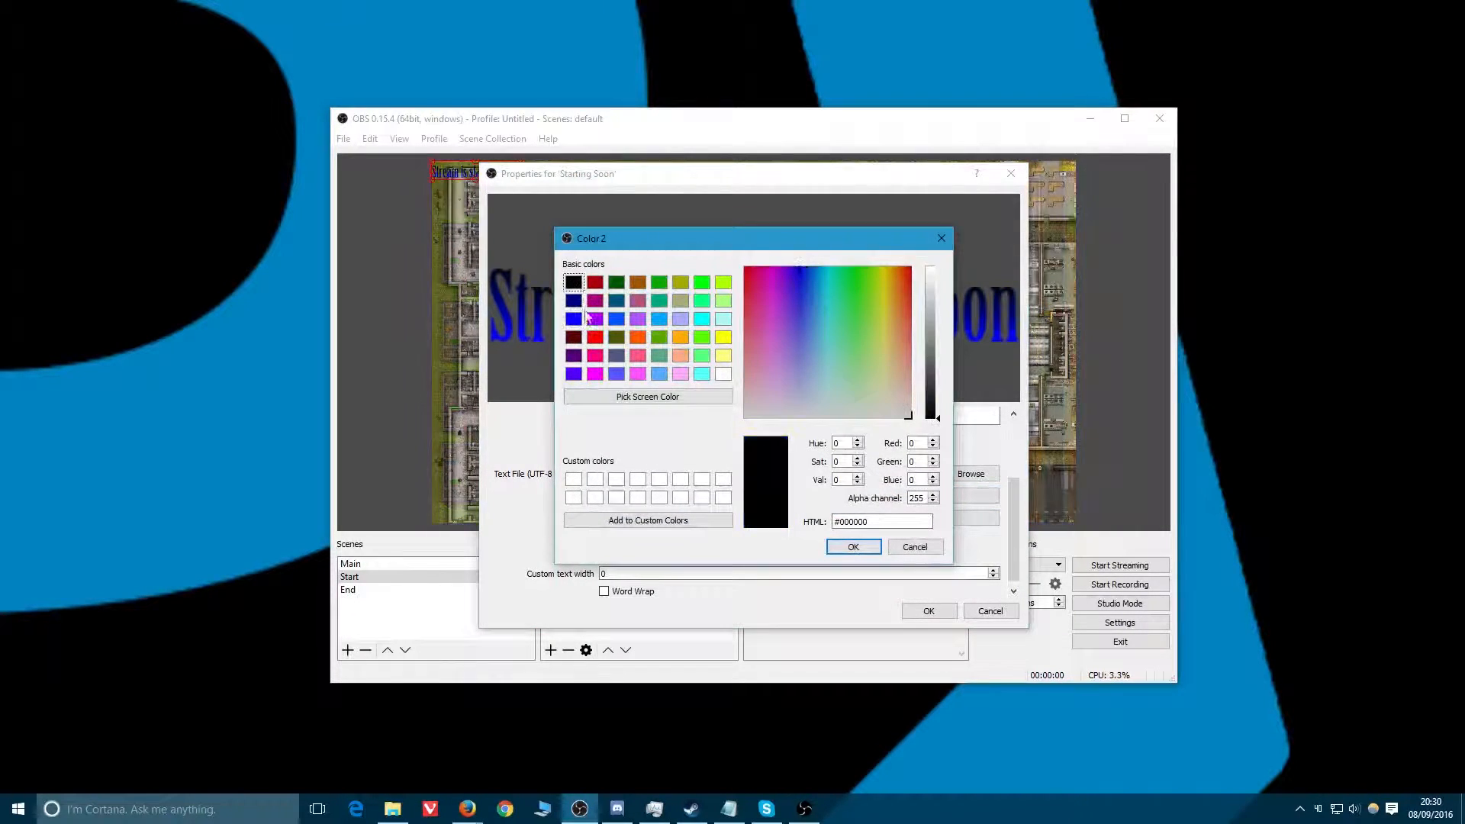
left_click(853, 547)
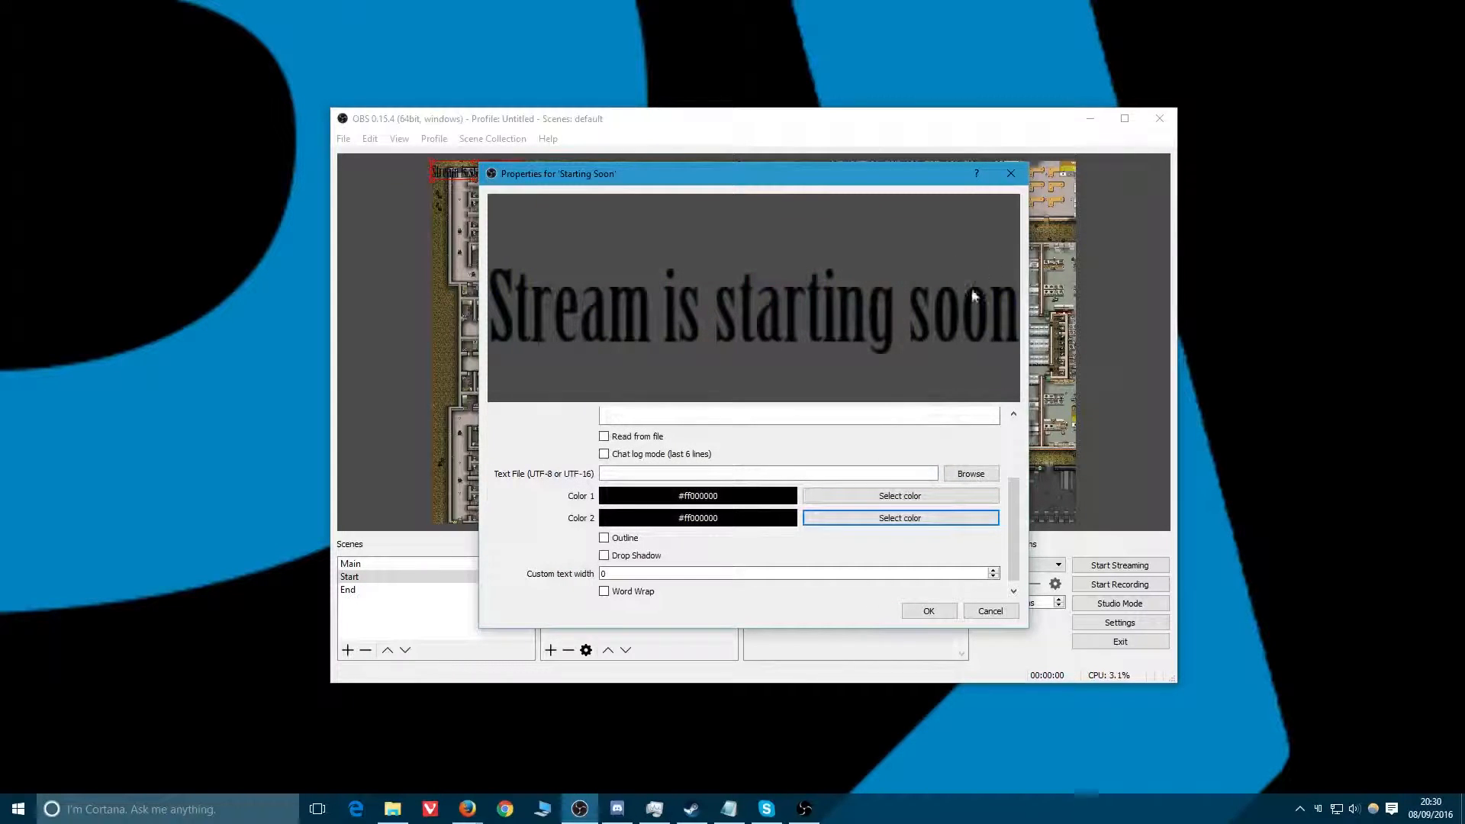
Enable the text's Outline and Drop Shadow options and set Color 1 to white.
left_click(606, 541)
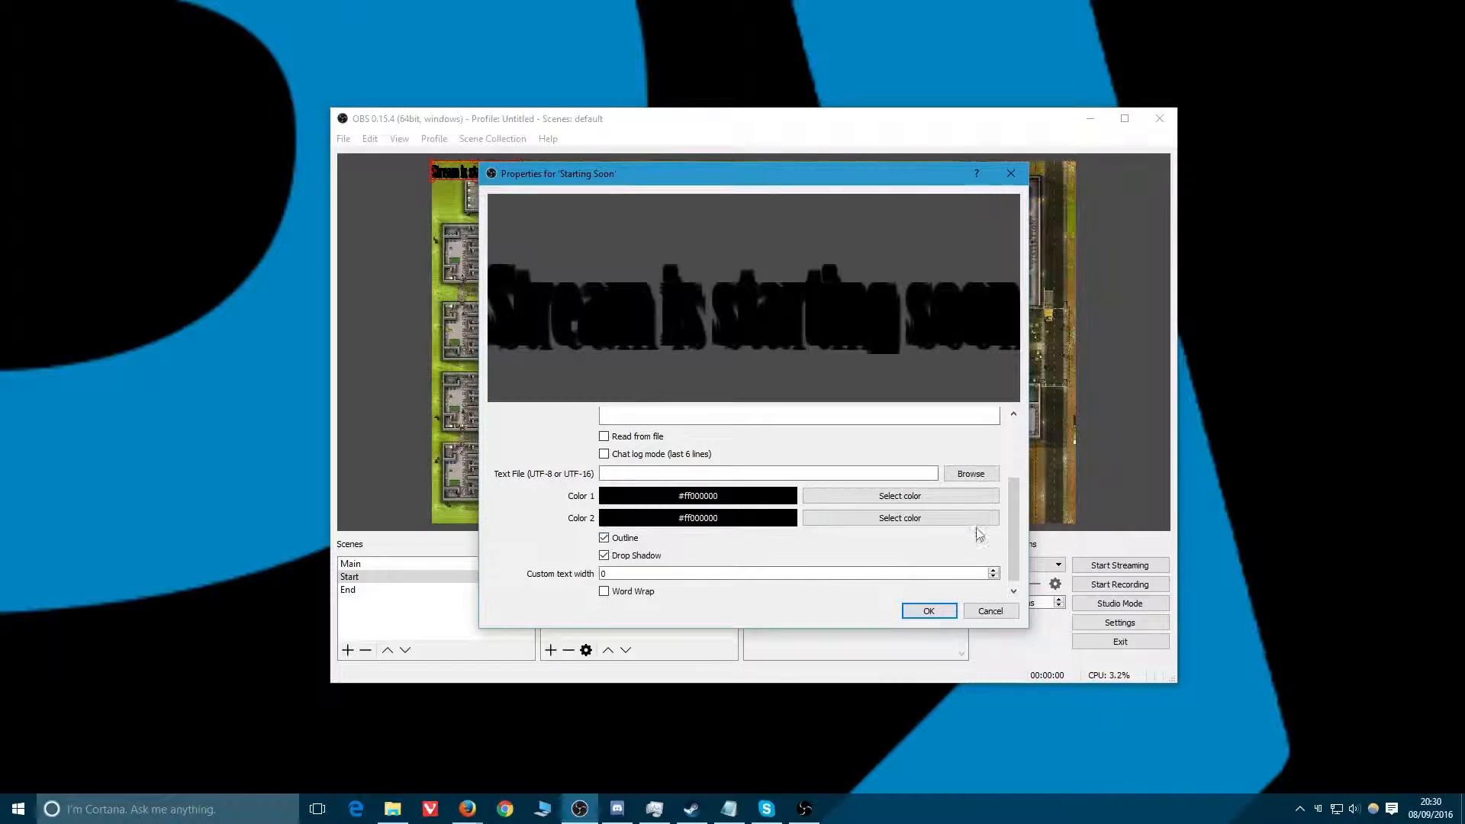
scroll(1015, 524, "down", 1)
left_click(870, 488)
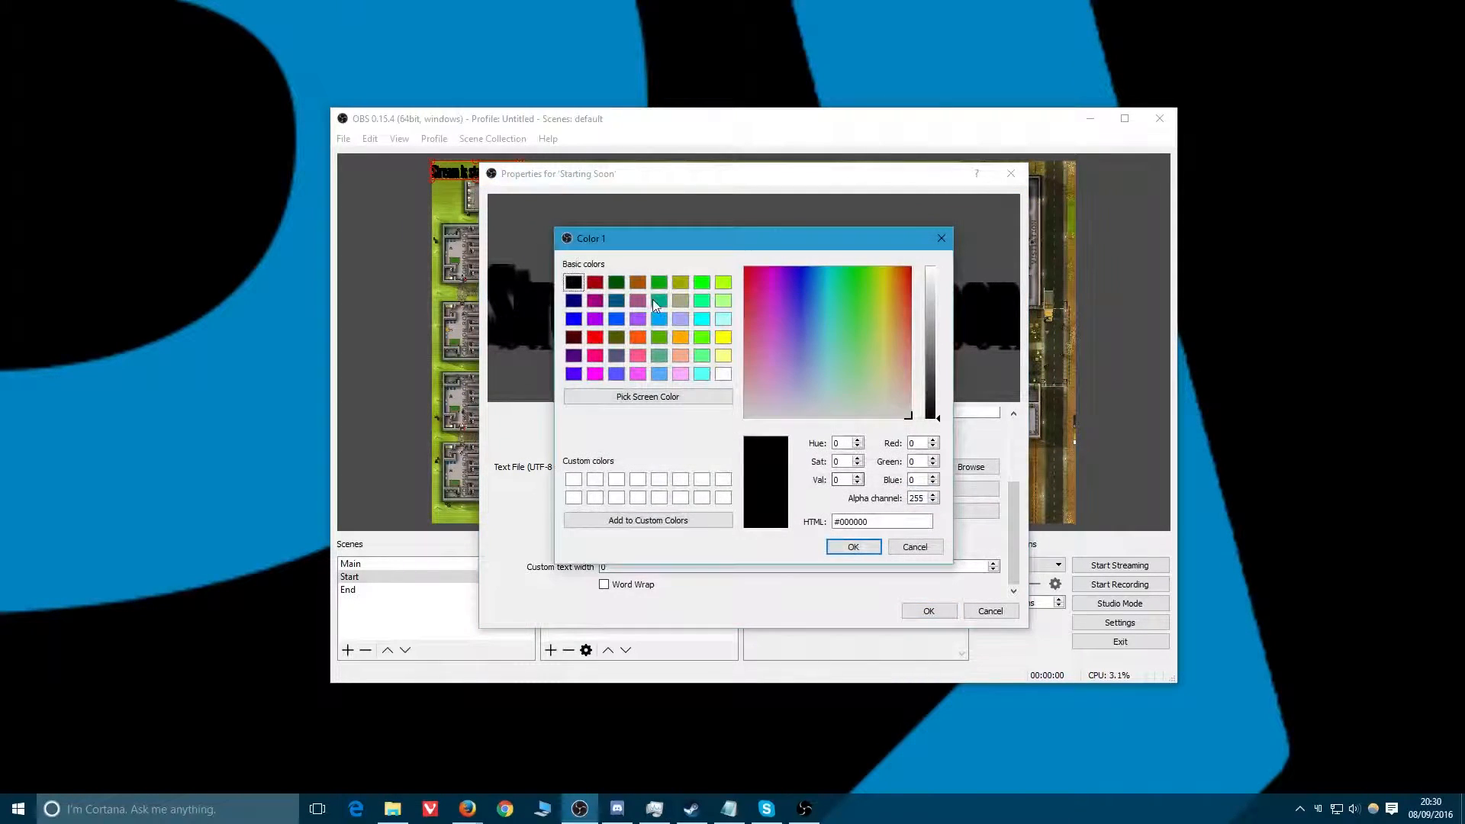
left_click(722, 374)
left_click(852, 546)
Set the text's Color 2 to white and confirm the text properties.
left_click(893, 513)
left_click(721, 374)
left_click(852, 546)
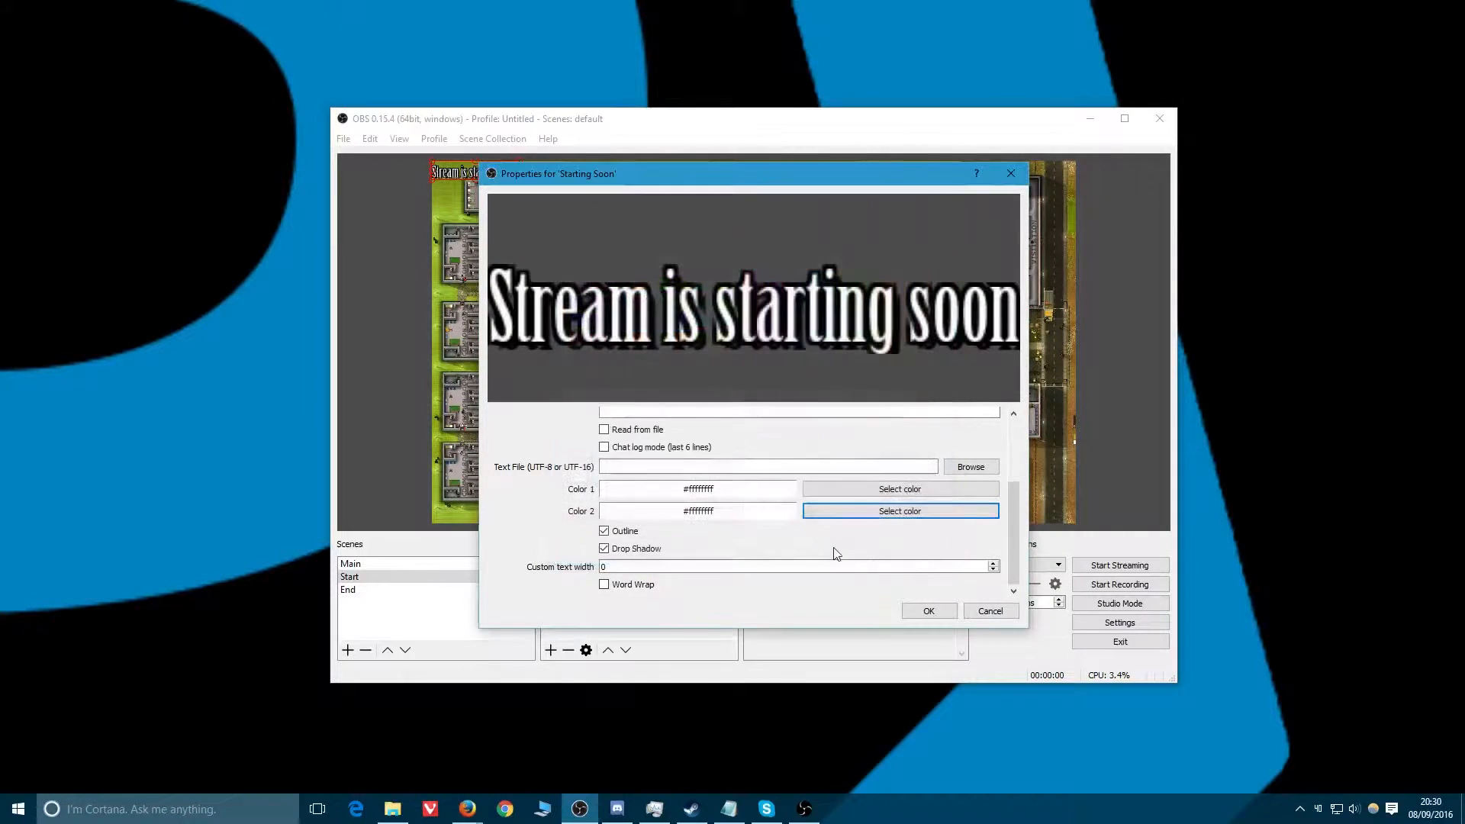
left_click(605, 549)
left_click(606, 549)
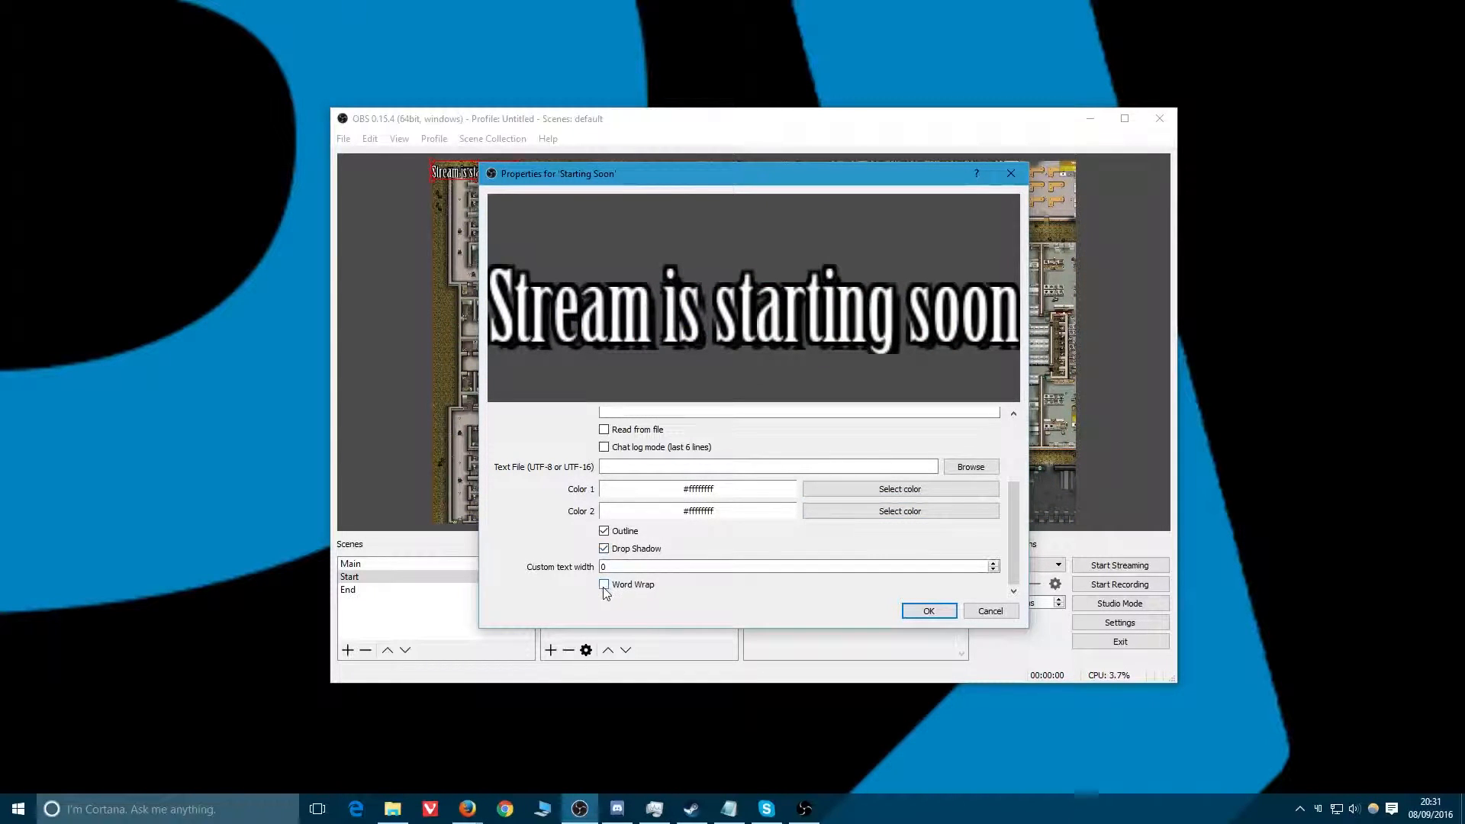
left_click(928, 611)
Move the text to the top centre of the canvas and add the existing Logo image source to the Start scene.
left_click_drag(475, 173, 790, 215)
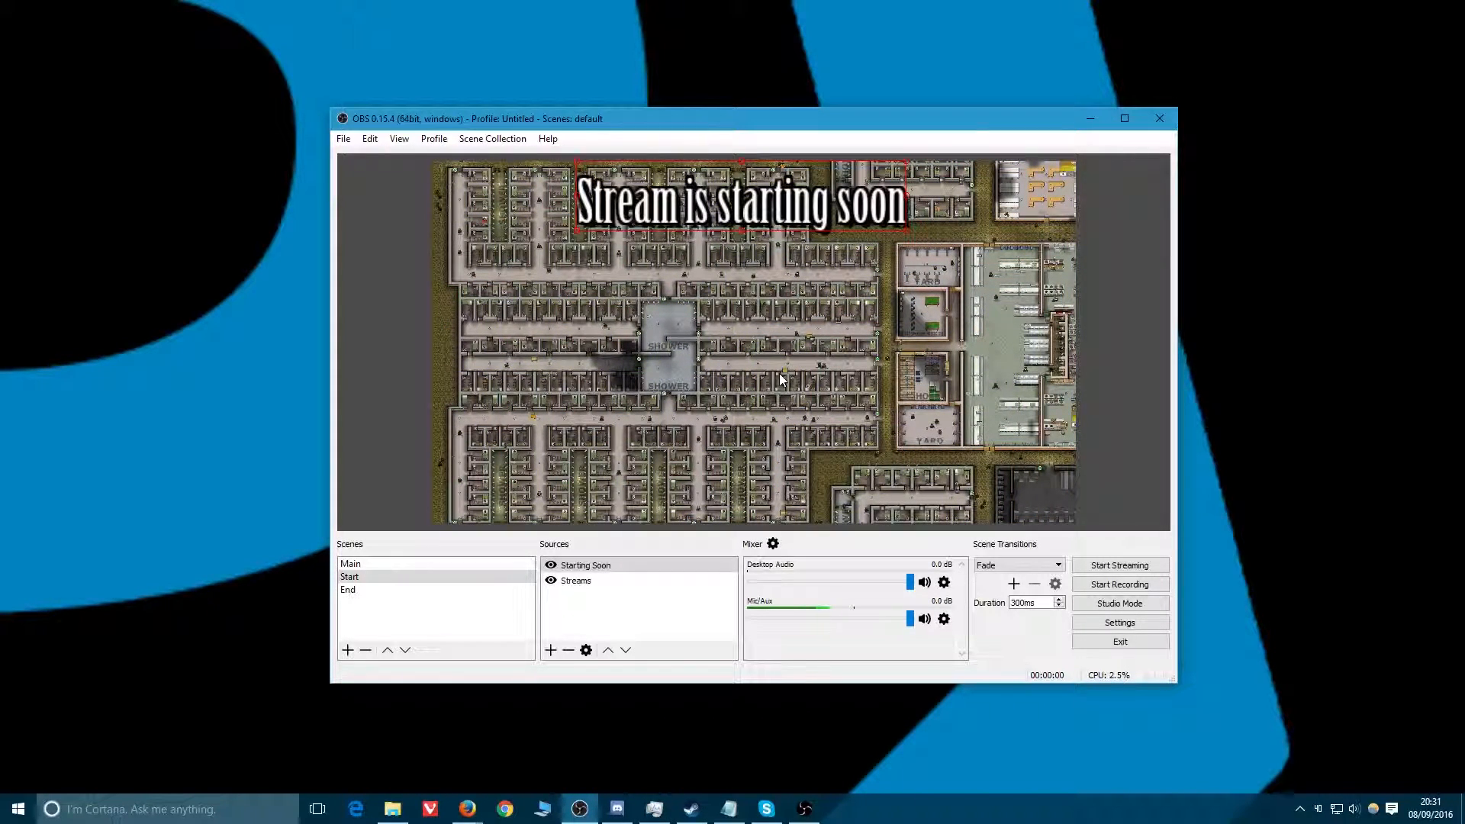
right_click(605, 613)
mouse_move(644, 601)
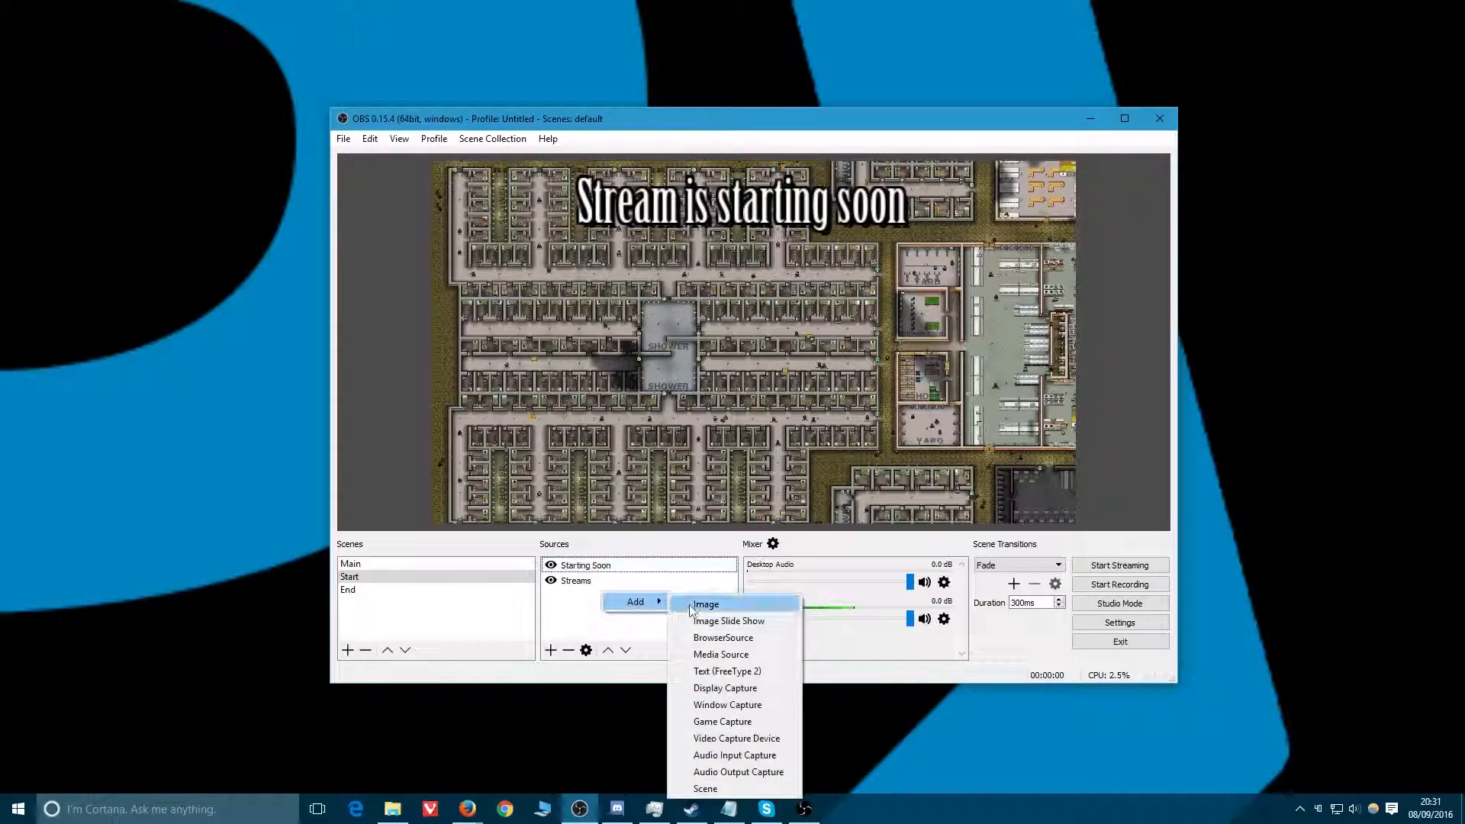
left_click(700, 602)
left_click(644, 339)
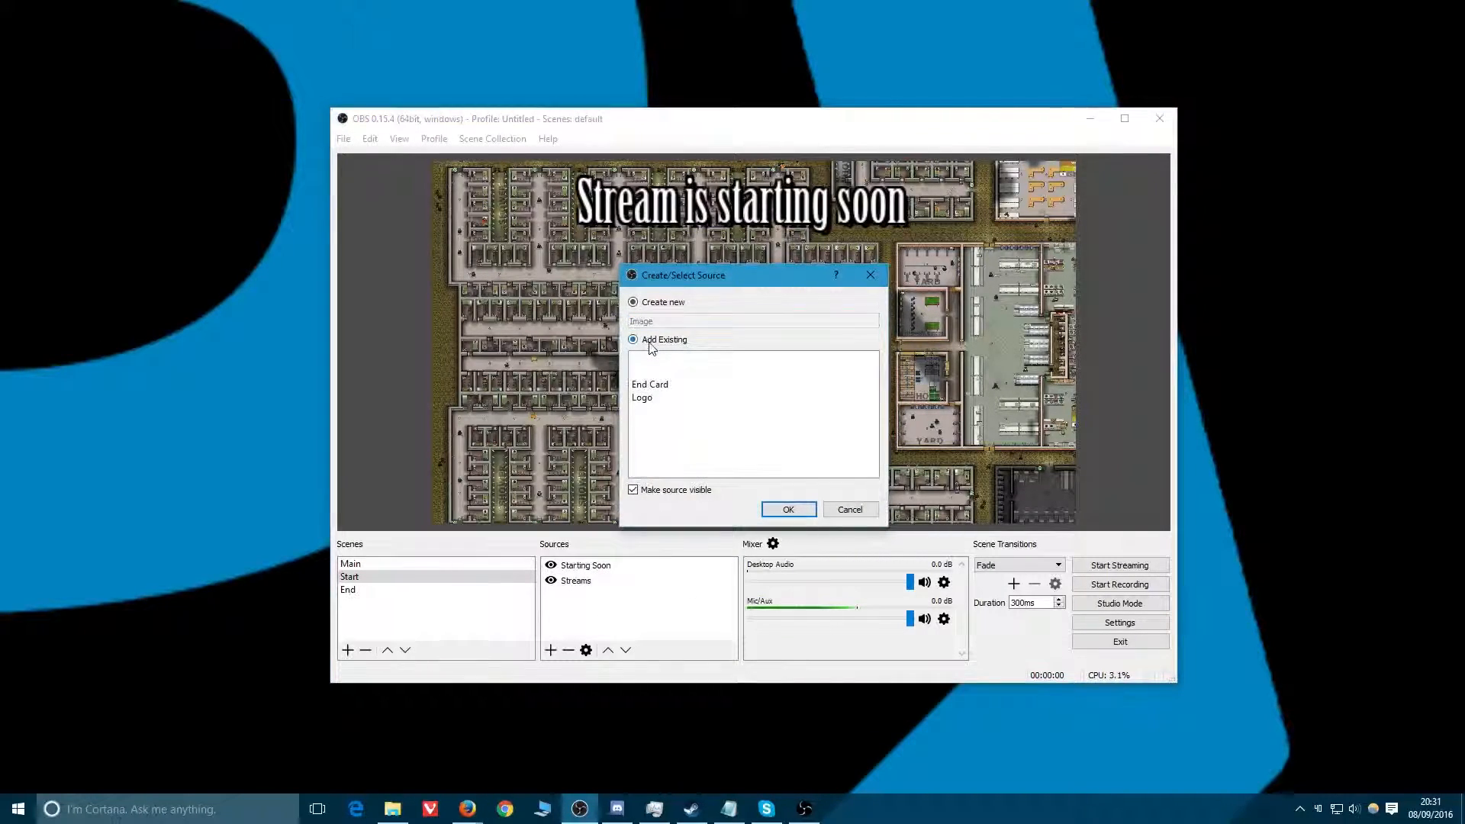
left_click(641, 397)
left_click(793, 512)
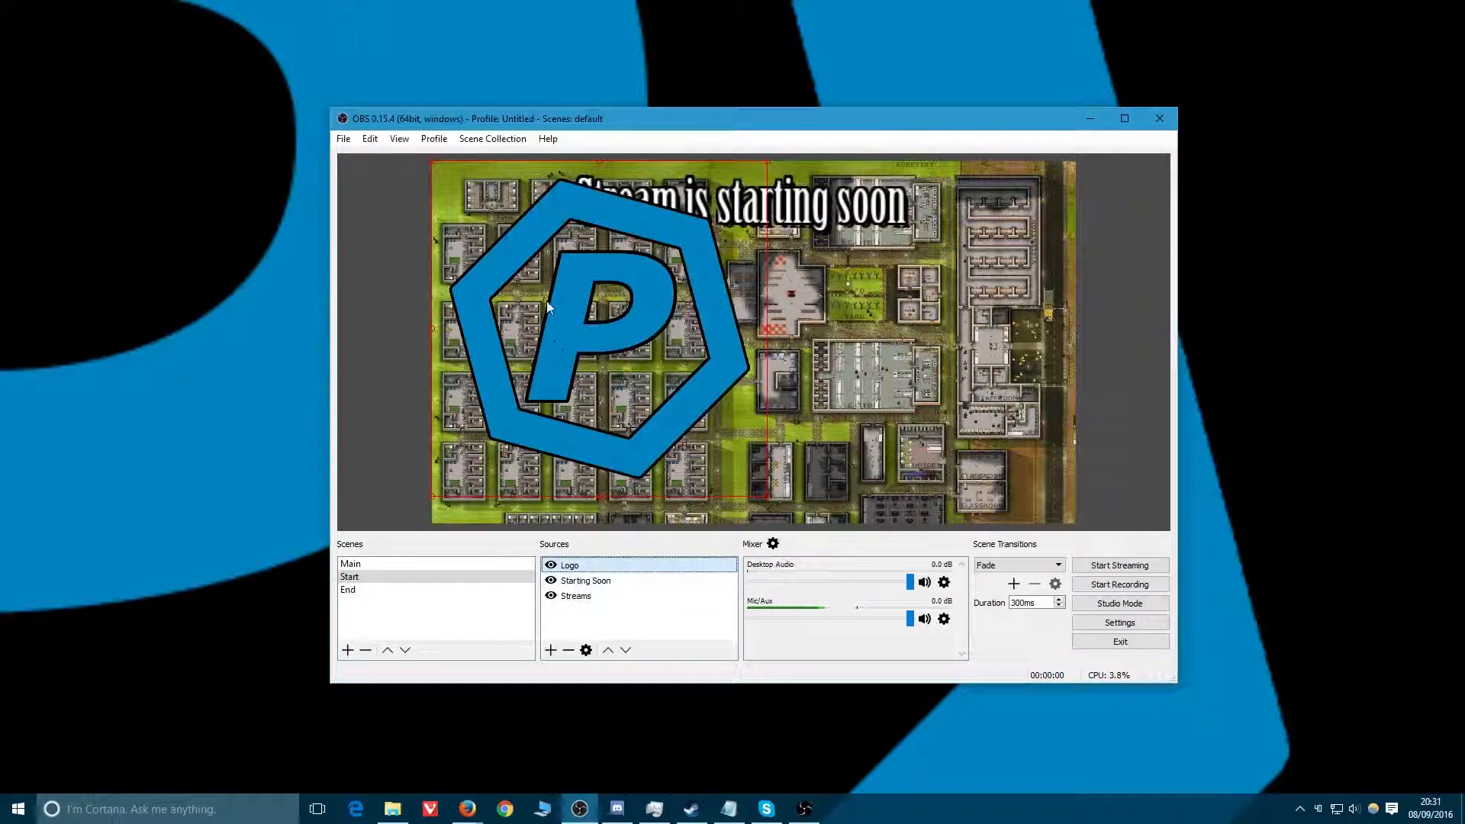
Shrink the logo into the canvas's top-left corner and nudge the text beside it.
left_click_drag(767, 498, 575, 289)
left_click_drag(738, 204, 755, 214)
Increase the Starting Soon text's font size to 100.
right_click(740, 222)
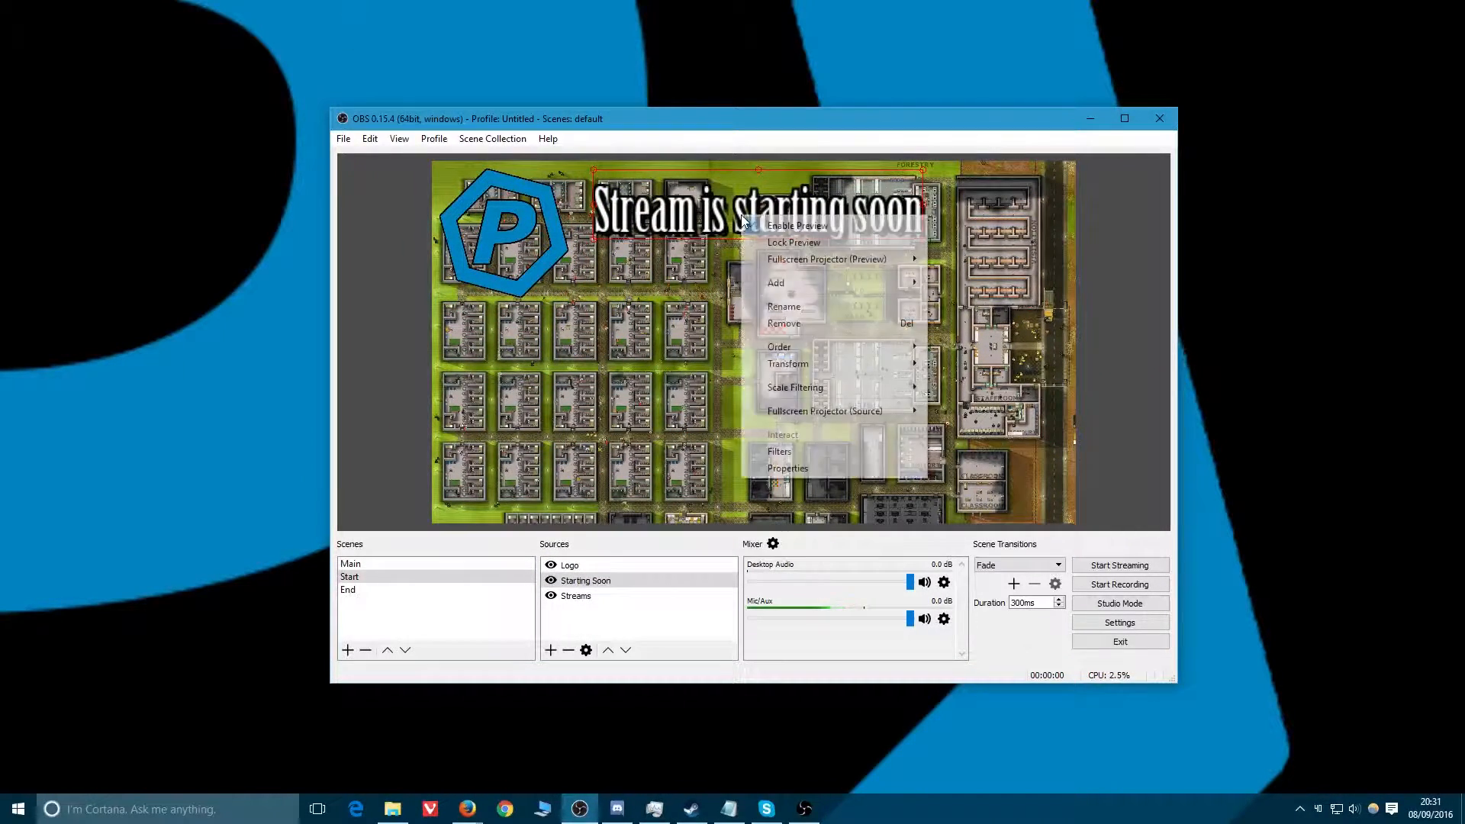
left_click(773, 473)
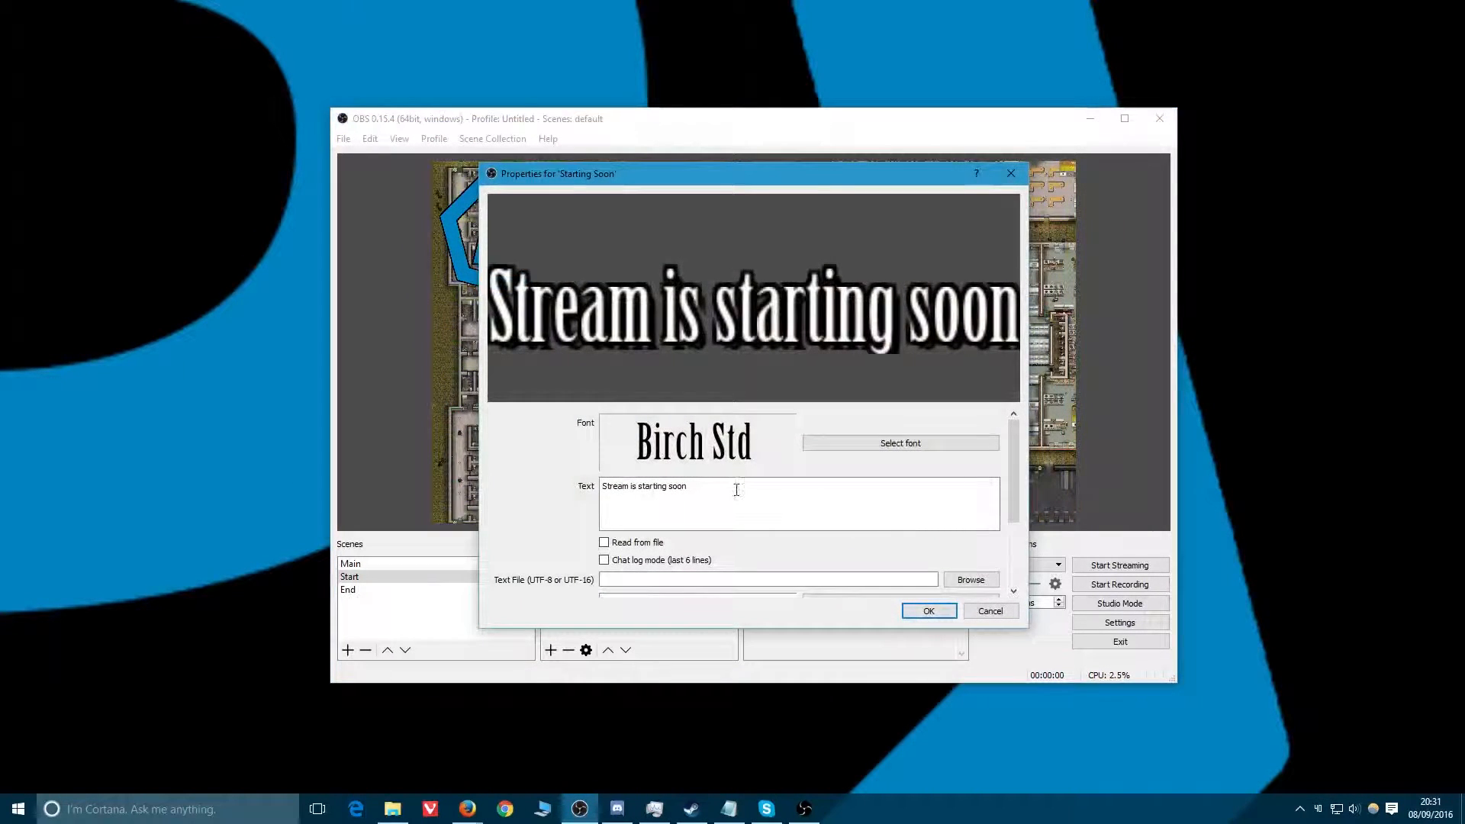
left_click(911, 445)
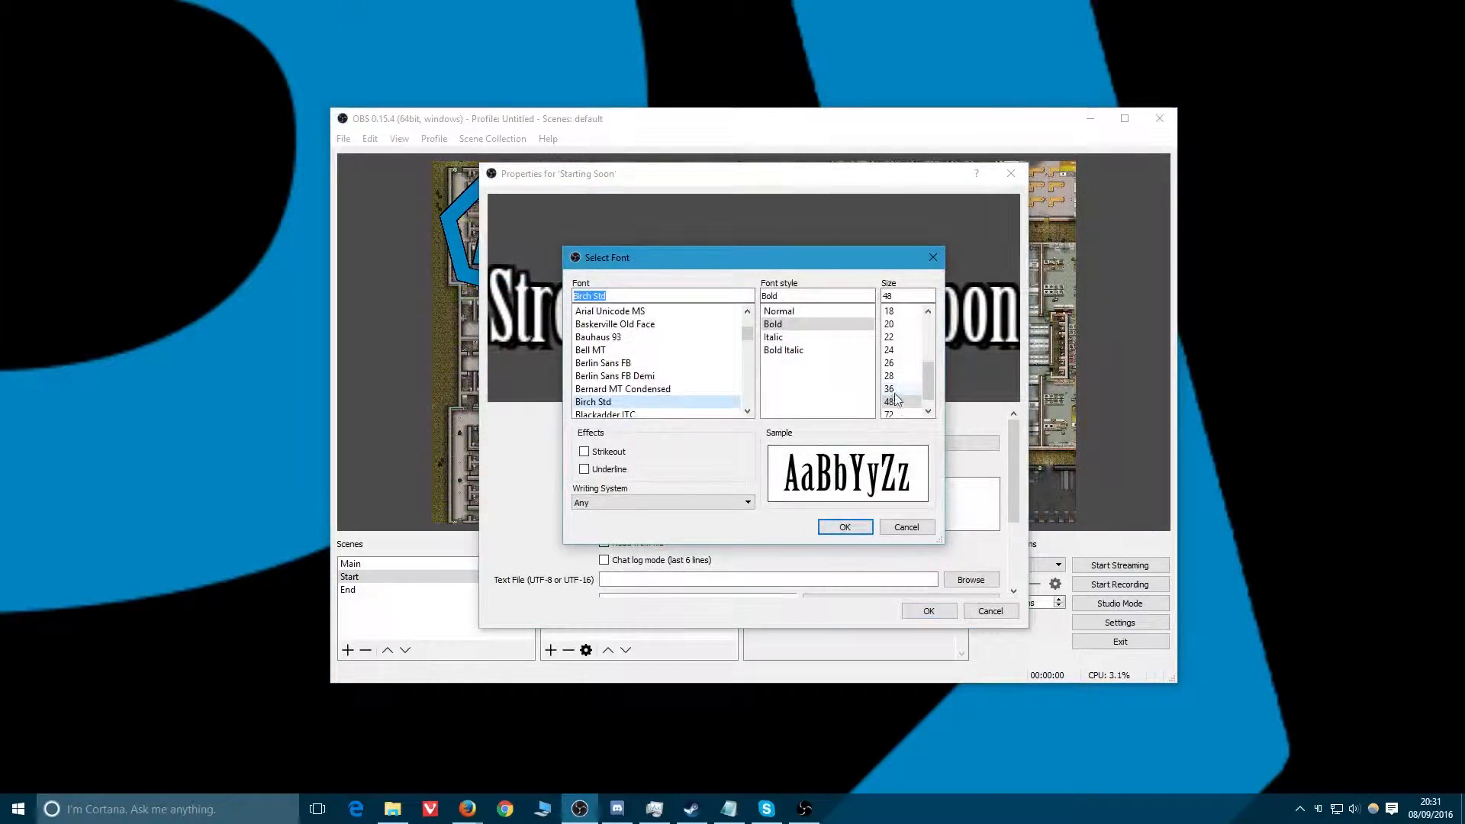
scroll(907, 390, "down", 1)
double_click(907, 294)
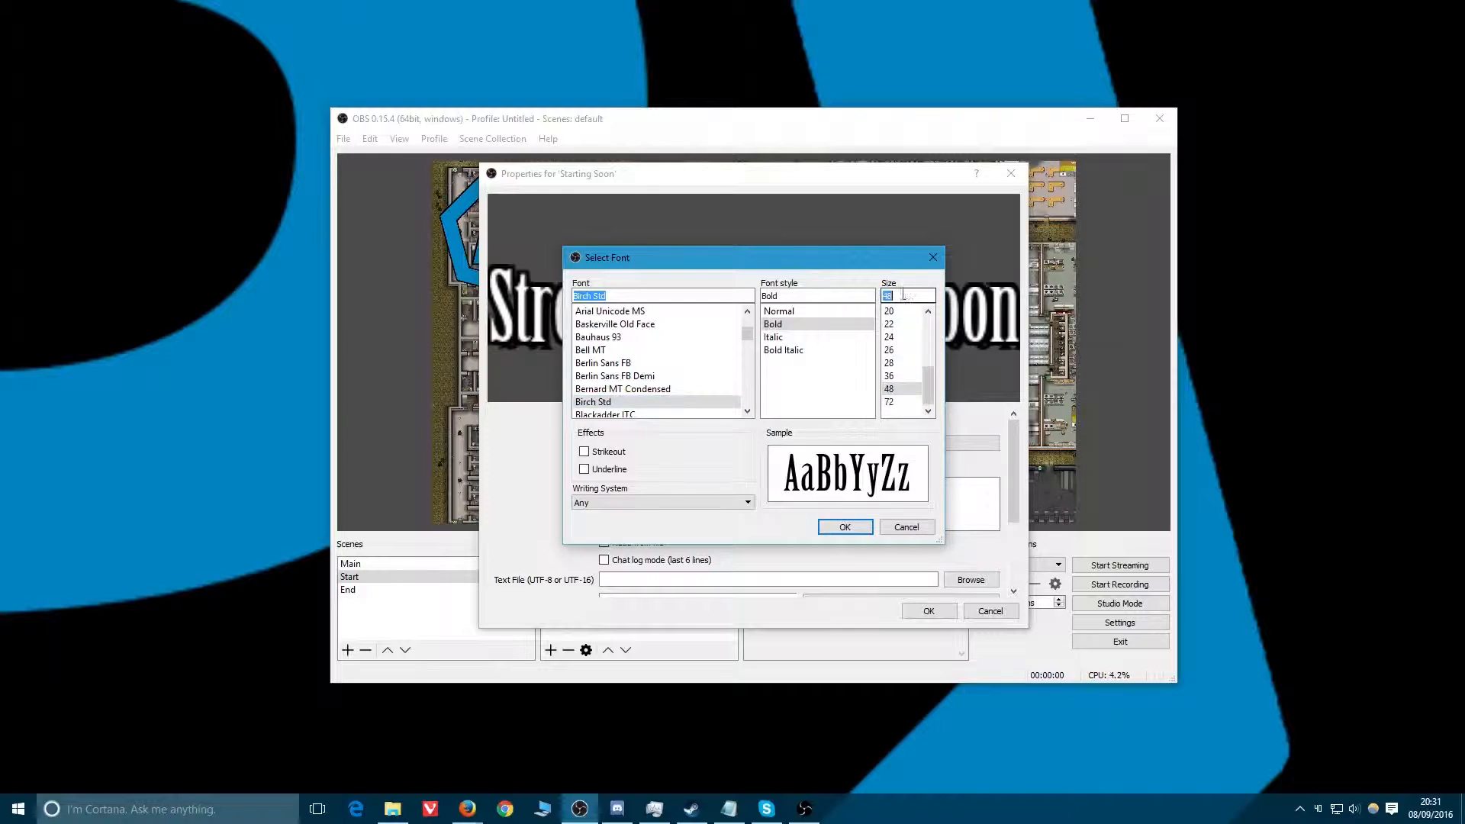
type("100")
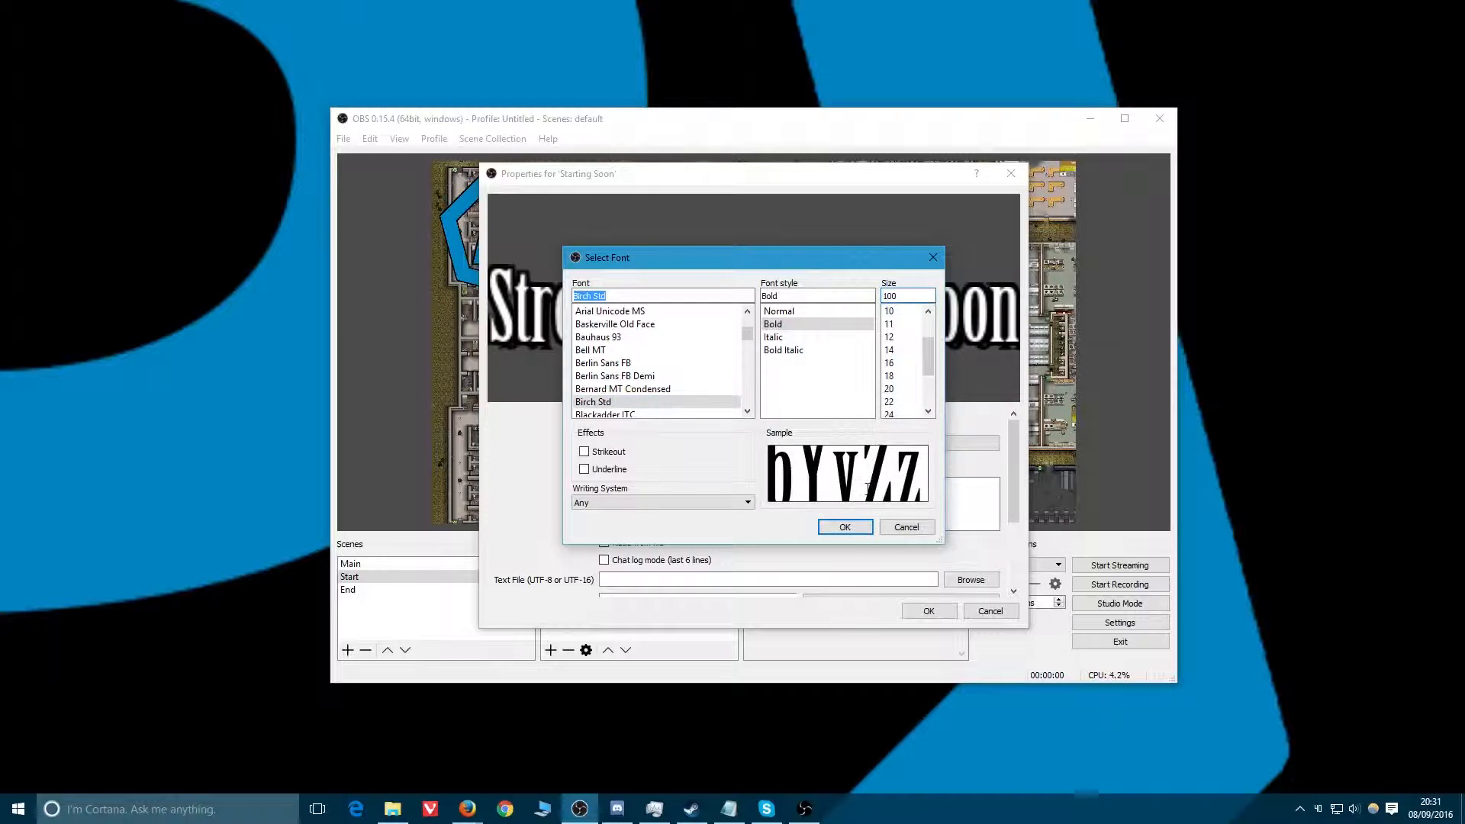
left_click(845, 526)
Confirm the text properties and position the enlarged text to the right of the logo along the top.
left_click(928, 611)
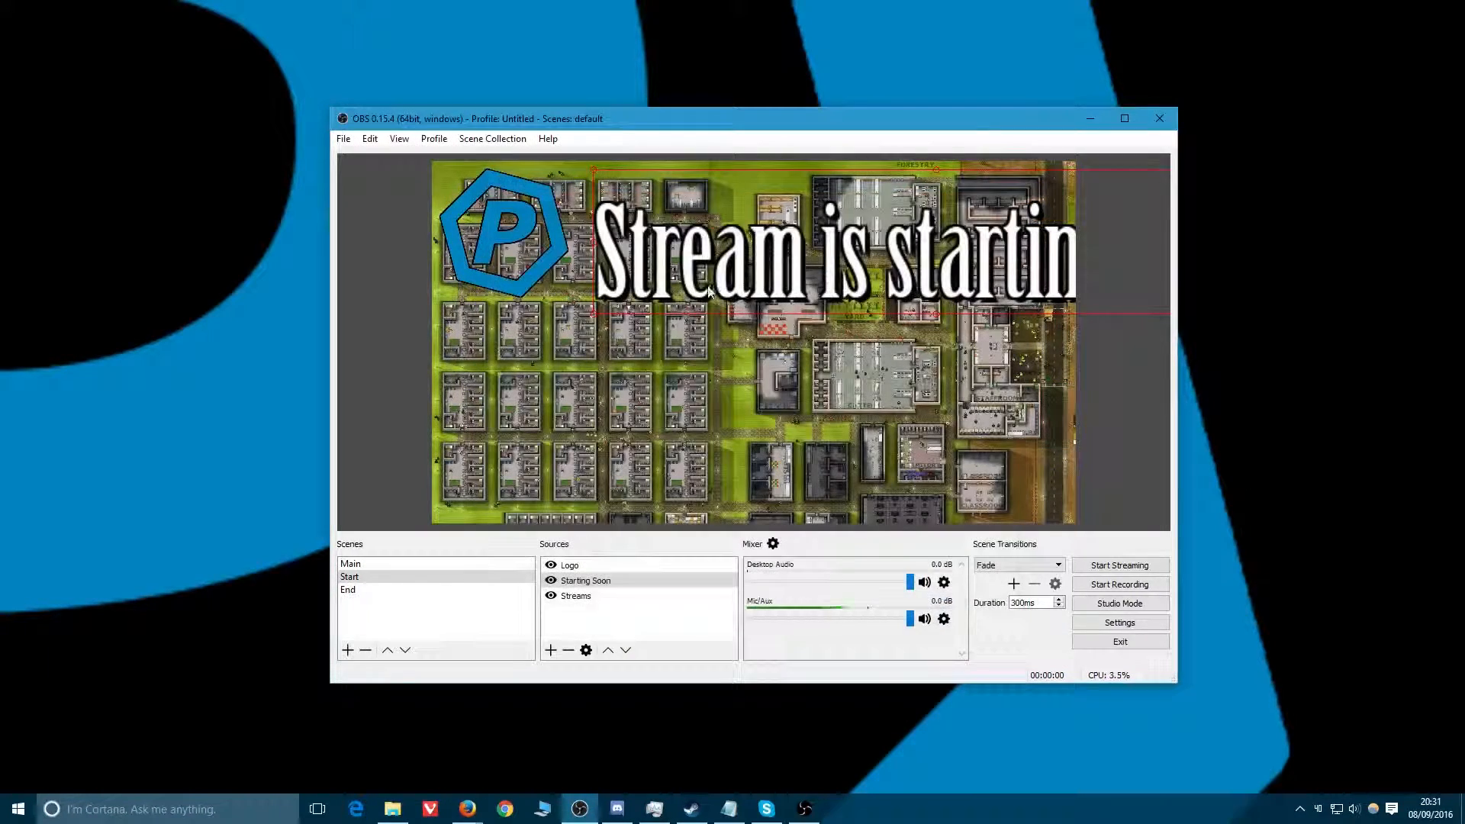
left_click_drag(594, 314, 844, 263)
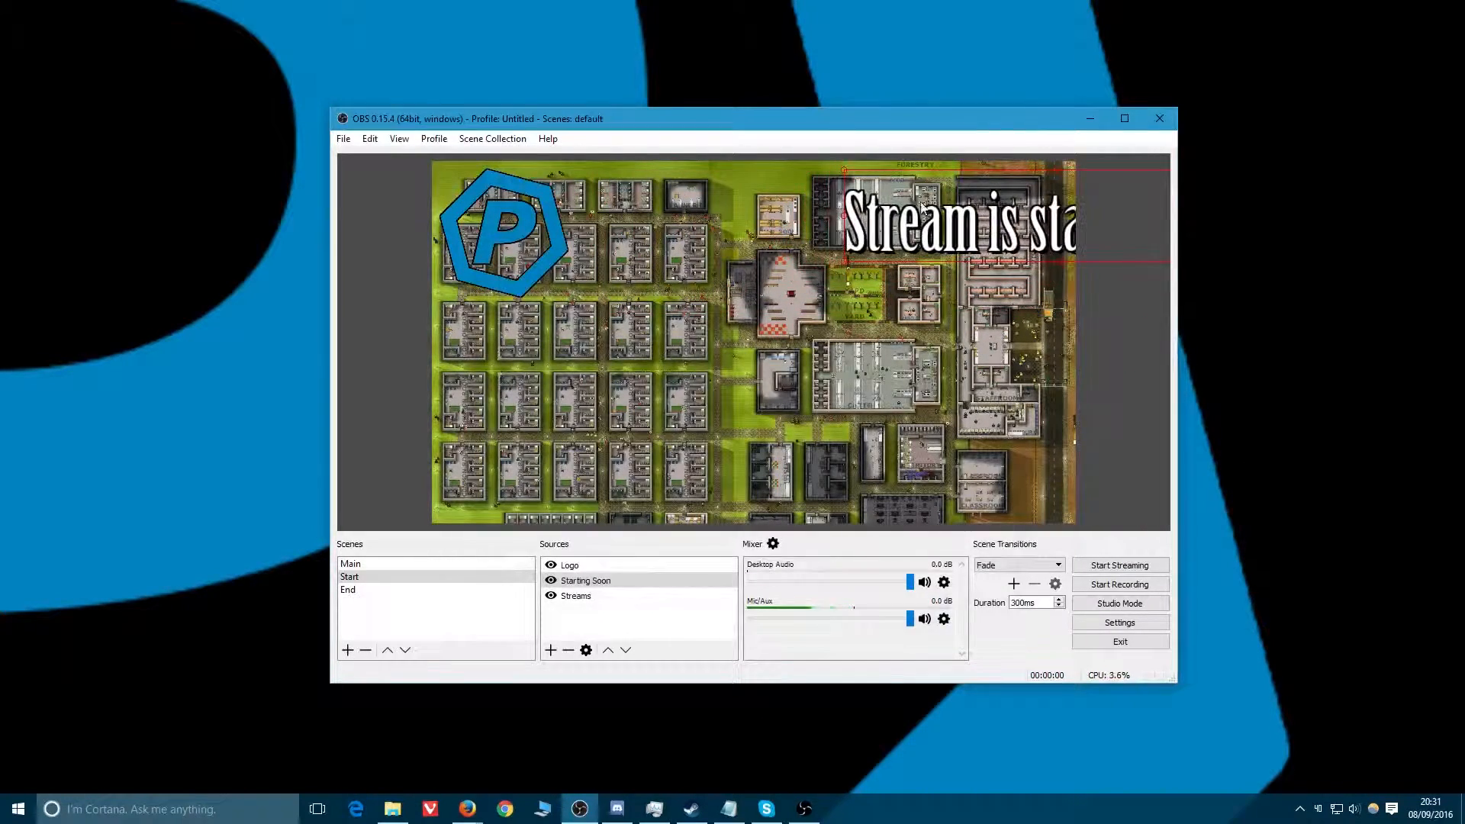
left_click_drag(937, 226, 704, 221)
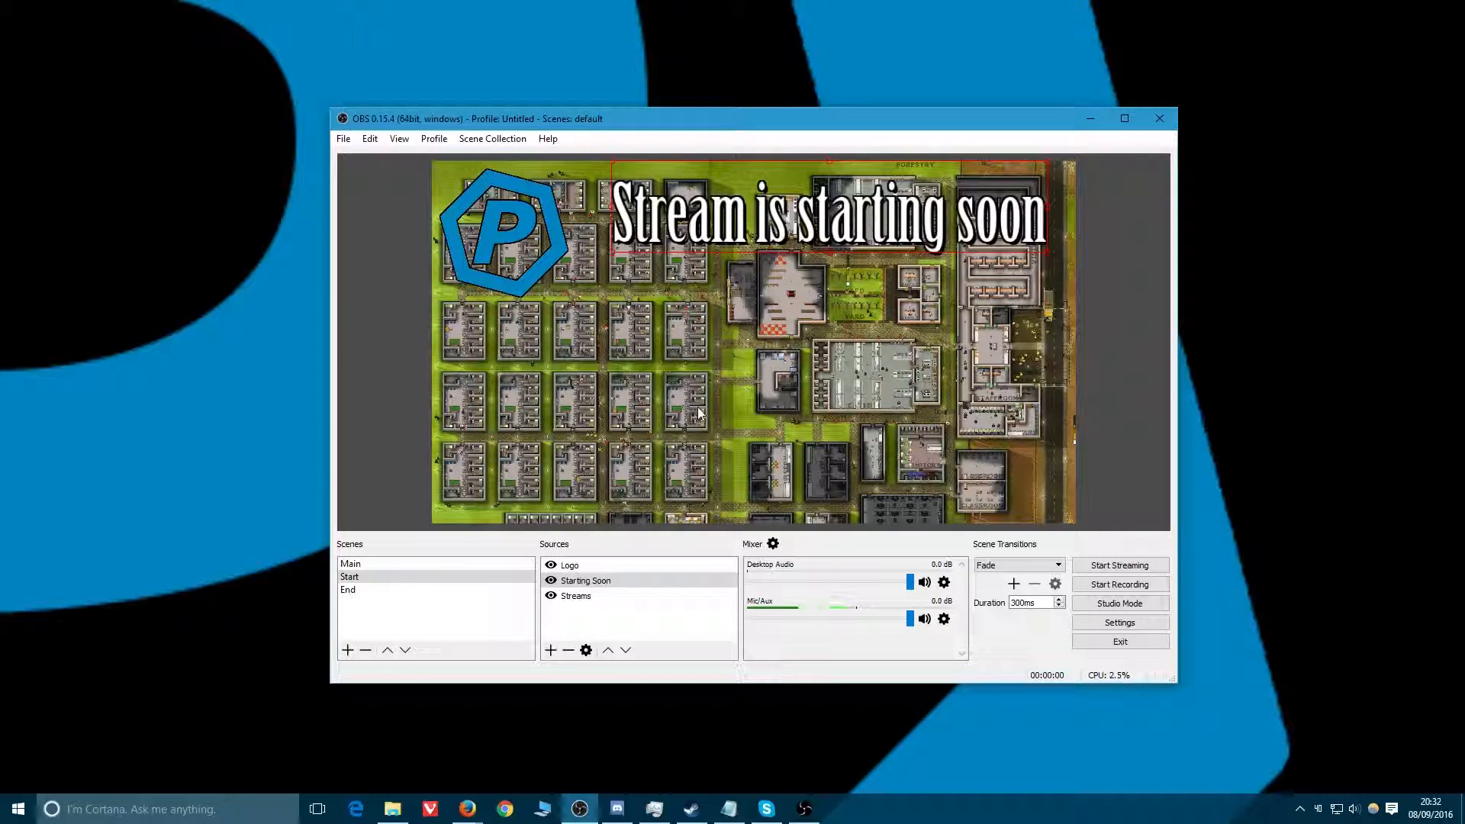
In the Main scene, hide the End Card source and show the Monitor 1 source.
left_click(352, 566)
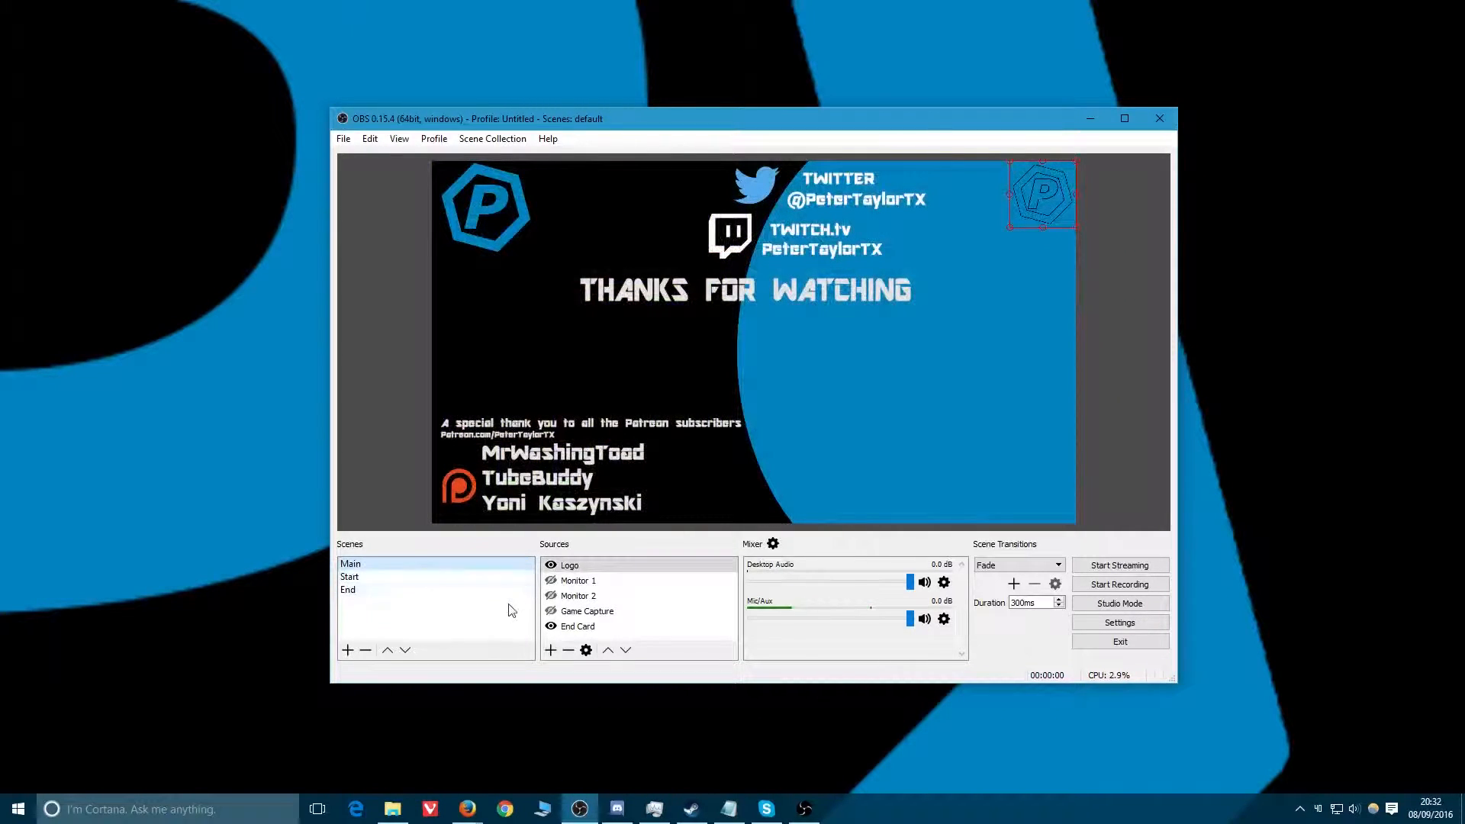
left_click(550, 626)
left_click(550, 580)
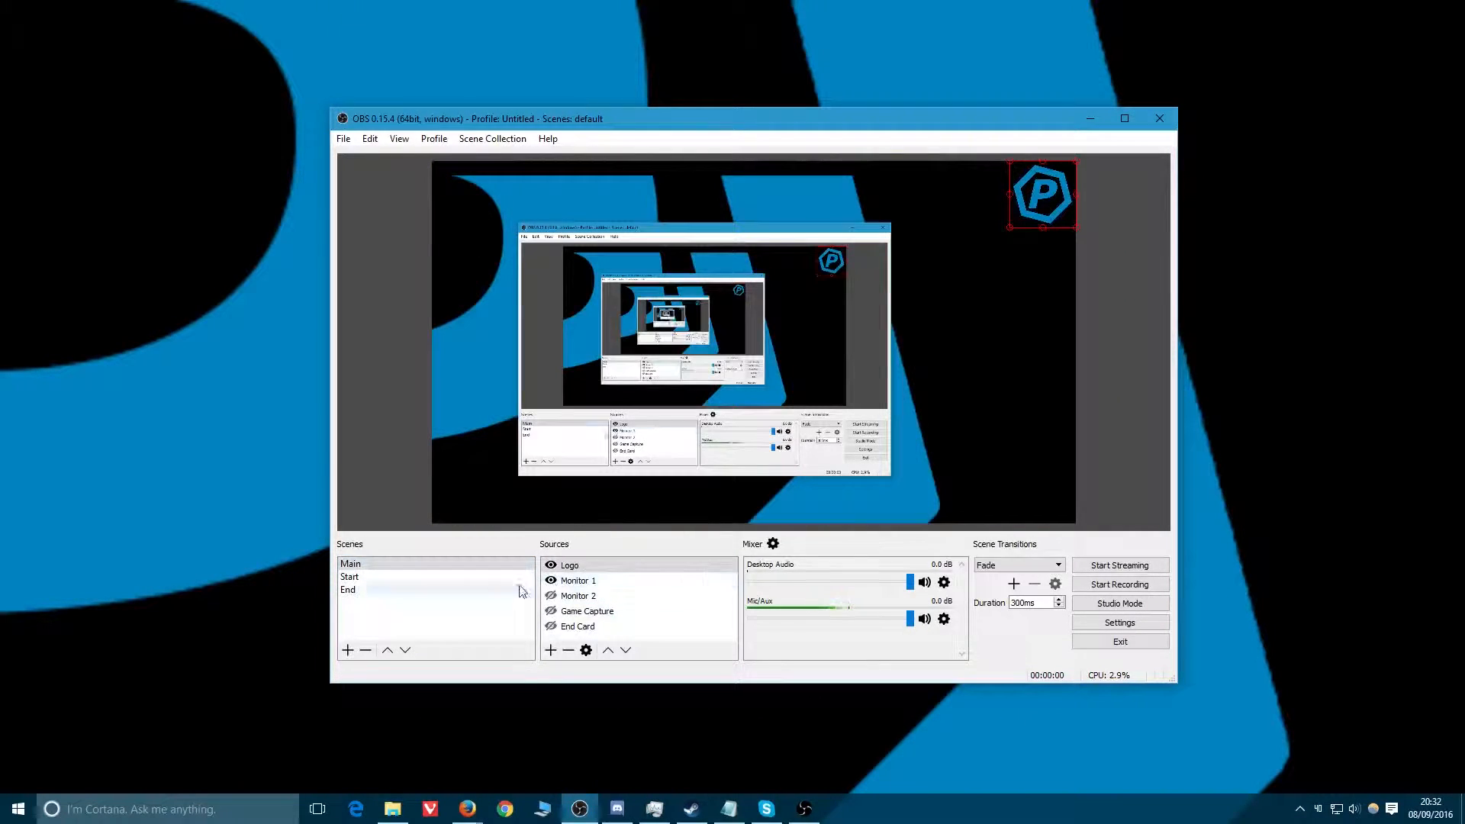
Switch between the Start, Main and End scenes to review their contents.
left_click(351, 577)
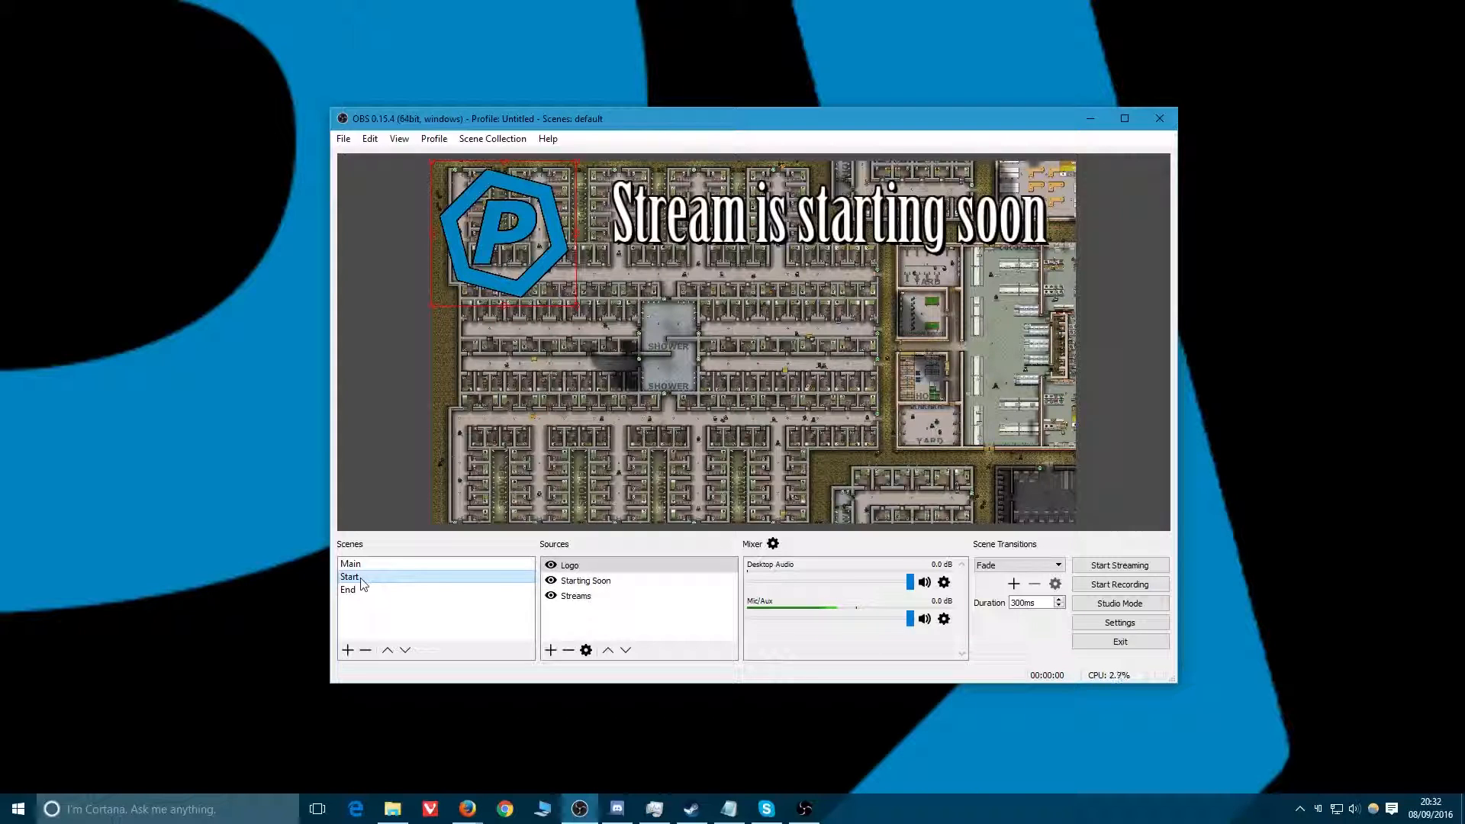
left_click(367, 566)
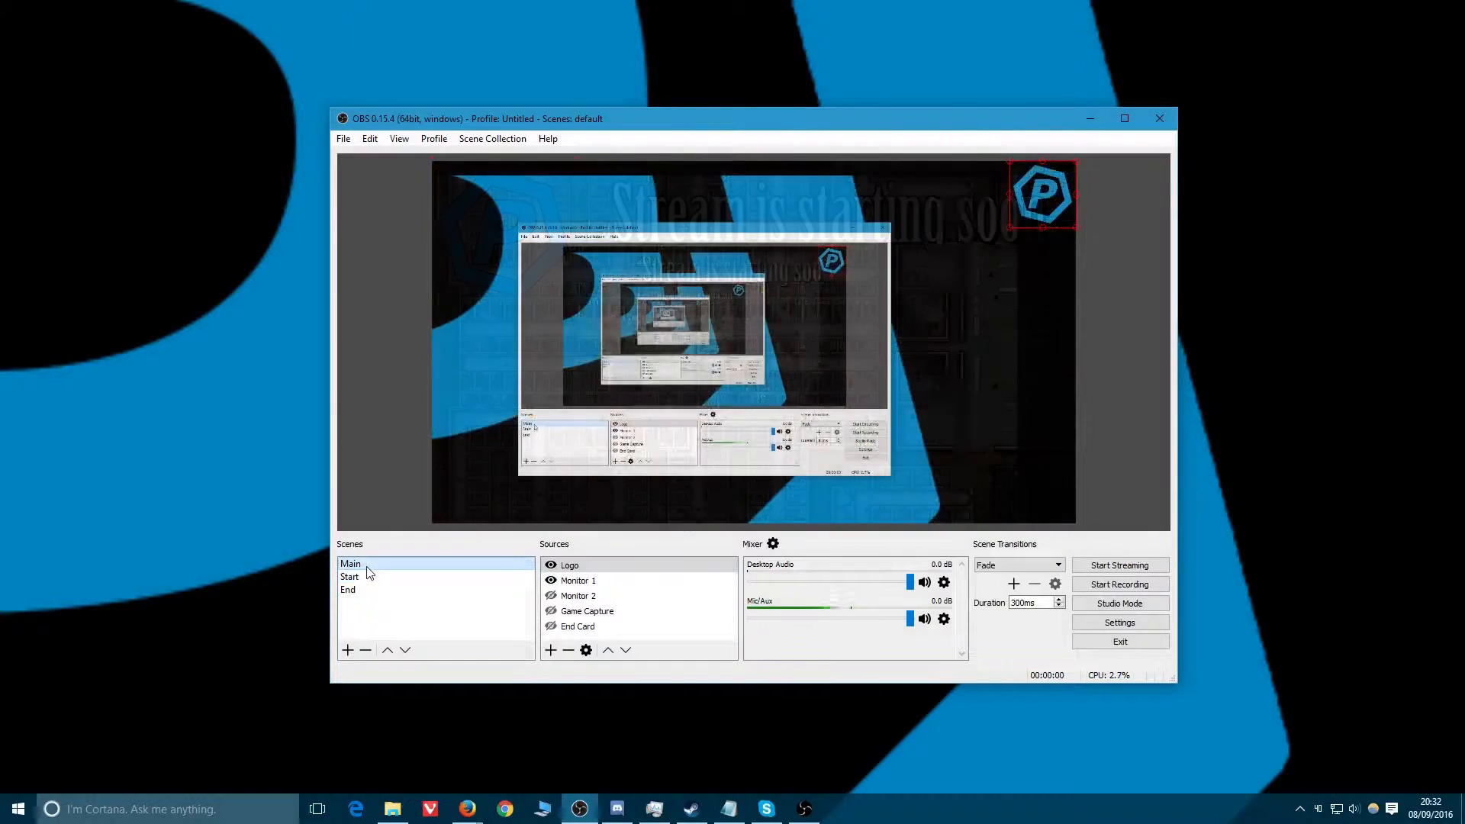
left_click_drag(749, 117, 787, 116)
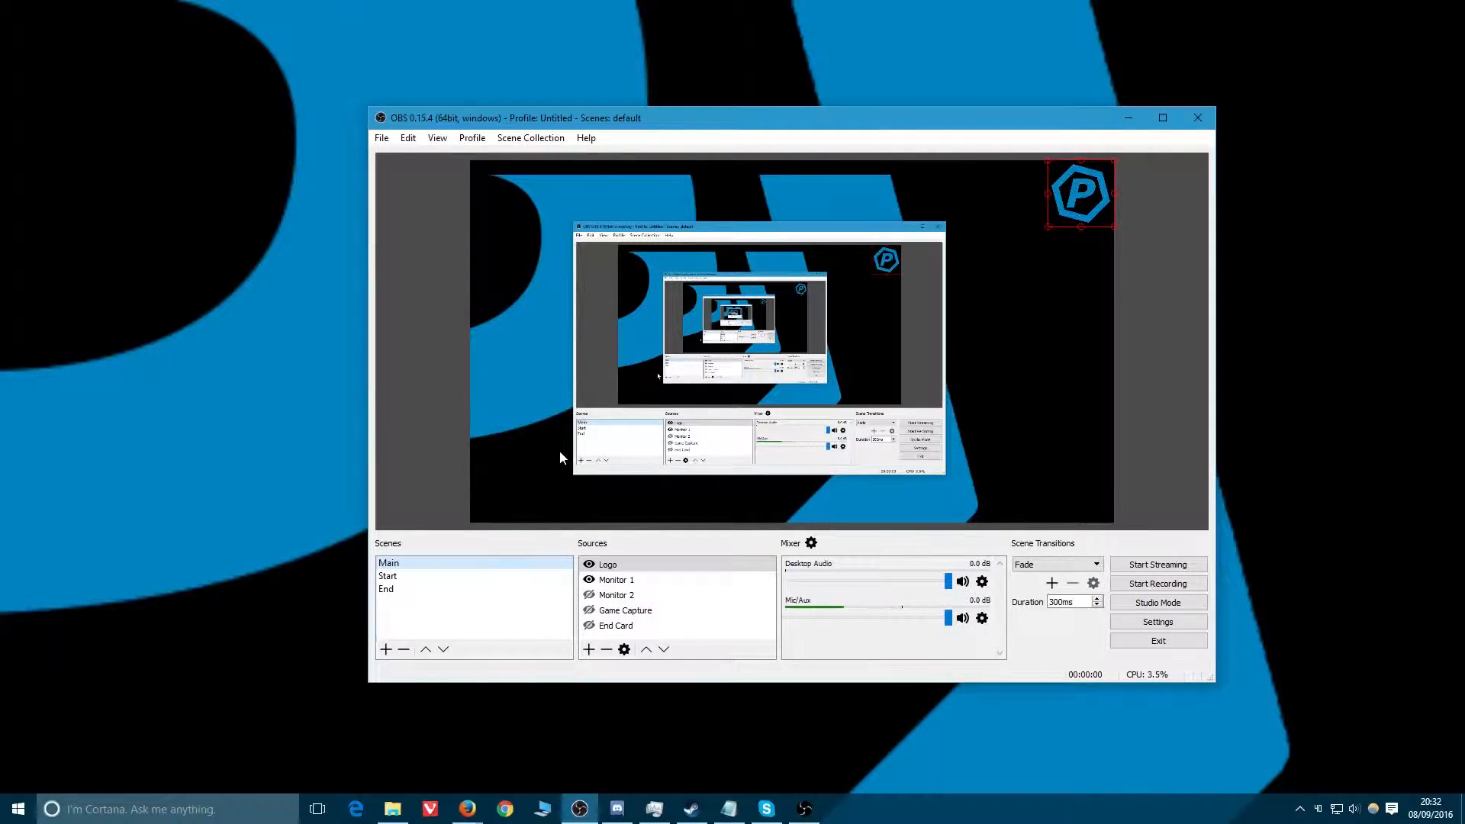
left_click(425, 588)
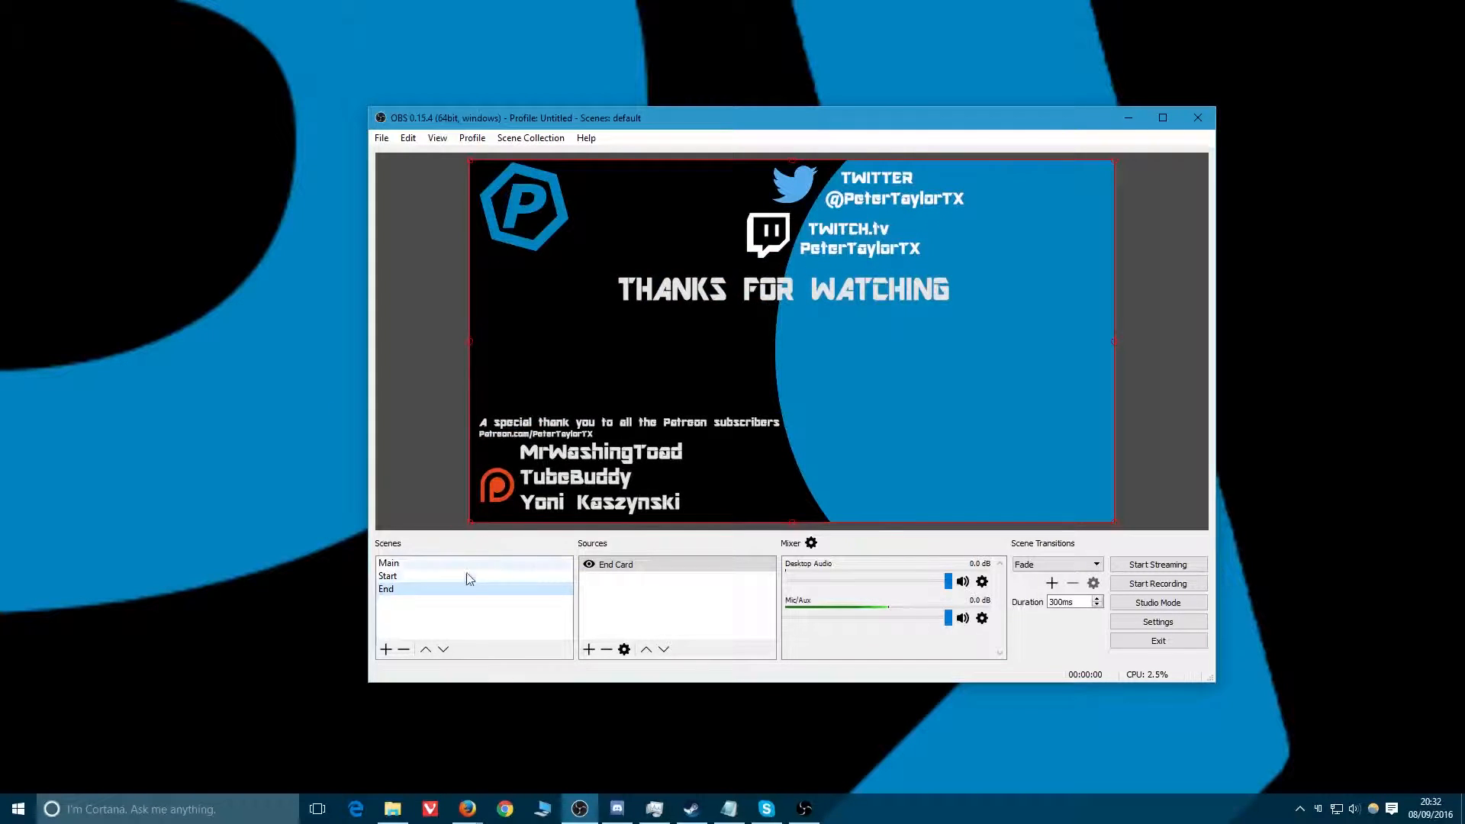
left_click(410, 577)
key("Up")
left_click(412, 592)
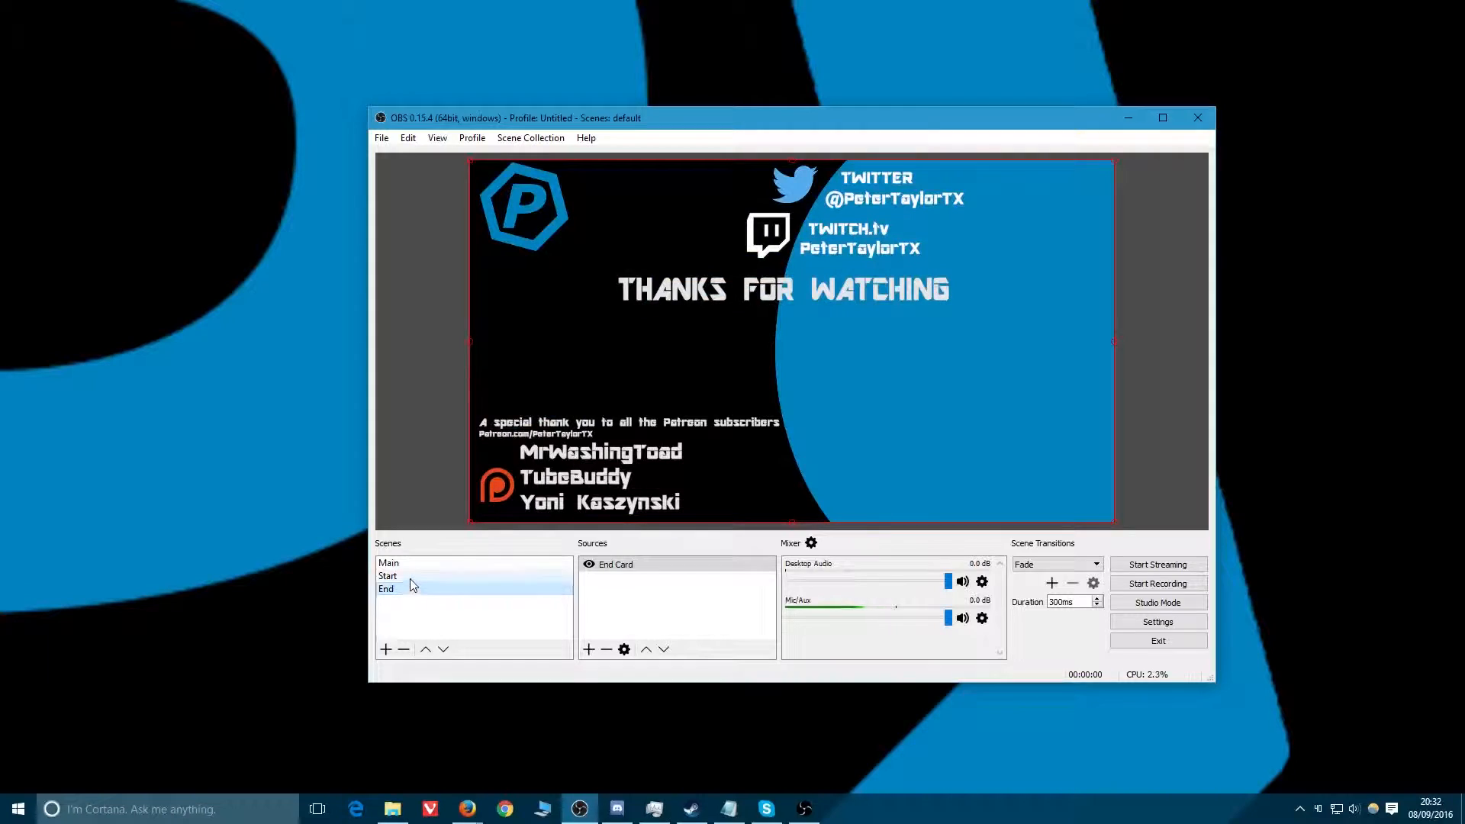
Add a new browser source named StreamLabs to the Start scene.
left_click(412, 577)
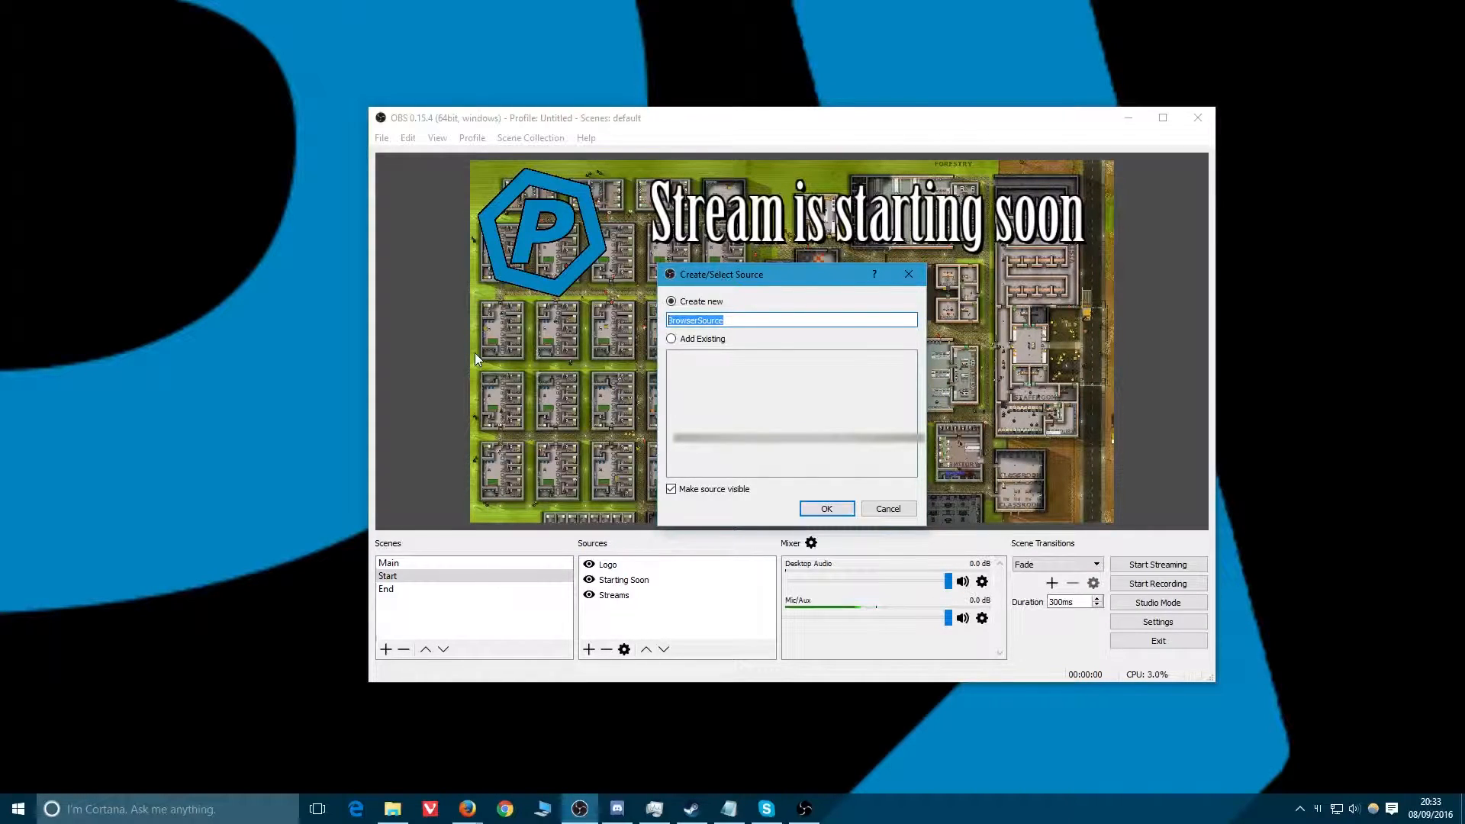
type("S")
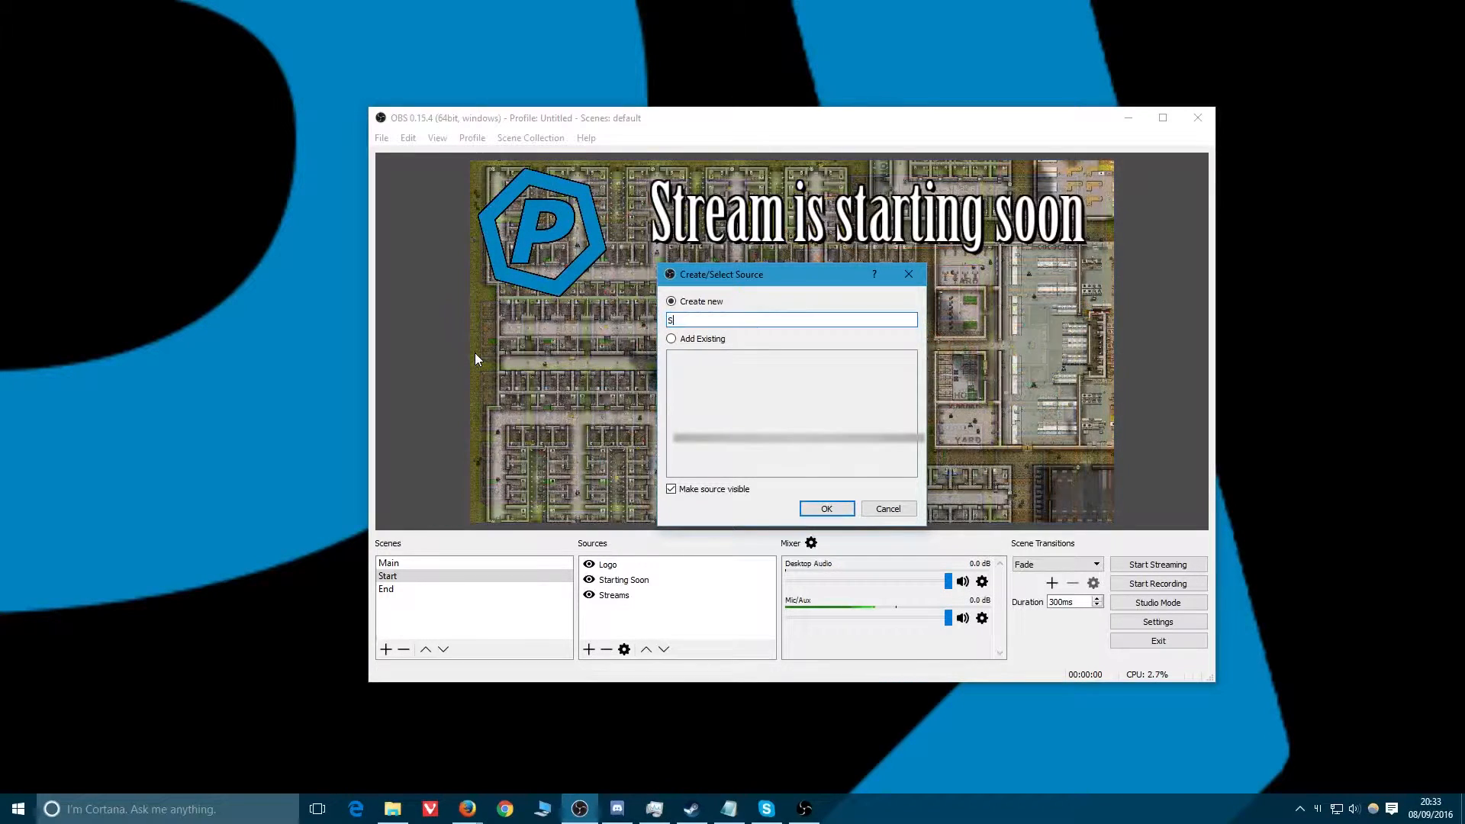
type("treamLabs")
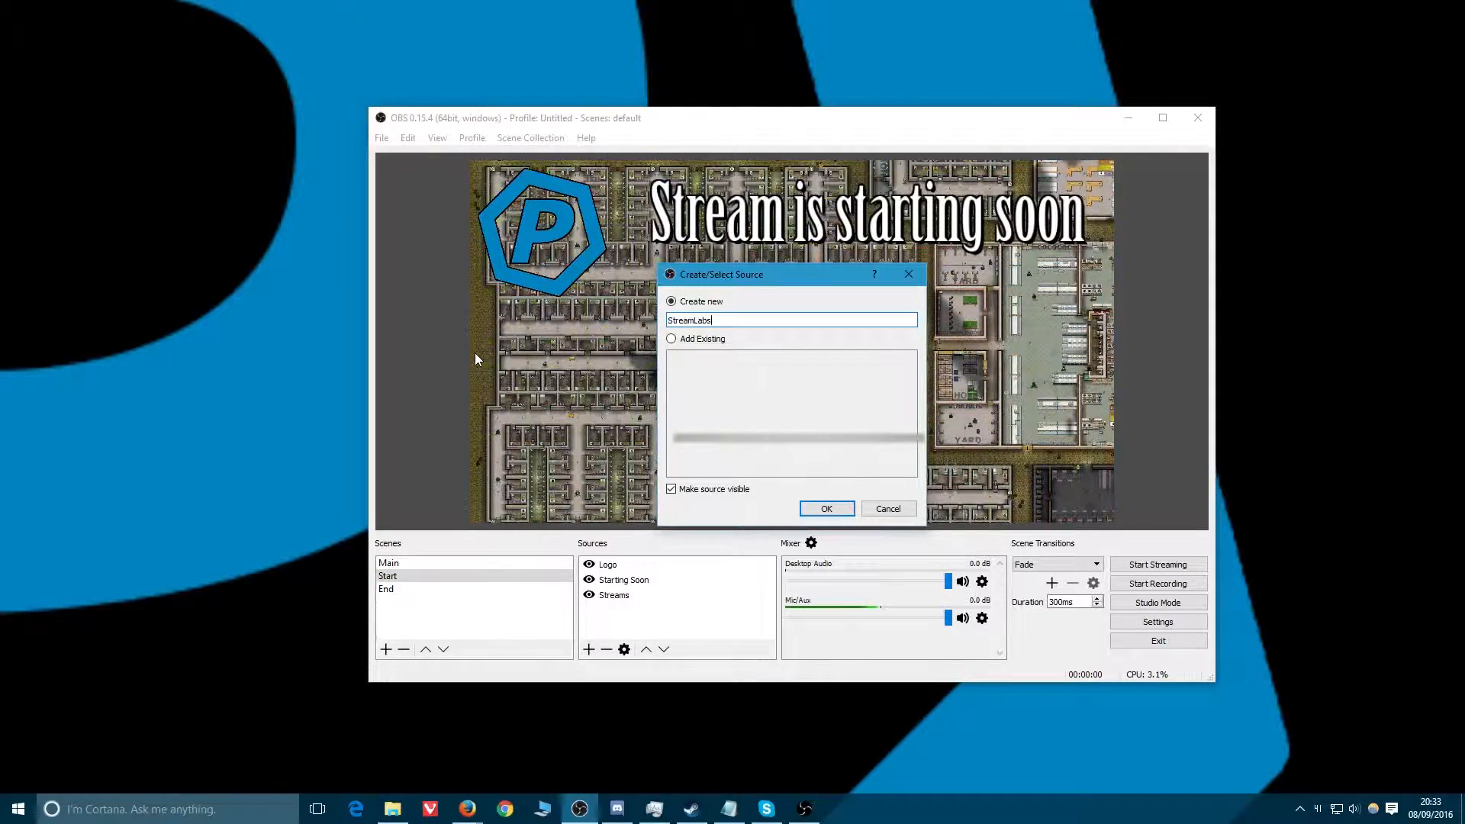
key("Return")
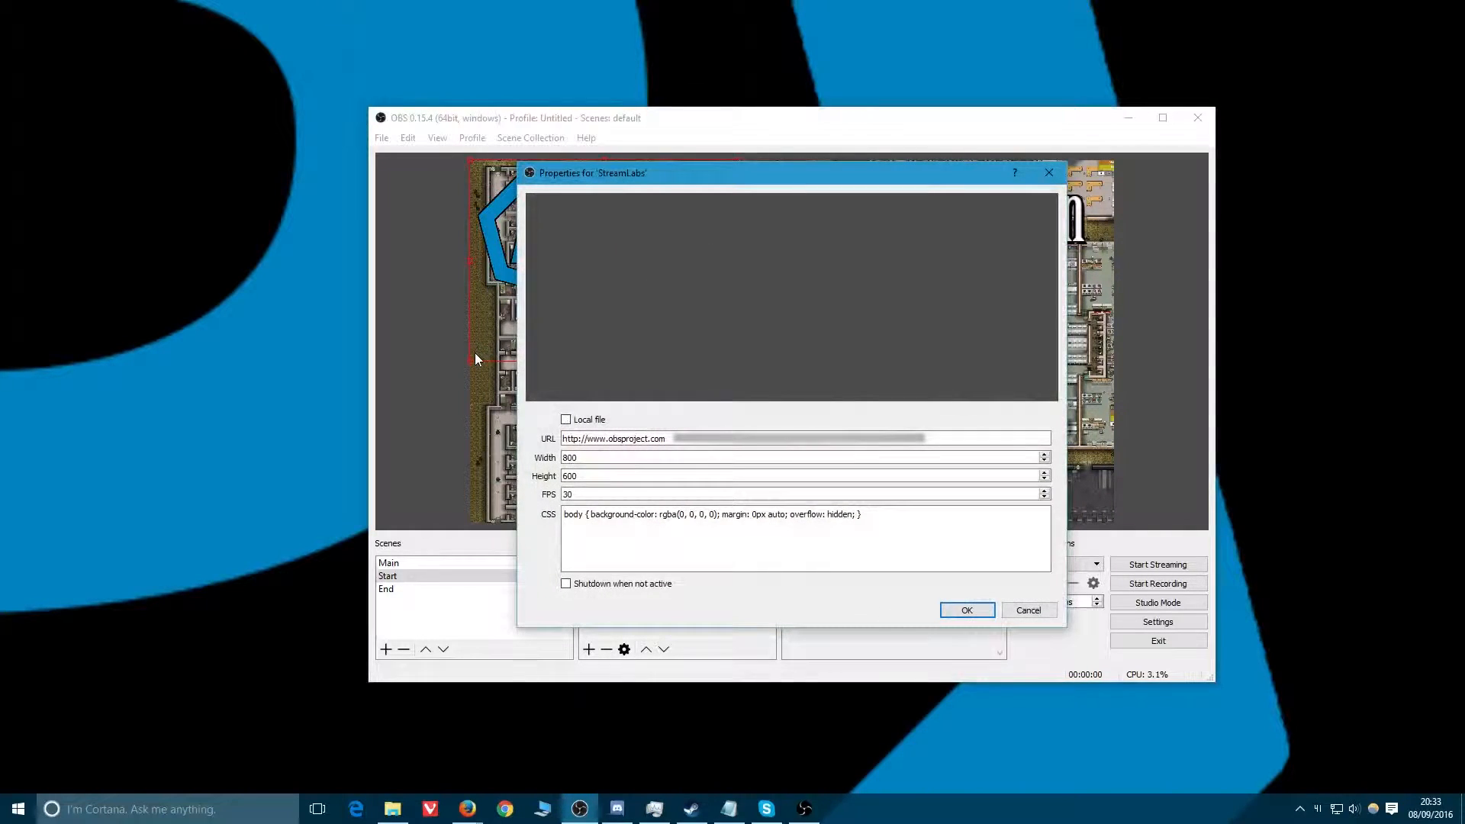
Paste the StreamLabs alert box URL into the browser source's URL field and confirm the properties.
triple_click(680, 439)
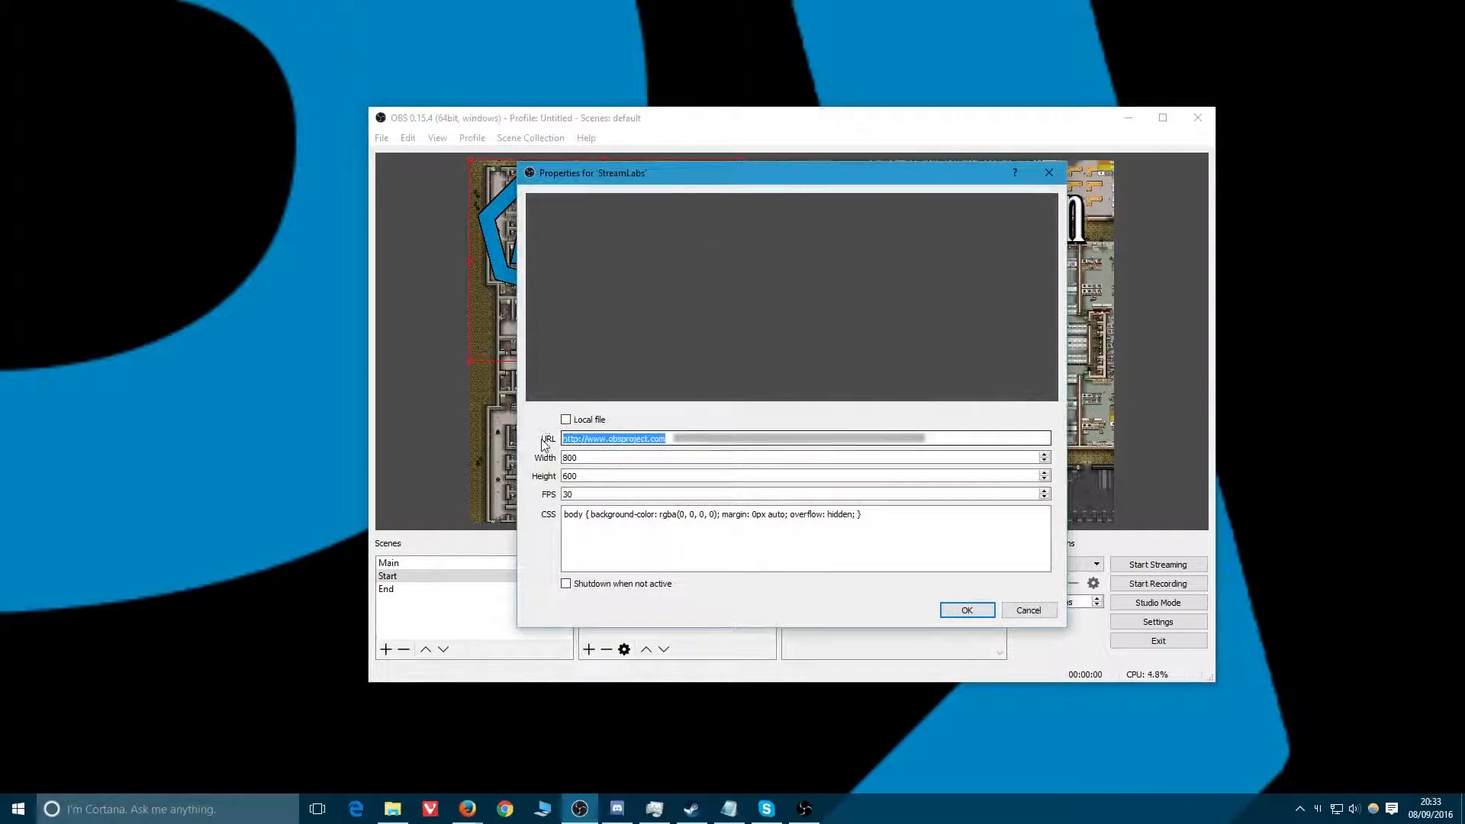
key("ctrl+v")
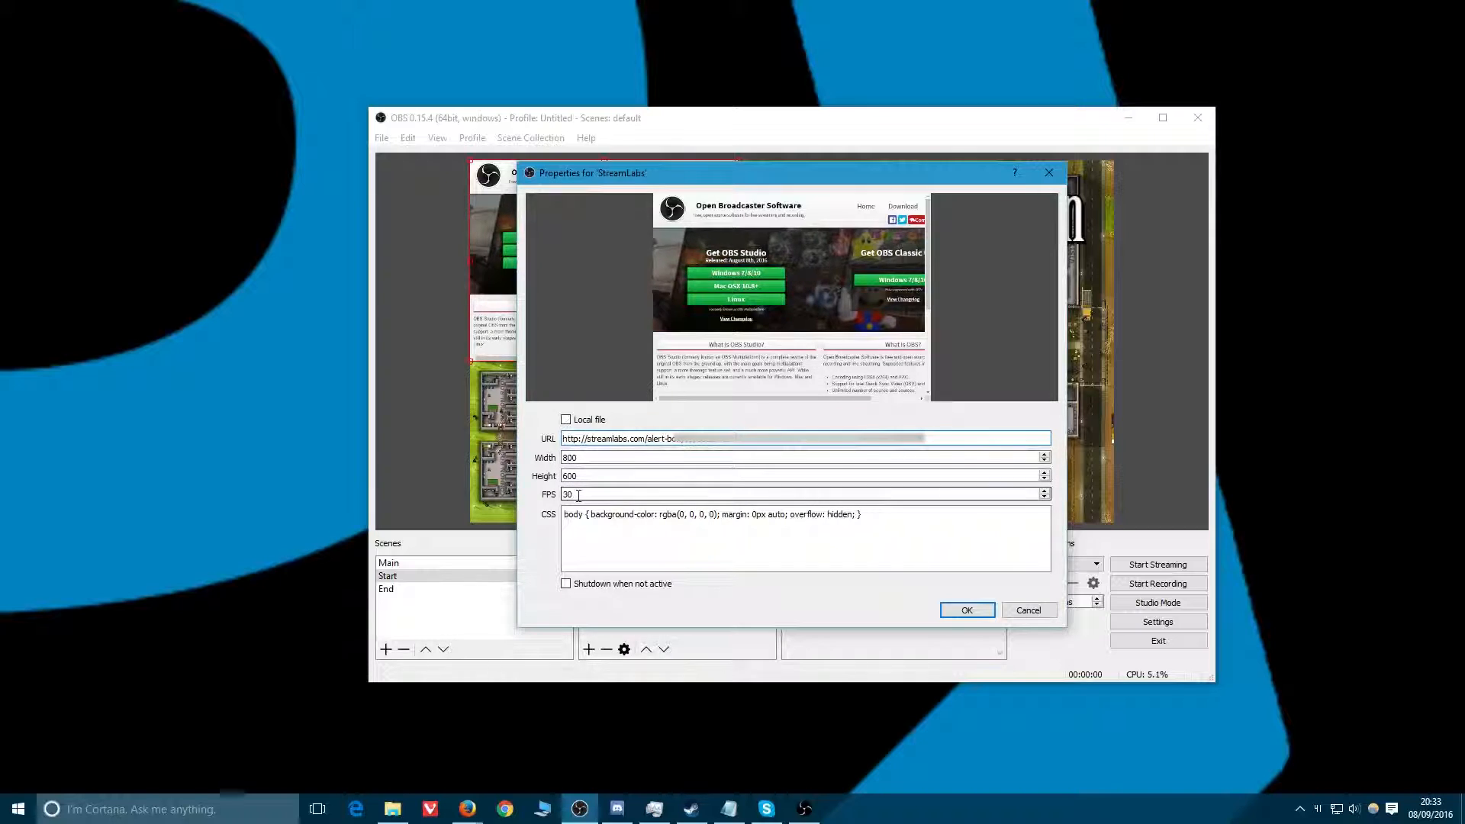
left_click(921, 523)
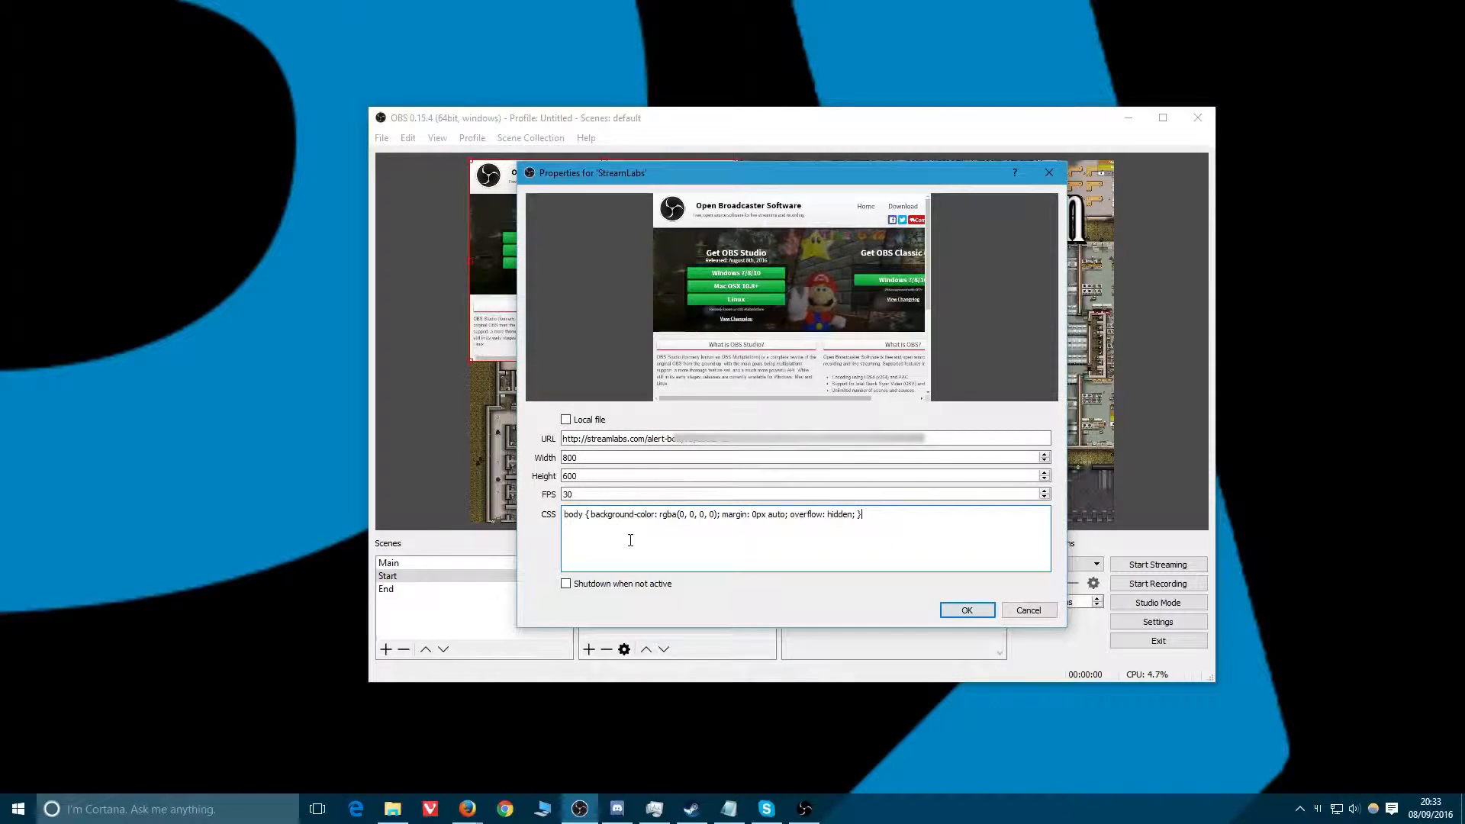
left_click(582, 586)
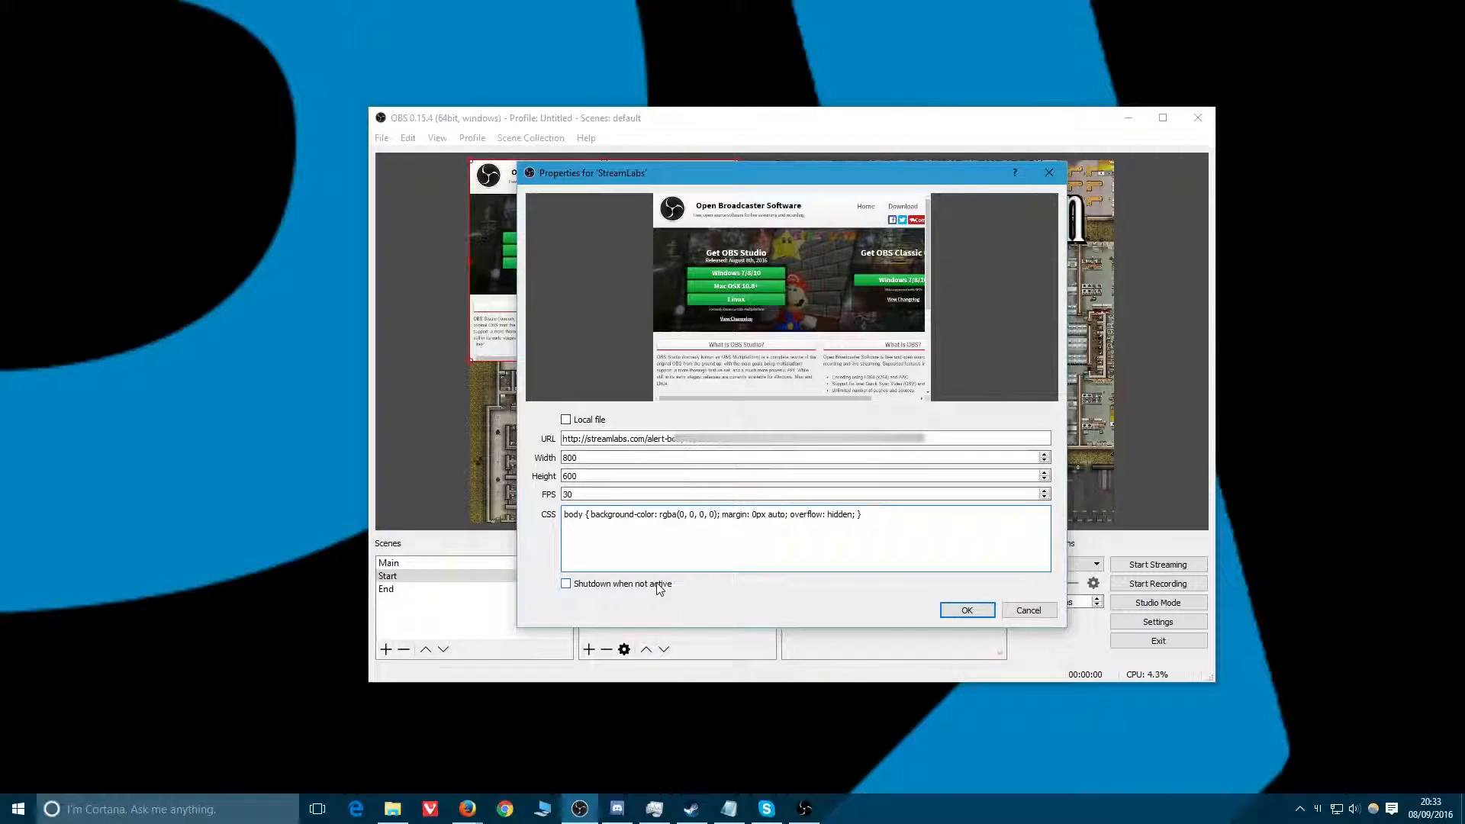
left_click(599, 587)
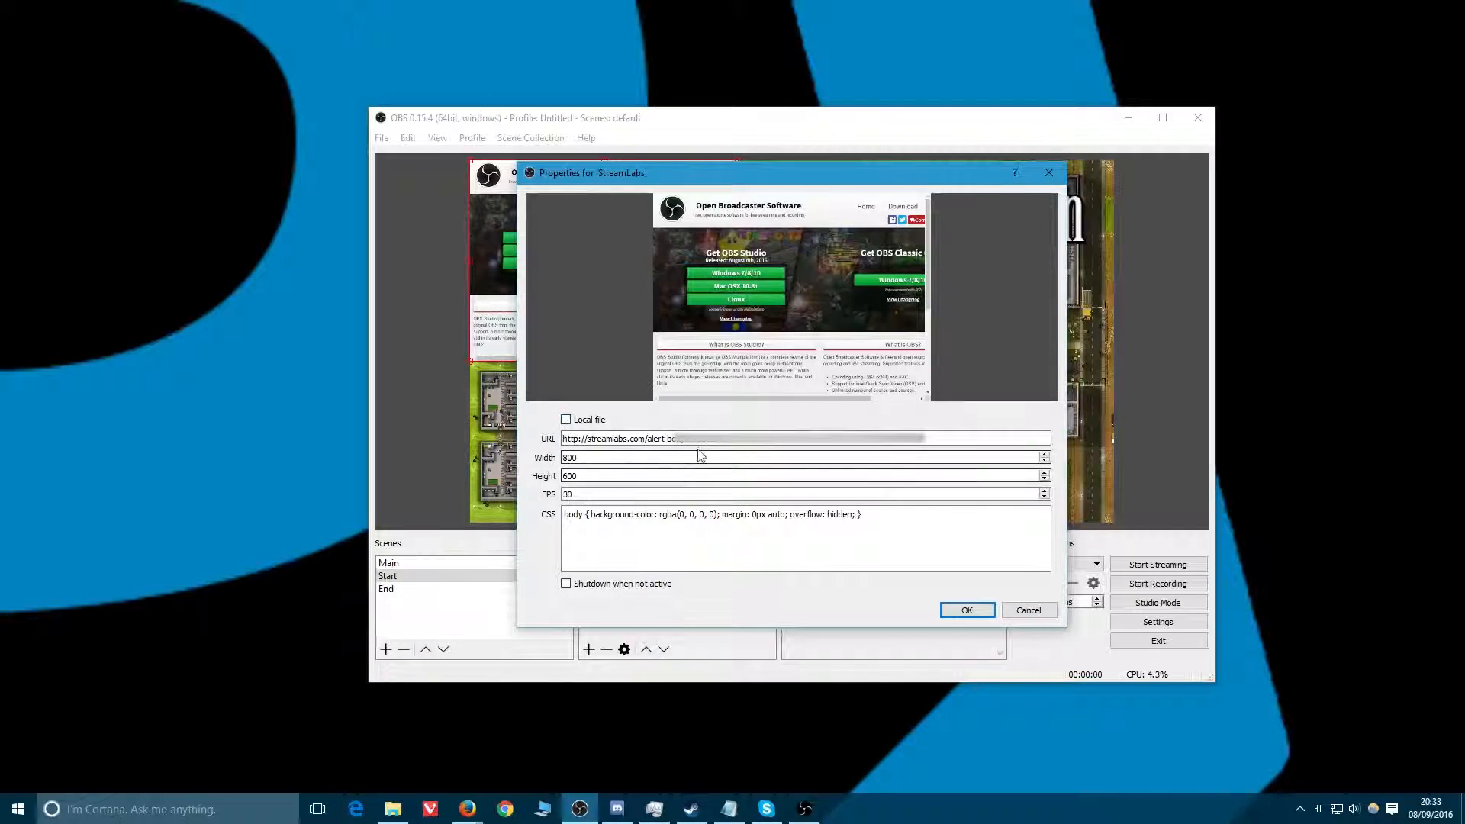
left_click(967, 610)
Resize and position the StreamLabs browser source in the centre of the Start scene below the title text.
left_click_drag(629, 258, 757, 358)
left_click_drag(913, 456, 1010, 491)
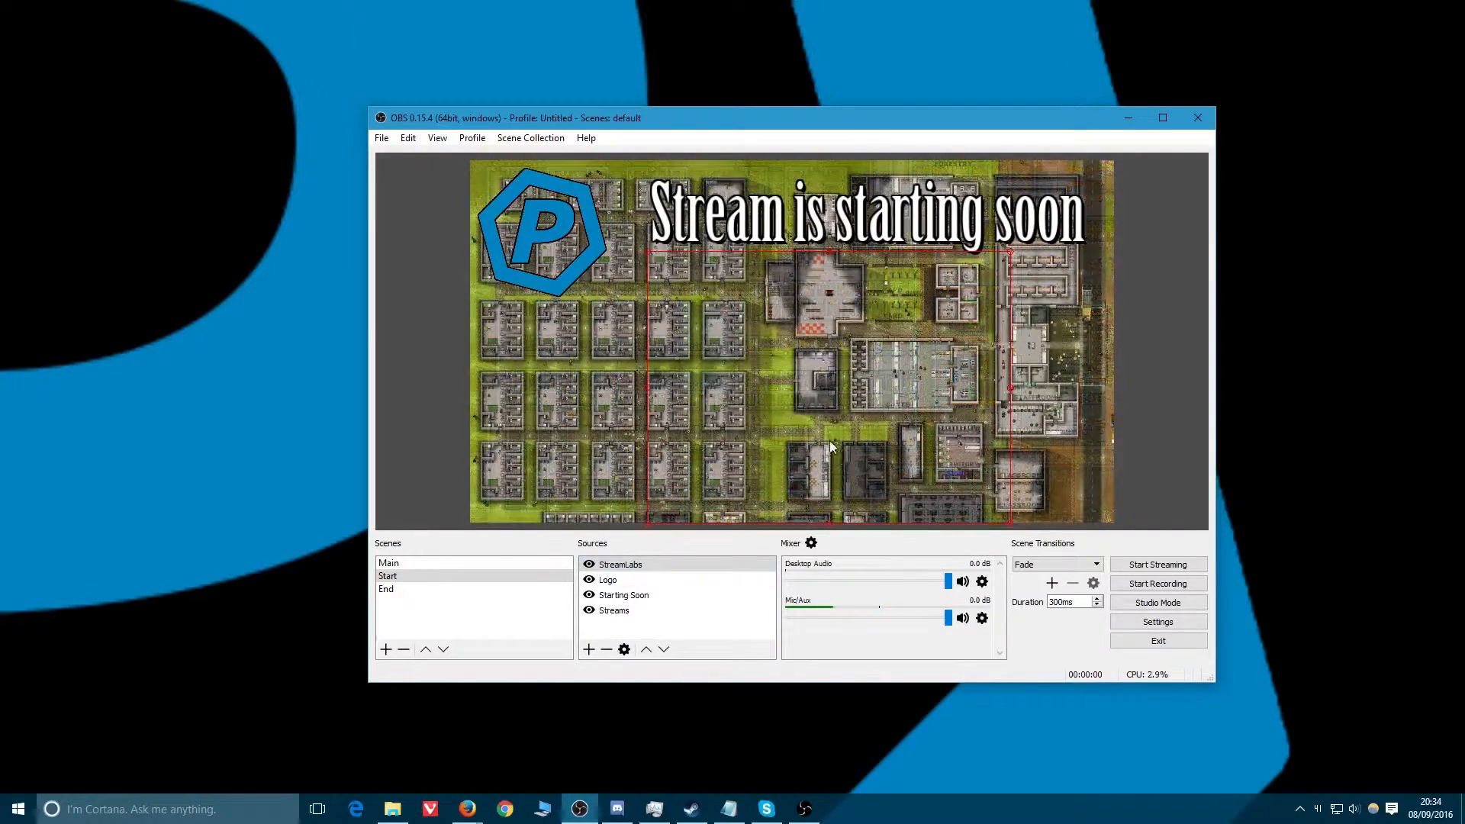
left_click_drag(825, 397, 797, 399)
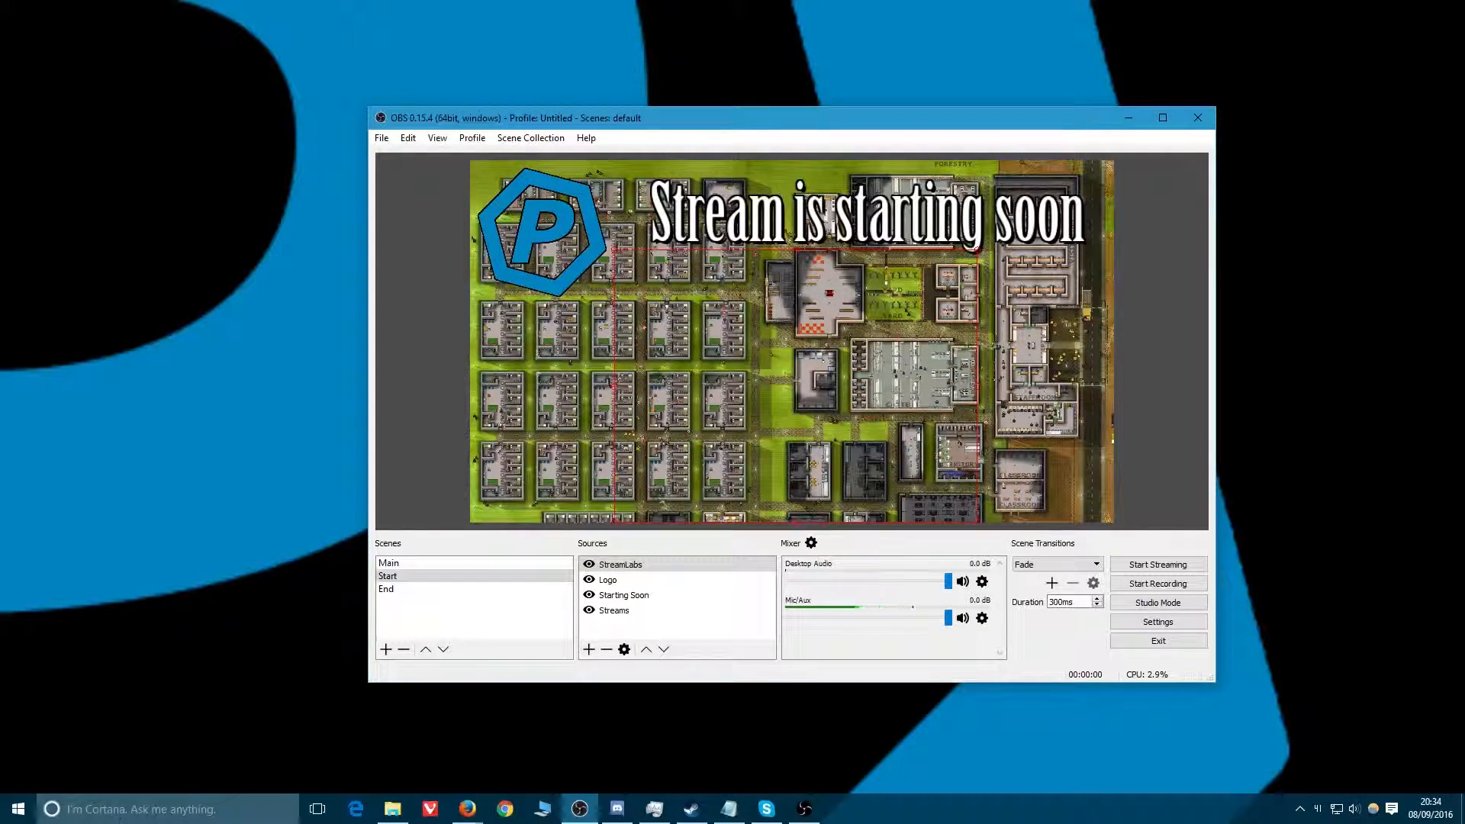
key("alt+Tab")
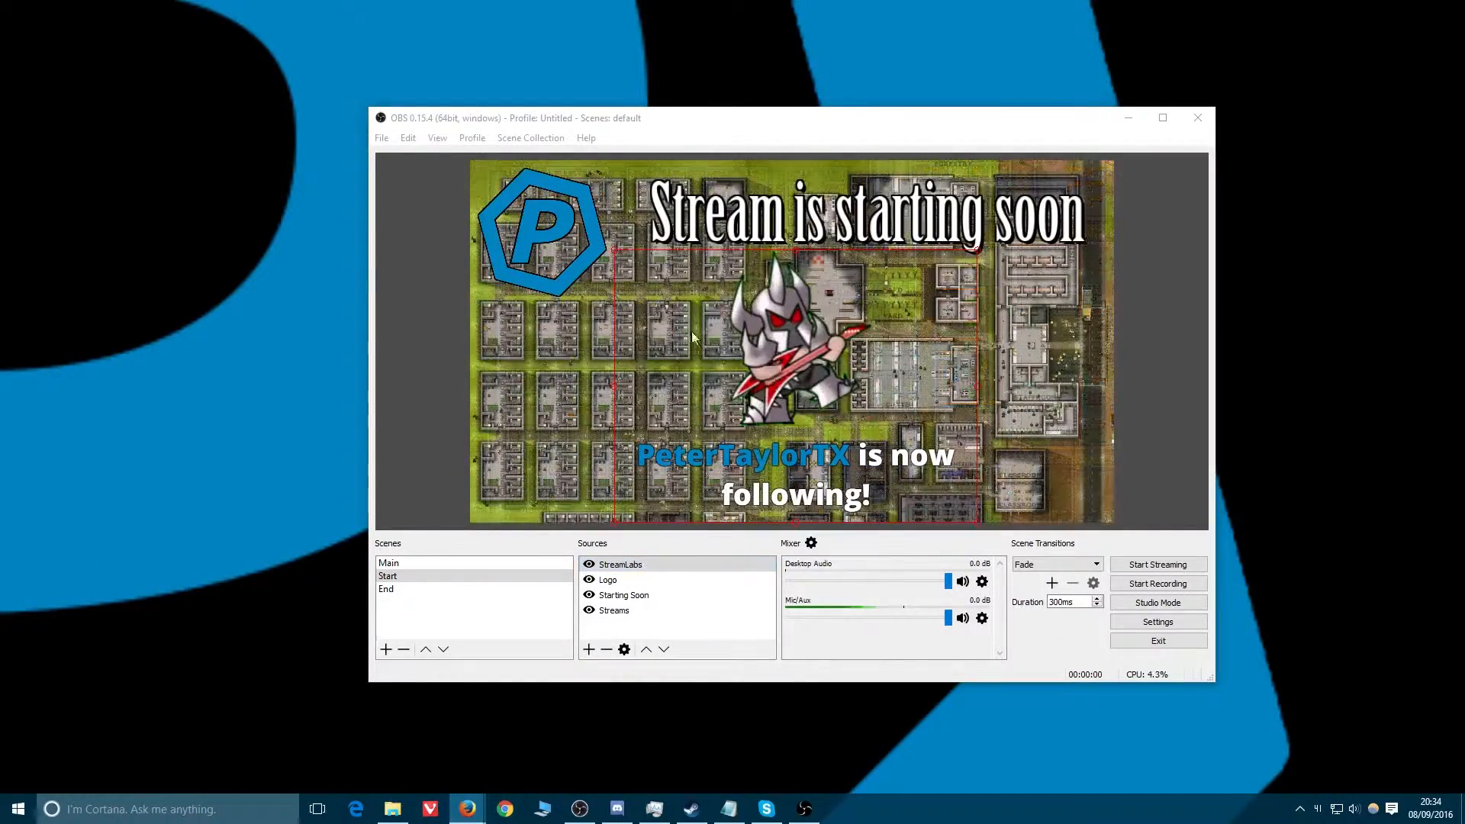
left_click_drag(584, 275, 821, 391)
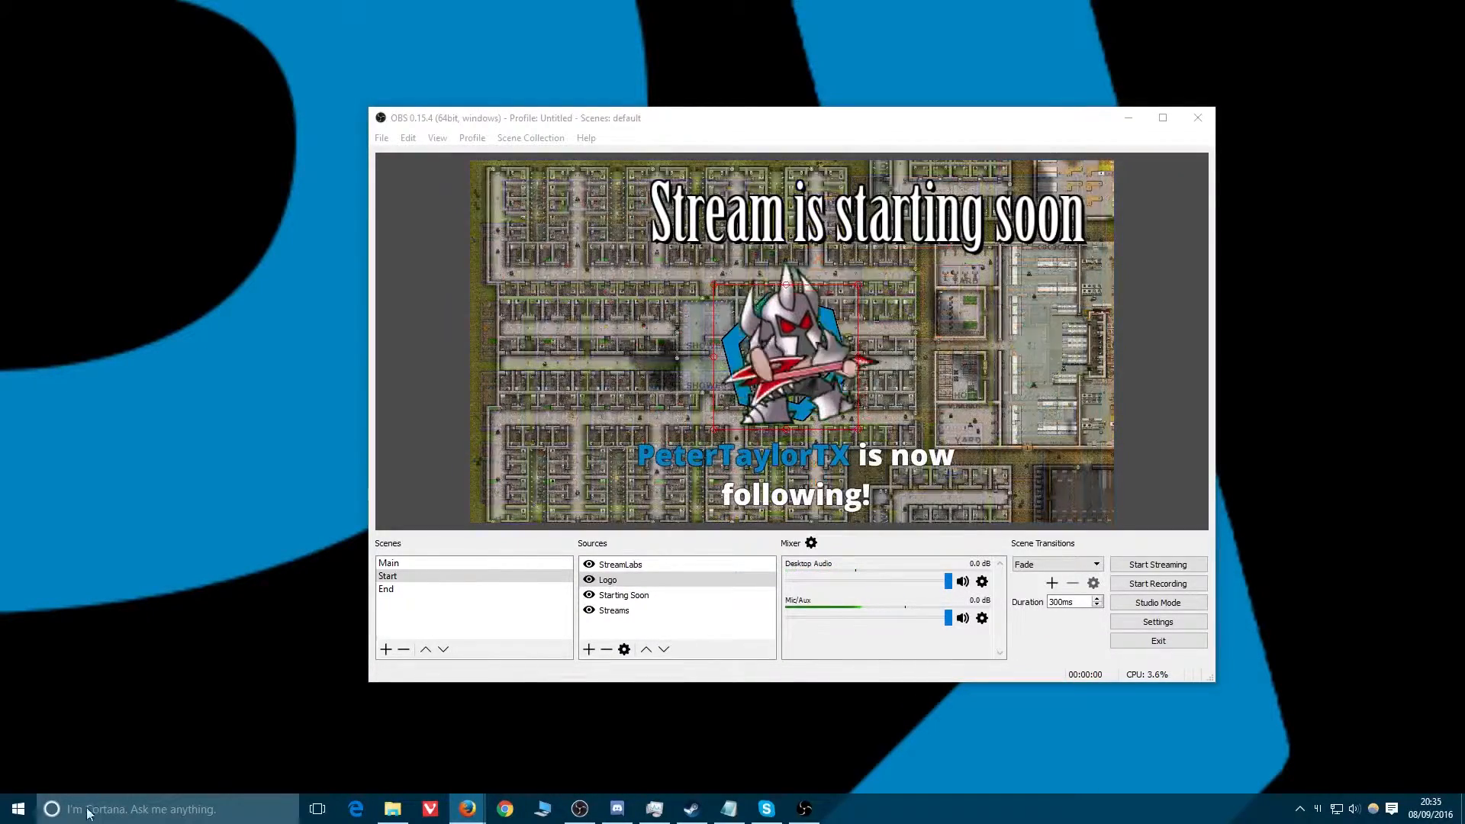
mouse_move(608, 580)
left_mouse_down()
mouse_move(616, 566)
mouse_move(623, 580)
left_mouse_up()
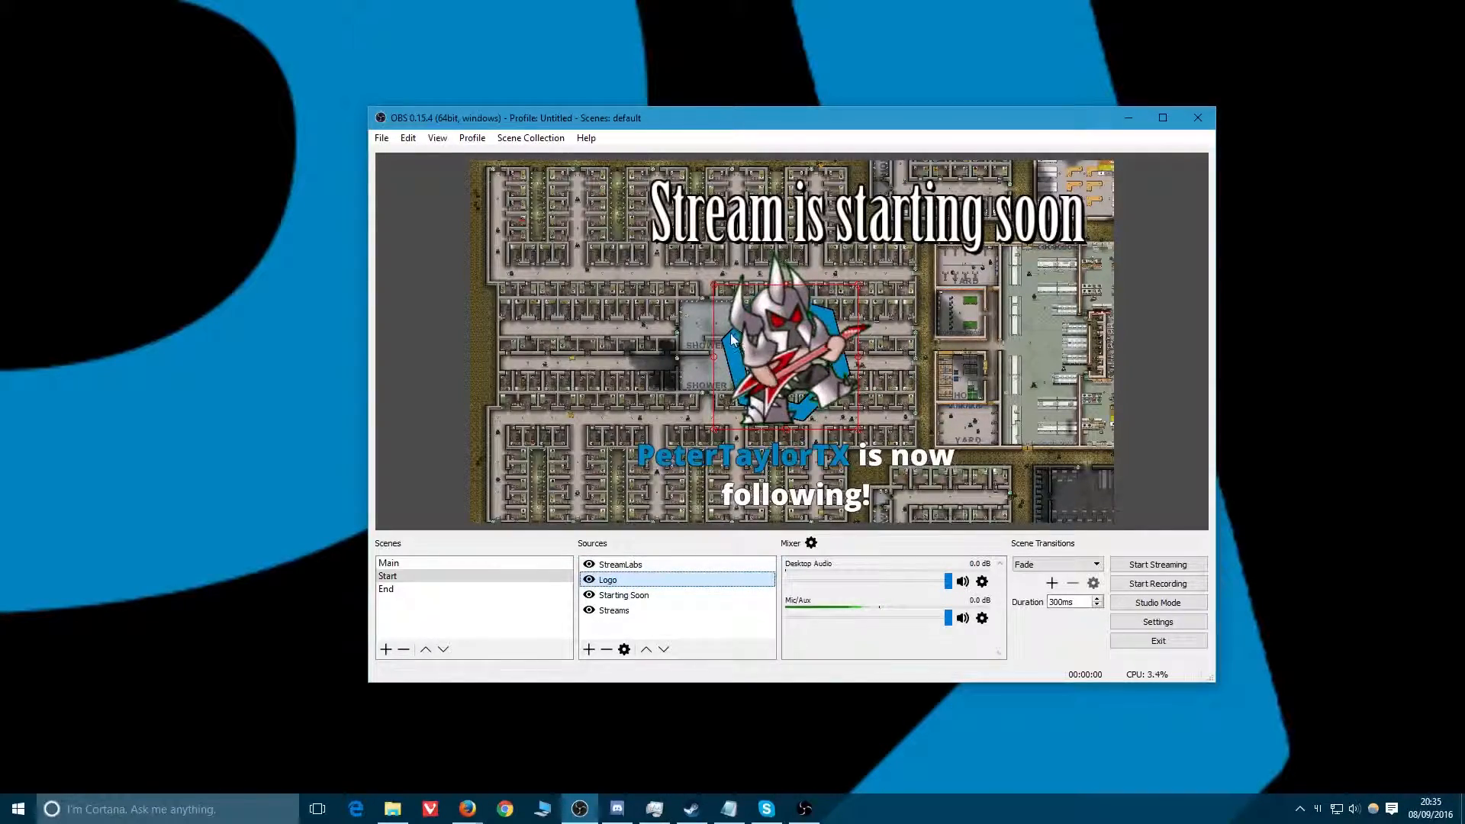
left_click_drag(730, 339, 491, 226)
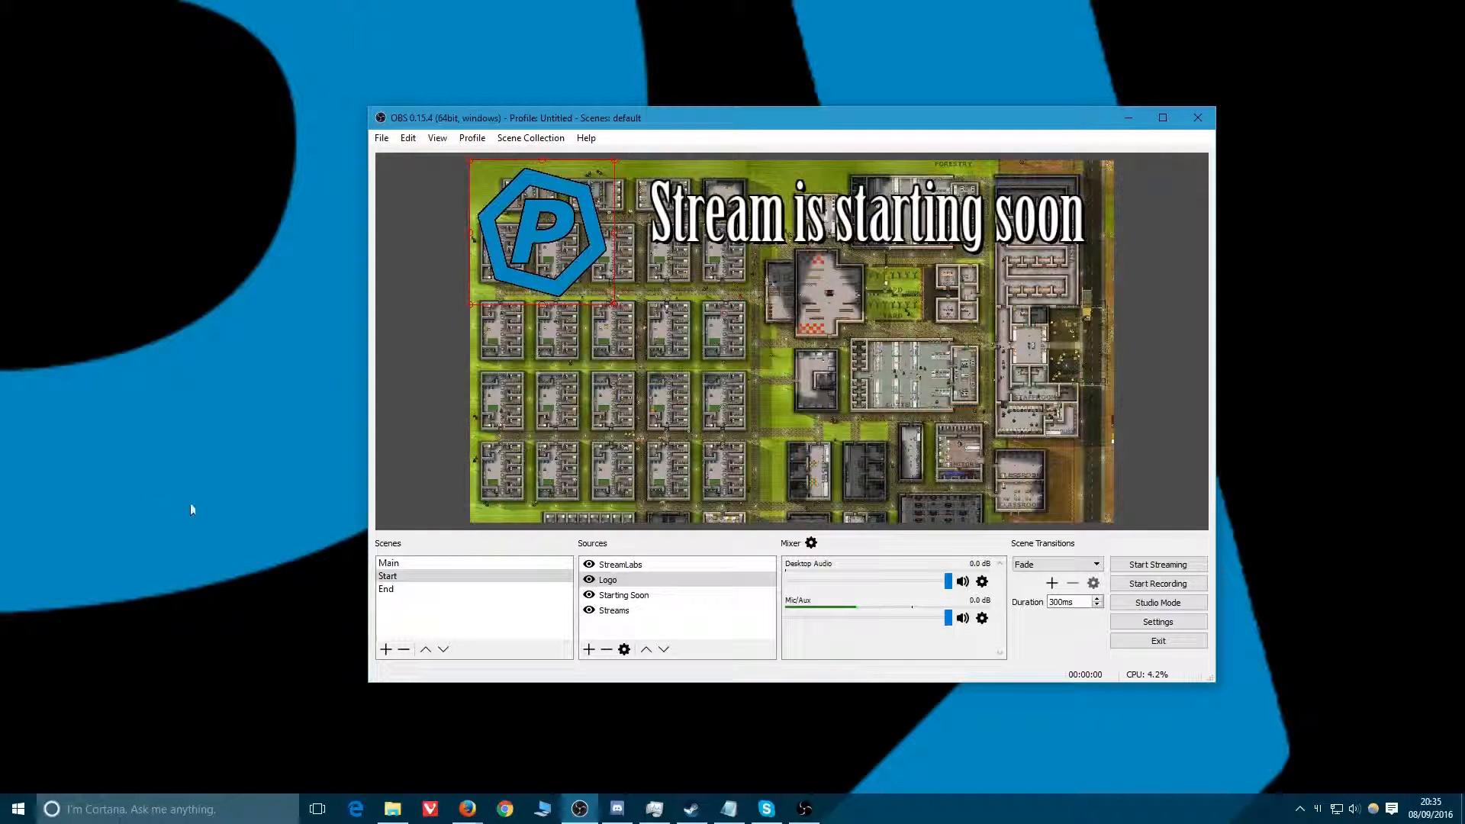
In the Main scene, add the existing StreamLabs browser source and move it to the top-right corner.
left_click(462, 563)
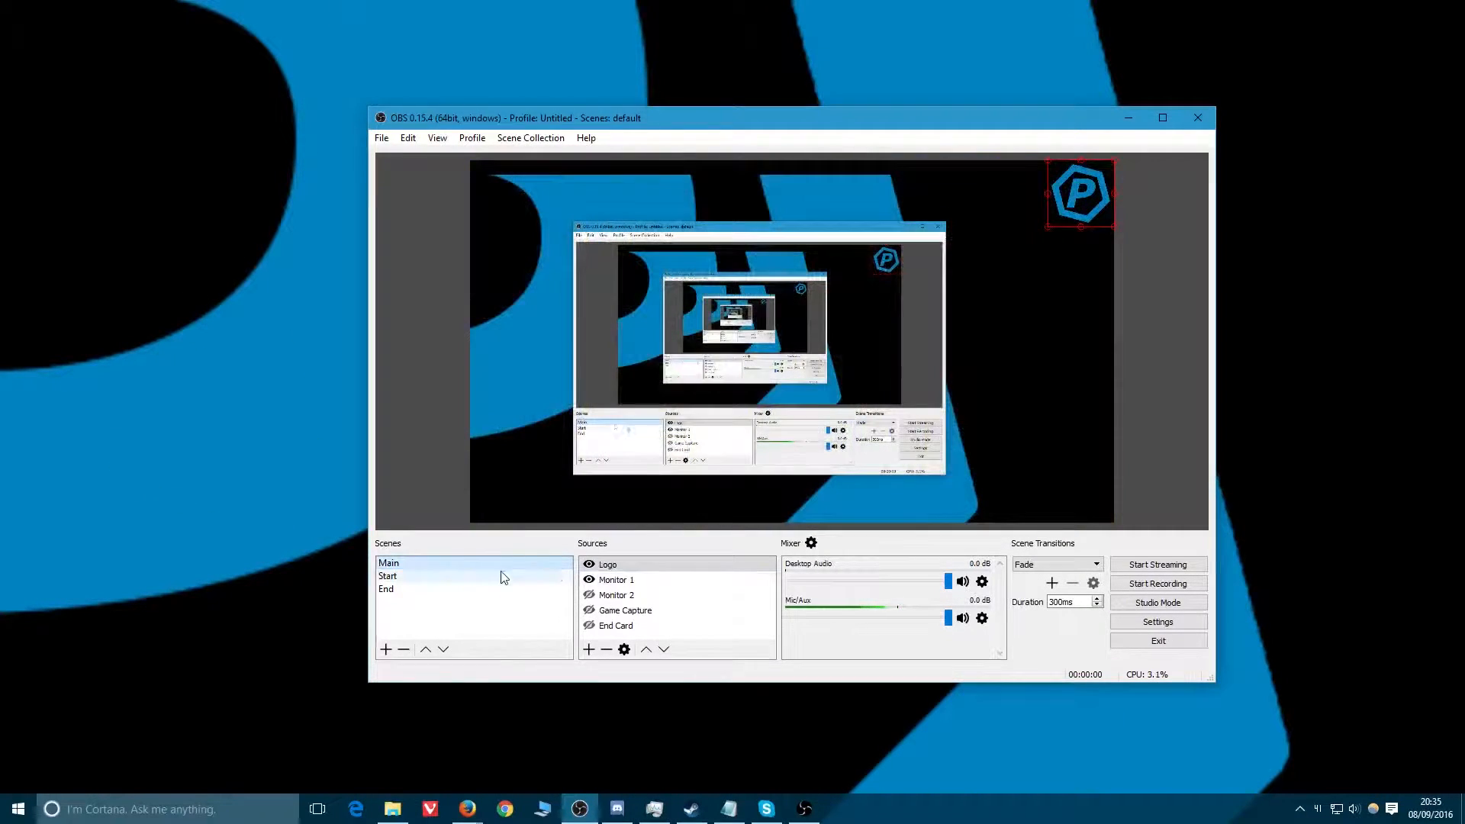
left_click(589, 649)
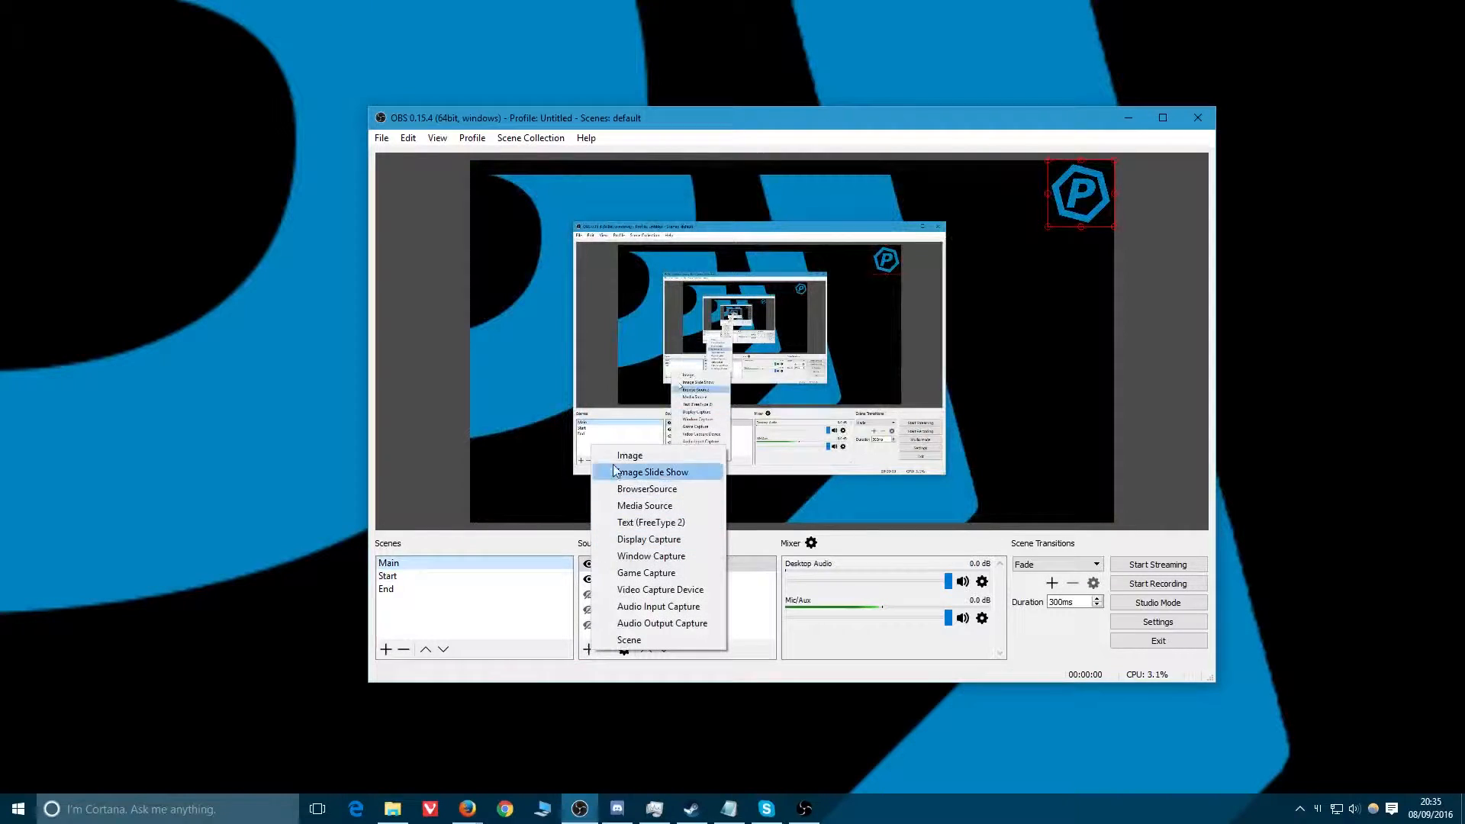
left_click(646, 489)
left_click(686, 342)
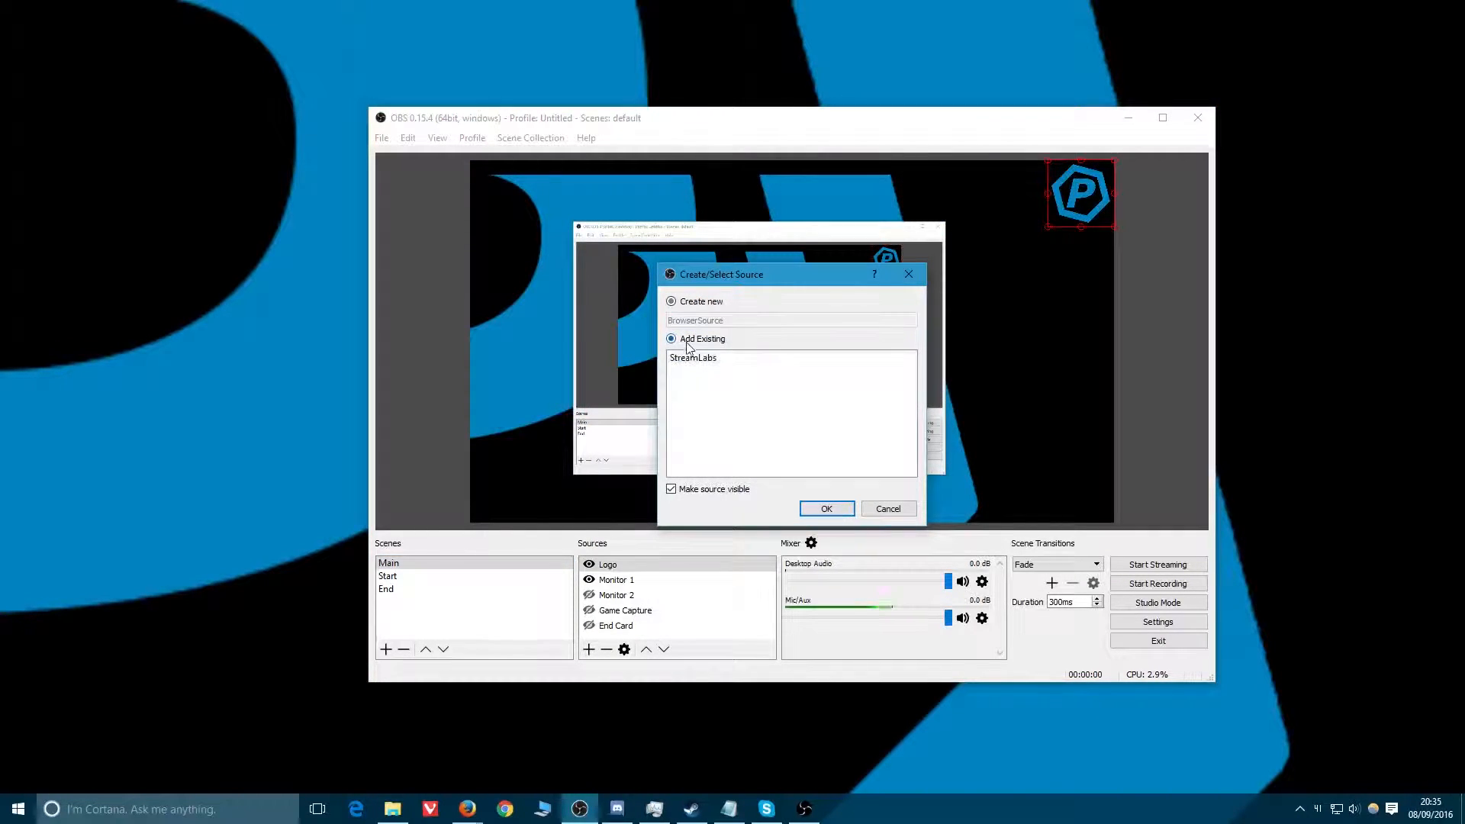
left_click(694, 358)
left_click(826, 508)
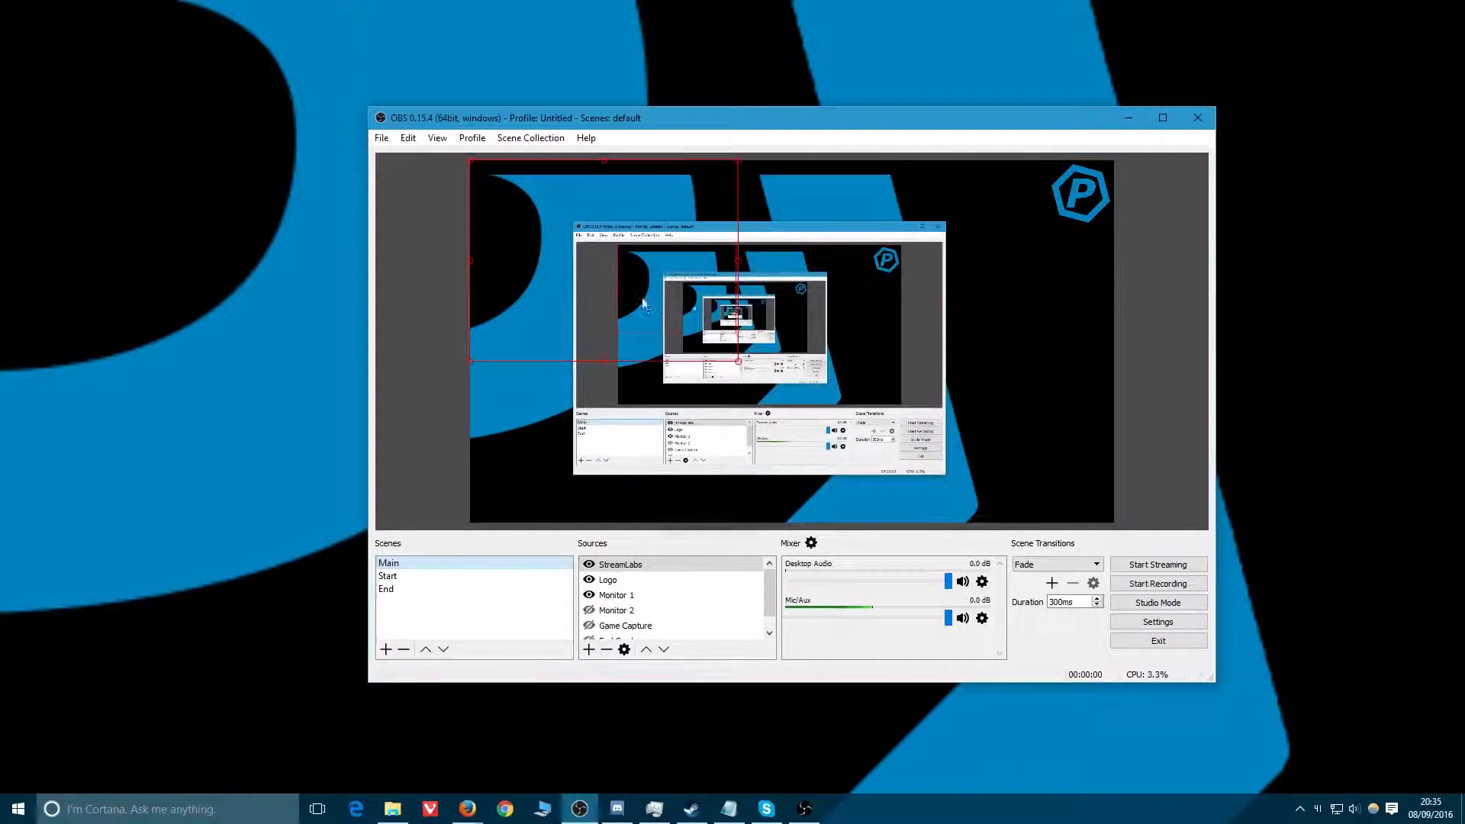
left_click_drag(576, 269, 939, 256)
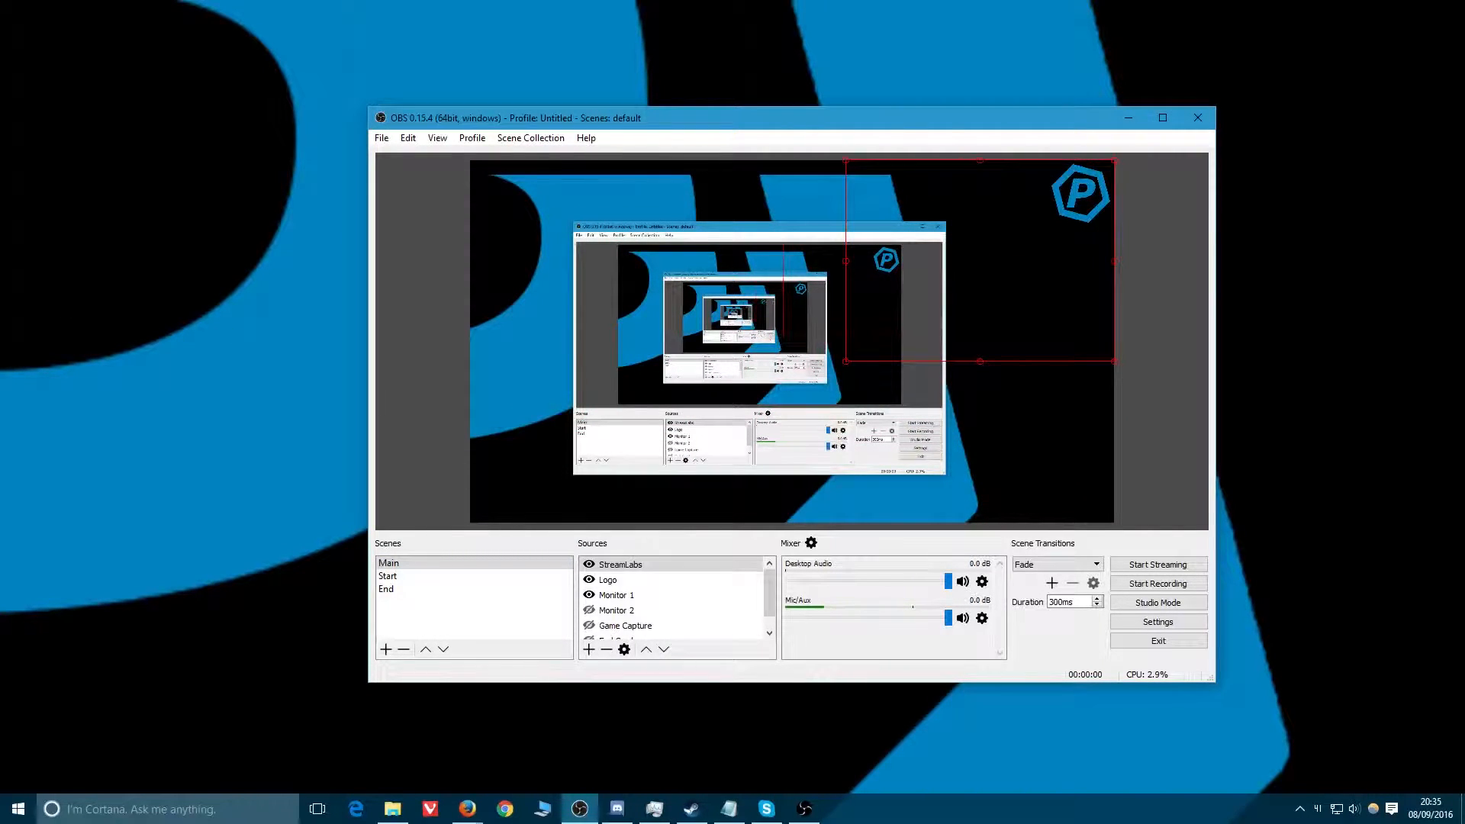
left_click(396, 576)
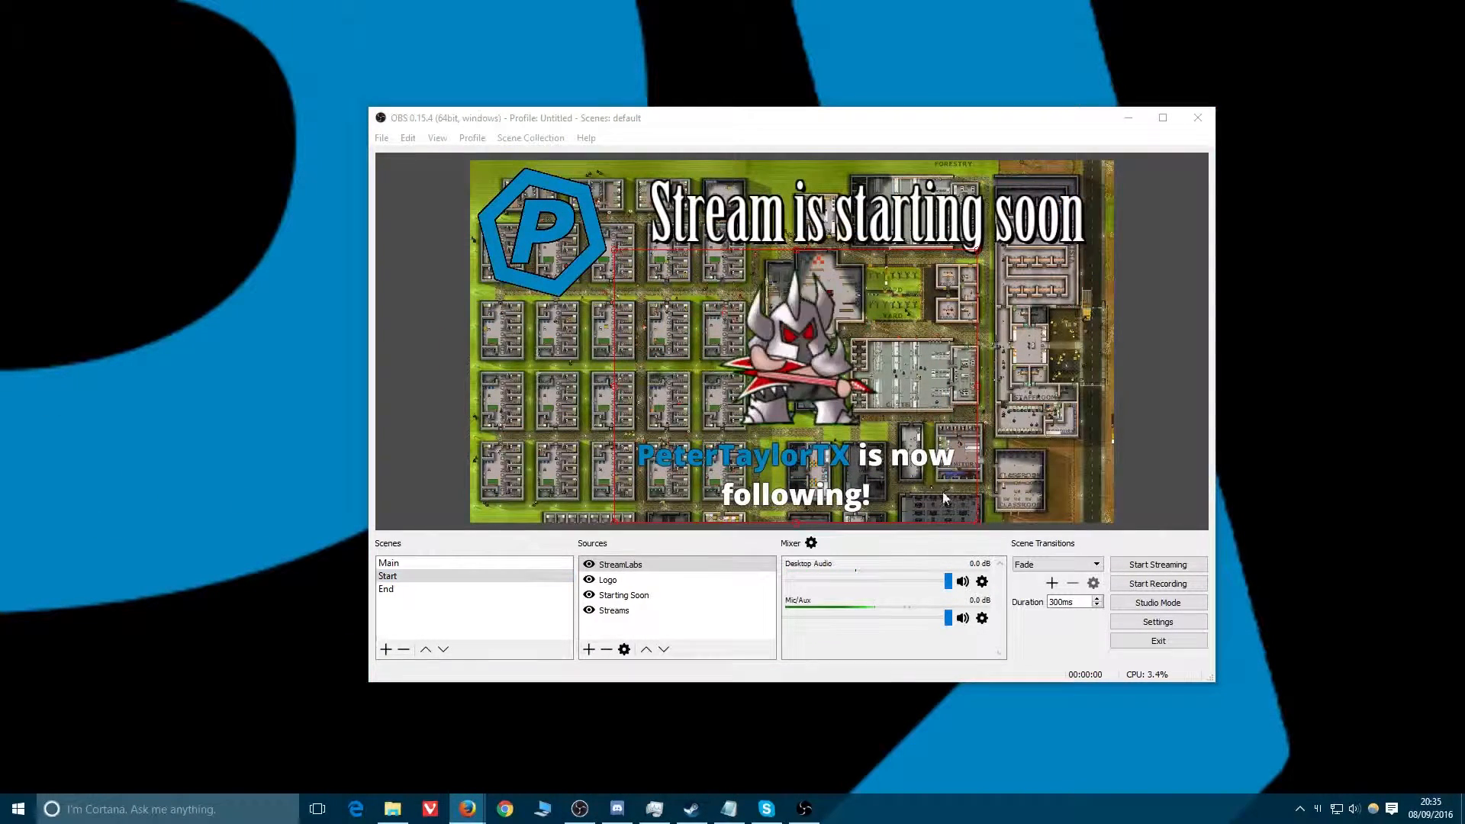
left_click(422, 562)
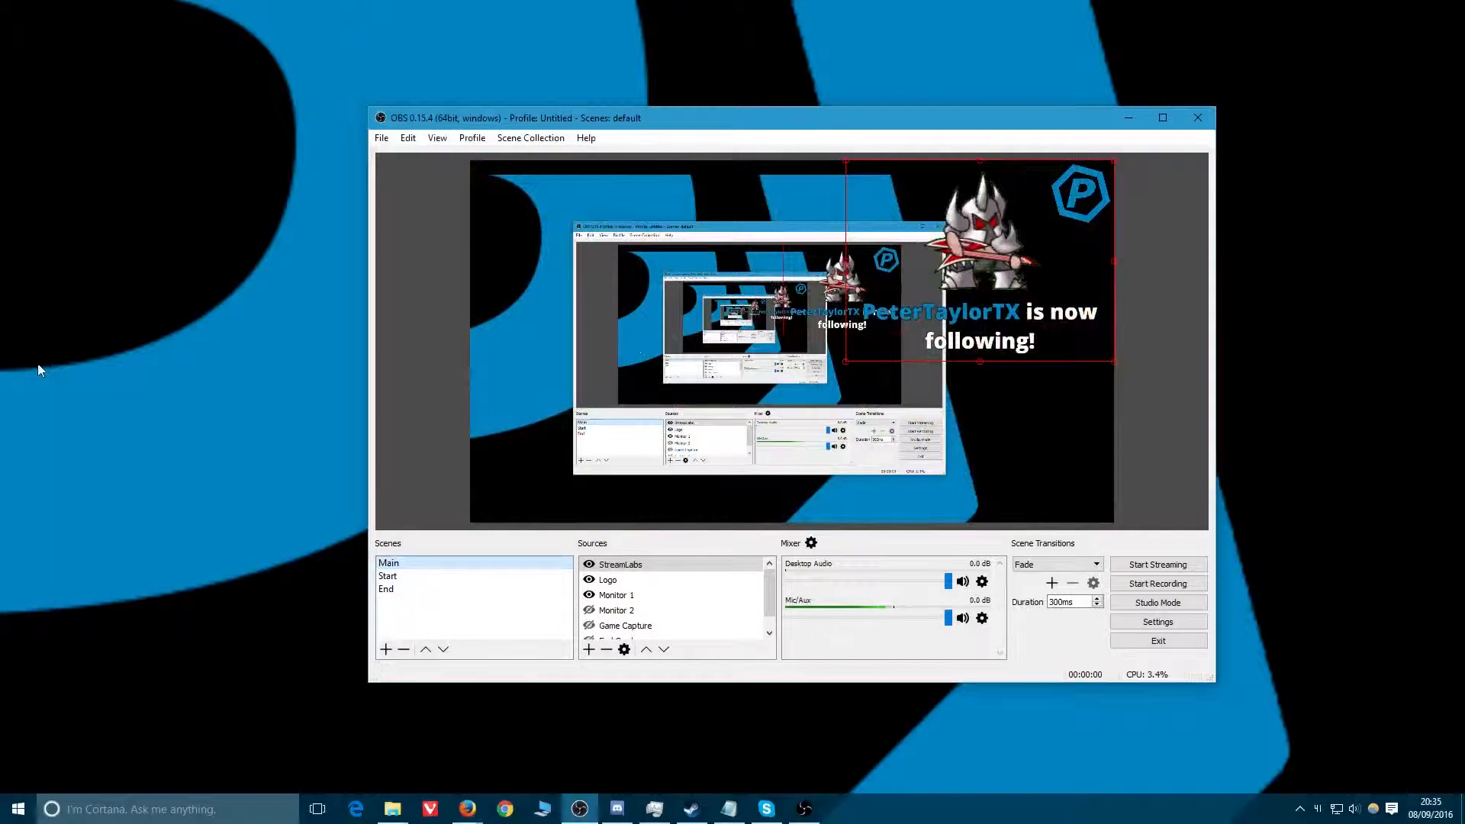
In the End scene, add the existing StreamLabs browser source and place it in the bottom-right corner.
left_click(405, 589)
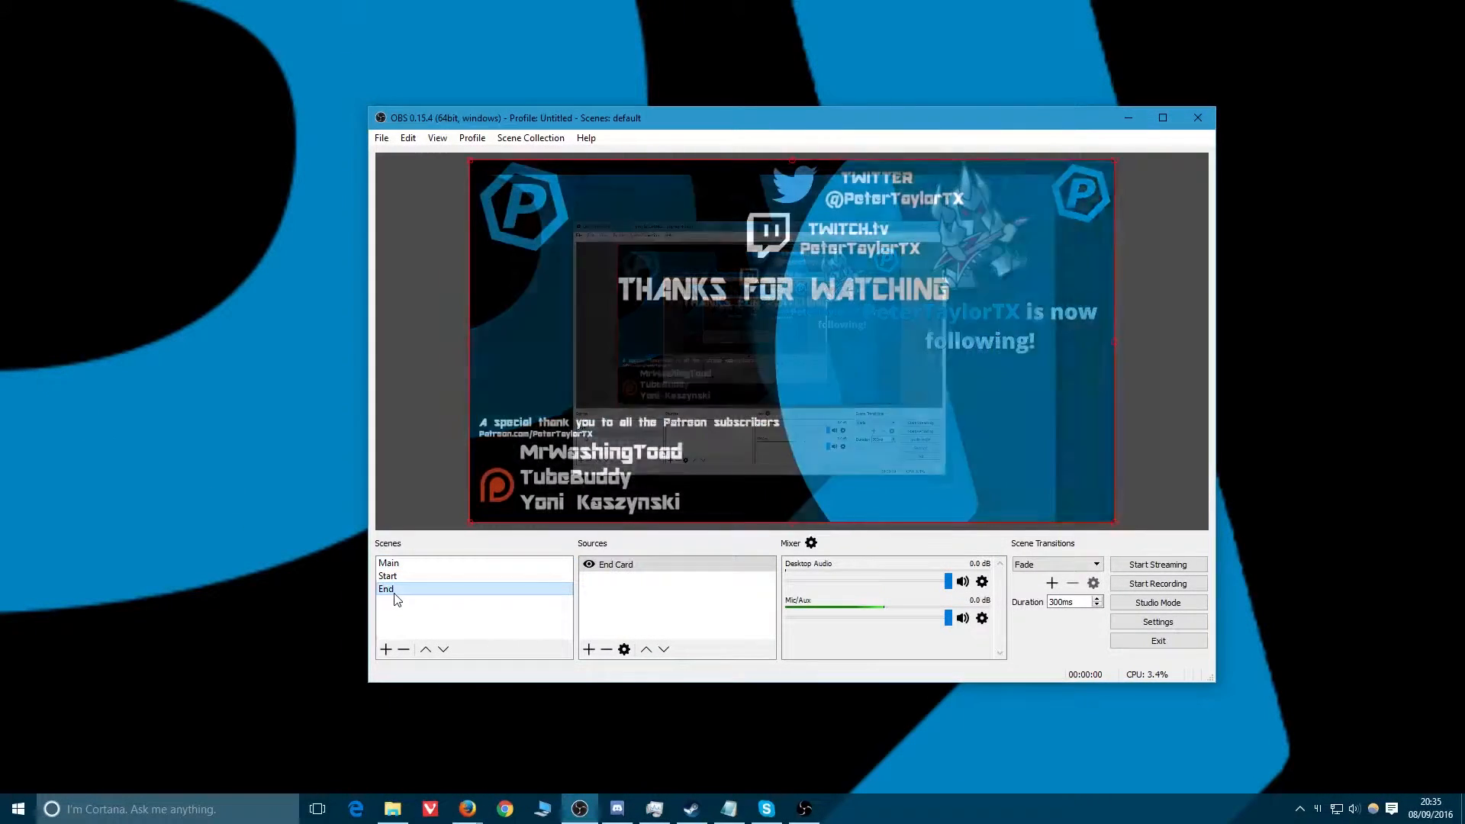
right_click(641, 628)
mouse_move(657, 635)
left_click(760, 663)
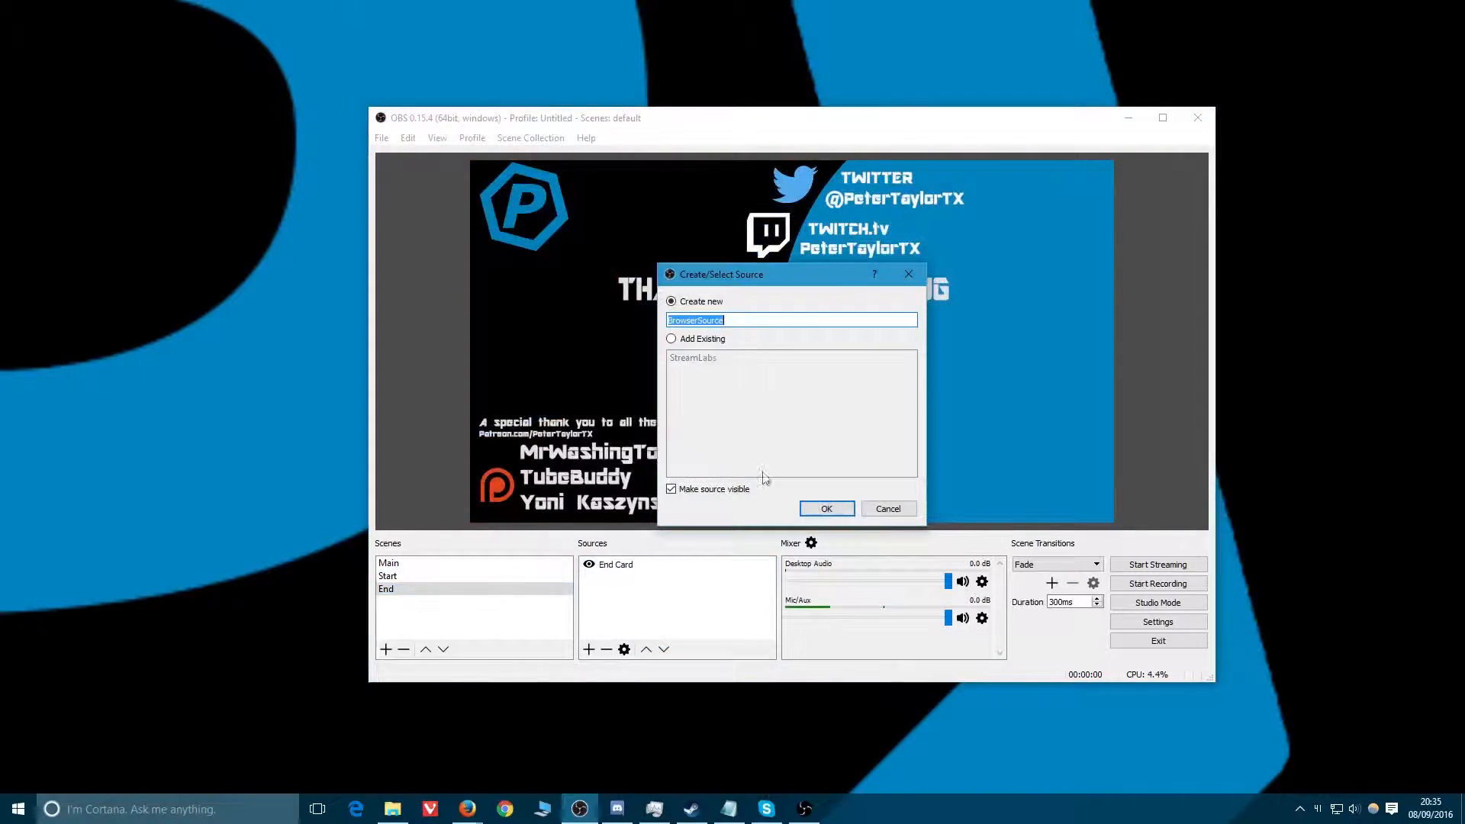
left_click(697, 340)
left_click(695, 358)
left_click(825, 509)
left_click_drag(569, 263, 927, 424)
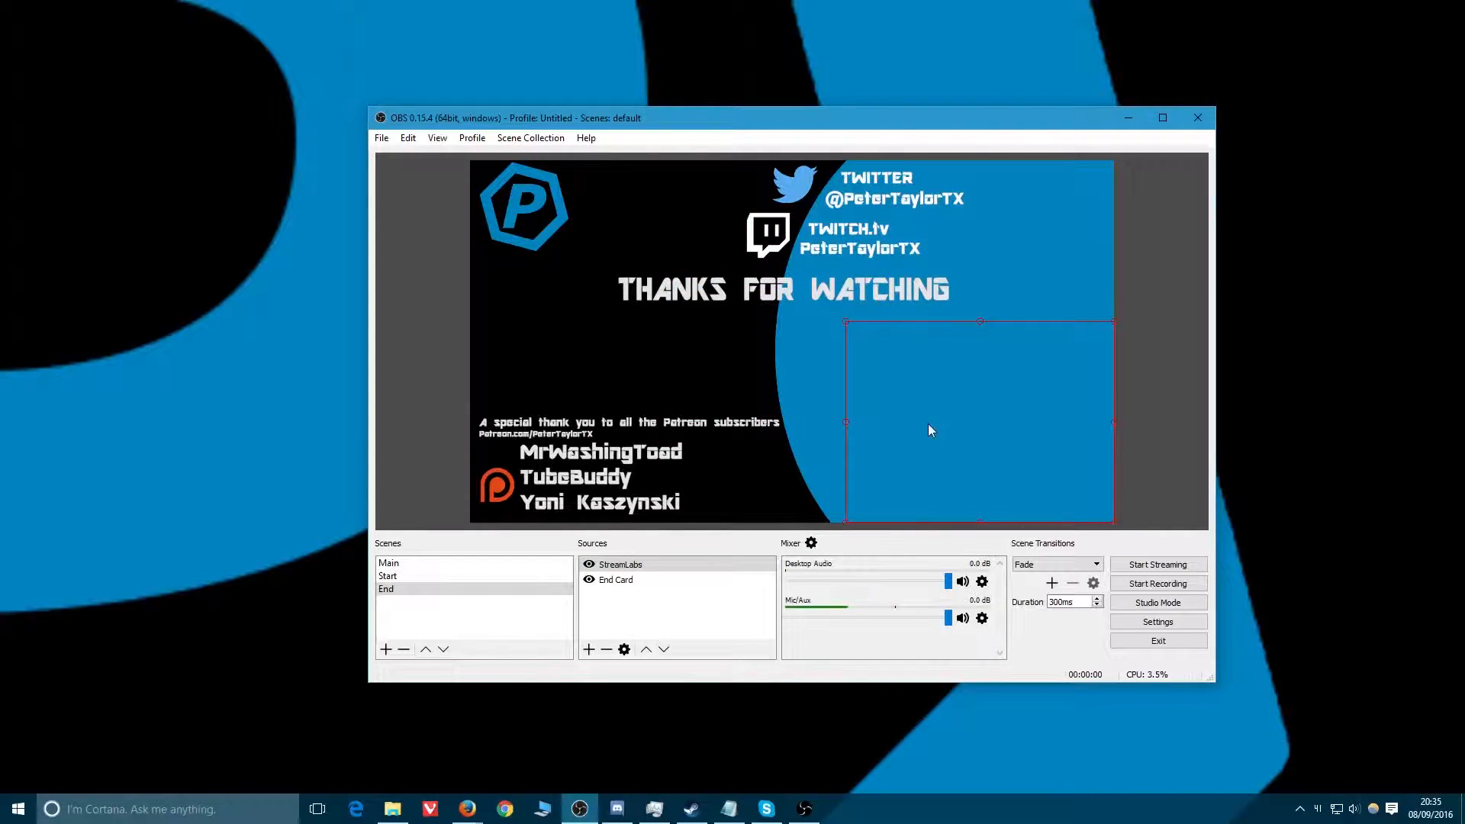
Switch between the Start, Main and End scenes to check the alert placement in each.
left_click(411, 578)
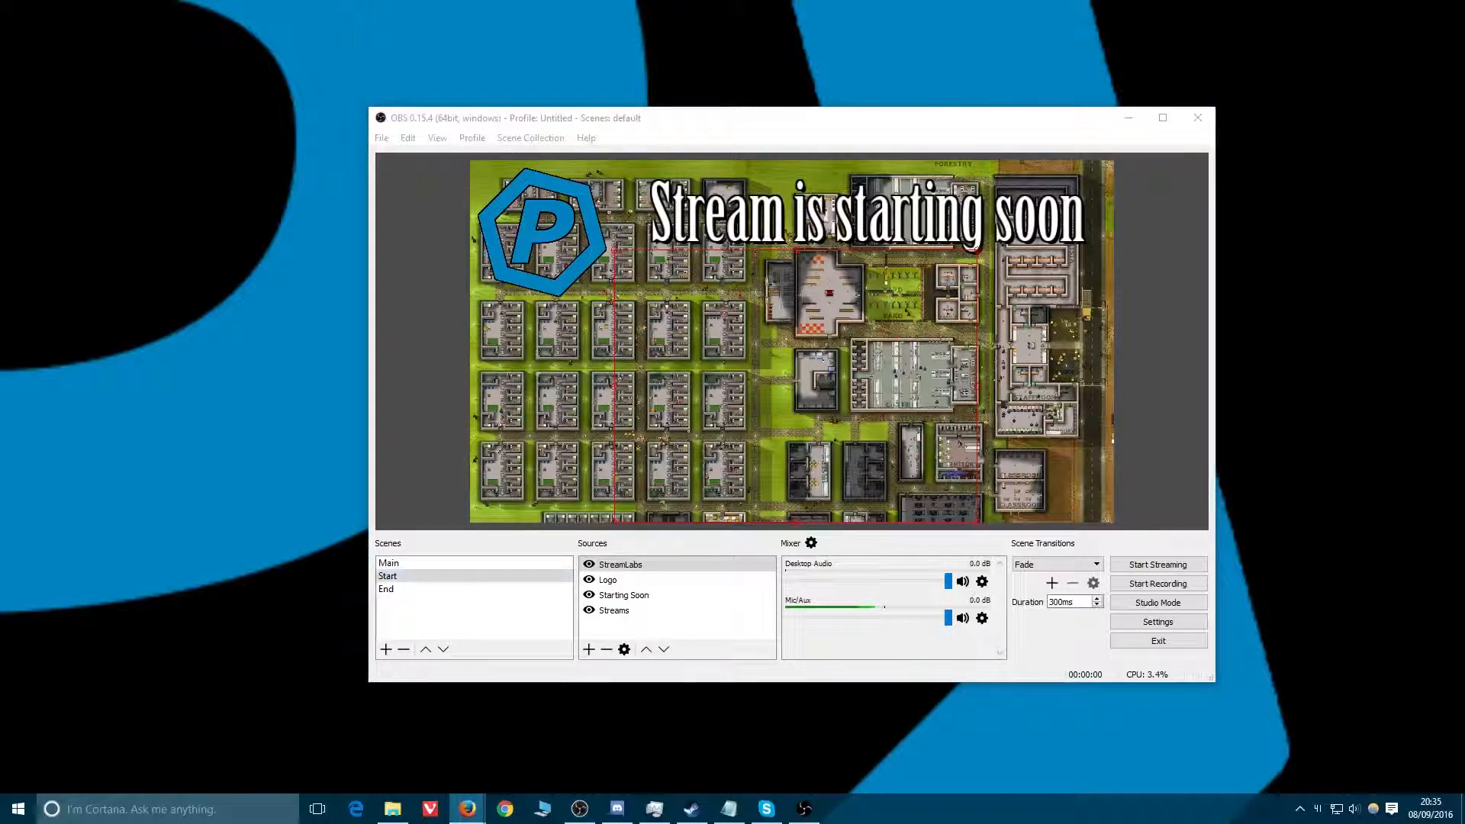
left_click(397, 562)
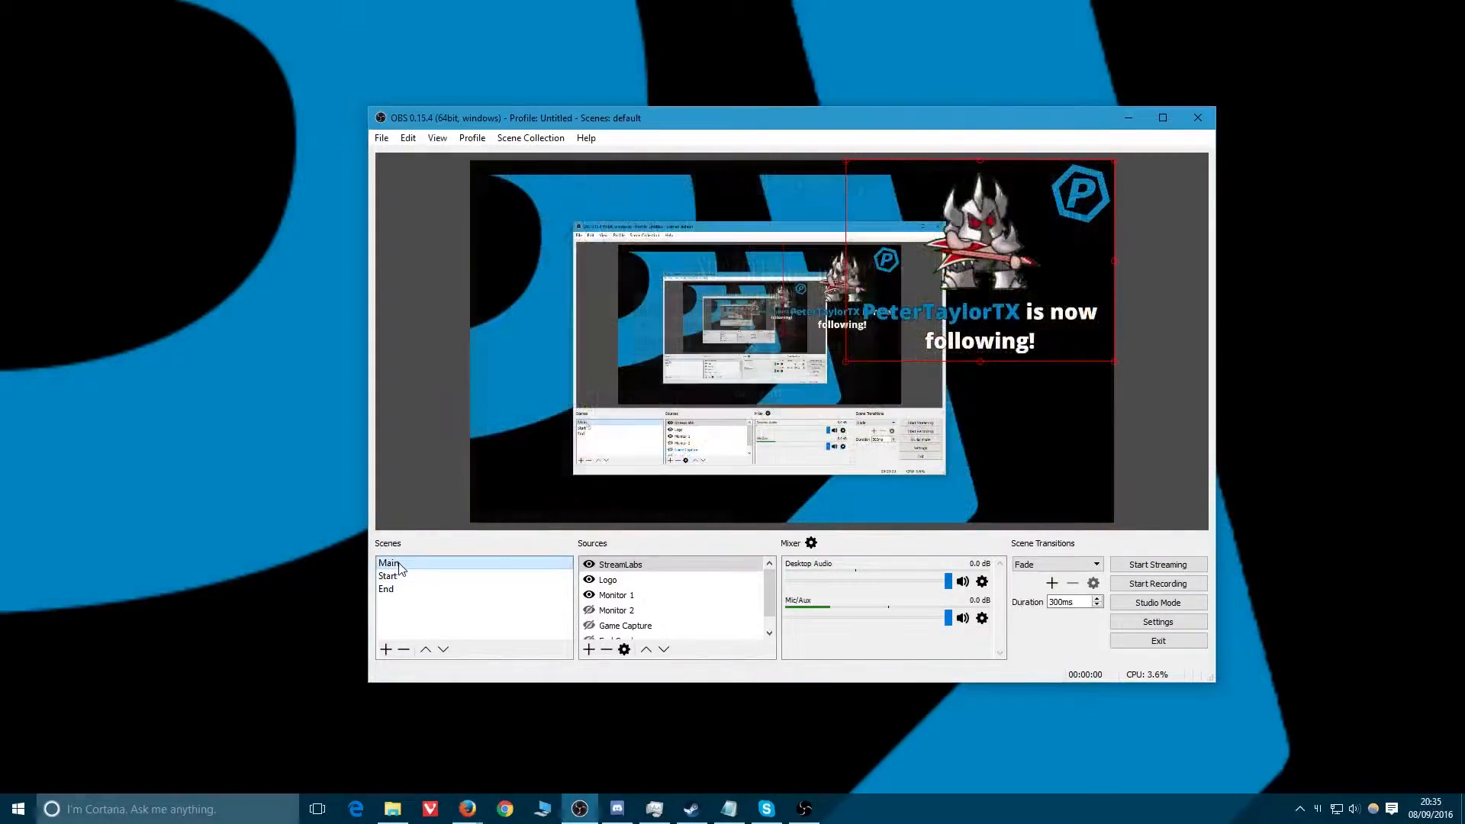
left_click(389, 591)
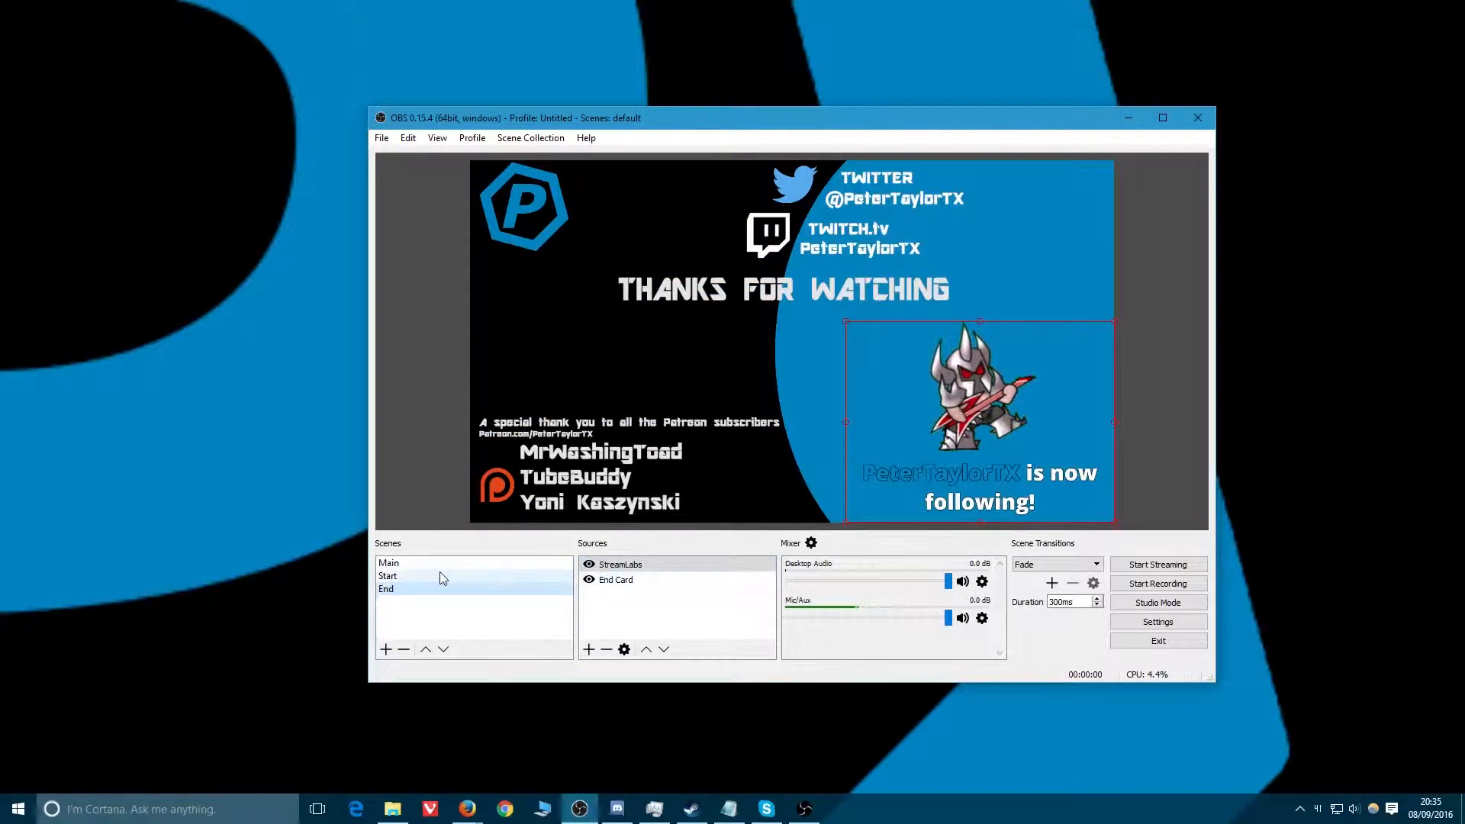
left_click(414, 576)
left_click(414, 566)
left_click(416, 576)
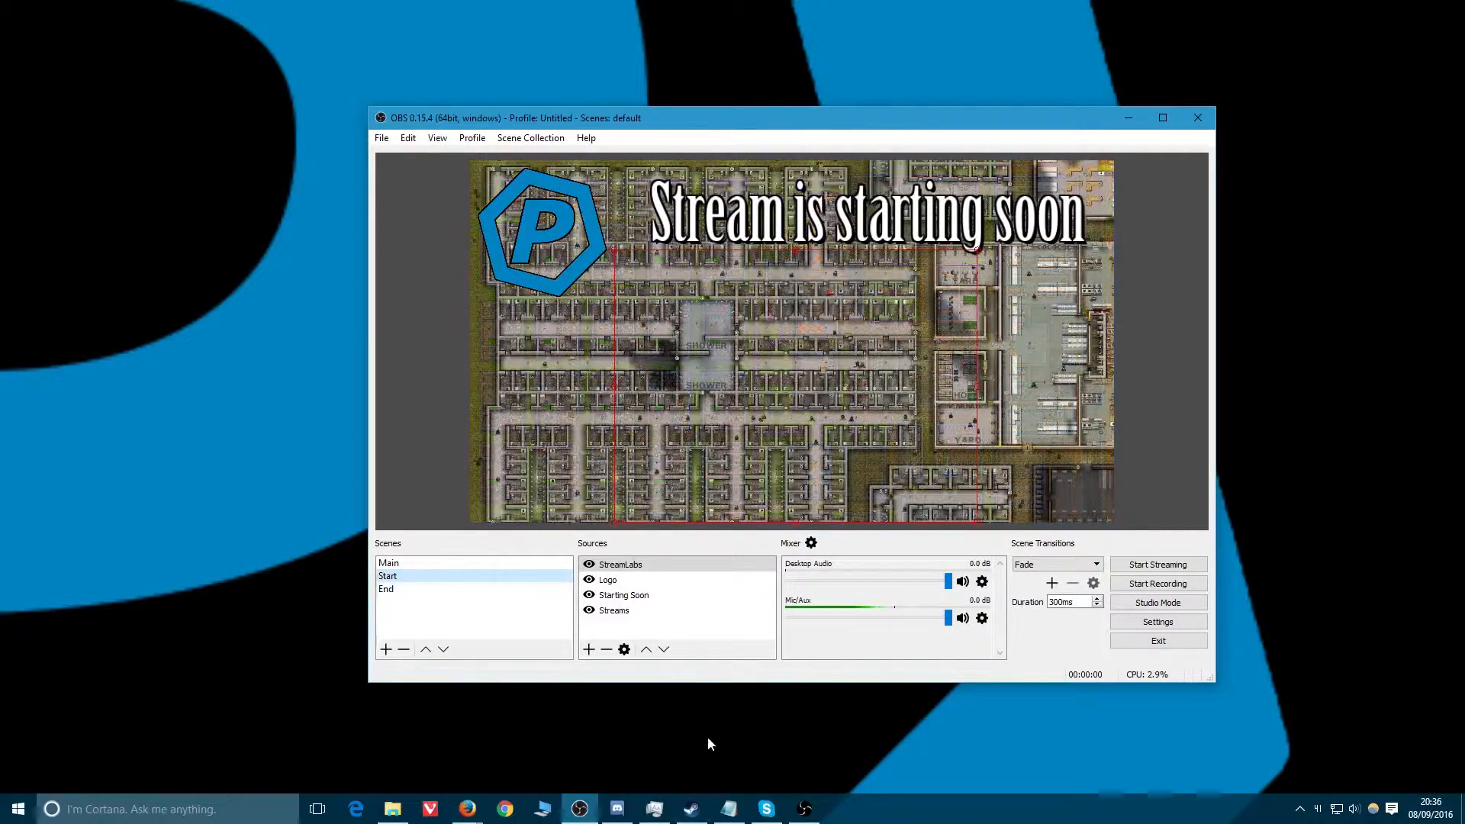
left_click(809, 806)
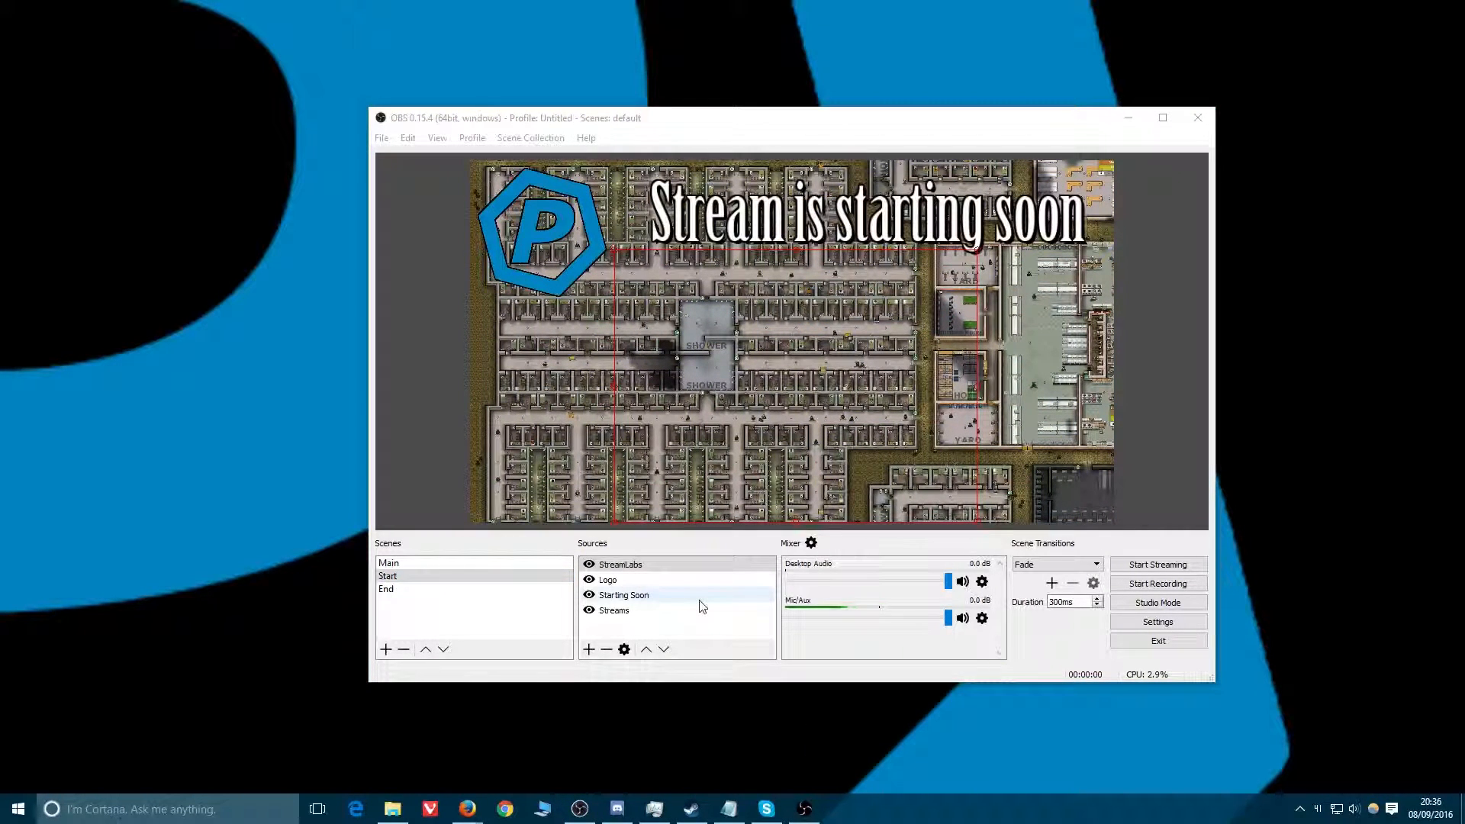
Add a Video Capture Device source named Camera to the Start scene.
right_click(610, 628)
mouse_move(649, 634)
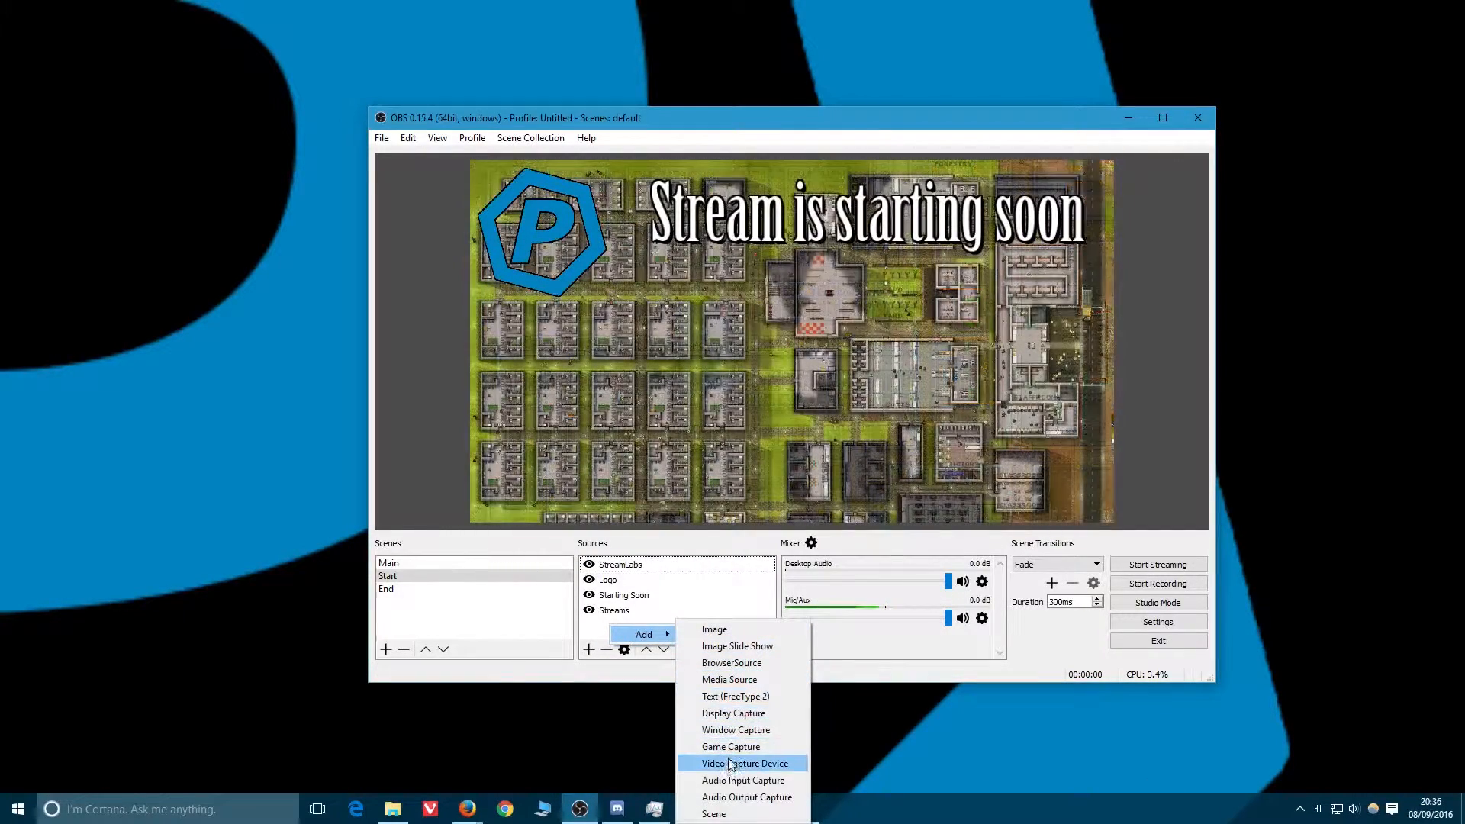
left_click(755, 764)
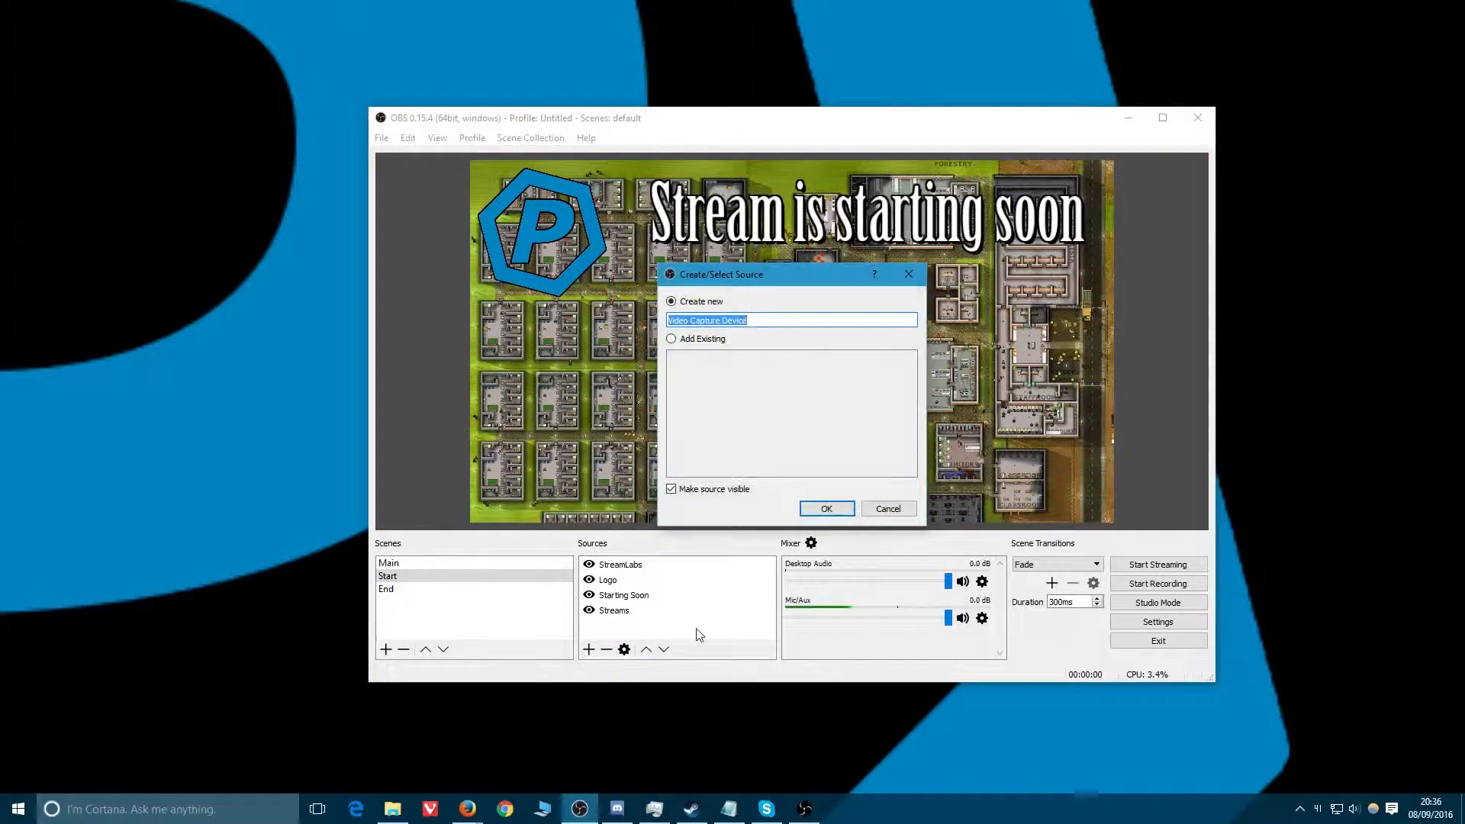
type("Camera")
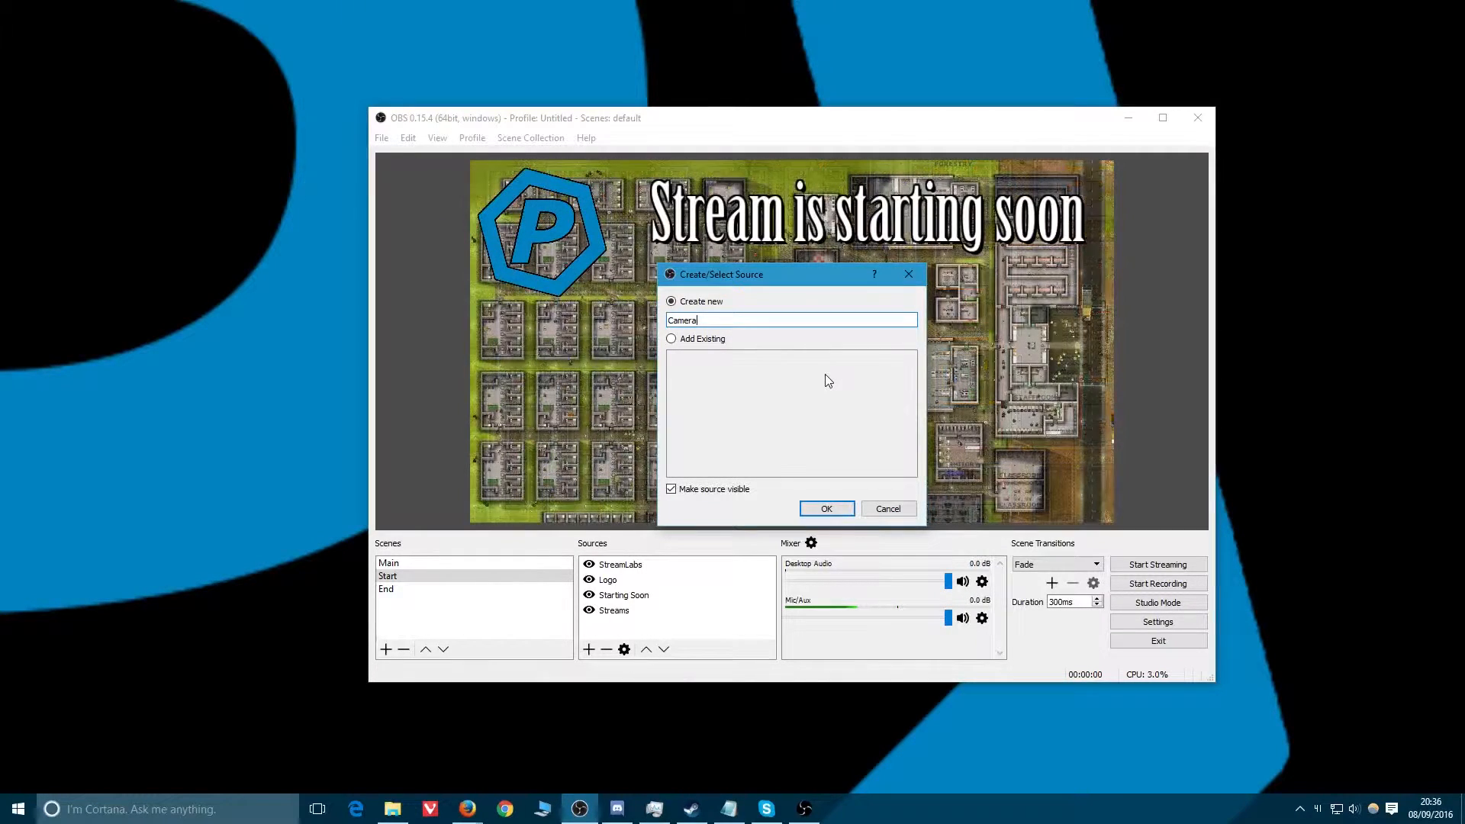
left_click(827, 509)
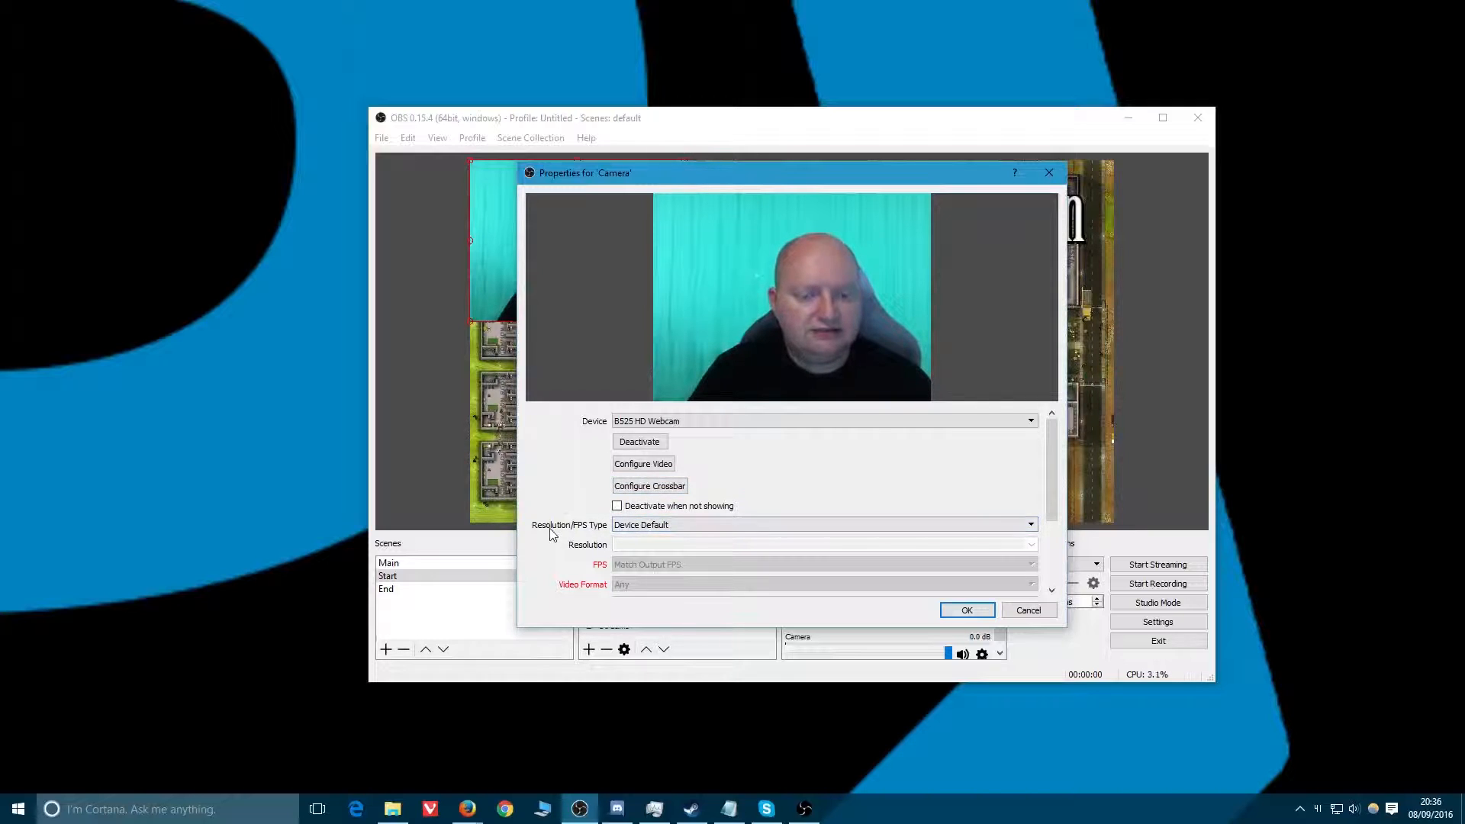
Set the camera's Resolution/FPS Type to Custom and its resolution to 1280x720.
left_click(672, 526)
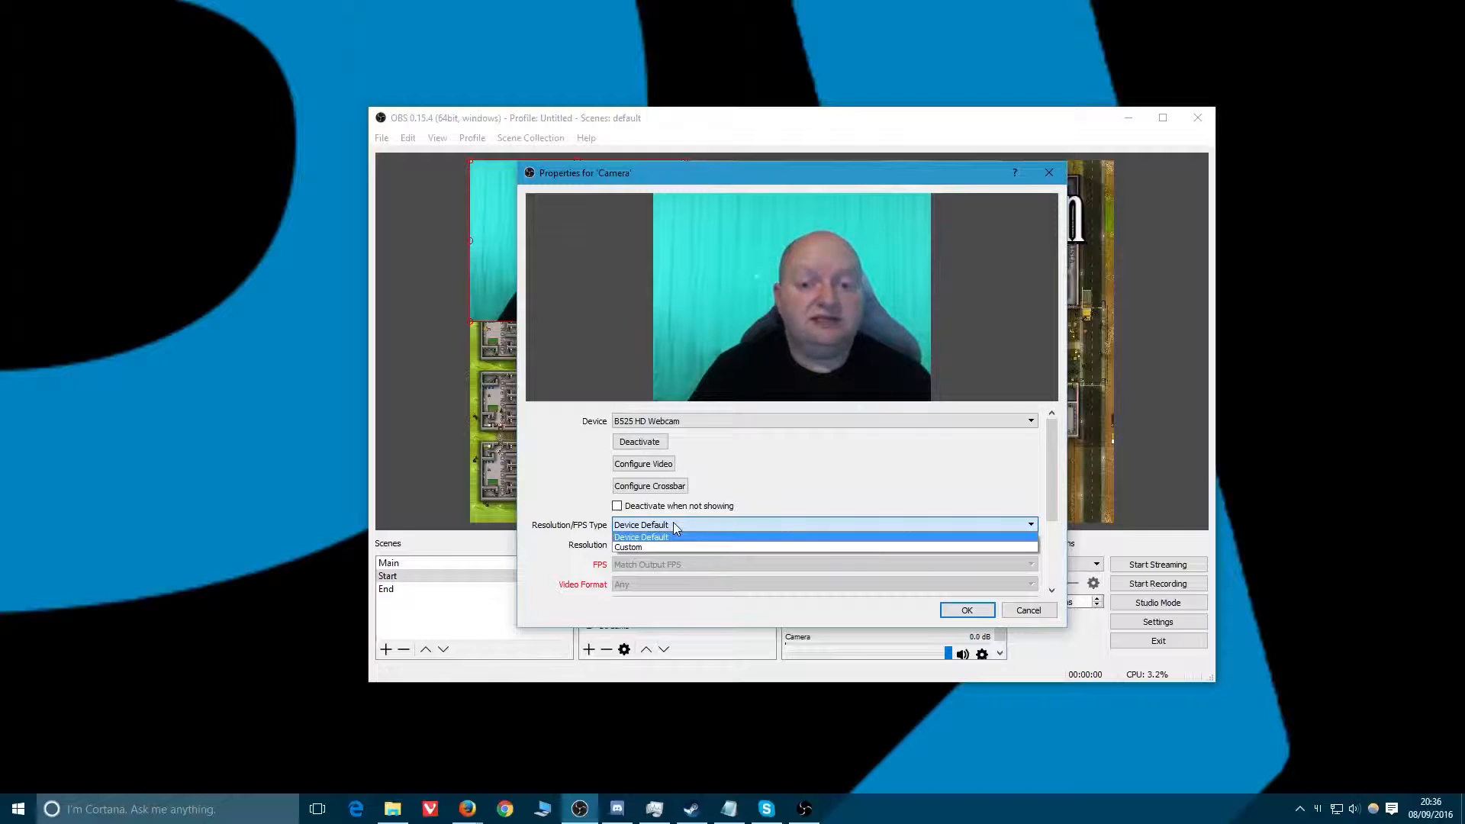
left_click(639, 546)
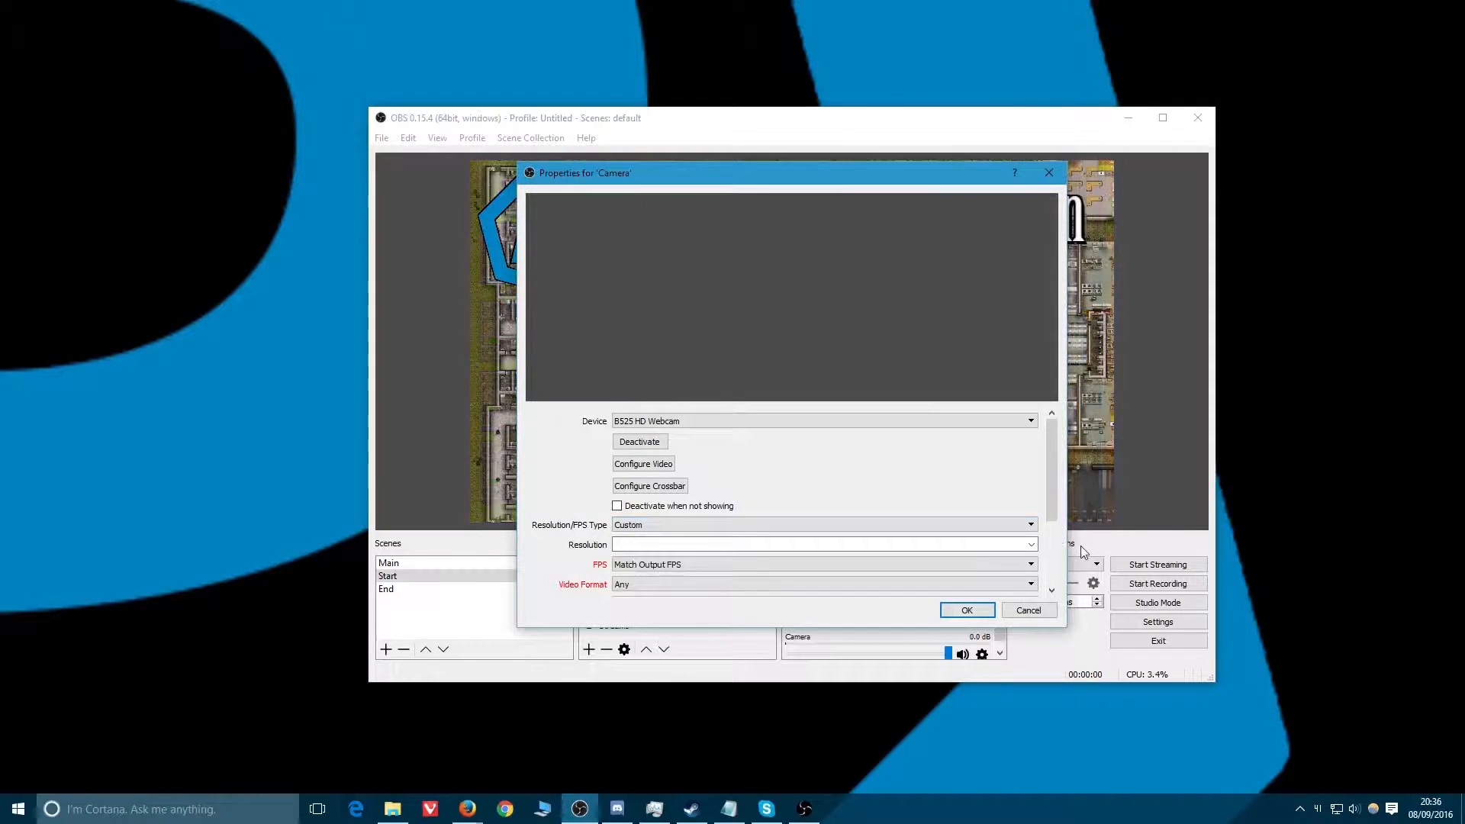
left_click(639, 543)
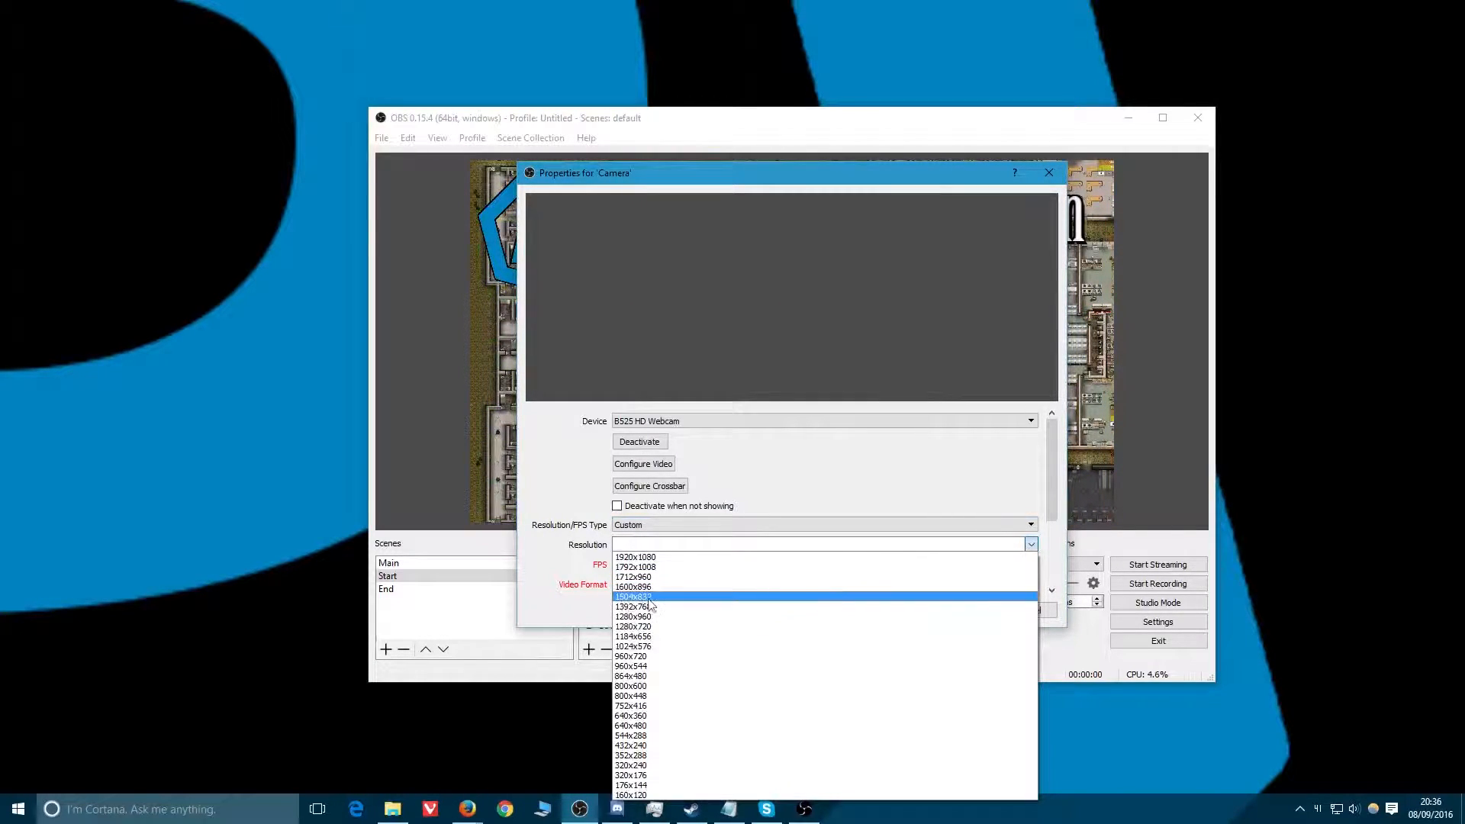
left_click(643, 627)
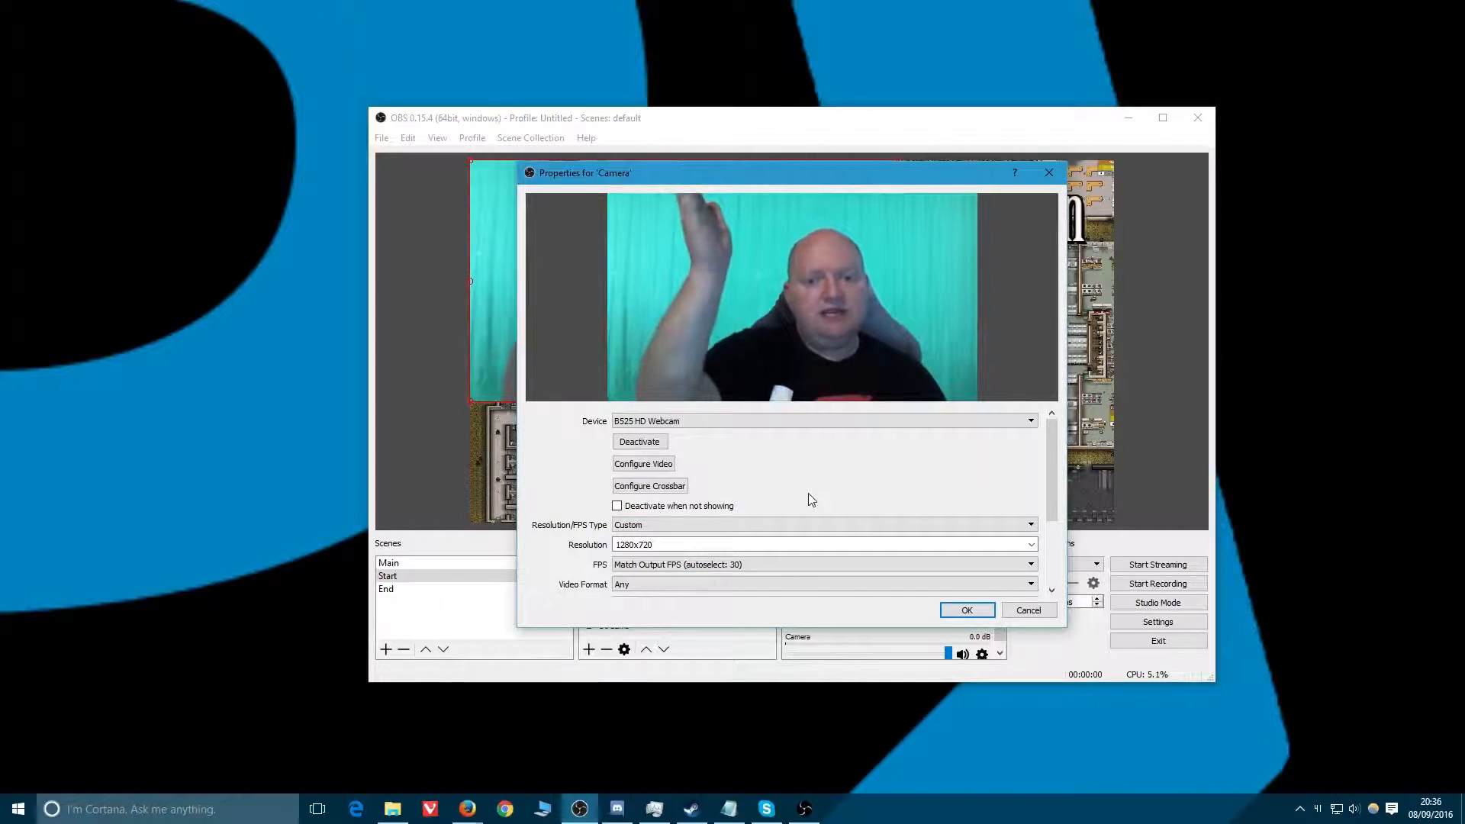
left_click(644, 464)
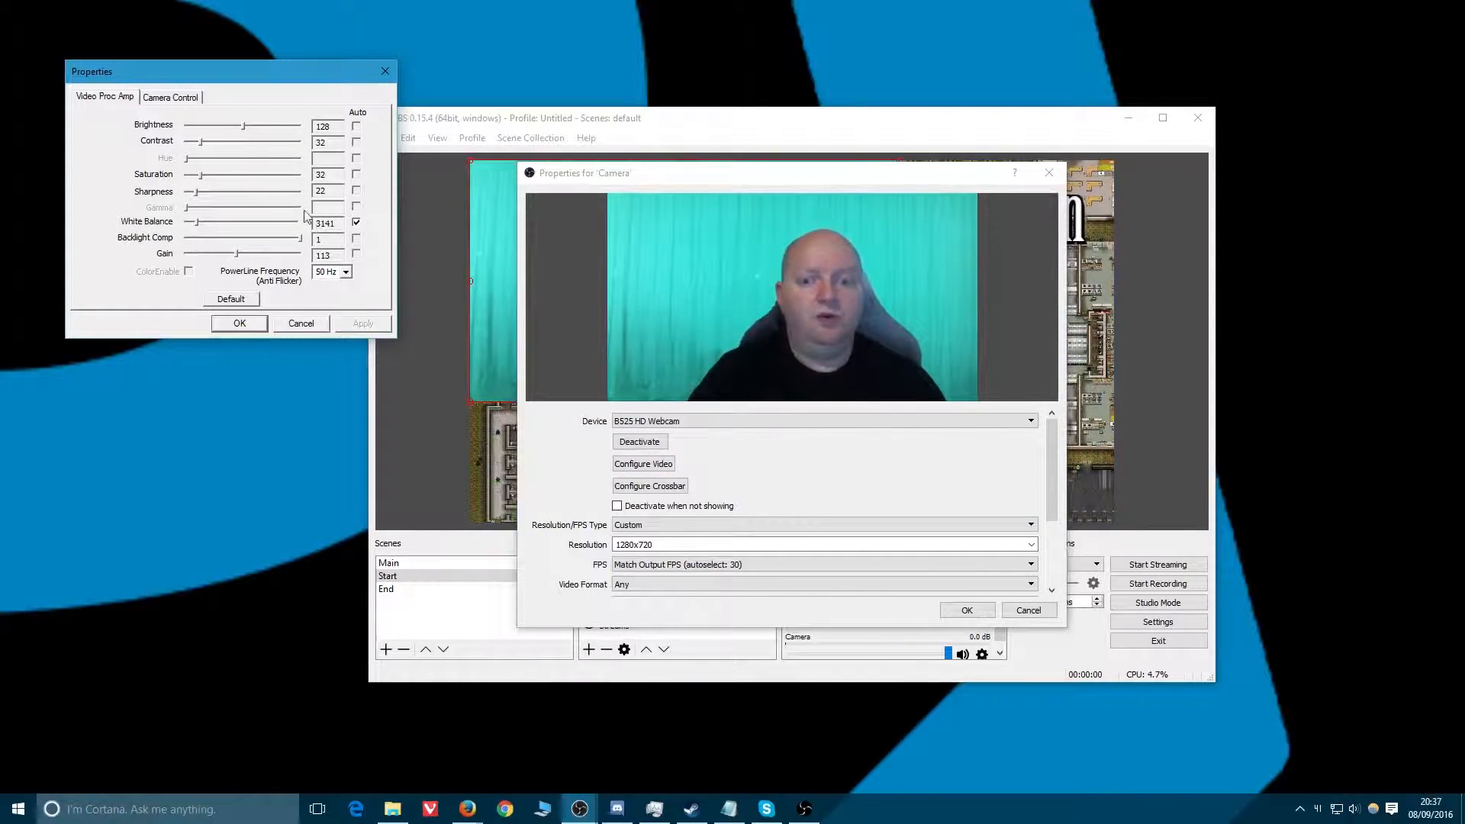
left_click(171, 98)
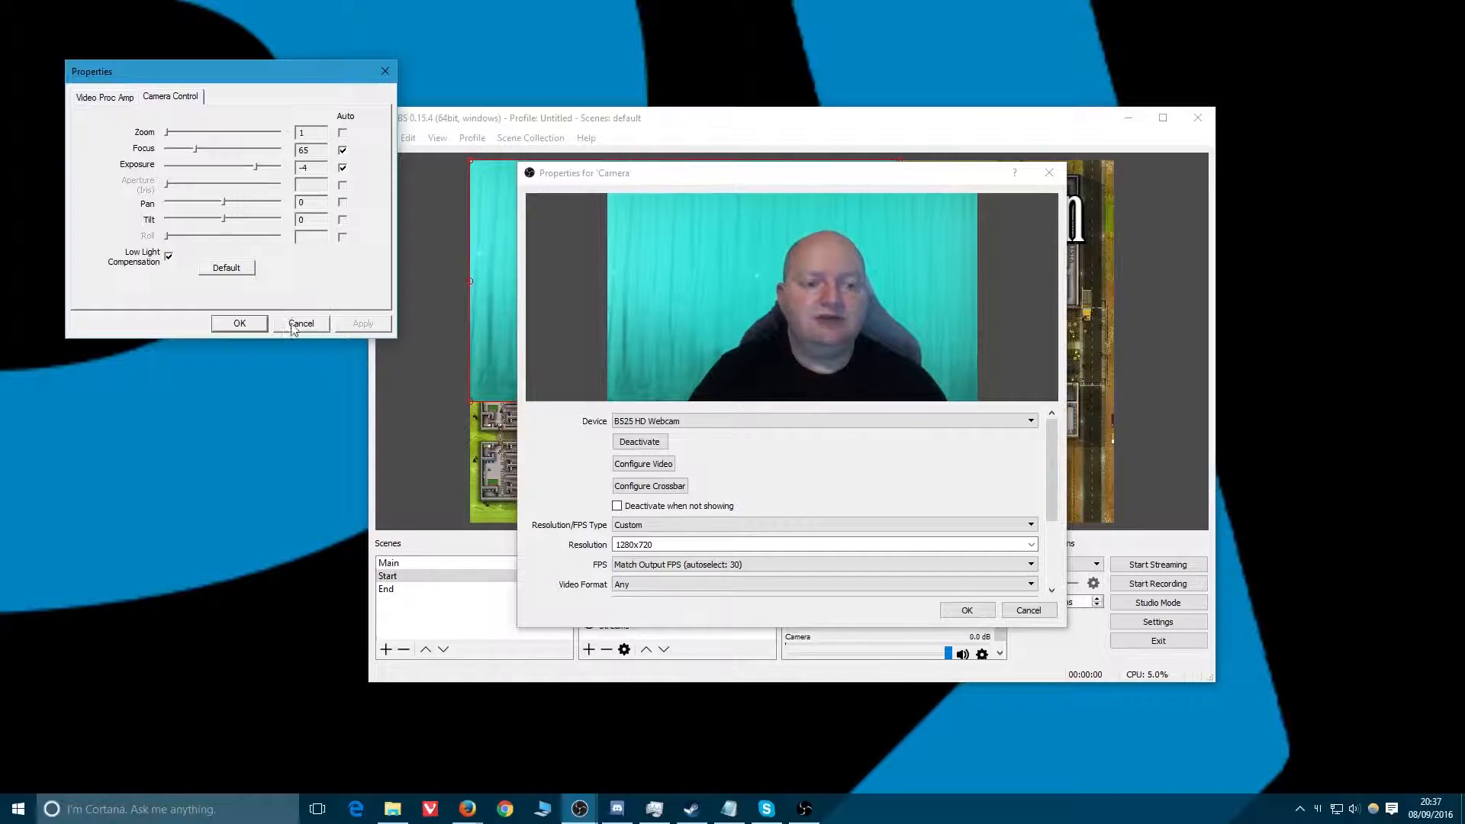
left_click(342, 168)
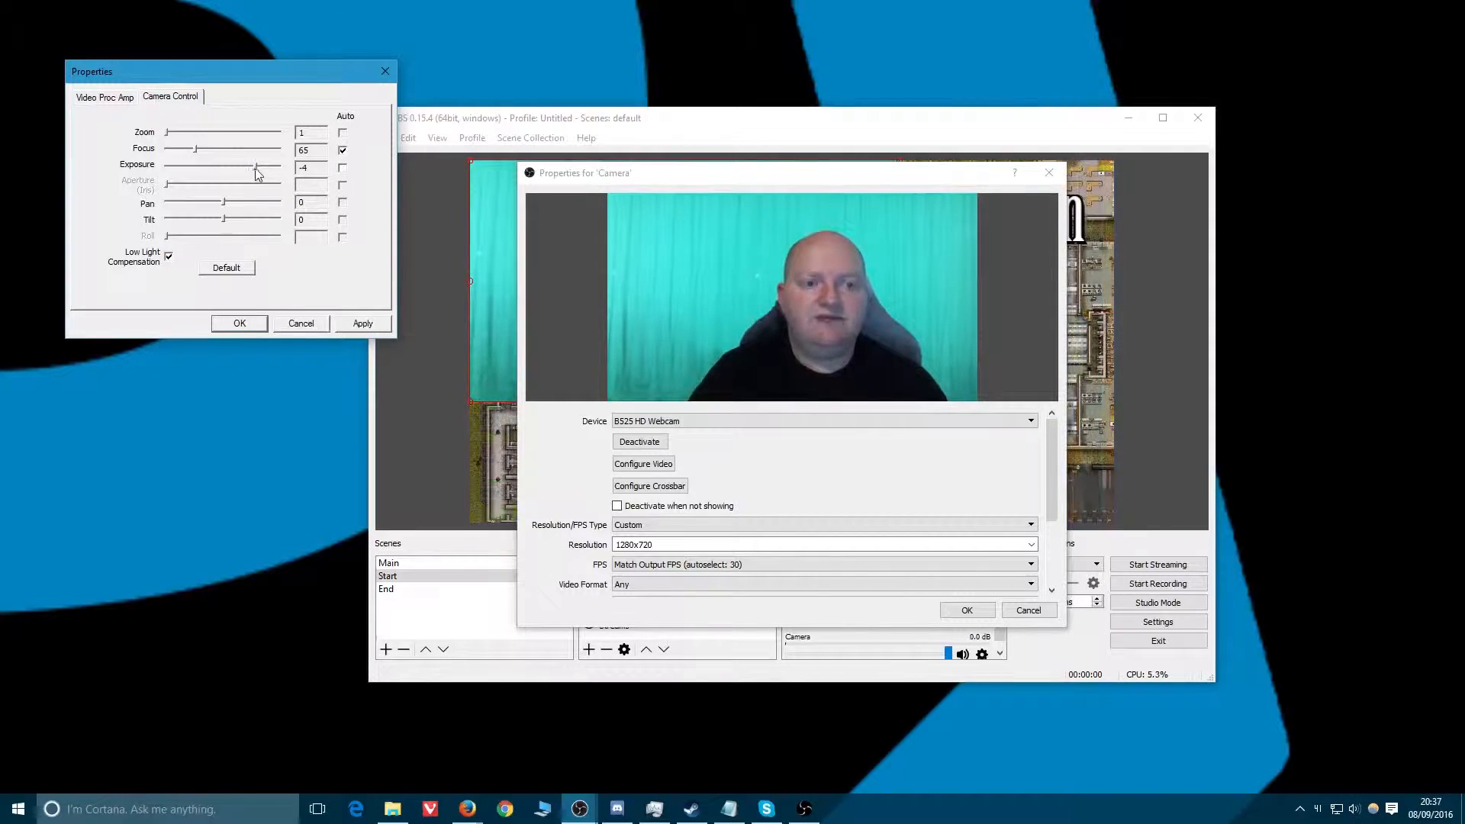
mouse_move(256, 166)
left_mouse_down()
mouse_move(166, 166)
mouse_move(302, 157)
mouse_move(239, 169)
mouse_move(265, 169)
left_mouse_up()
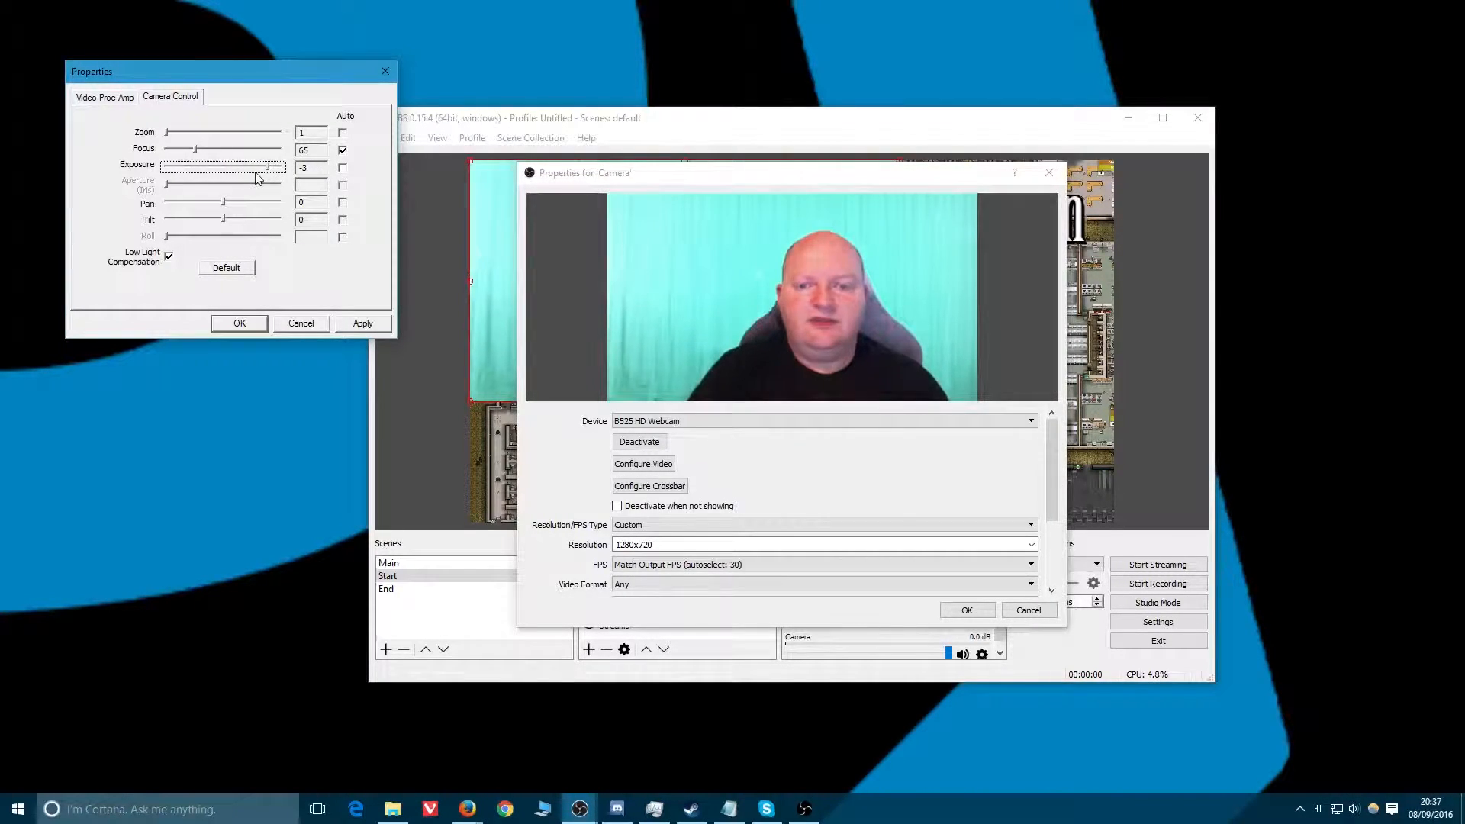
left_click(249, 170)
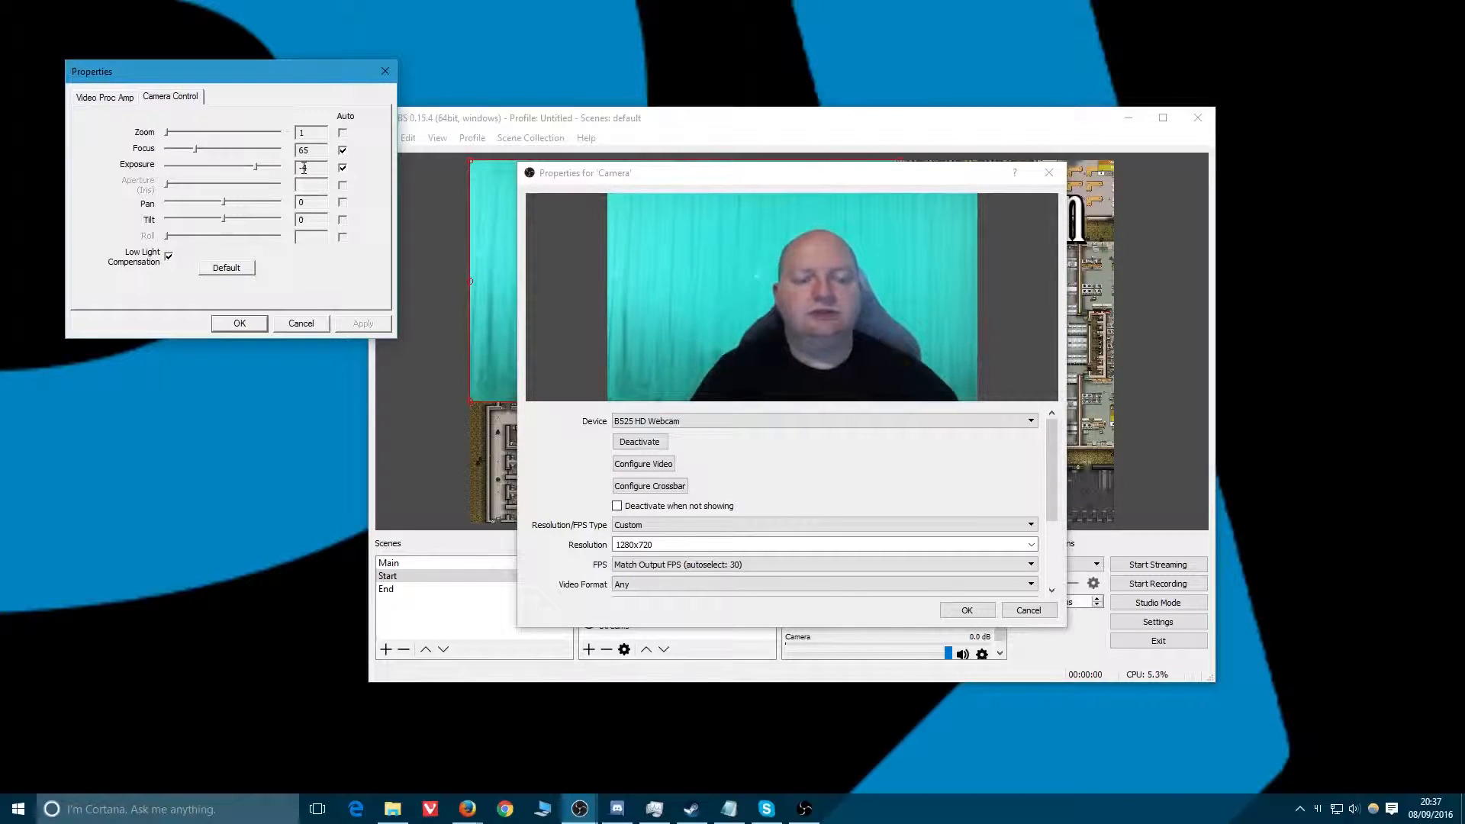
left_click(302, 325)
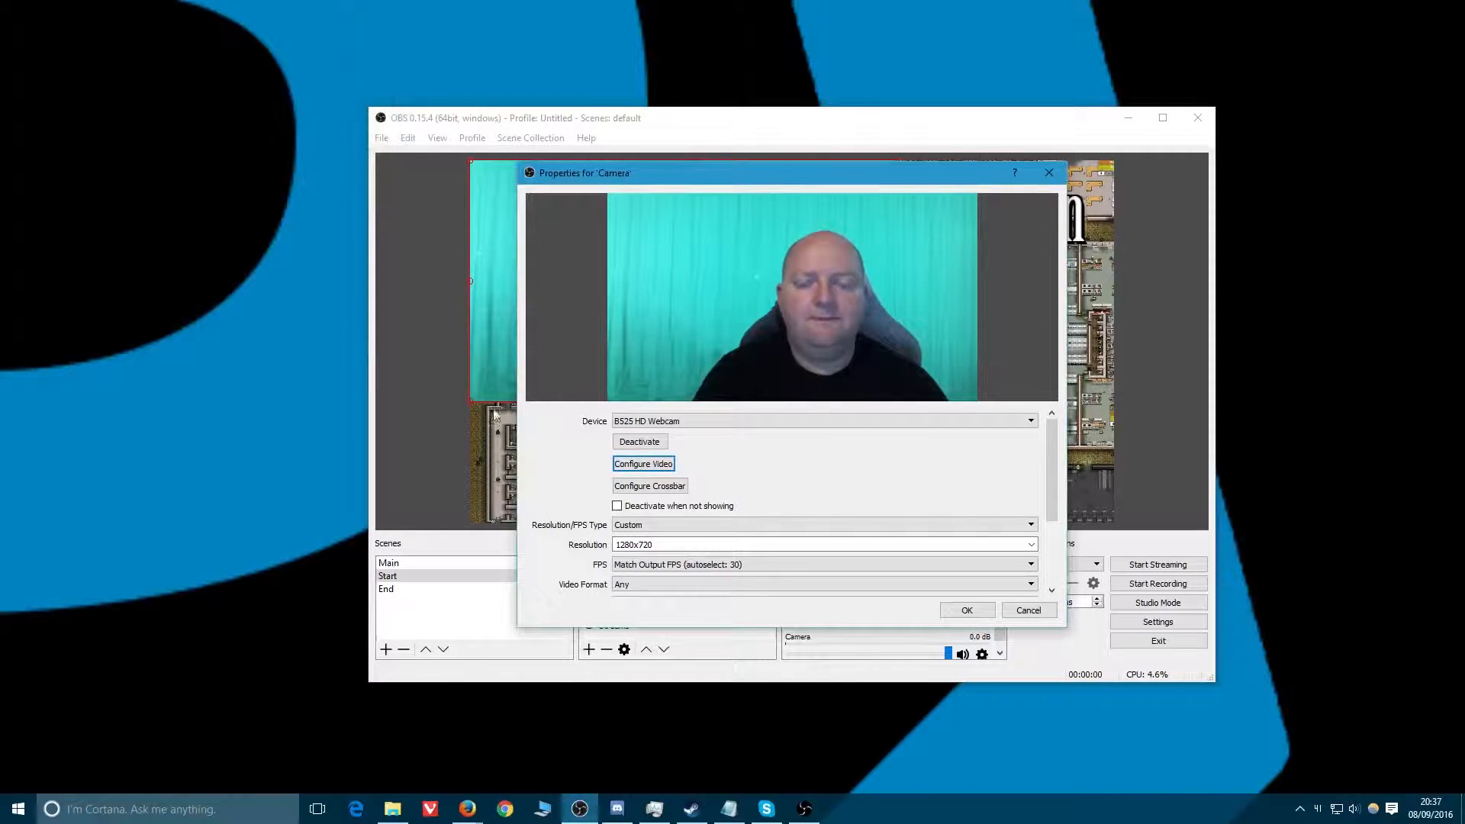
Apply the camera properties and move the camera into the lower-right area of the Start scene.
left_click(643, 487)
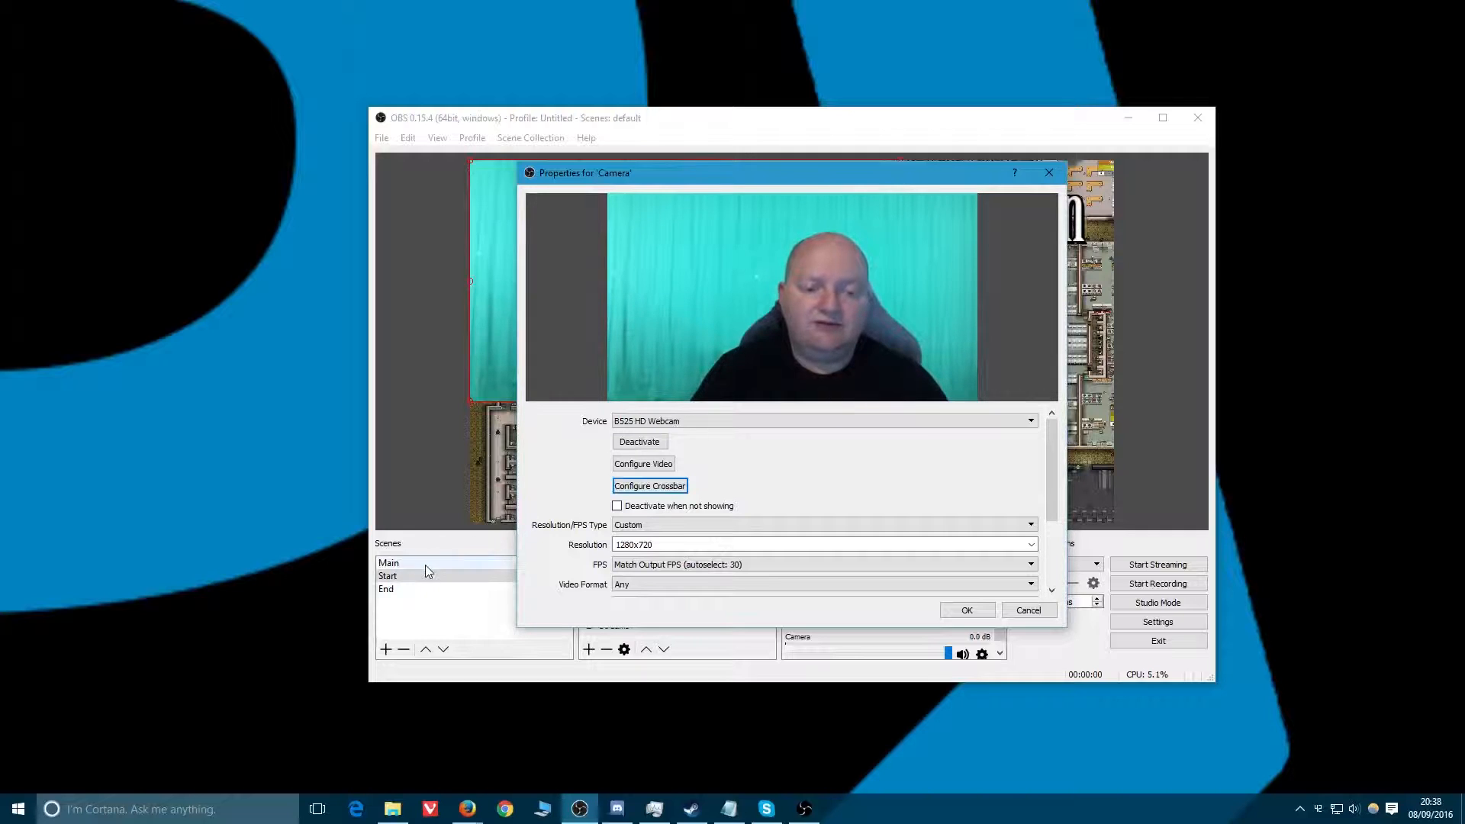
left_click(967, 609)
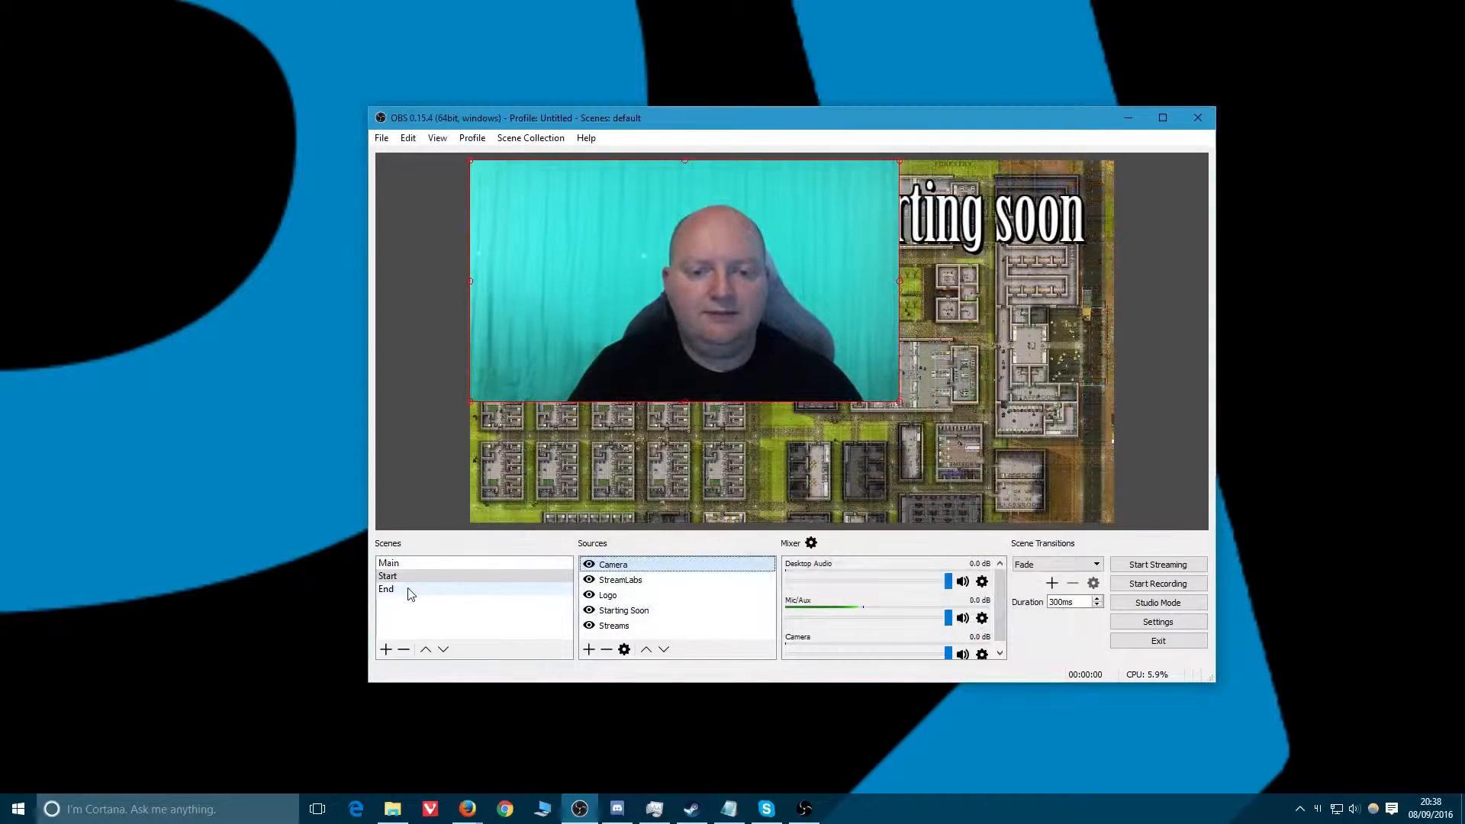
left_click_drag(630, 282, 850, 401)
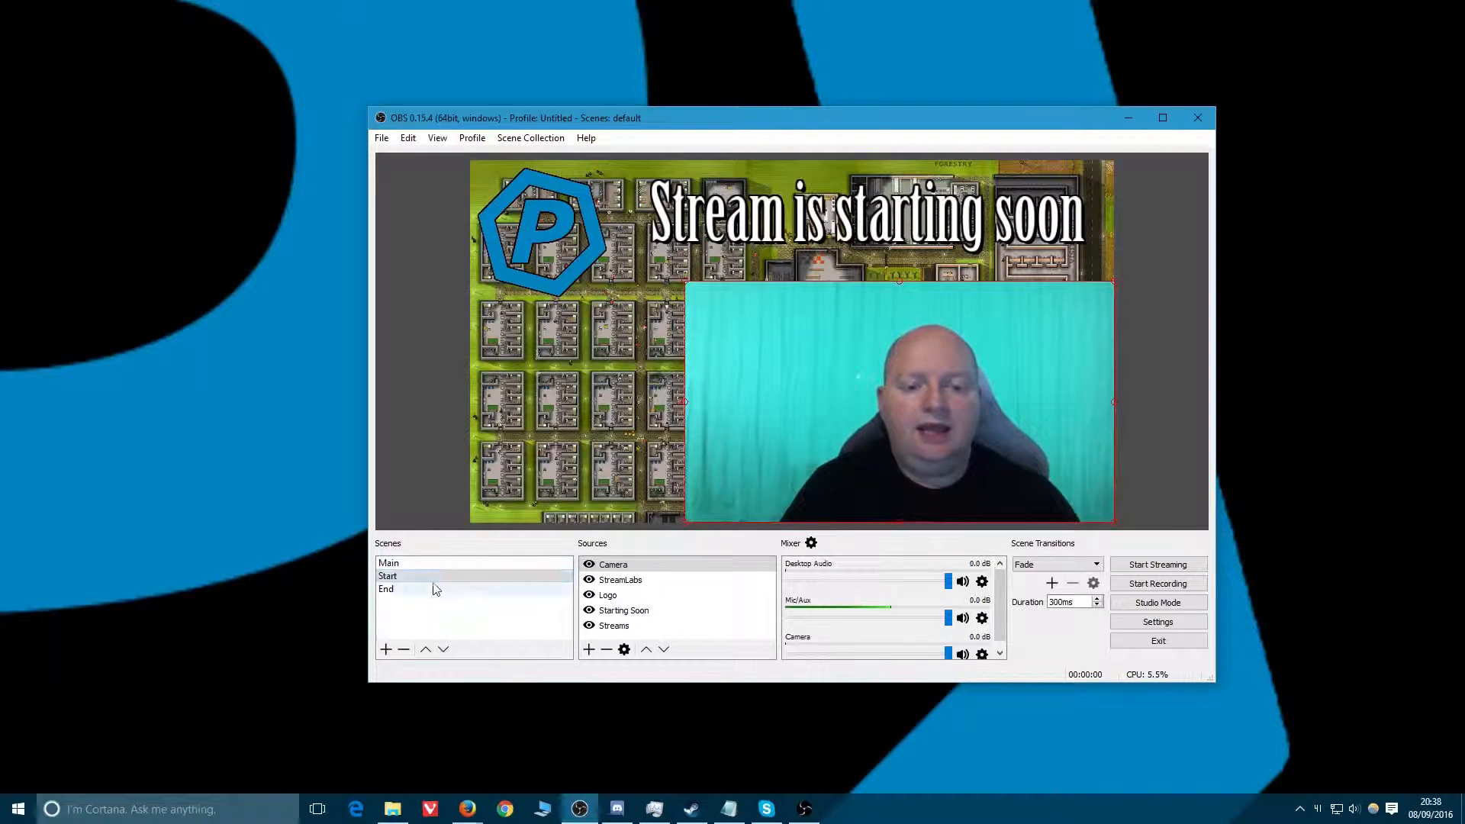
Switch through the End, Main and Start scenes to check the camera placement.
left_click(412, 588)
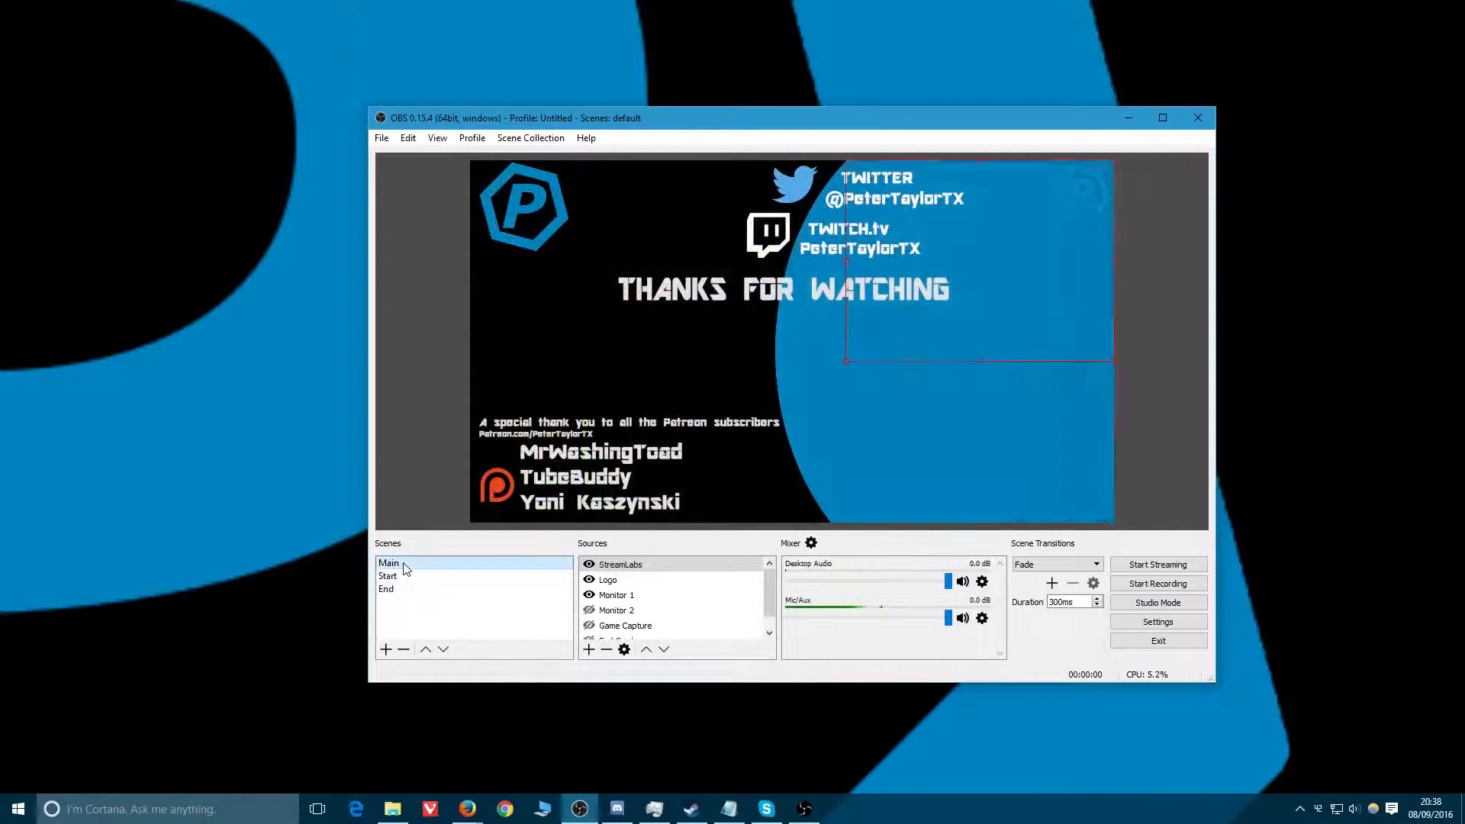
left_click(406, 567)
left_click(397, 578)
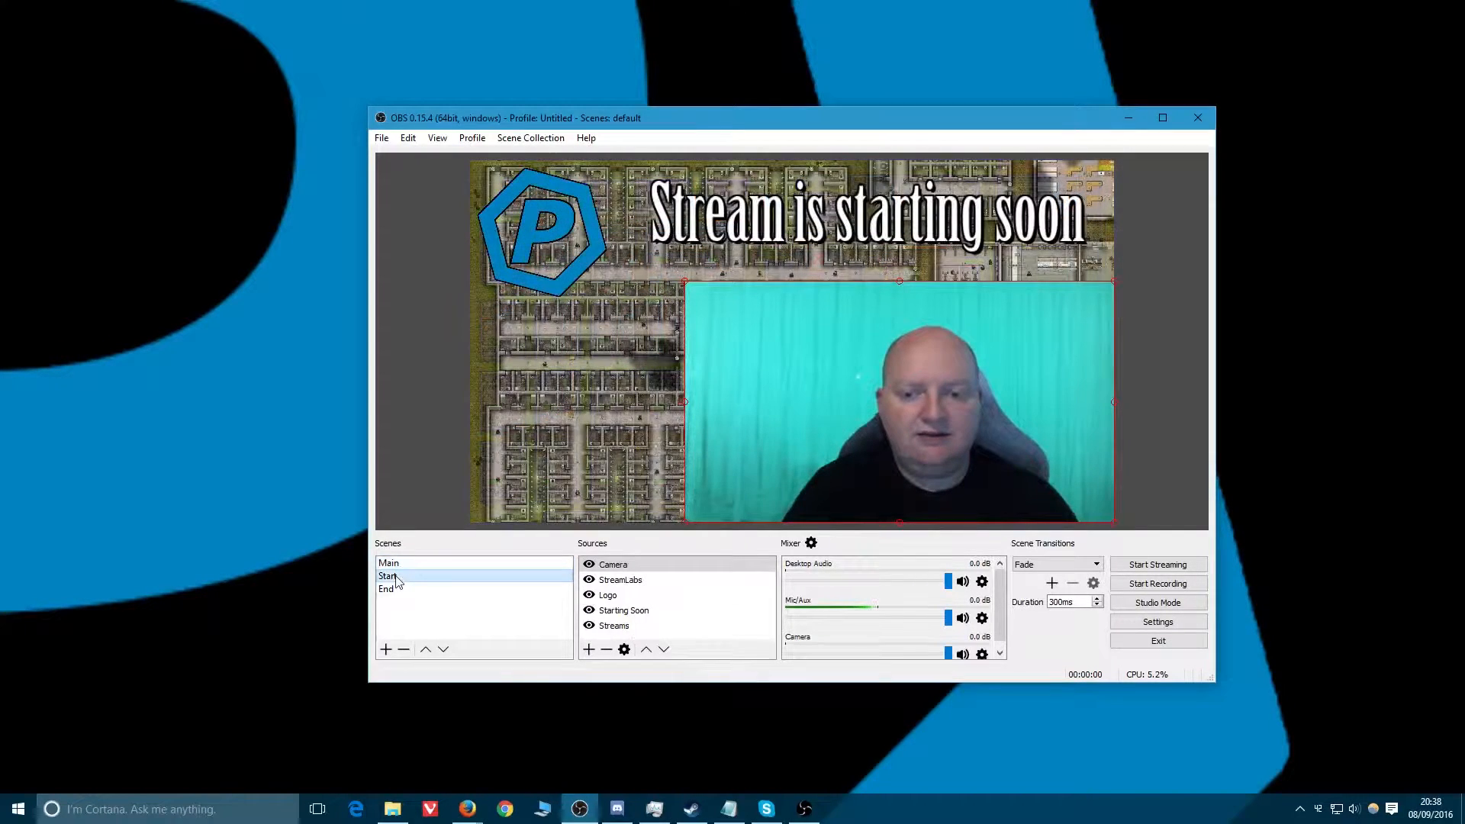
Turn on Deactivate when not showing in the Camera source's properties and apply it.
right_click(617, 568)
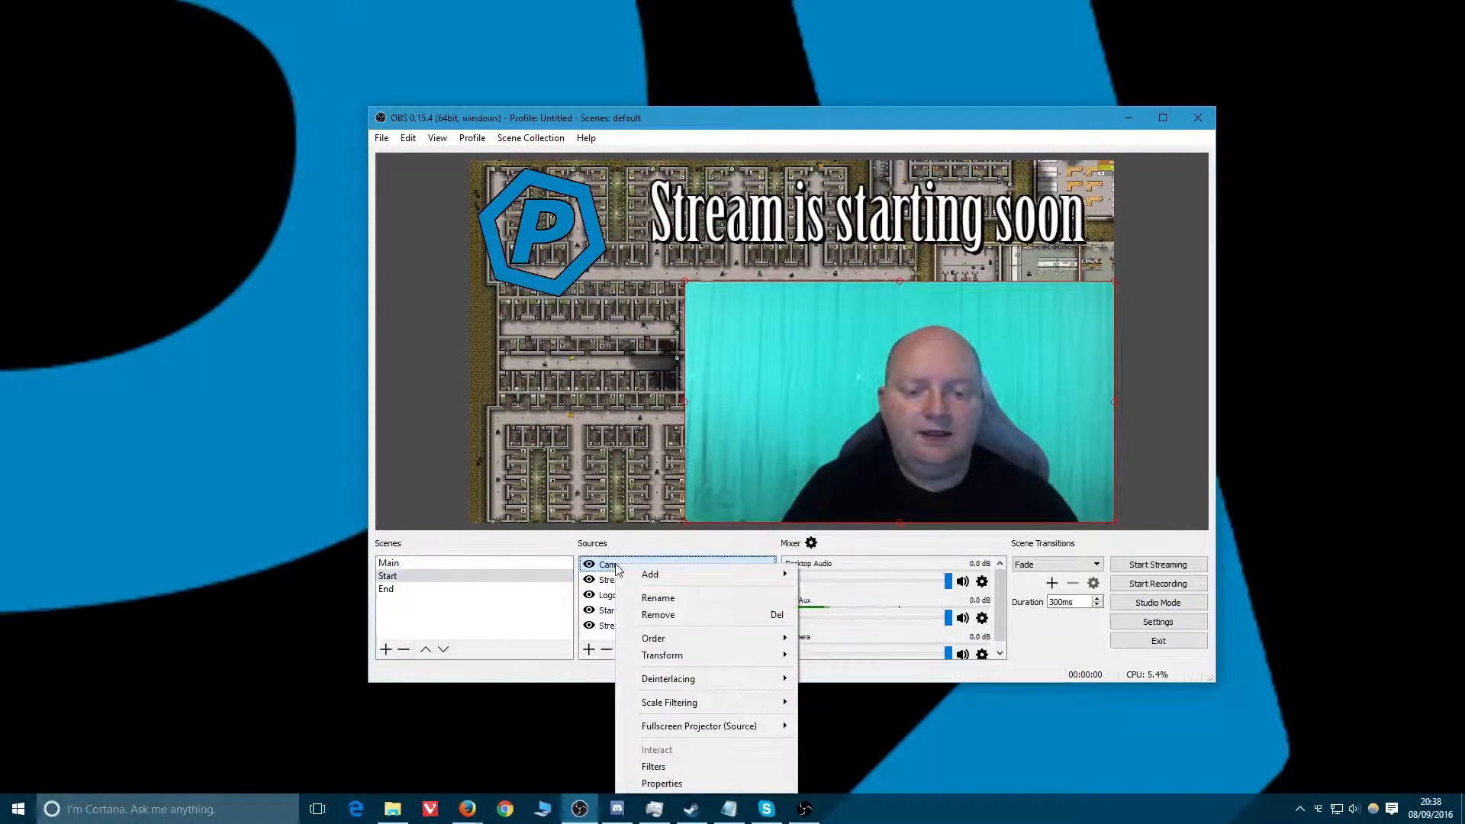
left_click(664, 782)
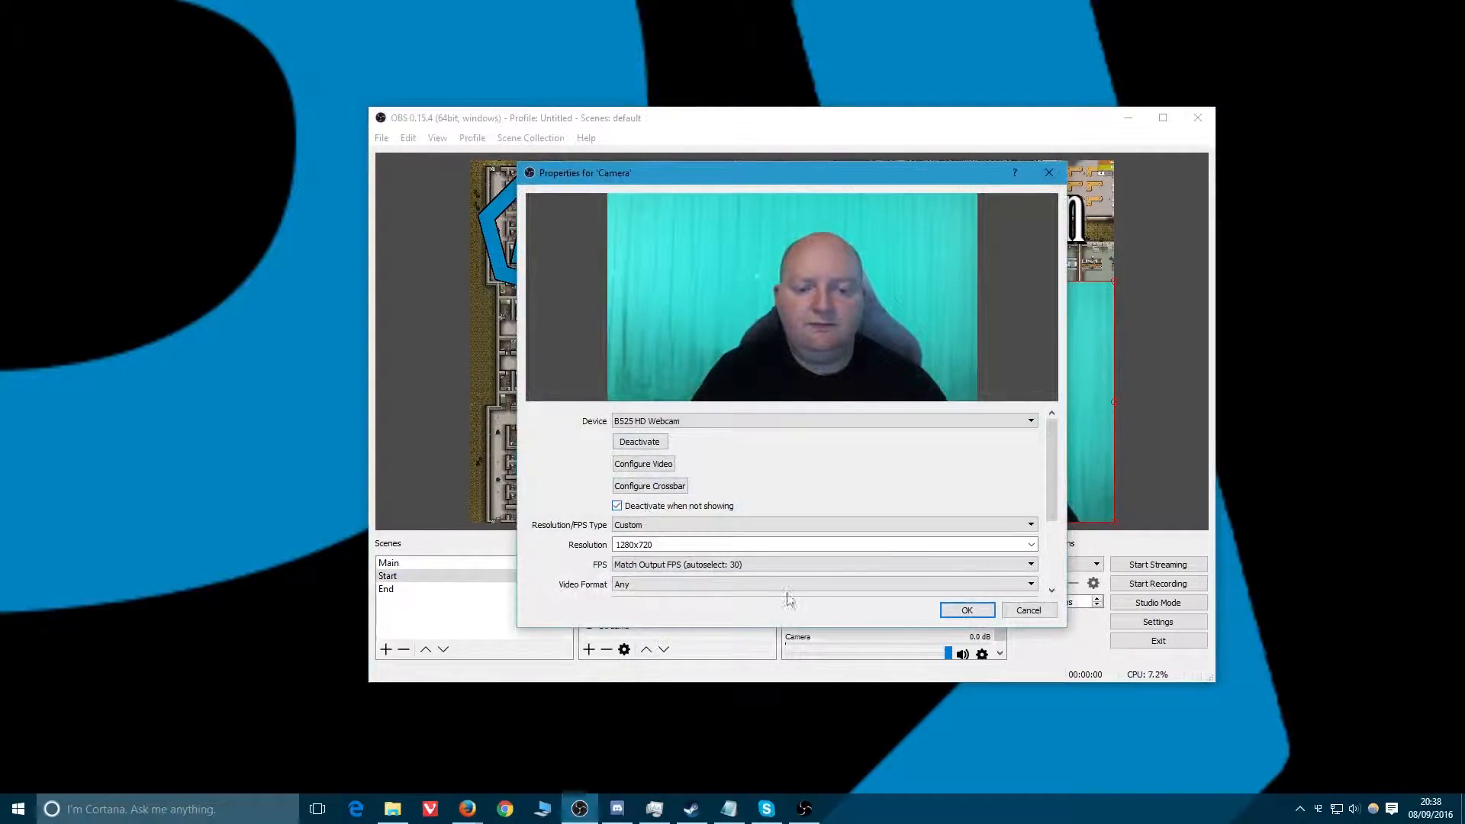
left_click(966, 610)
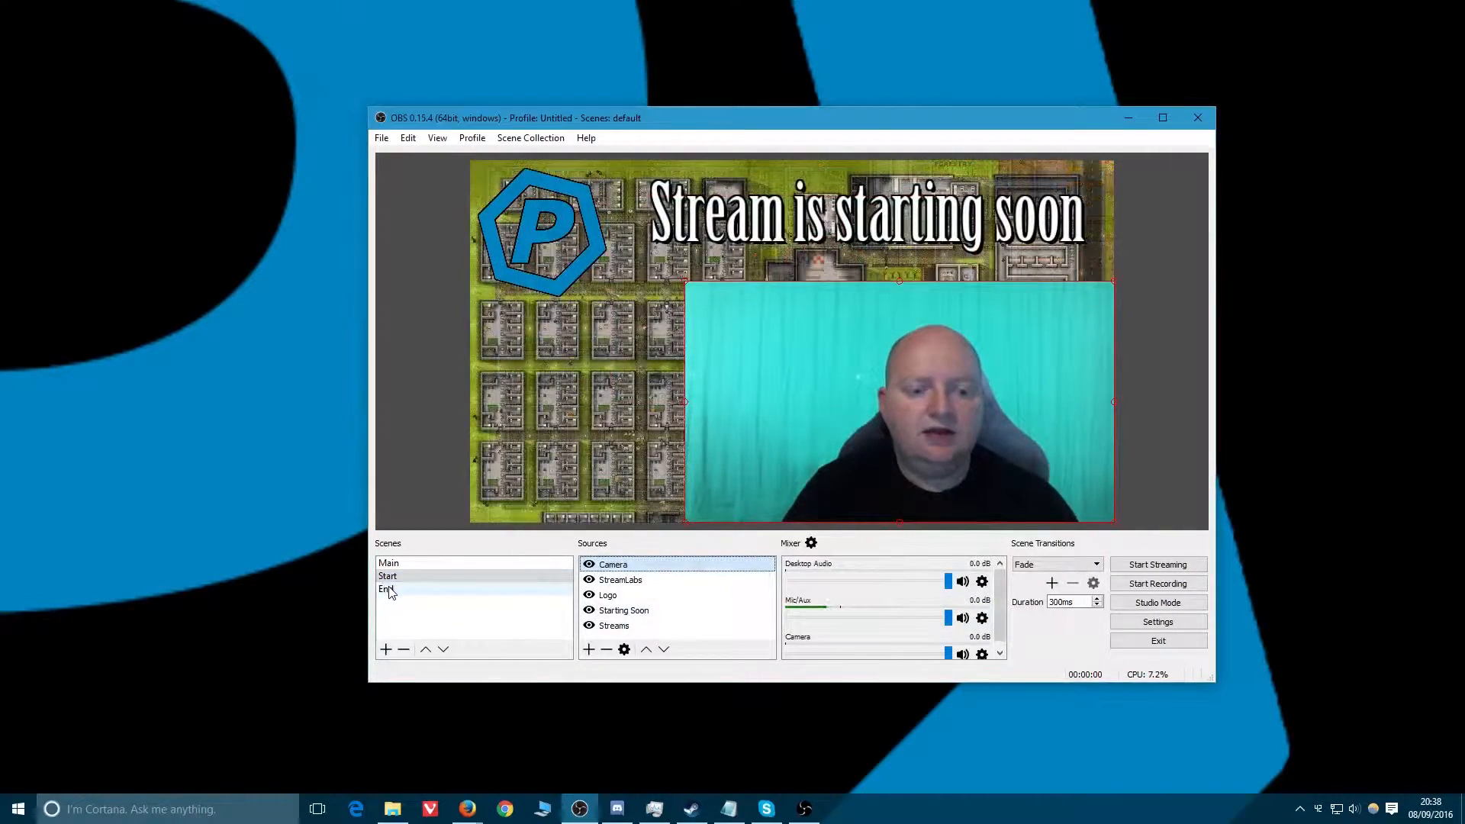
Switch to the End scene and back to Start, then review the Camera source's properties again.
left_click(412, 589)
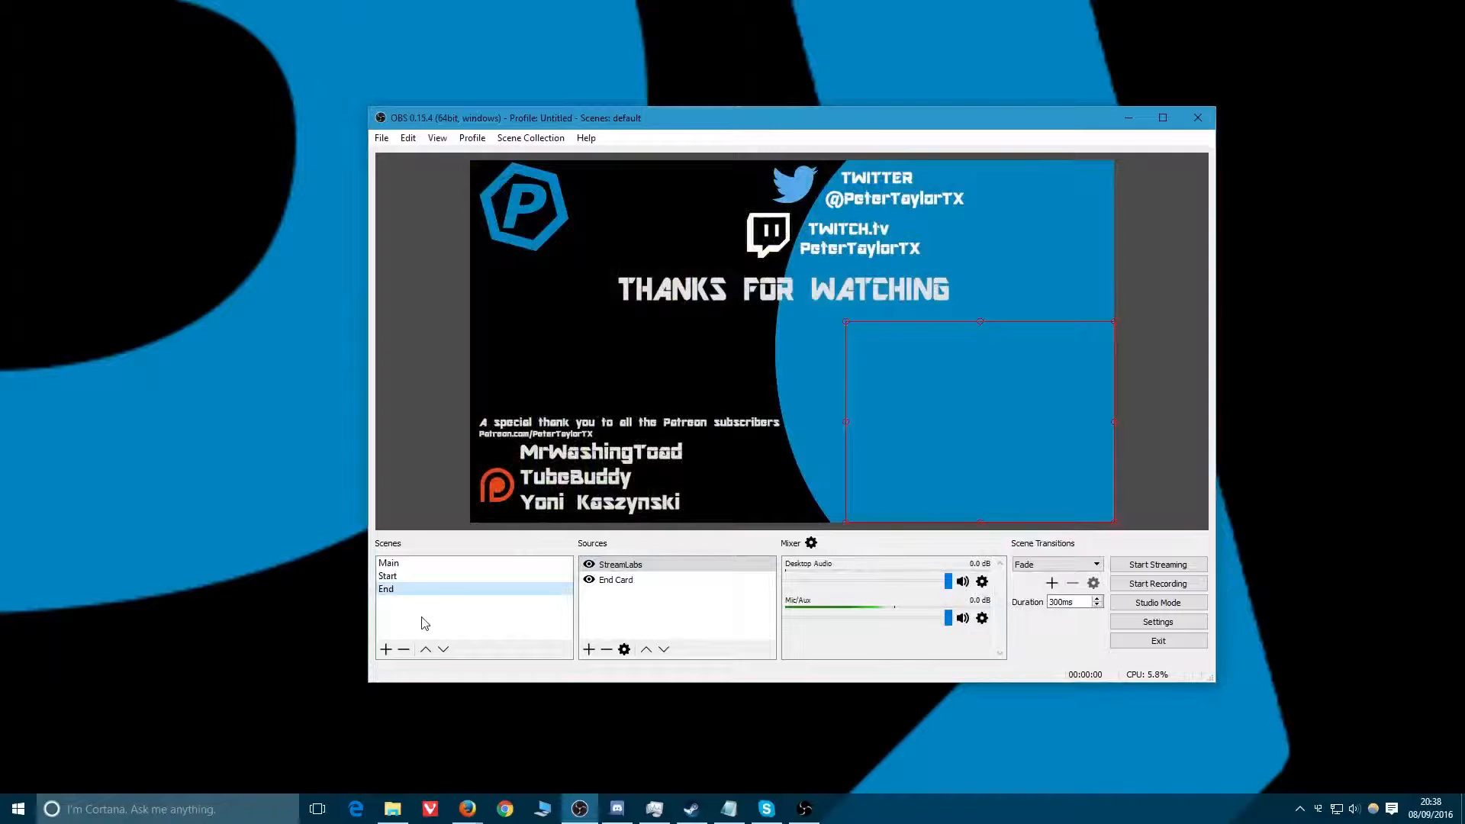
left_click(394, 577)
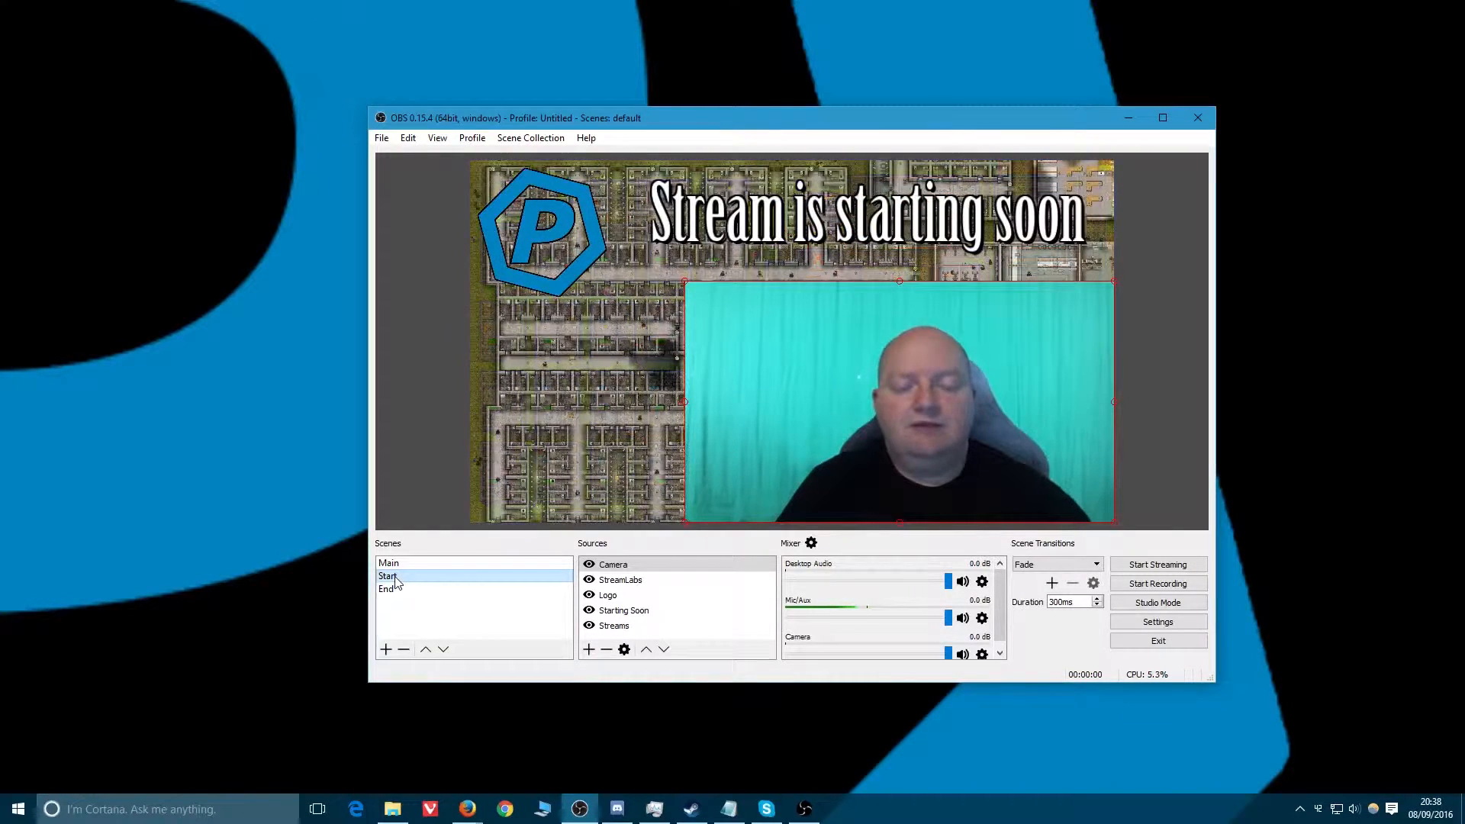
right_click(641, 563)
left_click(678, 780)
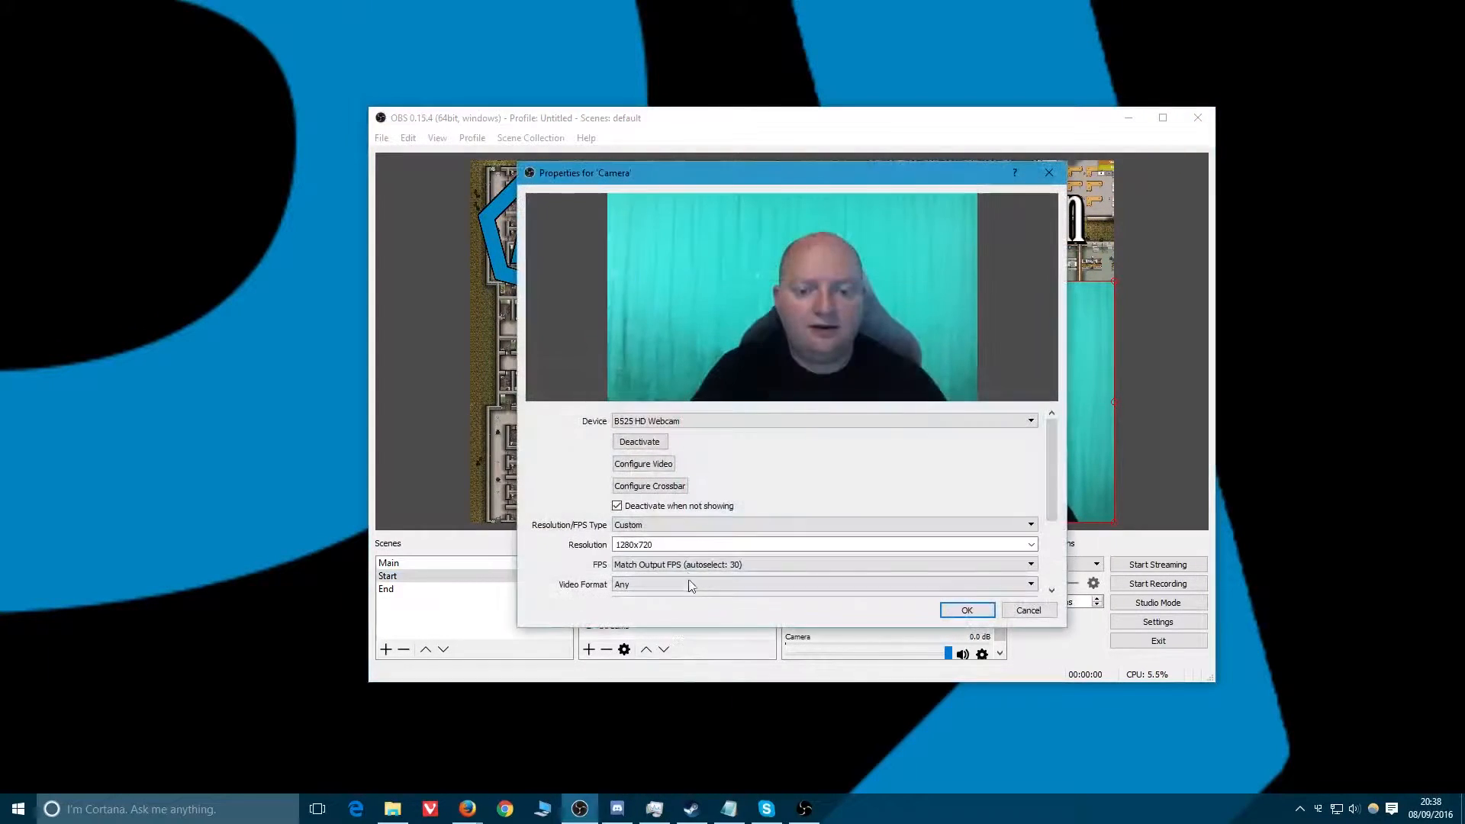
left_click(961, 609)
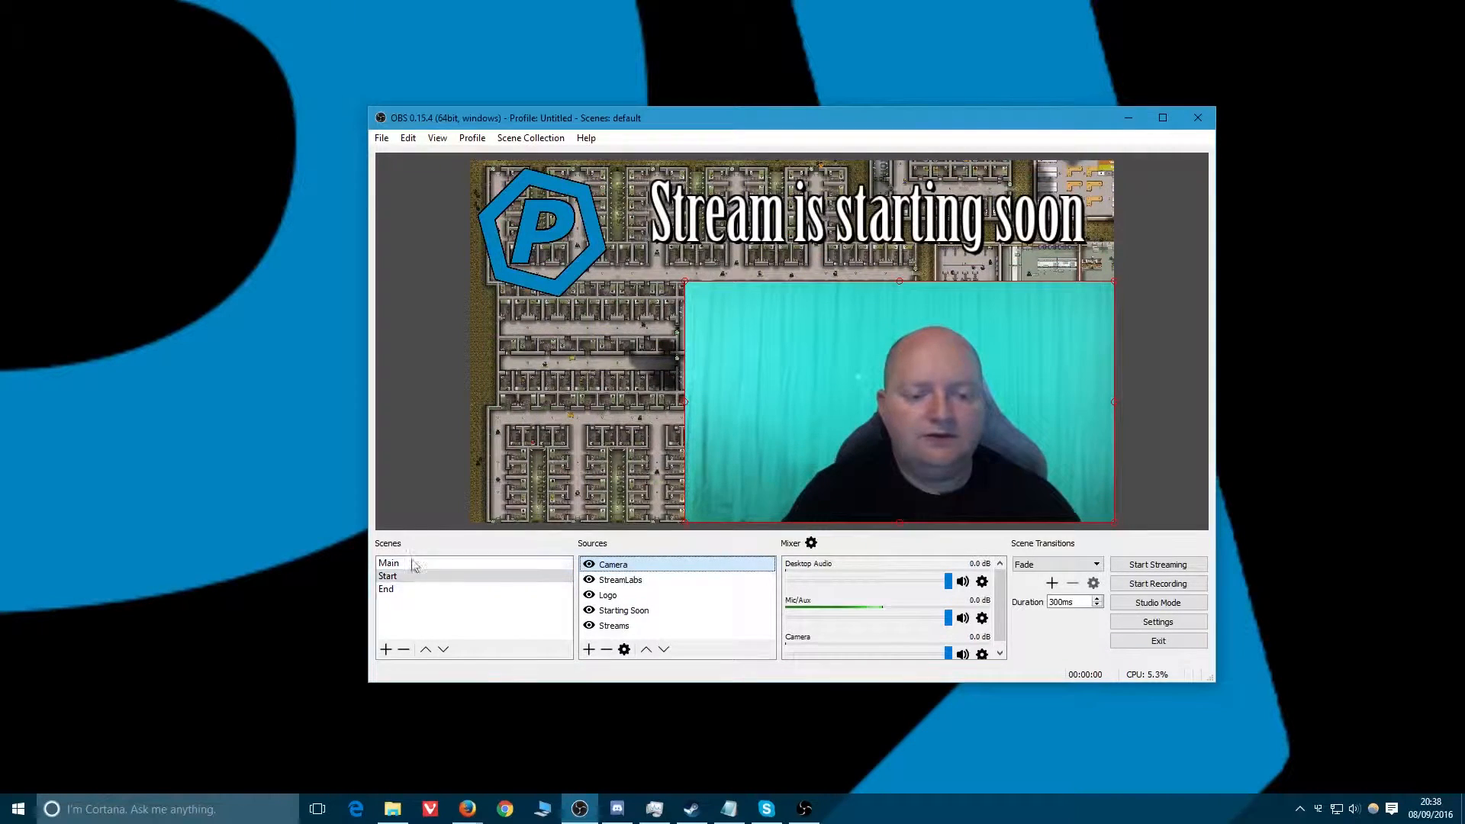
right_click(614, 585)
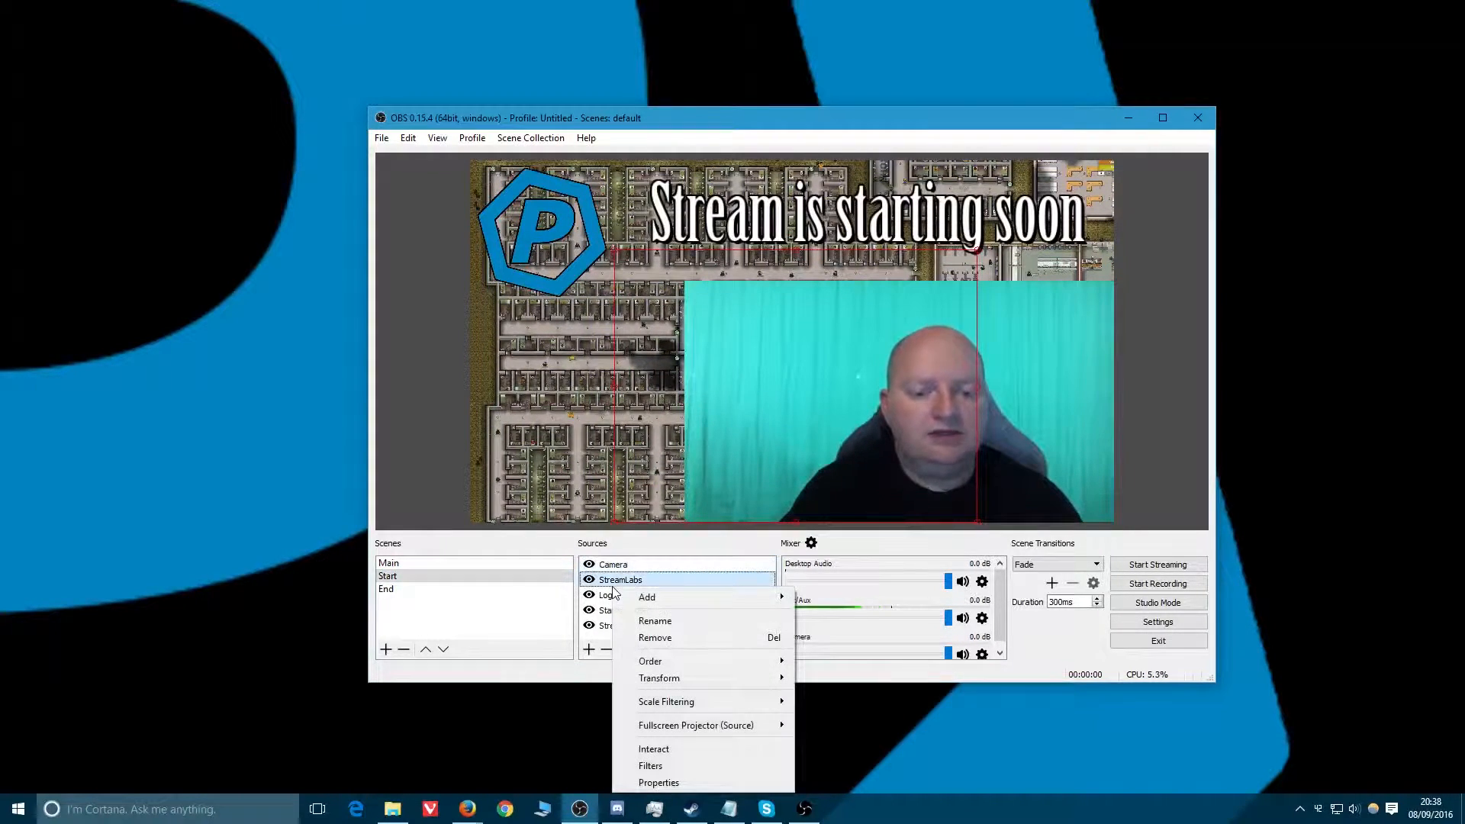
mouse_move(646, 598)
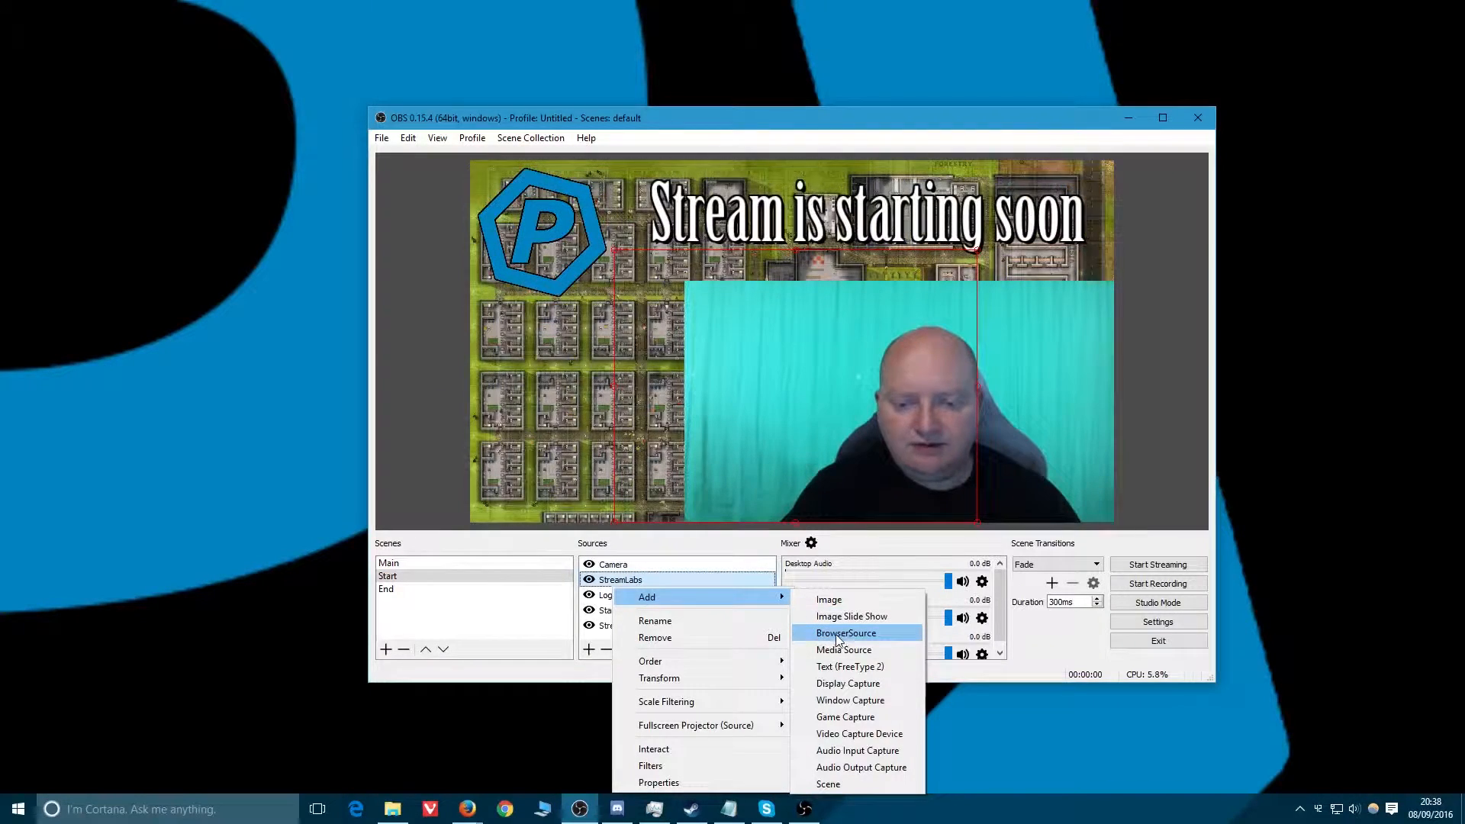
left_click(511, 610)
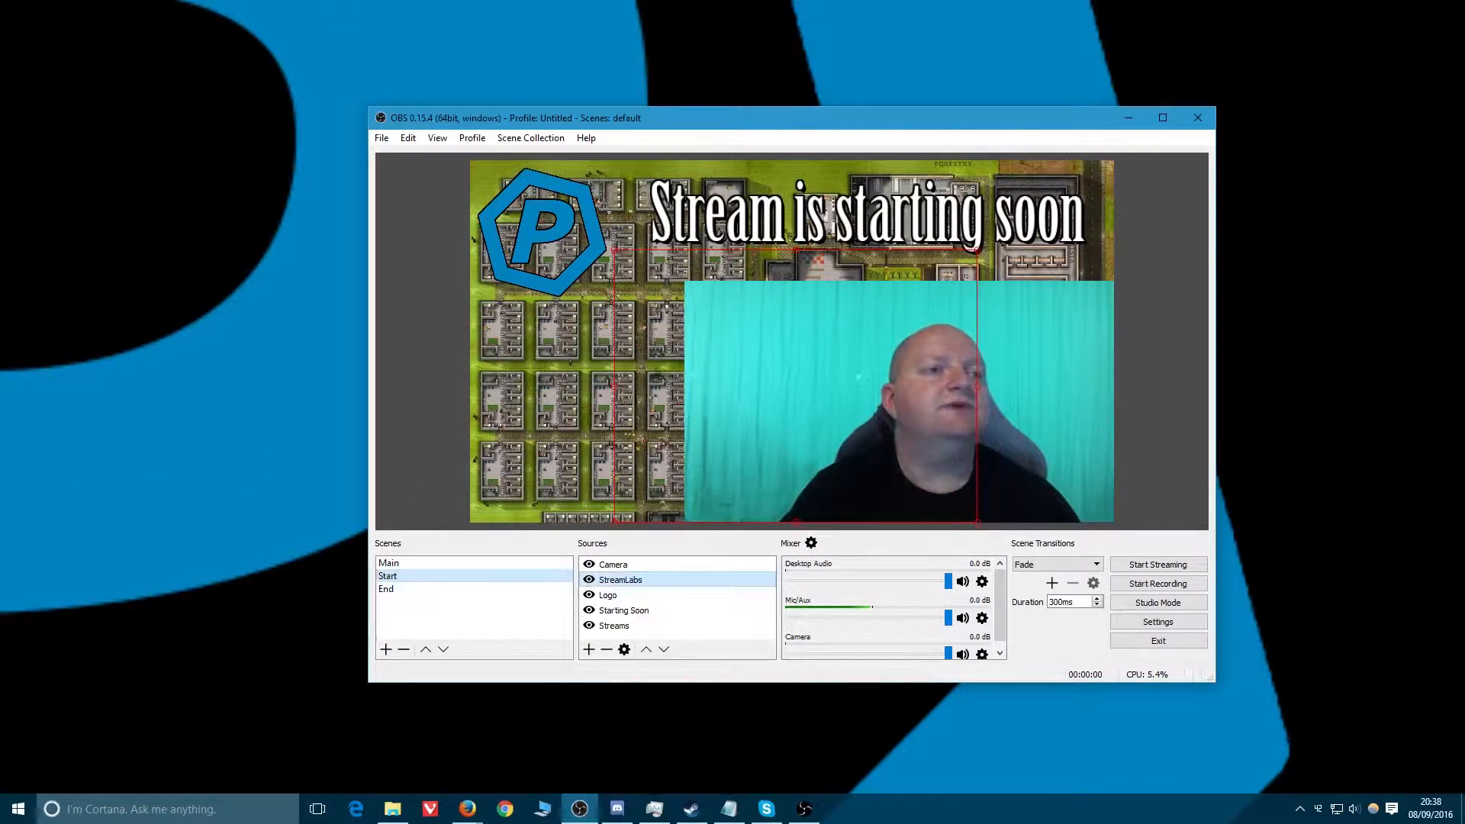
left_click(467, 809)
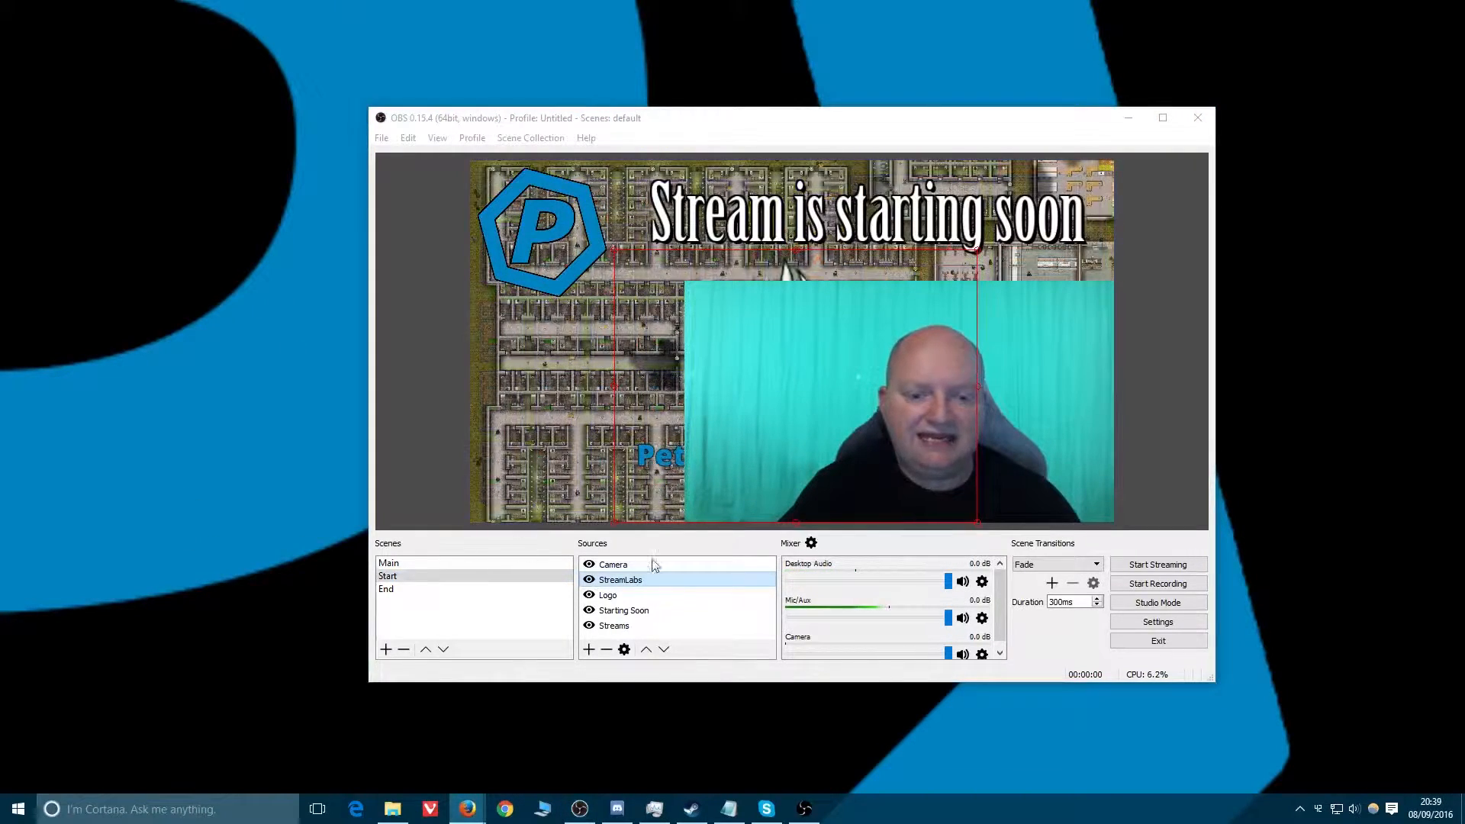
Move the Camera source below StreamLabs in the Start scene's source order.
left_click(624, 566)
left_click_drag(624, 568, 626, 588)
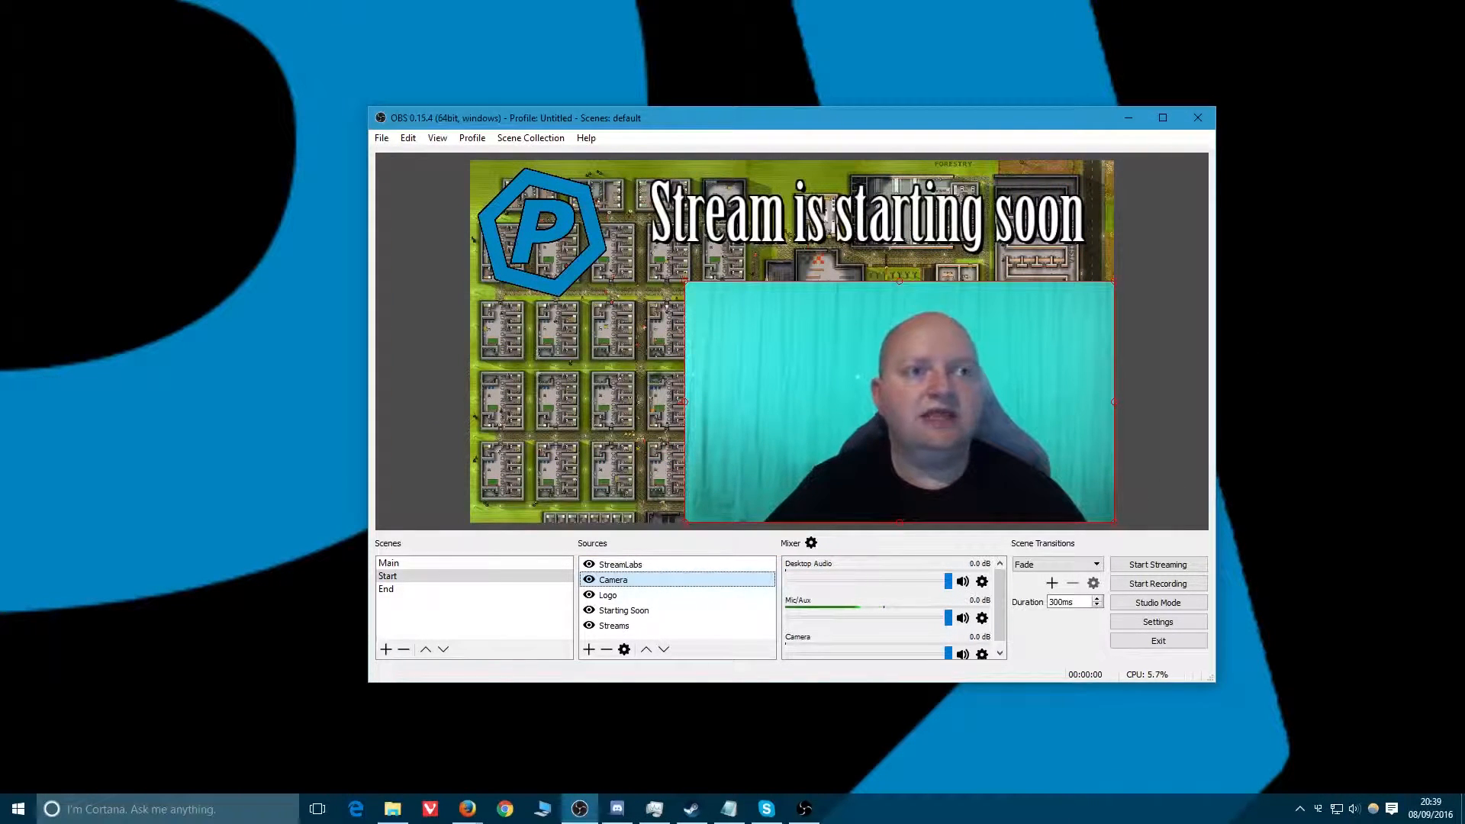
key("alt+Tab")
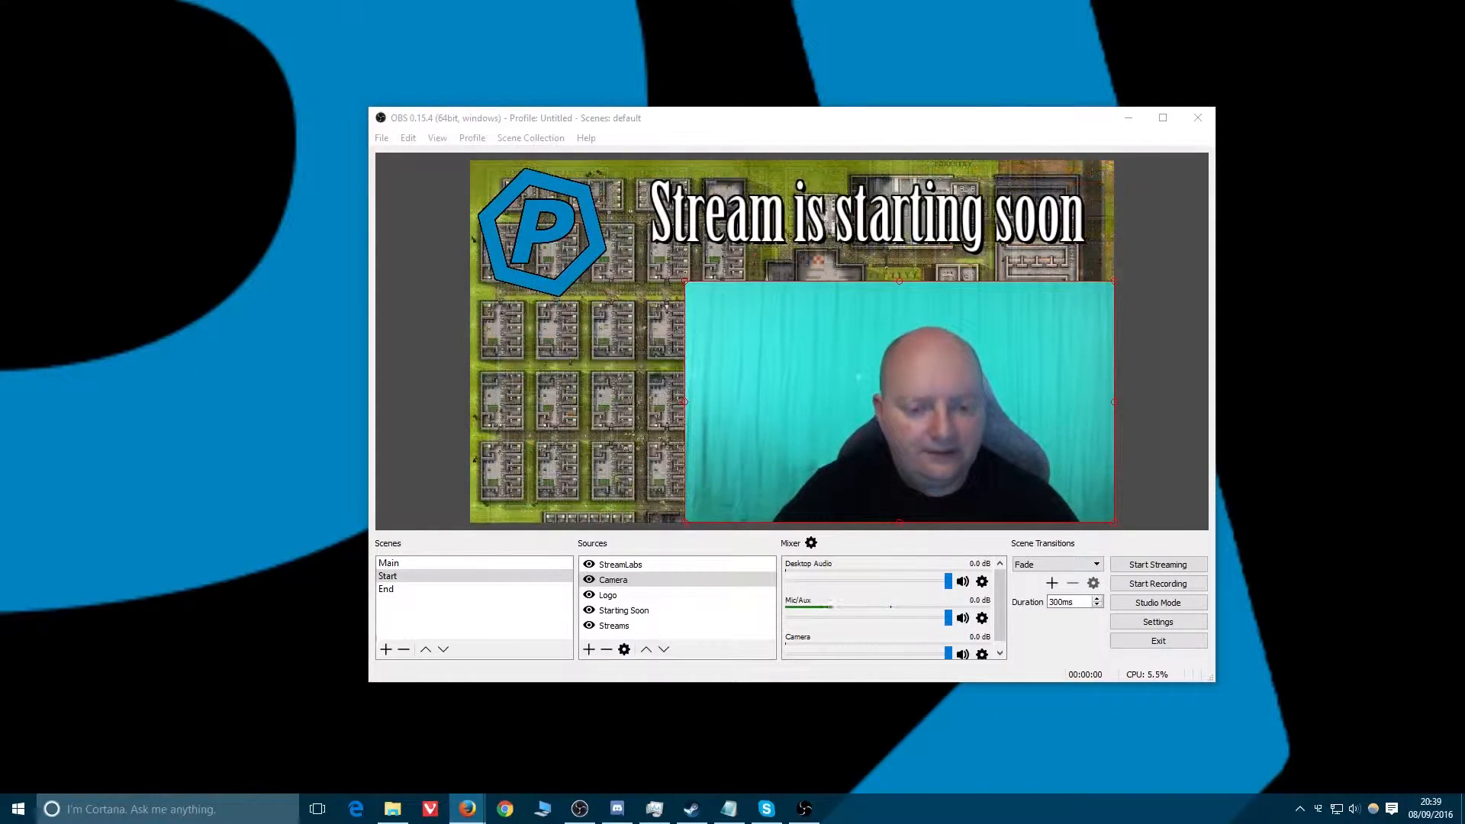
Resize the camera to a smaller box in the bottom-right corner of the Start scene.
left_click(625, 630)
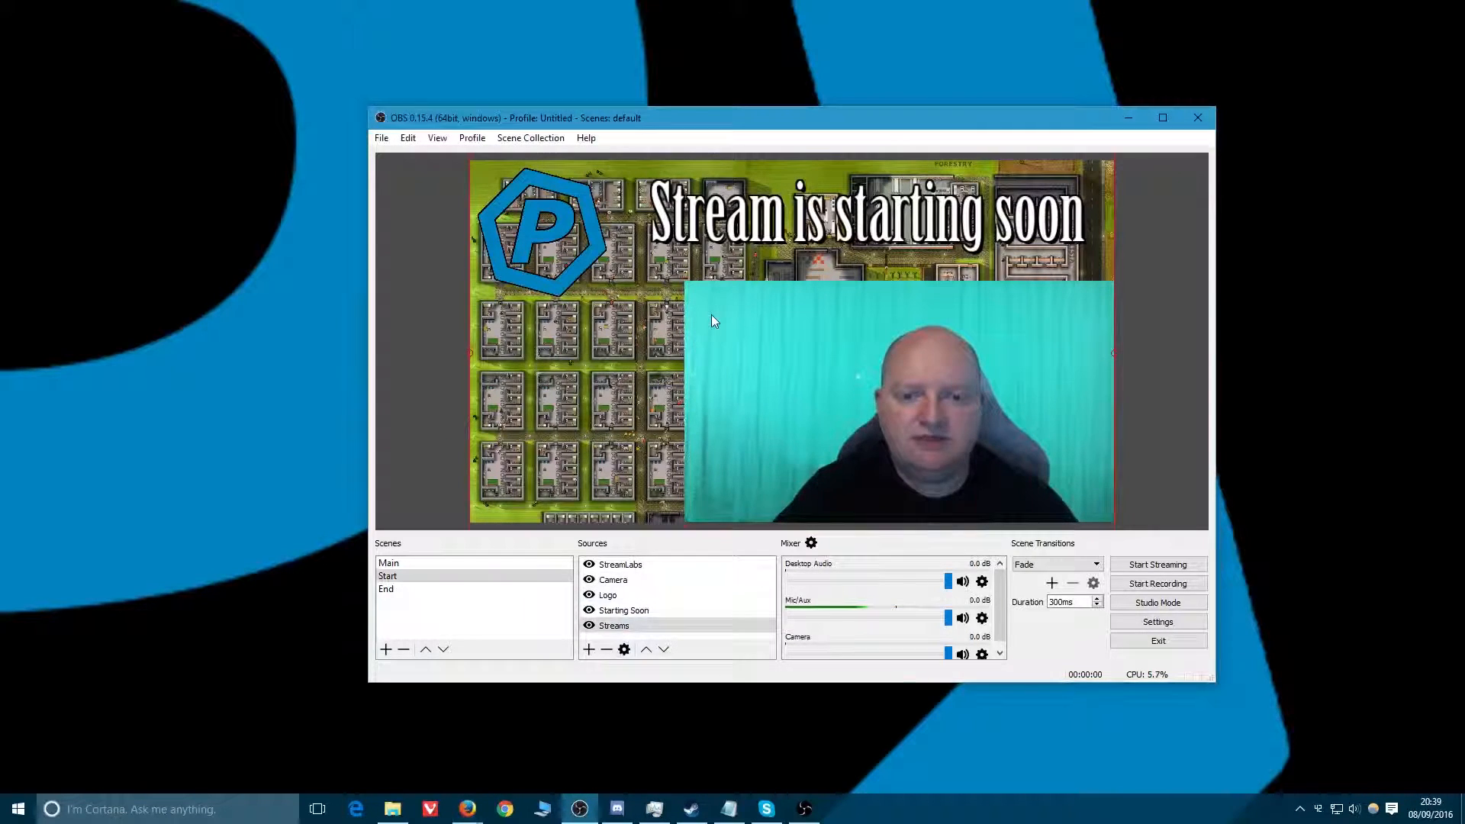
left_click(681, 295)
left_click(1055, 408)
left_click_drag(679, 288, 810, 355)
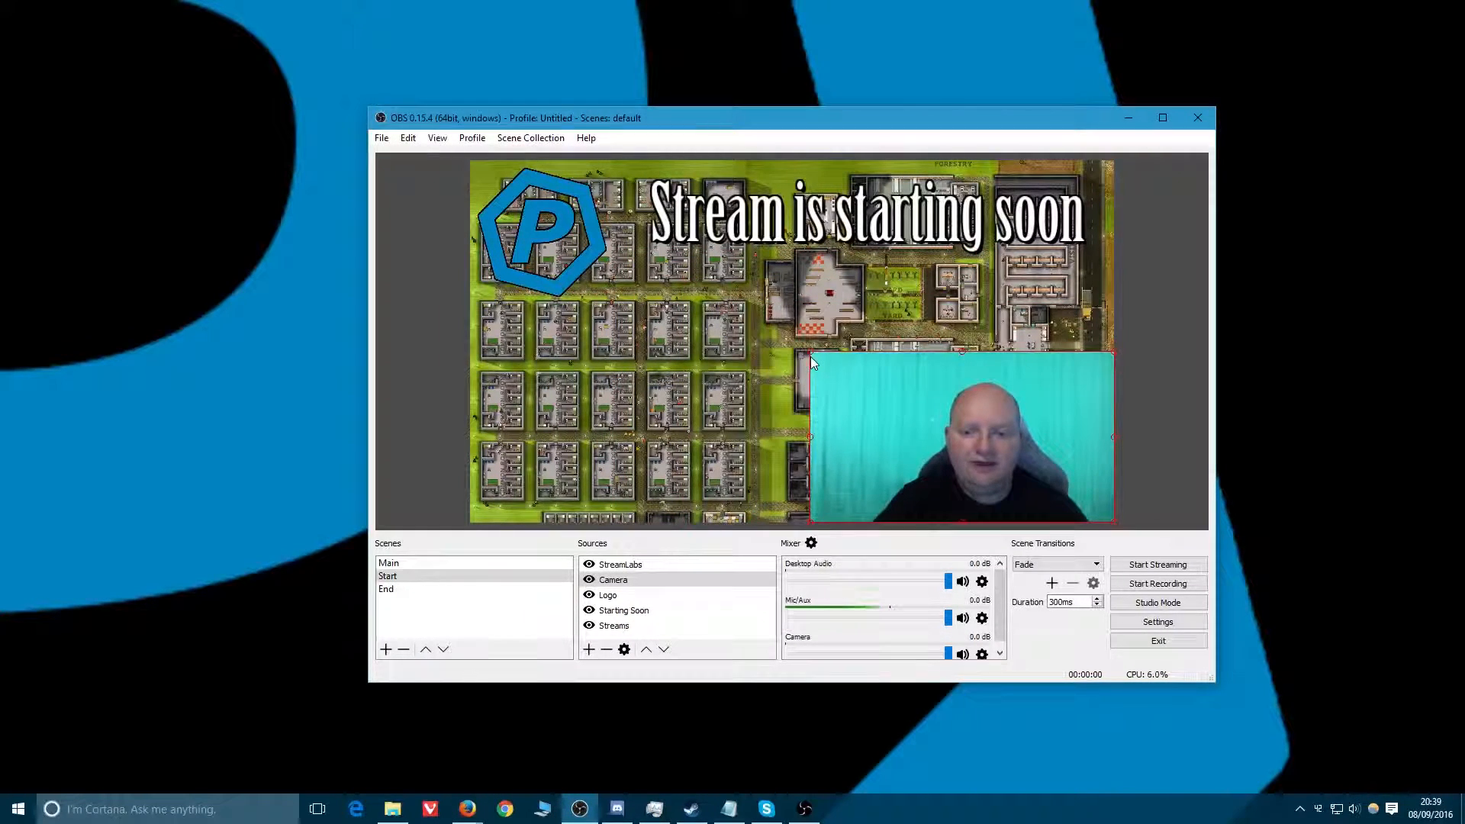
Add a Window Capture source named "Window Capture Rim" to the Start scene.
right_click(618, 584)
mouse_move(660, 588)
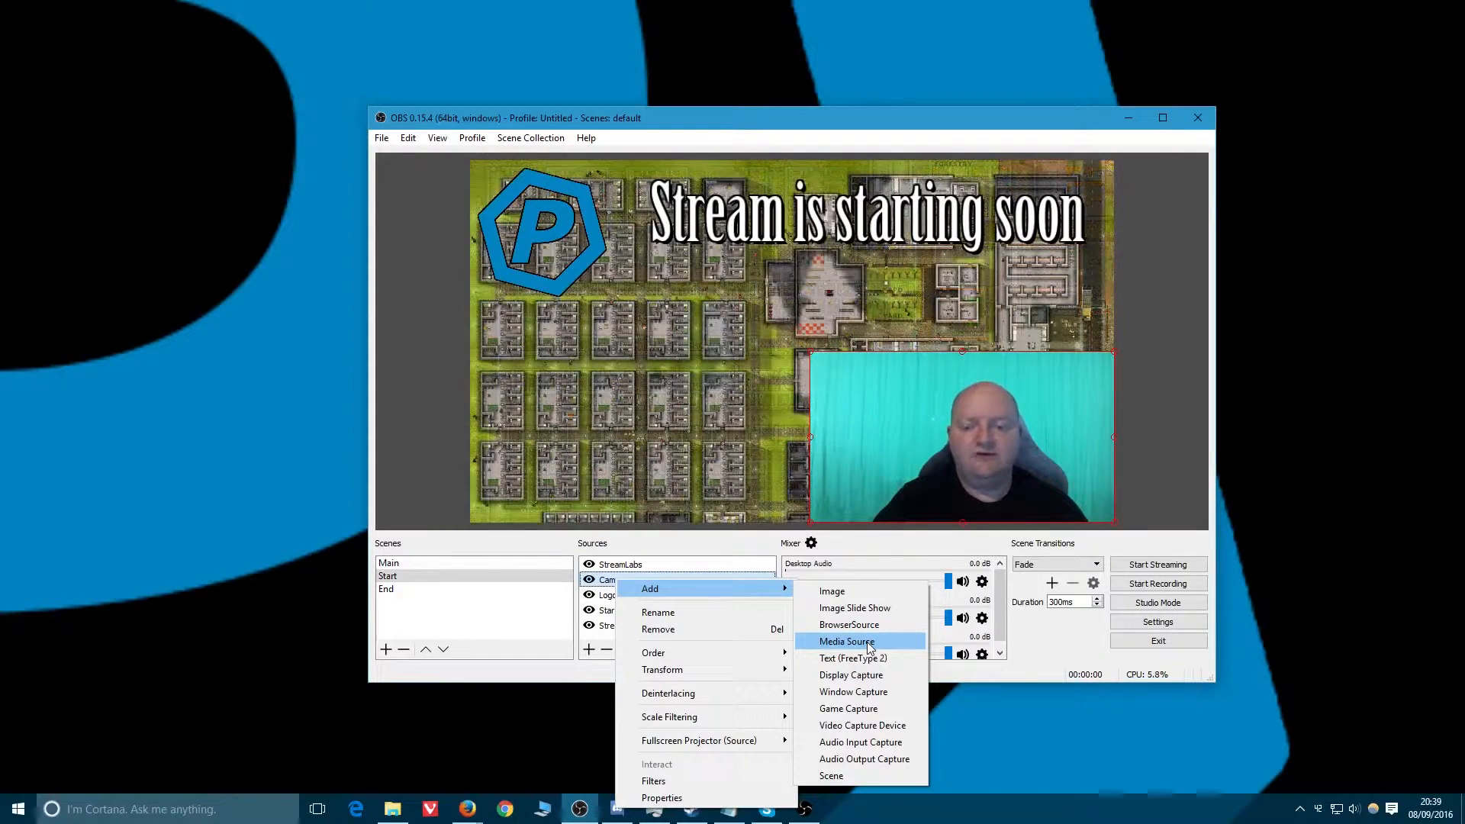
left_click(854, 693)
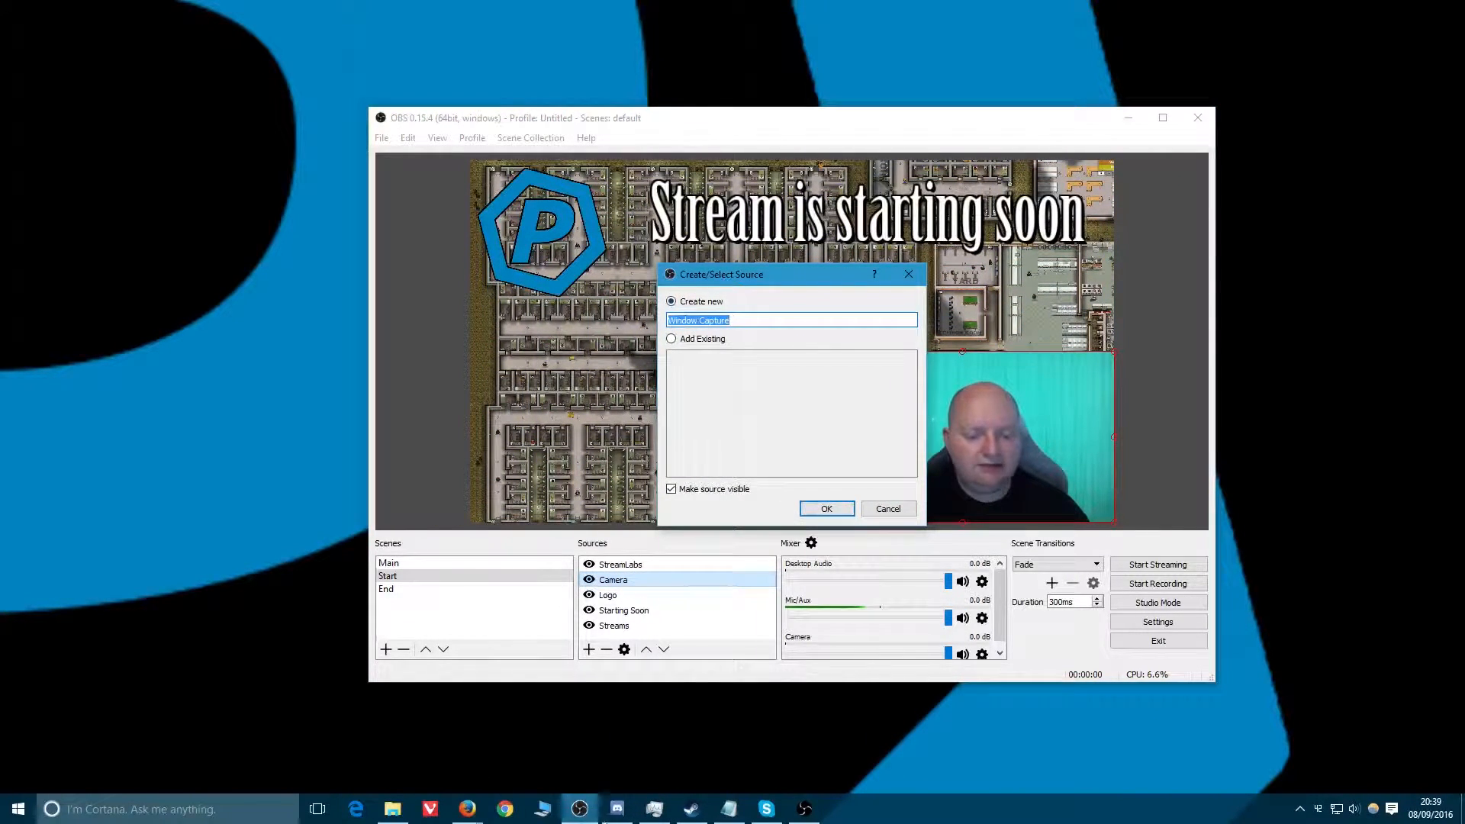
left_click(1299, 809)
left_click(1305, 712)
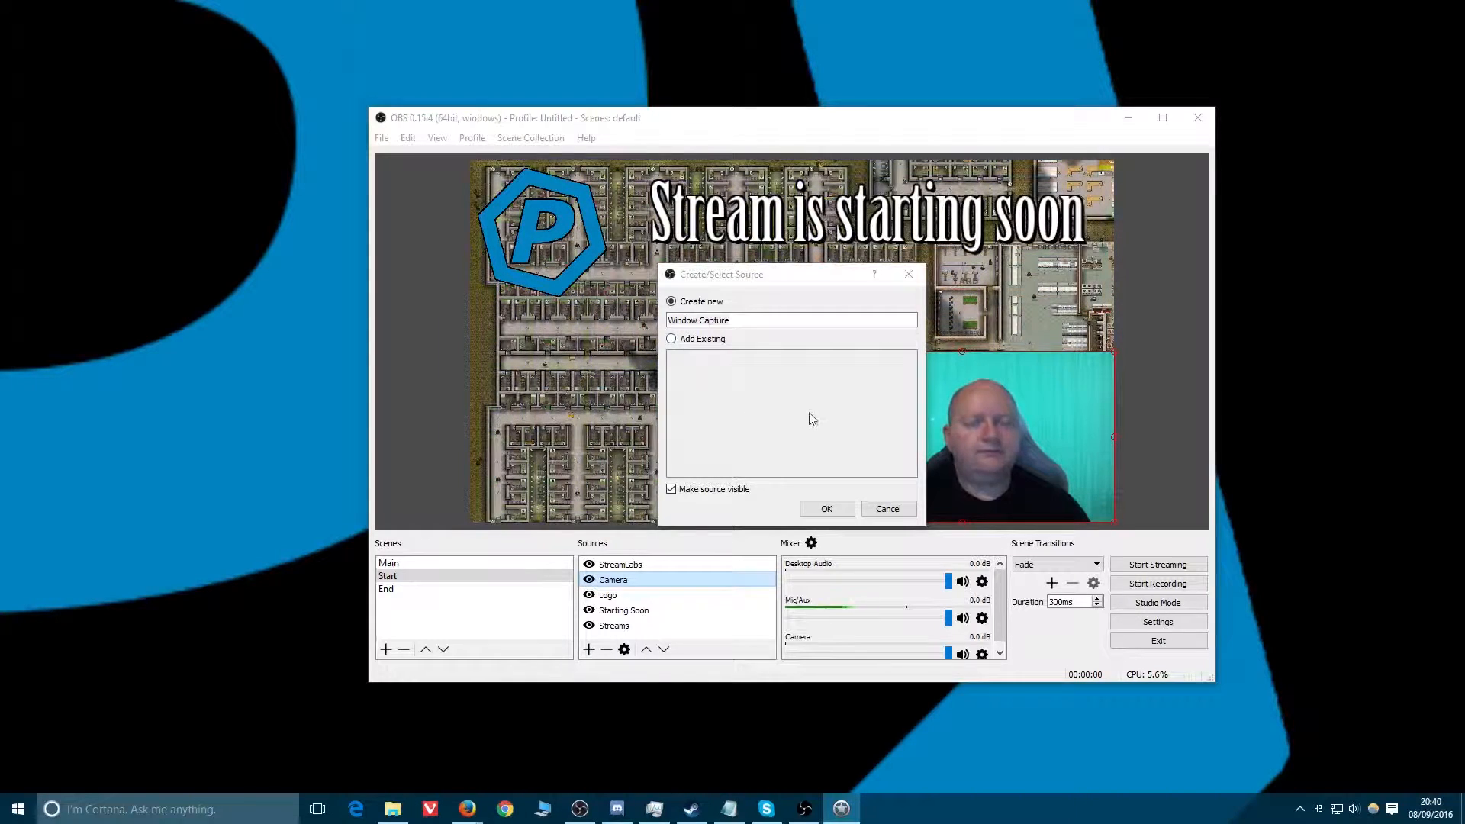
left_click_drag(734, 321, 669, 320)
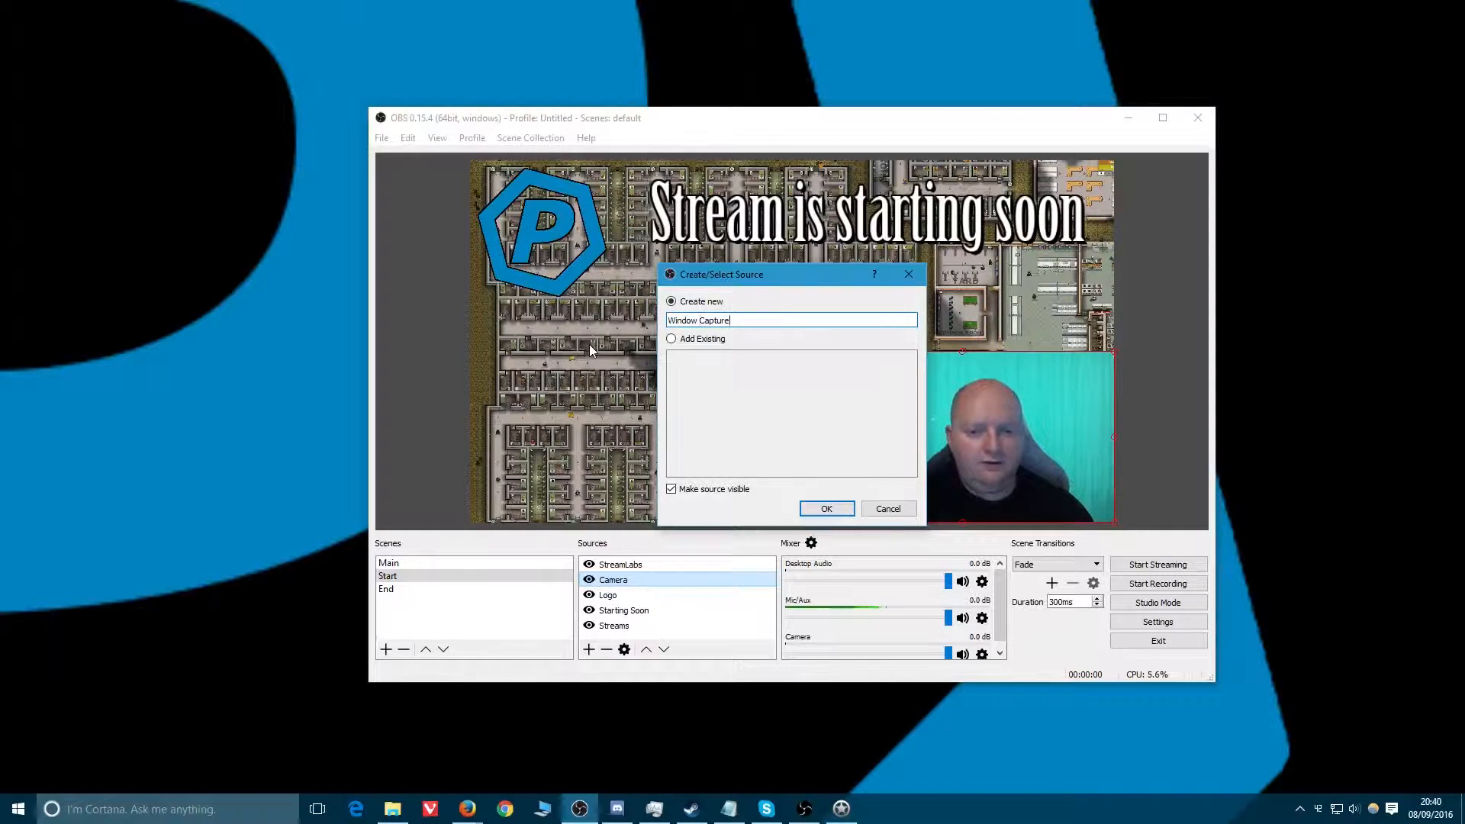
type("Rim")
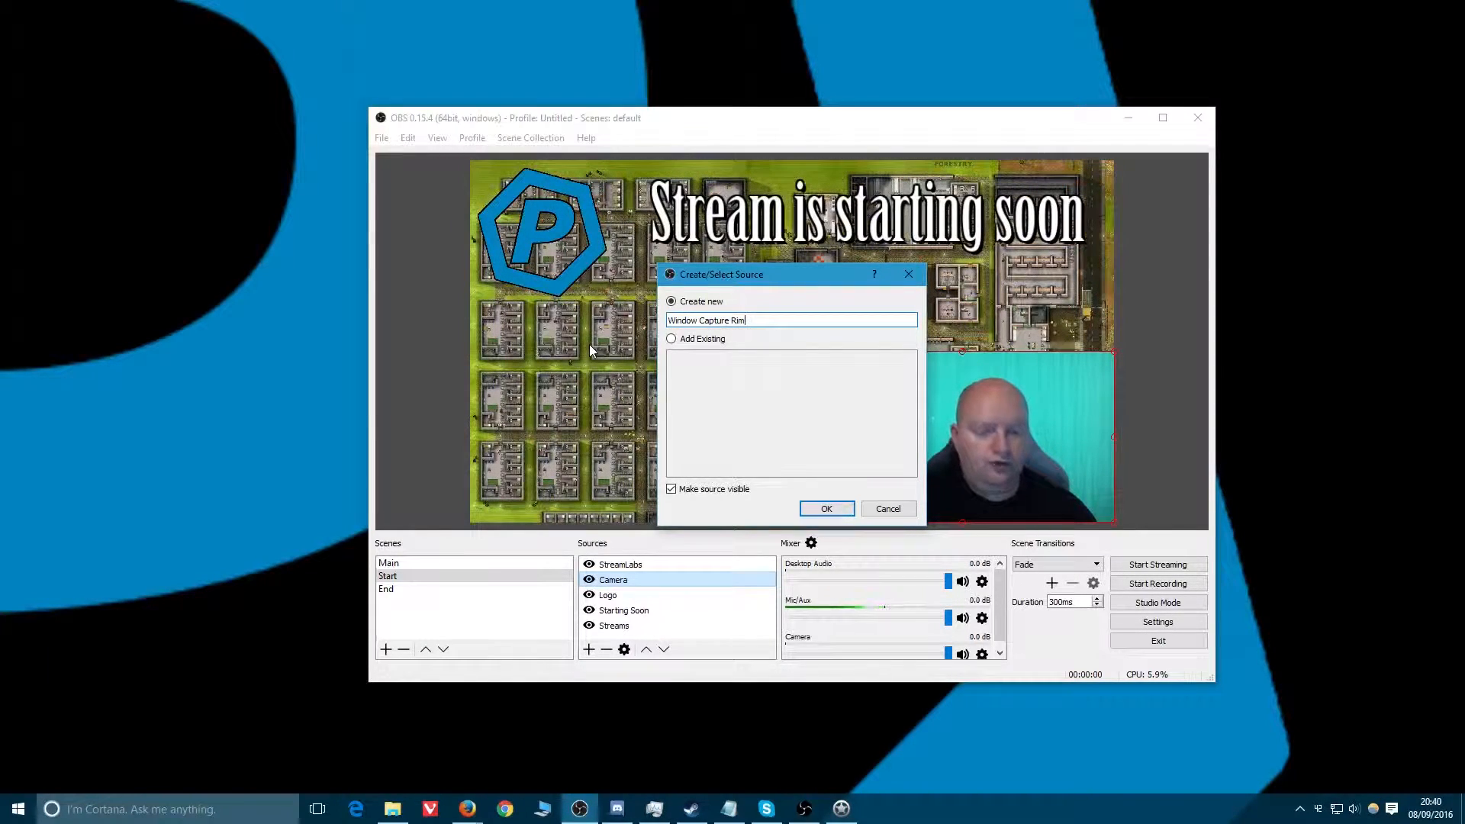
key("Return")
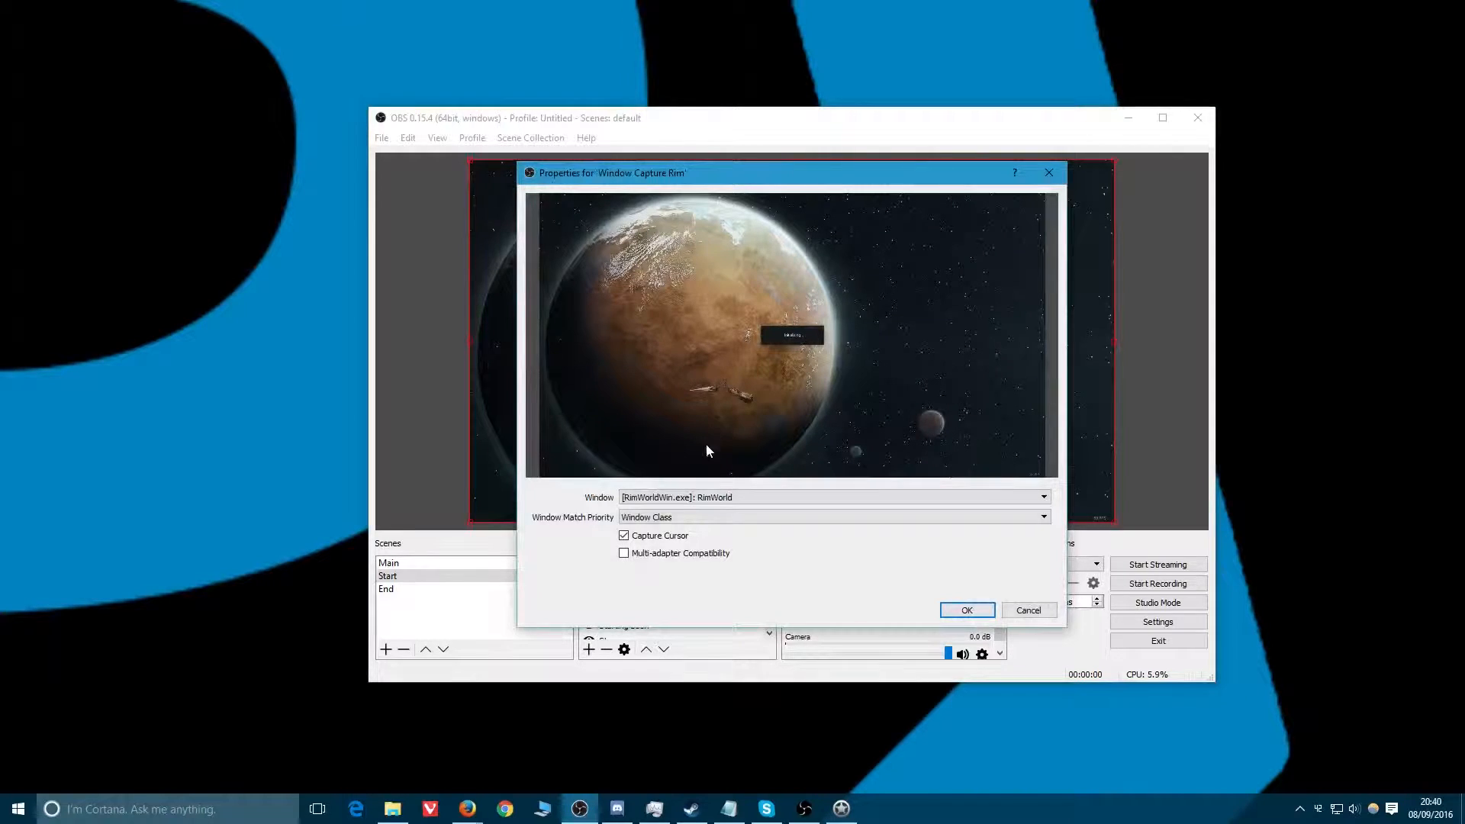
Set the capture window to RimWorld, keep Window Class match priority, and confirm the properties.
left_click(744, 497)
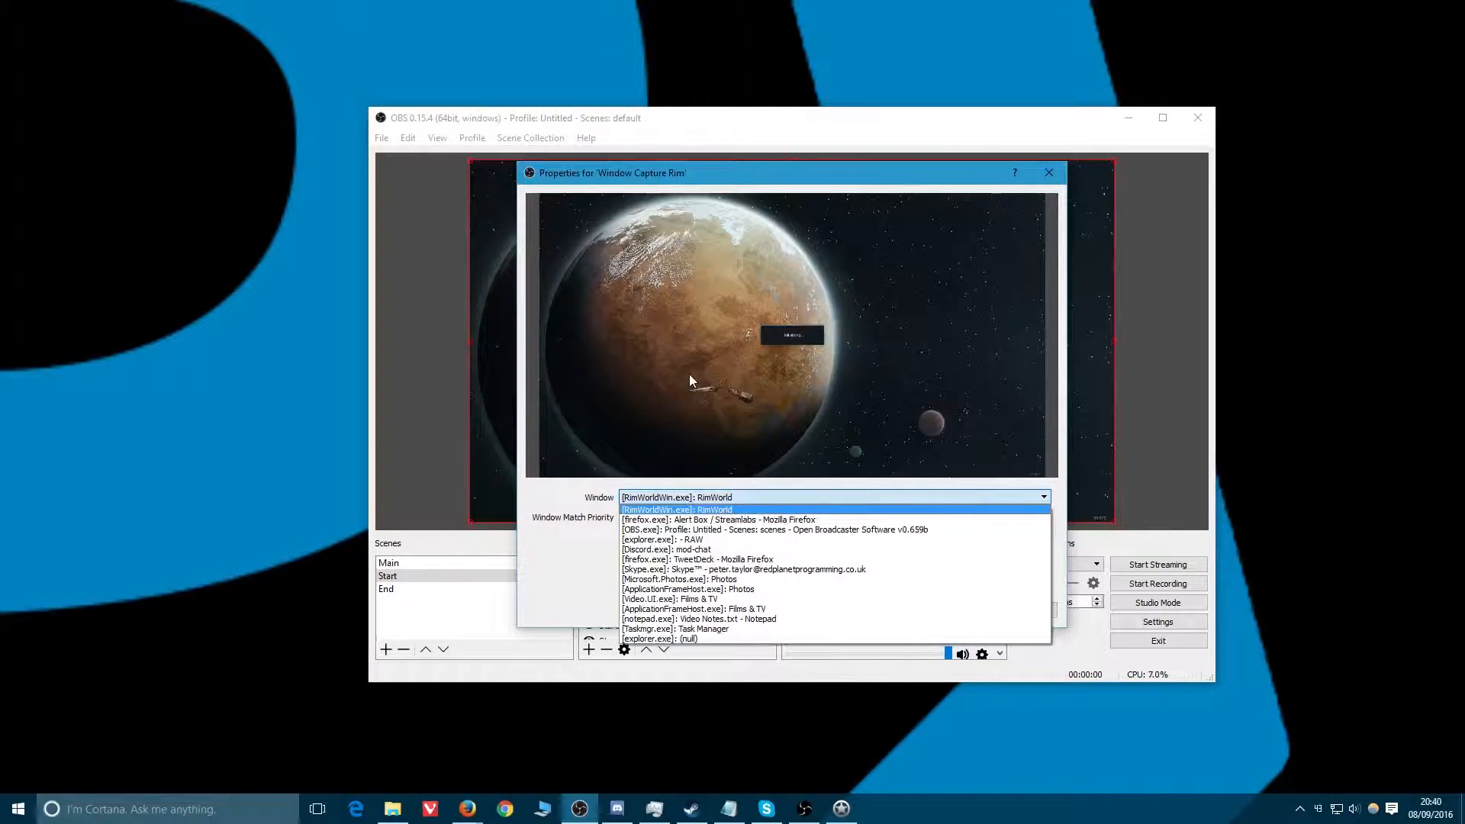
left_click(679, 510)
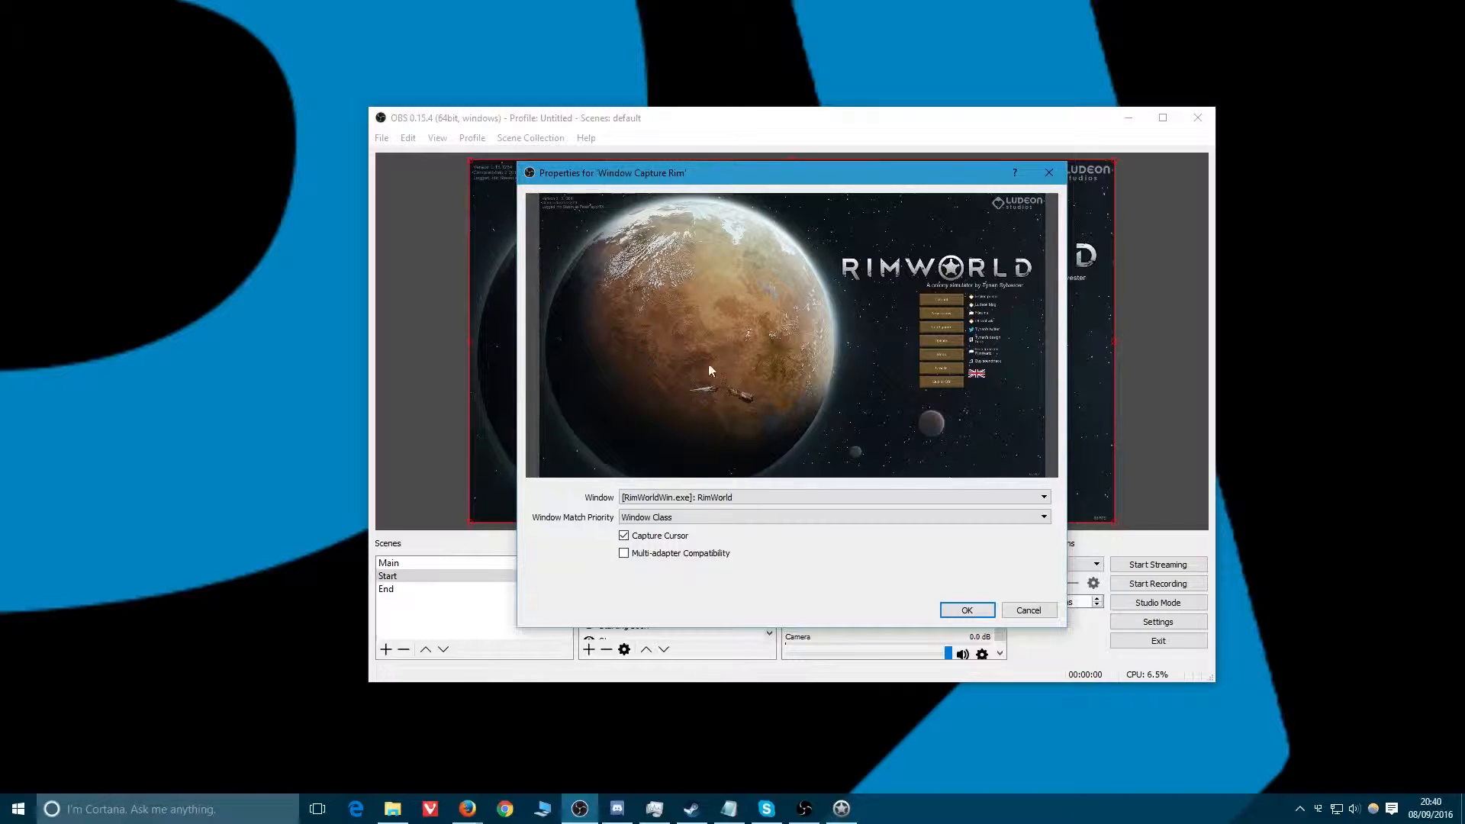
left_click(642, 523)
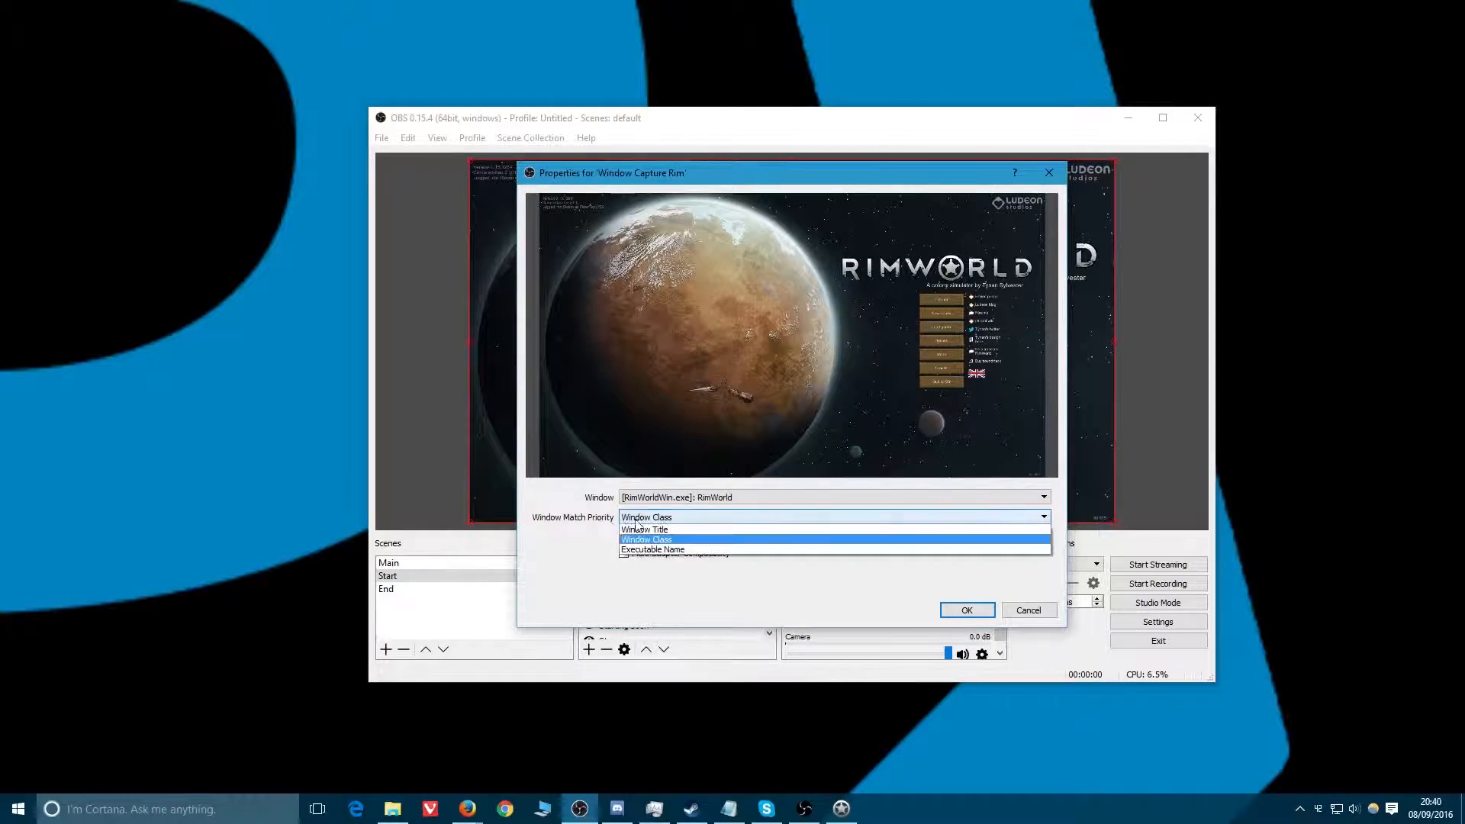
left_click(615, 607)
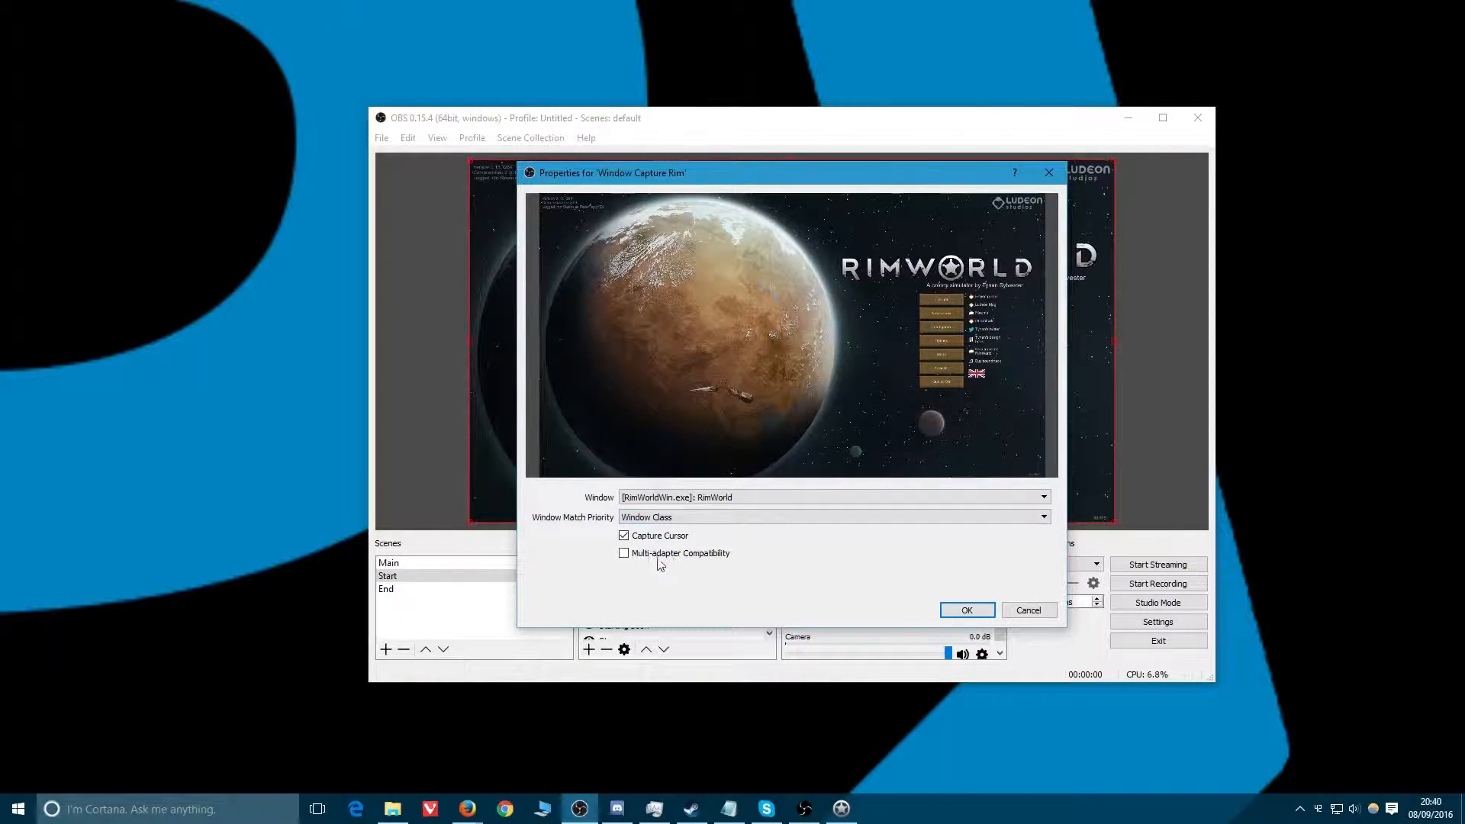
left_click(972, 615)
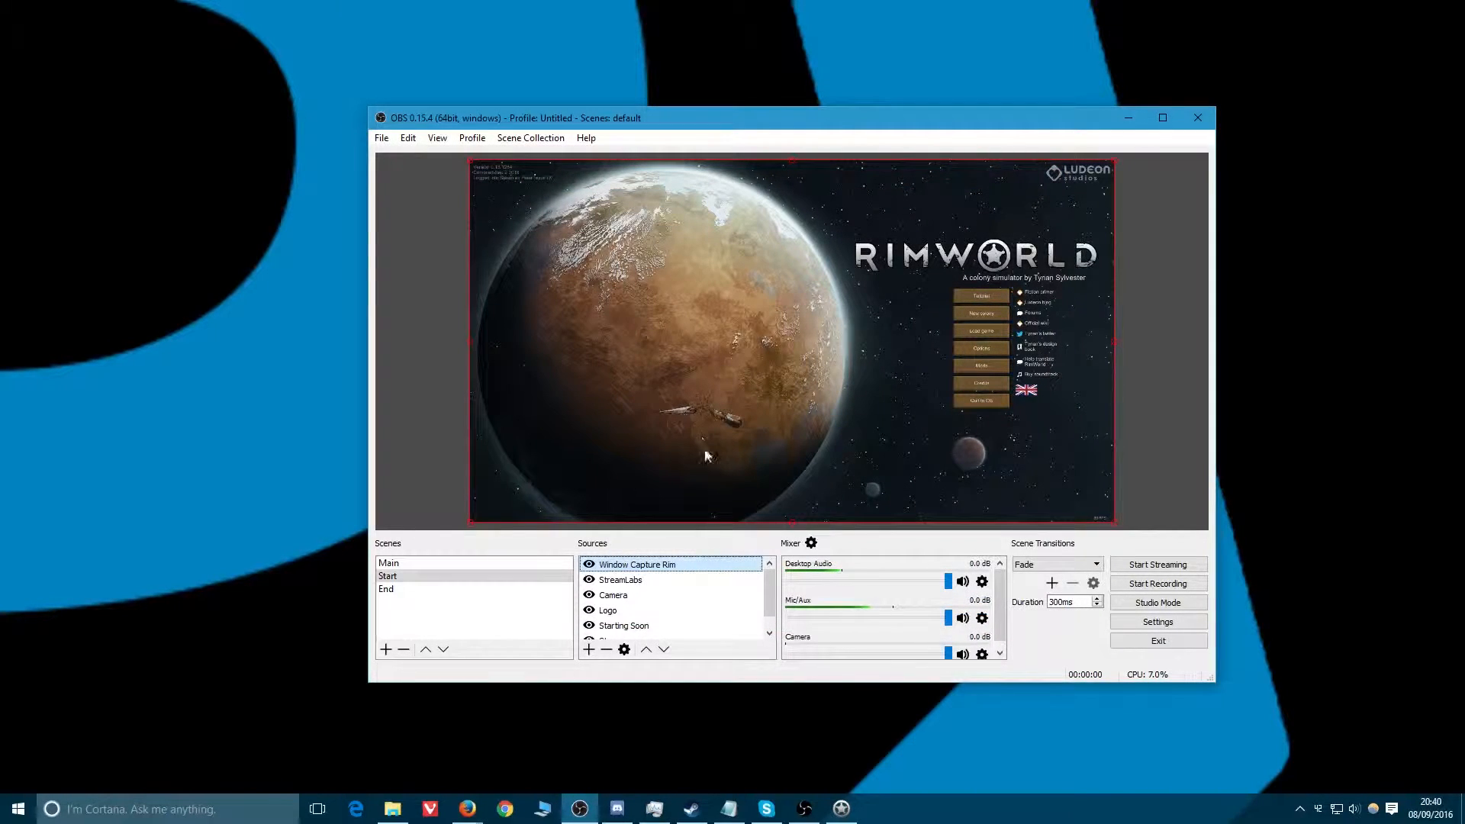
Move the Window Capture Rim source below Starting Soon in the source order.
scroll(745, 602, "down", 1)
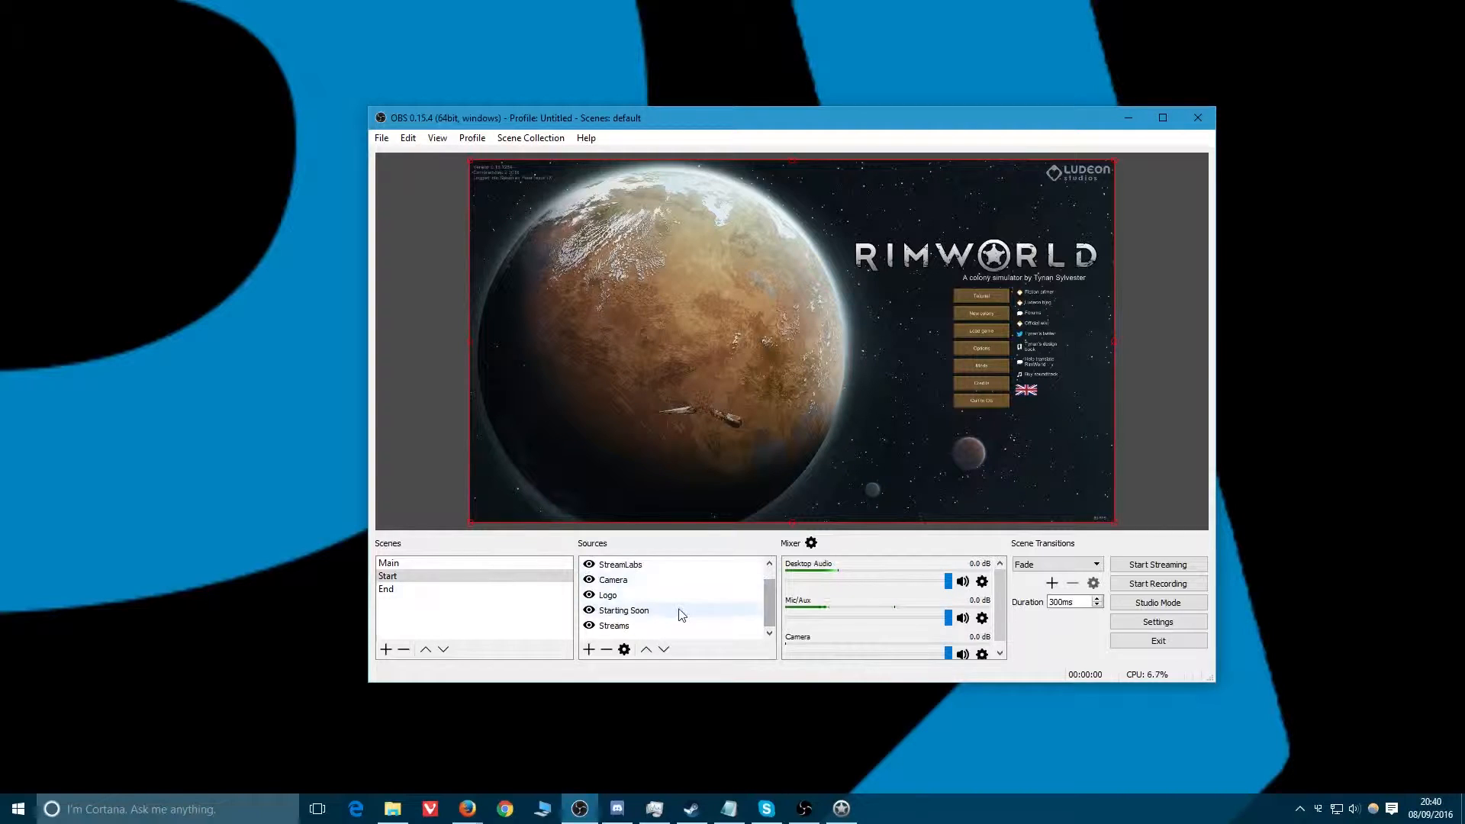
scroll(681, 613, "up", 1)
left_click_drag(623, 567, 623, 622)
scroll(625, 617, "down", 1)
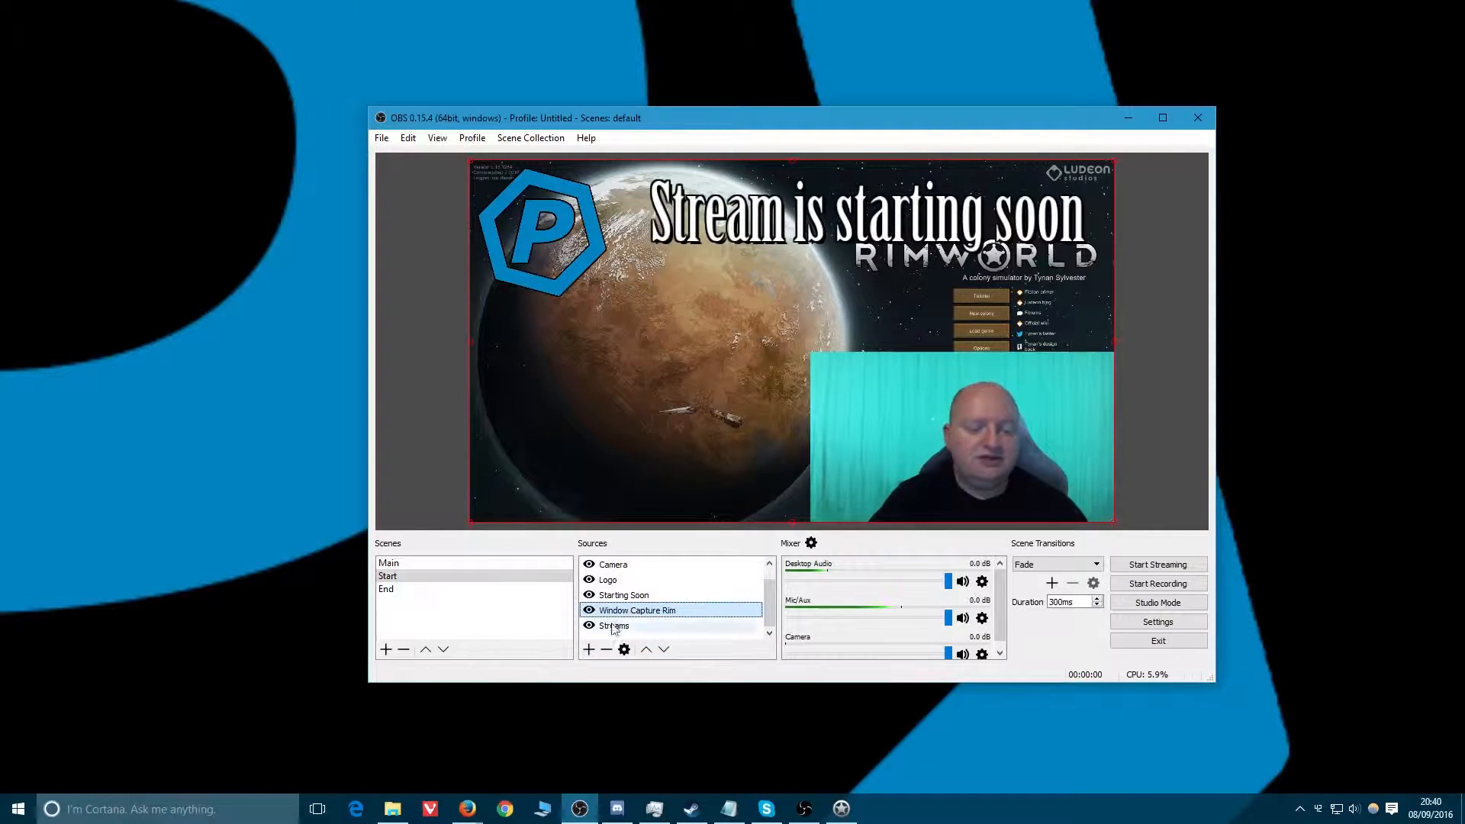
Remove the Window Capture Rim source from the Start scene.
left_click(605, 649)
left_click(837, 421)
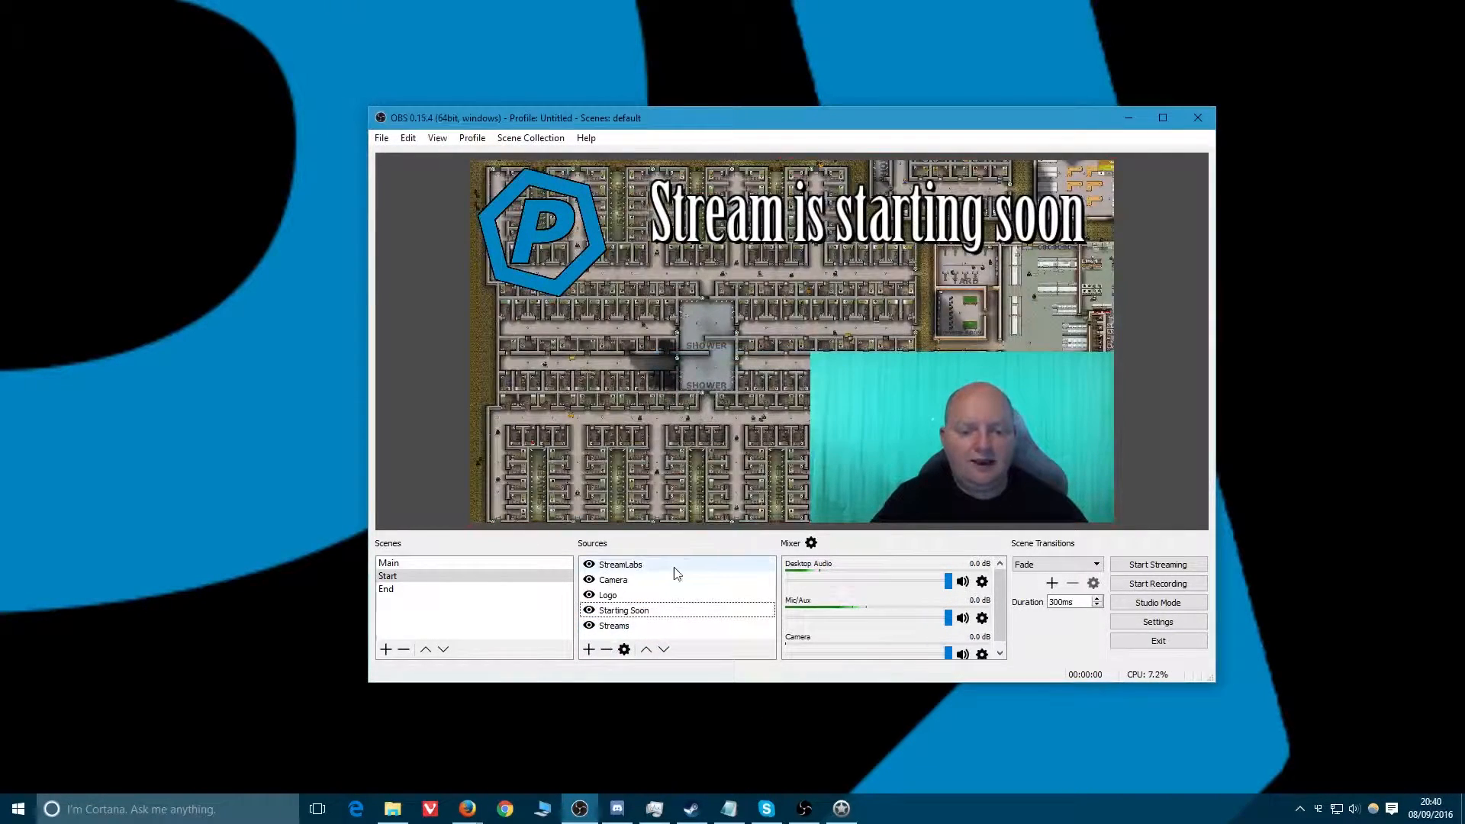
Remove the Camera source from the Start scene.
left_click(614, 580)
left_click(605, 649)
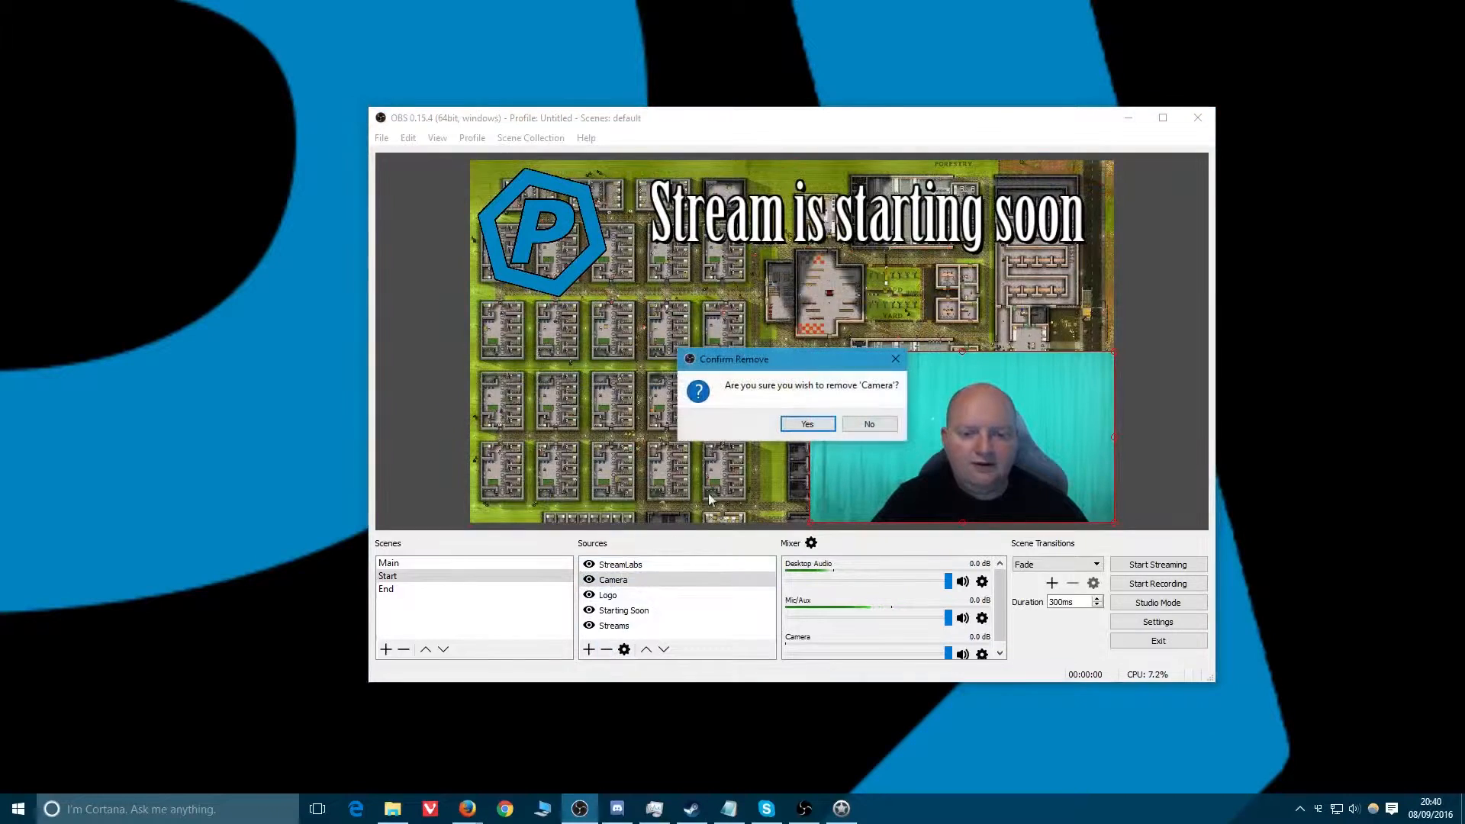
left_click(806, 424)
Switch to the Main scene and hide the Monitor 1 source.
left_click(425, 563)
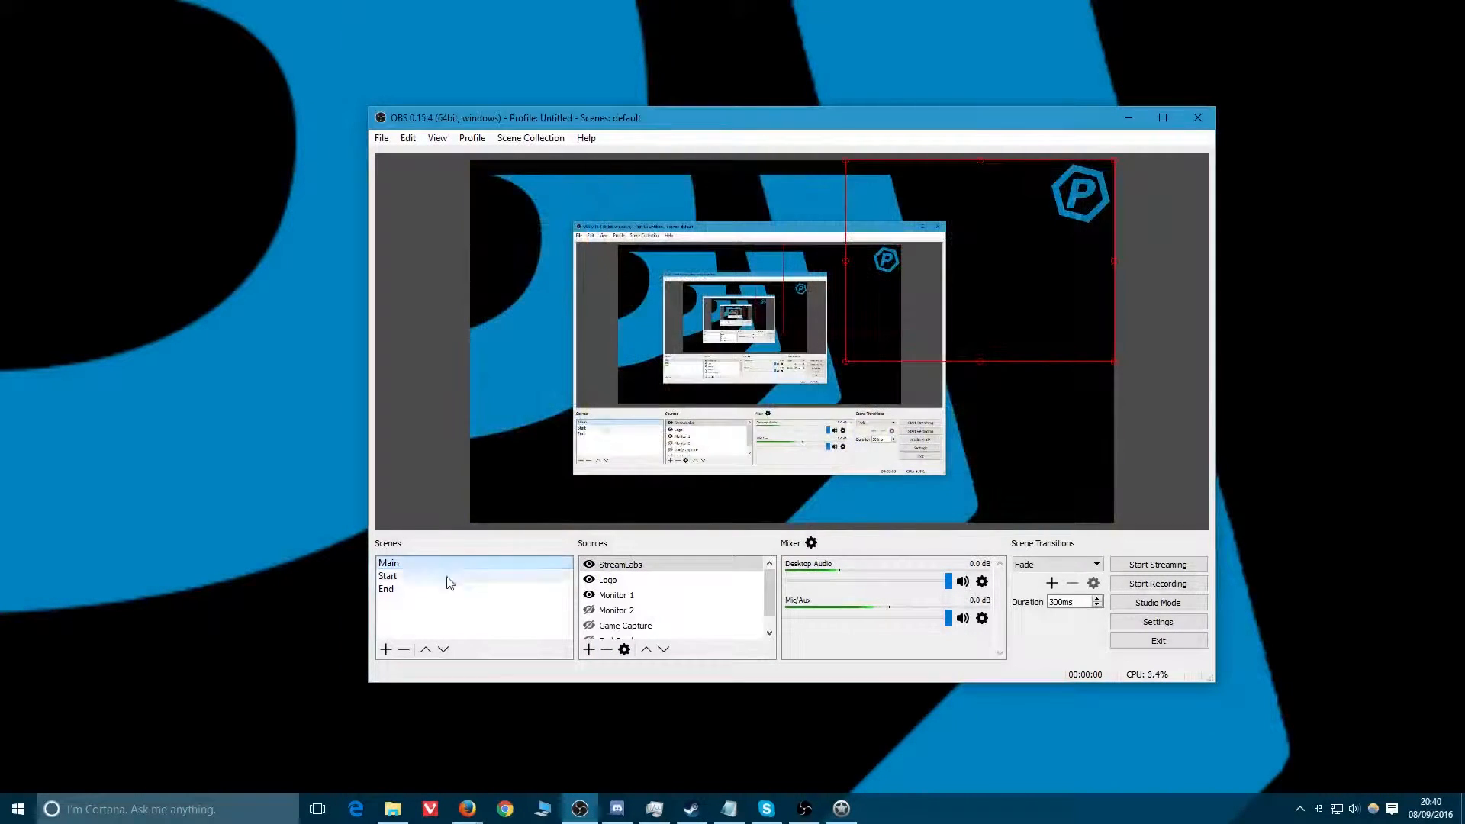
left_click(588, 595)
Add a Video Capture Device source named Camera to the Main scene.
left_click(588, 651)
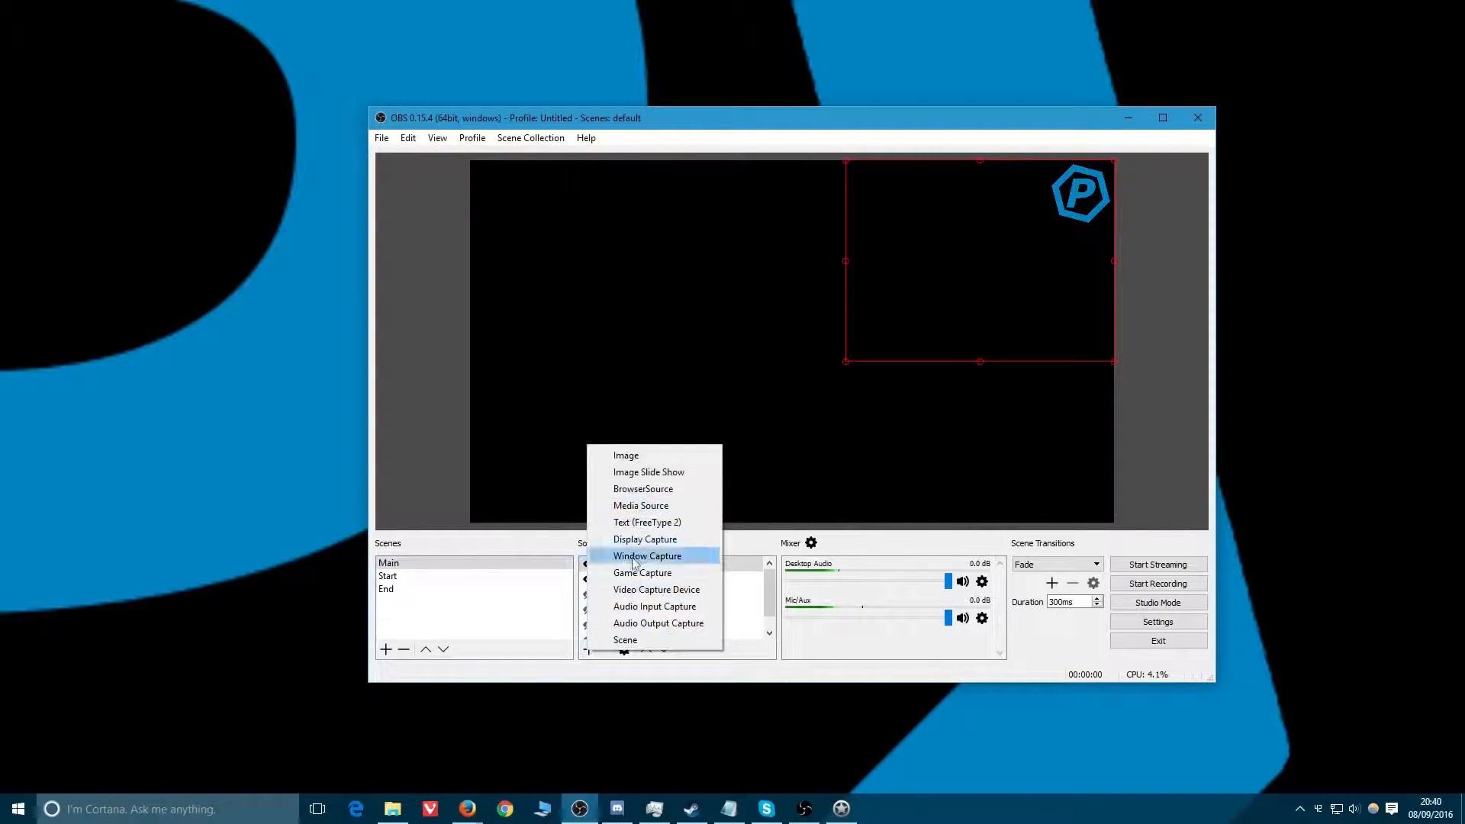
left_click(645, 589)
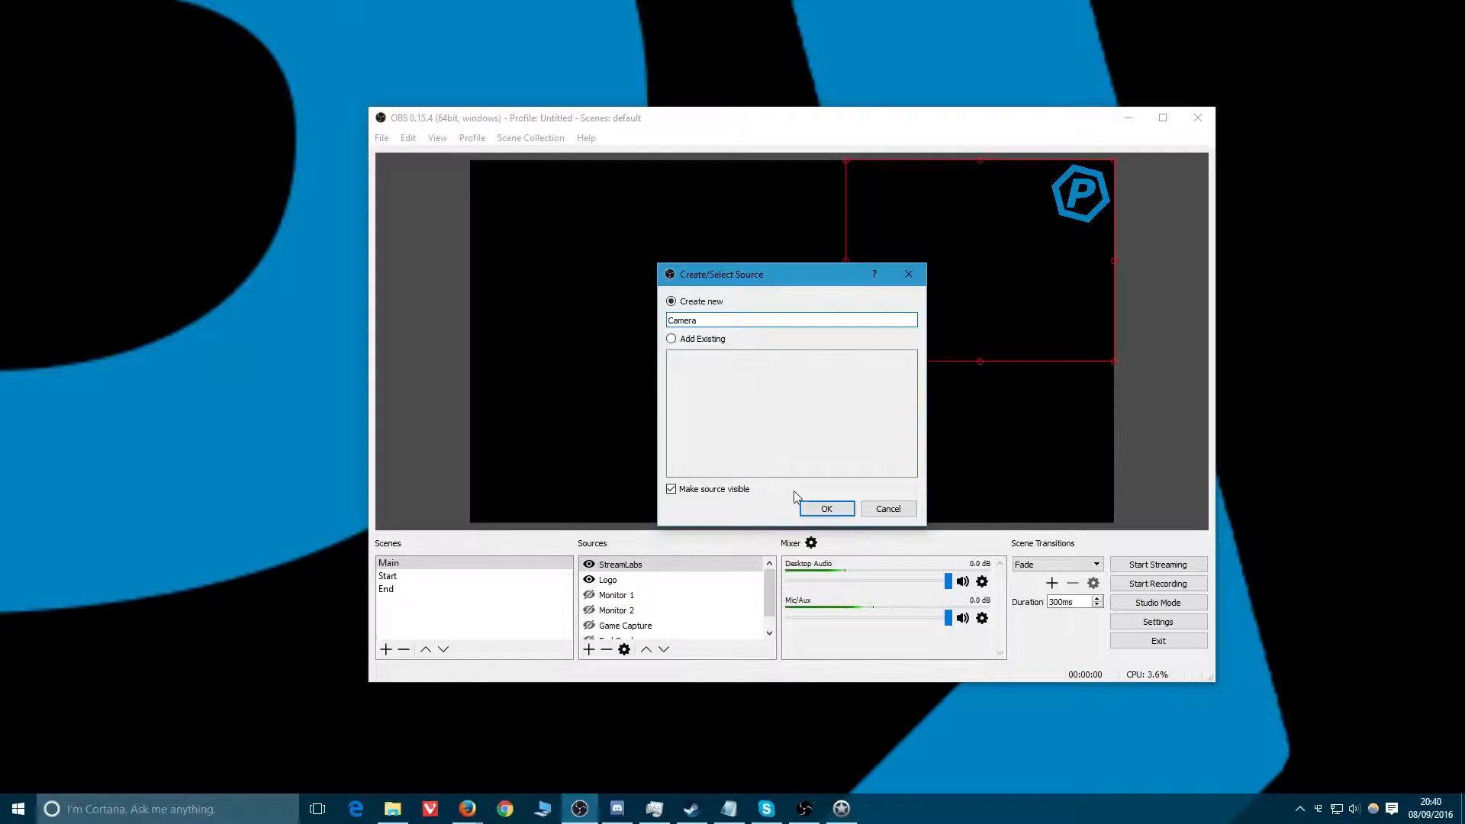
left_click(820, 509)
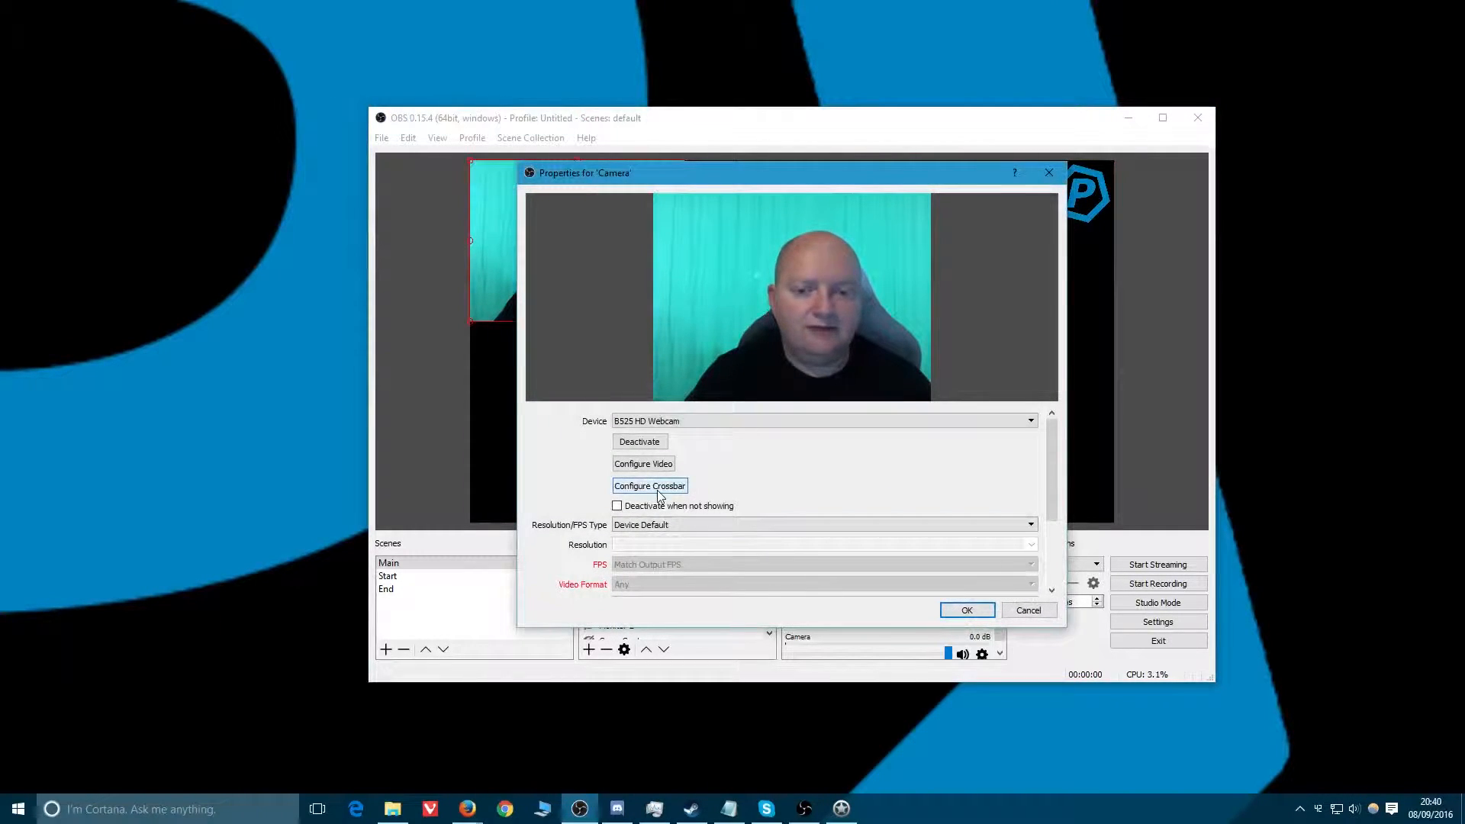
Set the Camera's Resolution/FPS Type to Custom with resolution 1280x720 and confirm.
left_click(640, 525)
left_click(639, 544)
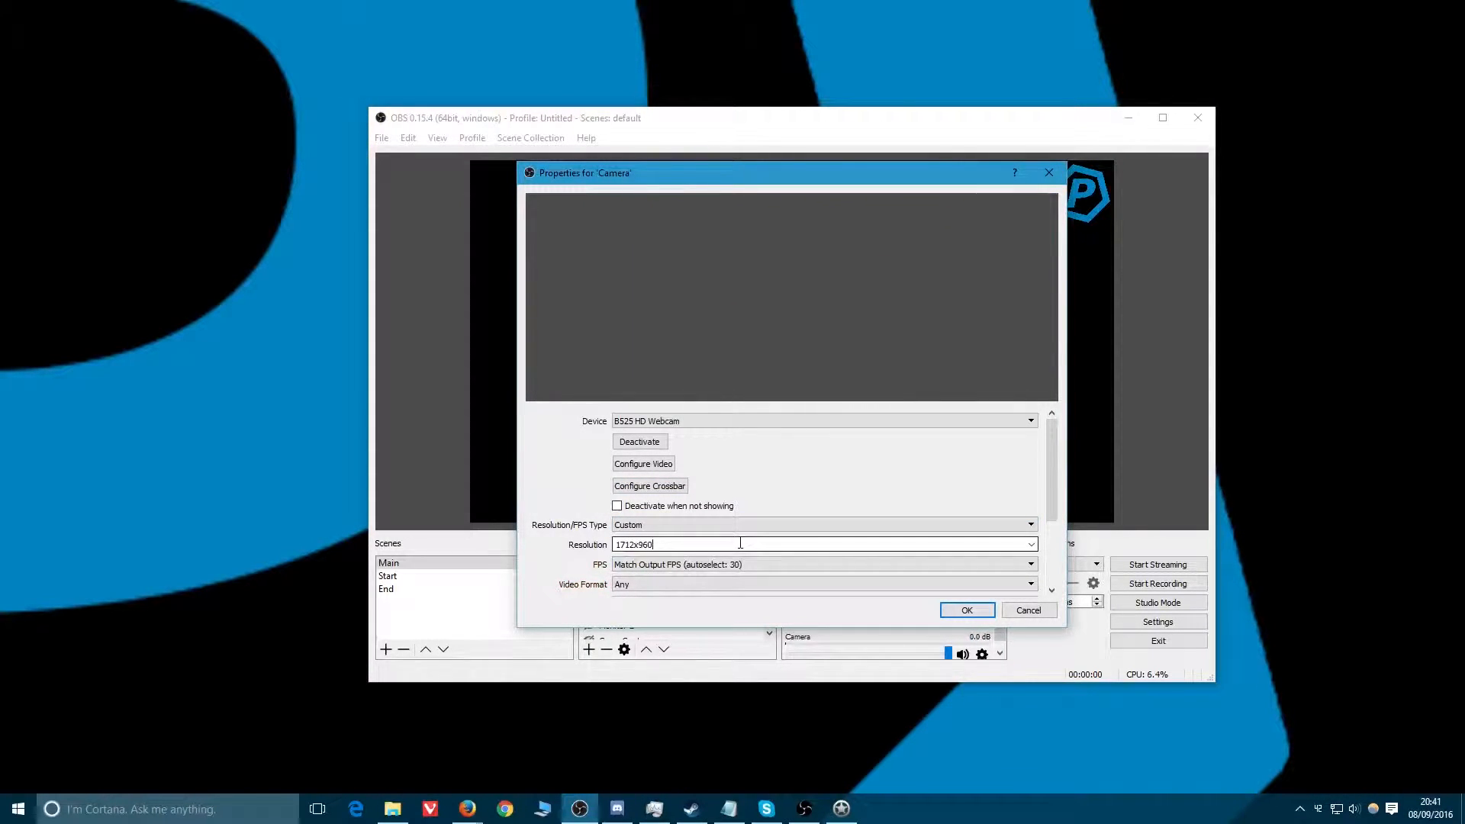
left_click(1031, 544)
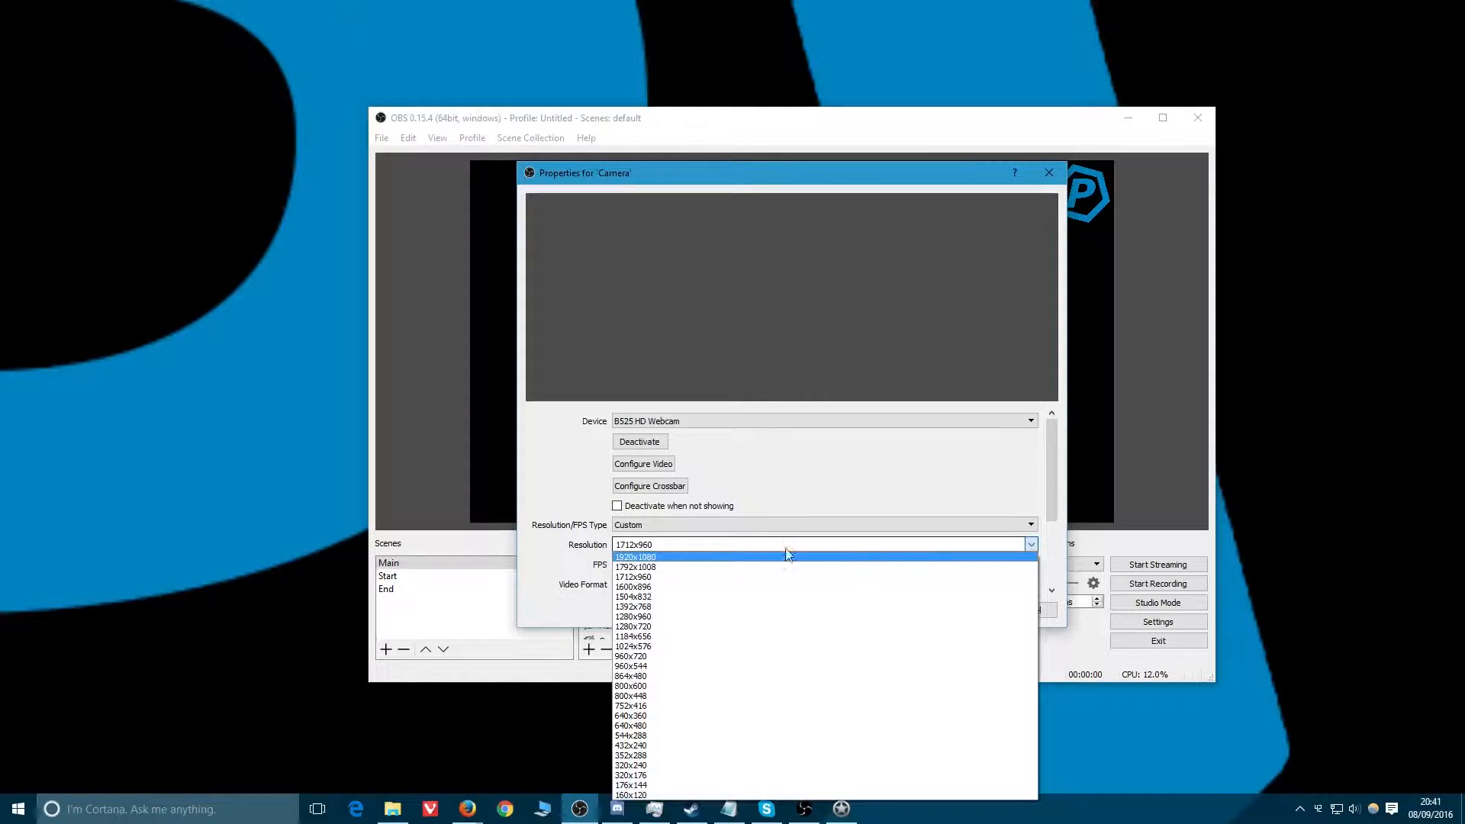
left_click(662, 626)
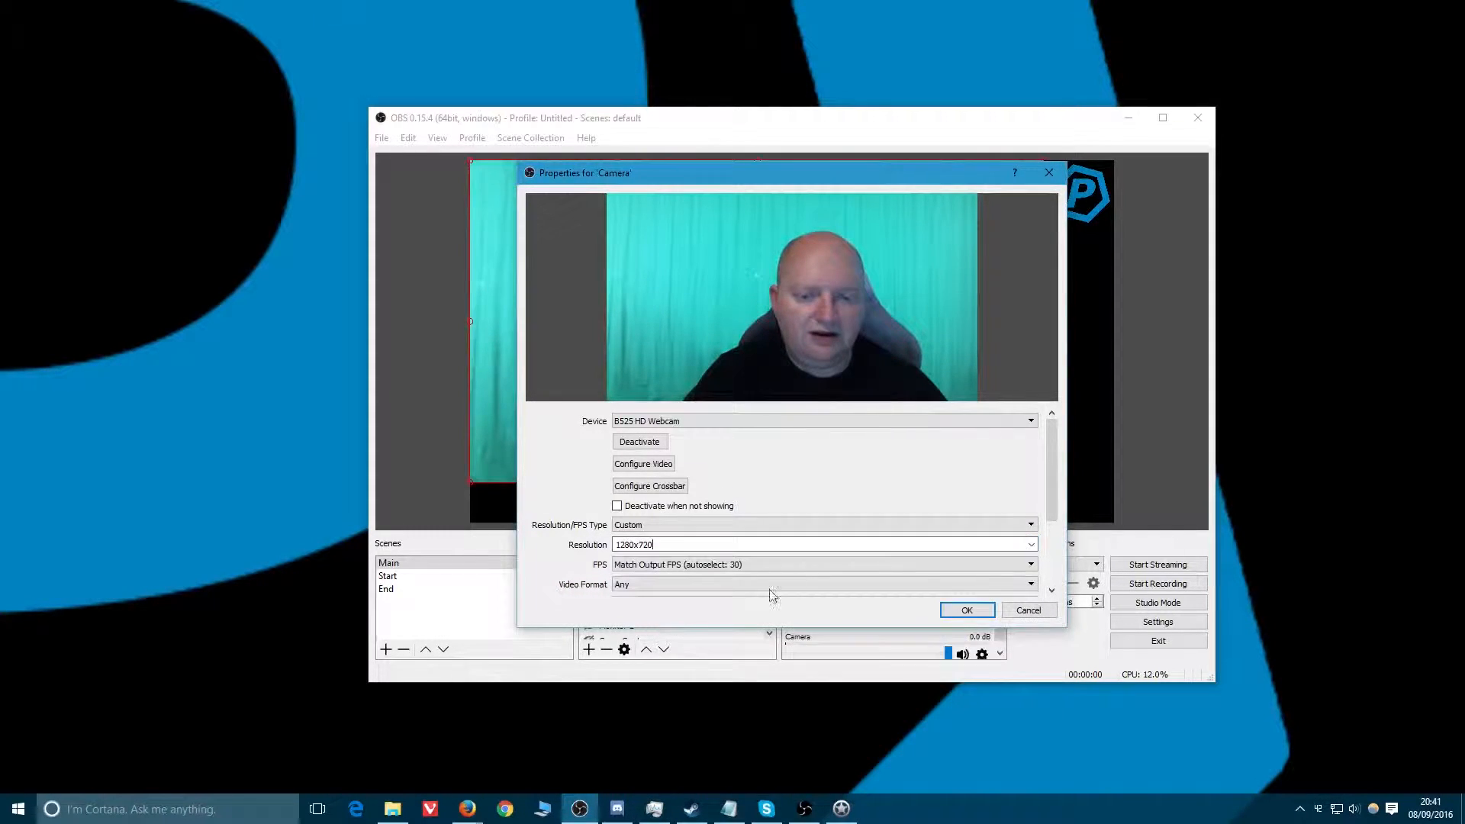
left_click(966, 611)
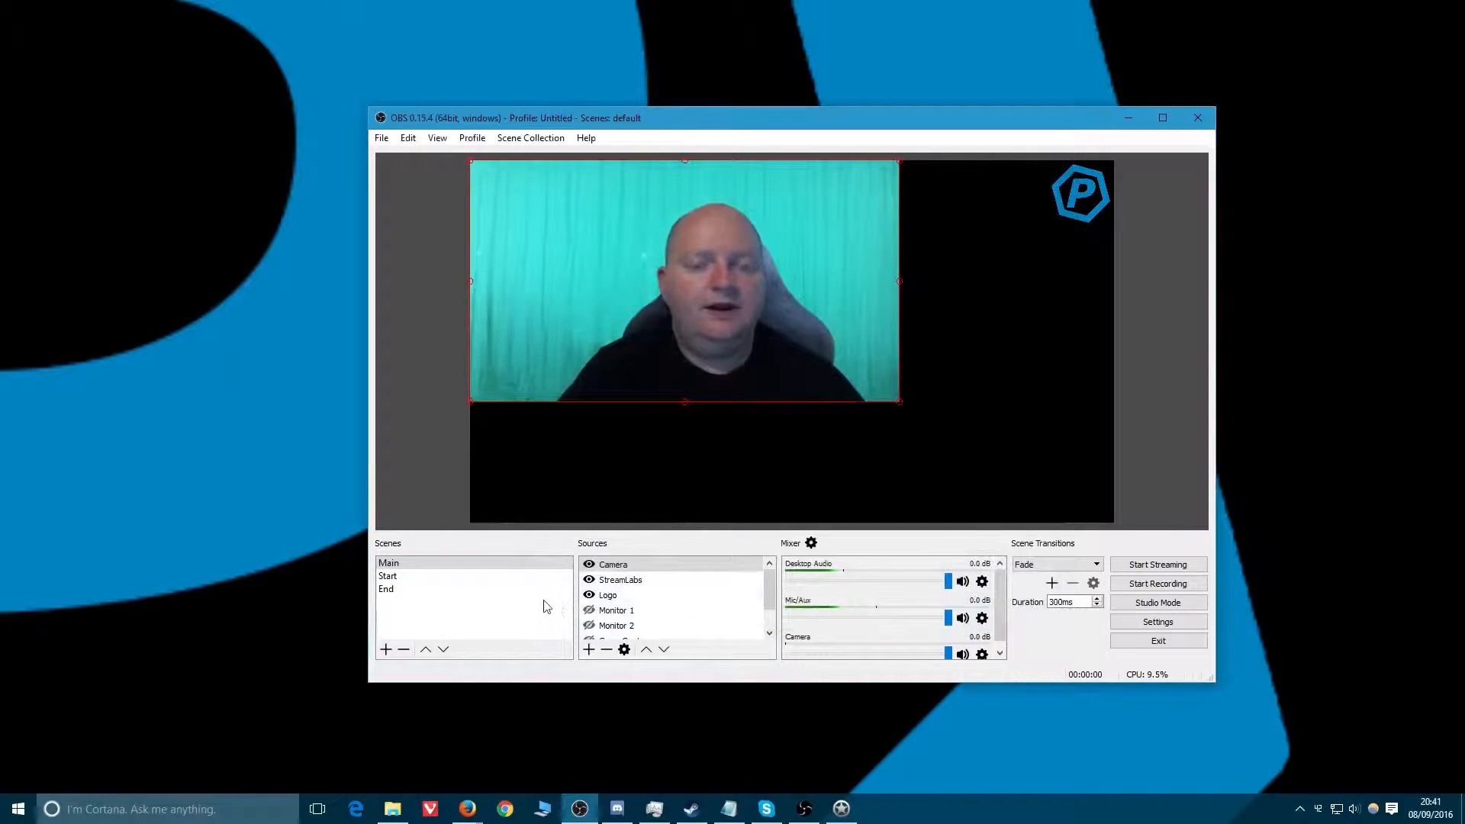
Move the camera to the bottom-right corner and shrink it to a smaller box.
left_click_drag(656, 282, 868, 402)
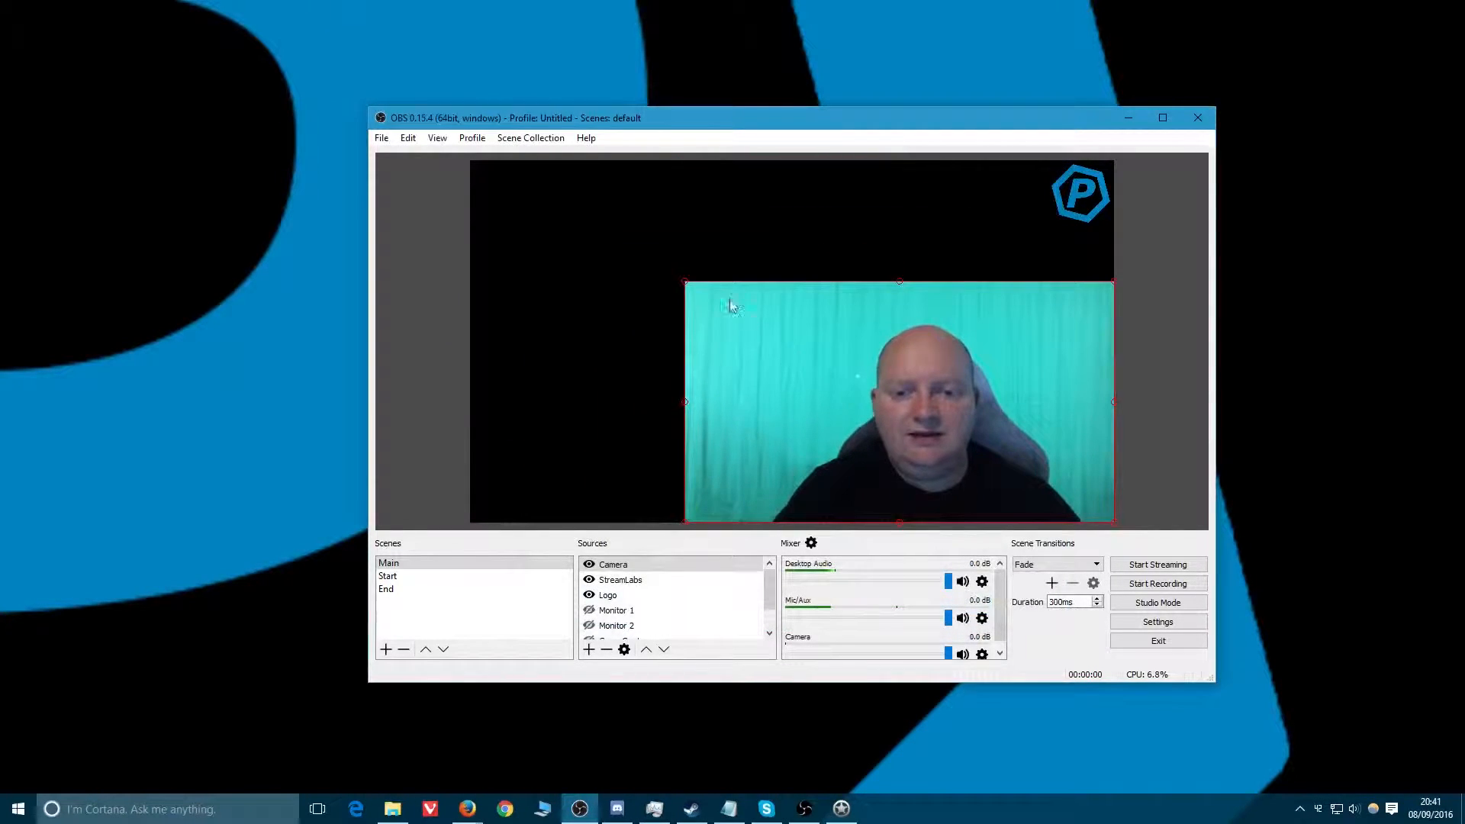
left_click_drag(685, 283, 856, 349)
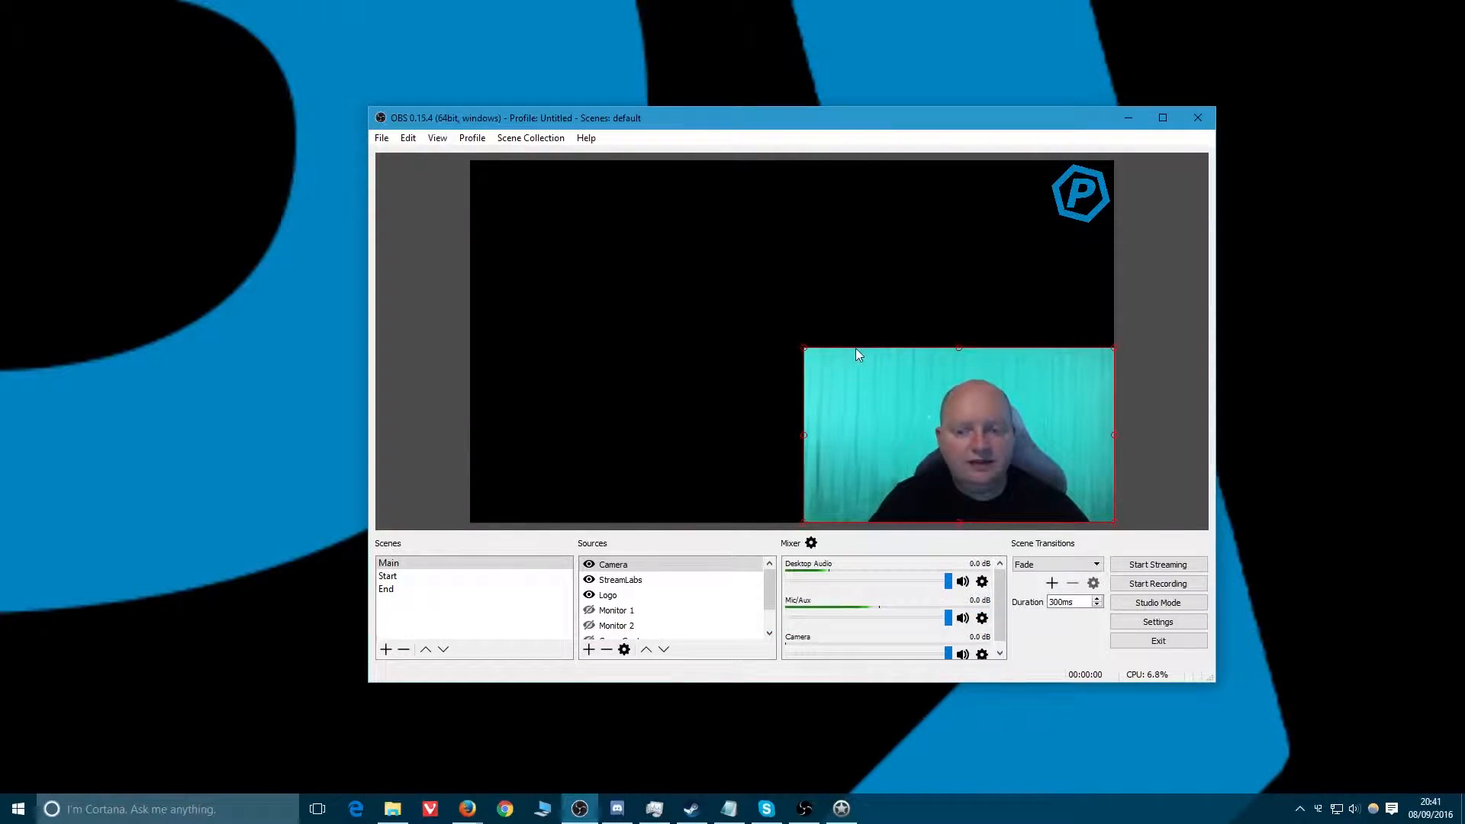
Add a Window Capture source named RimWorld capturing the RimWorld window to the Main scene.
right_click(608, 582)
mouse_move(676, 595)
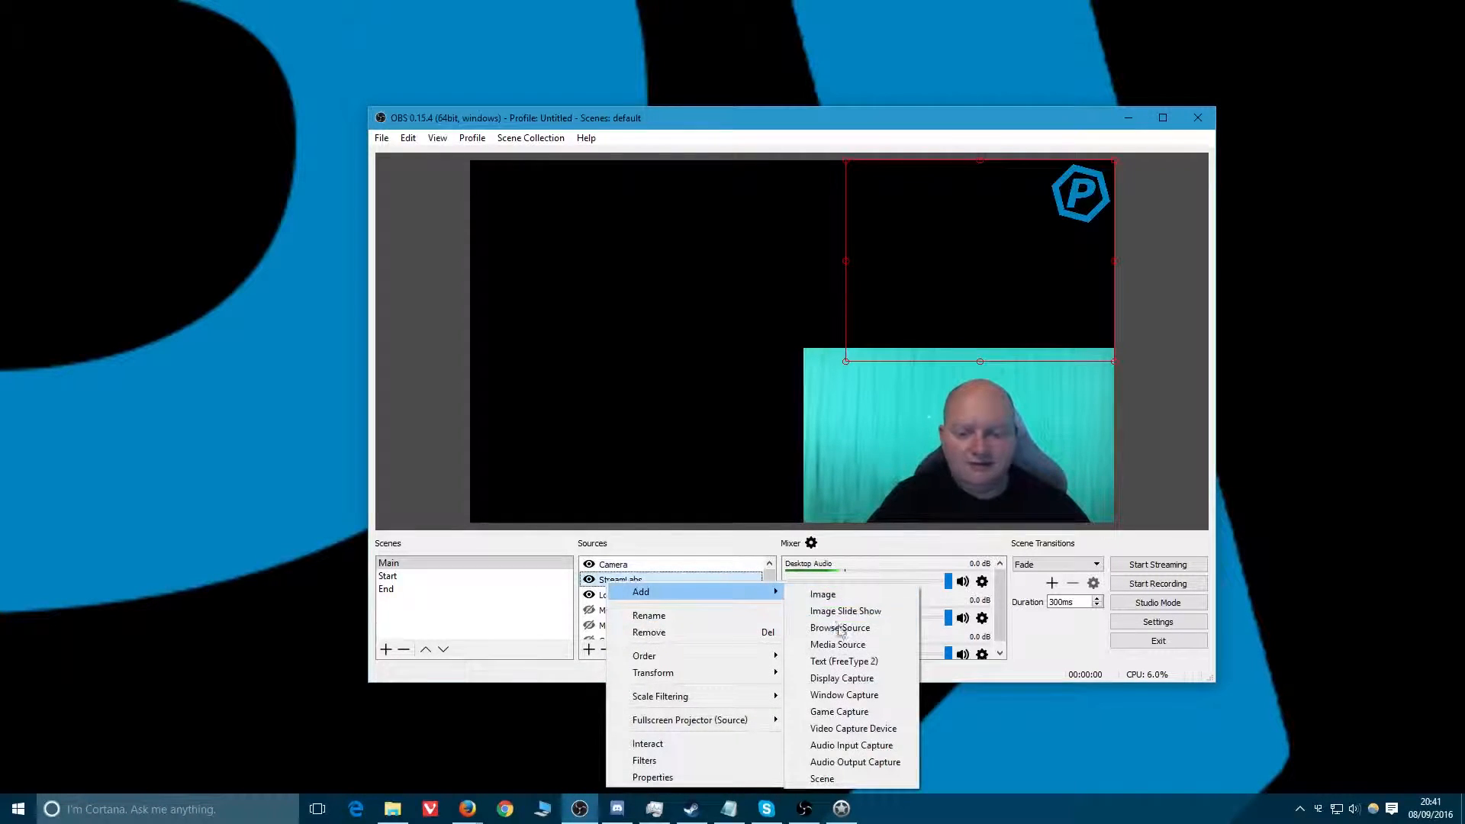
left_click(844, 694)
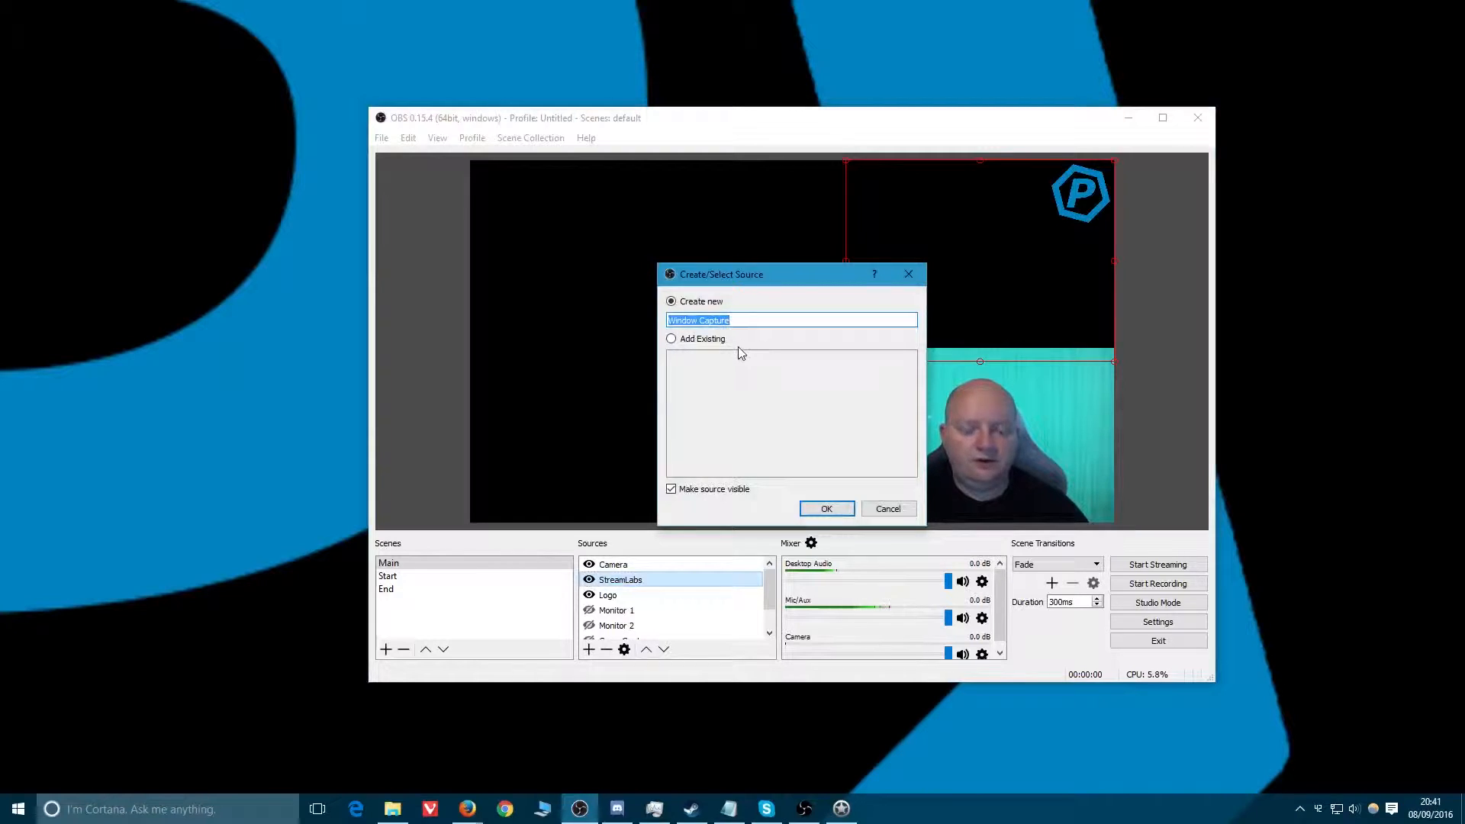
type("RimwWorl")
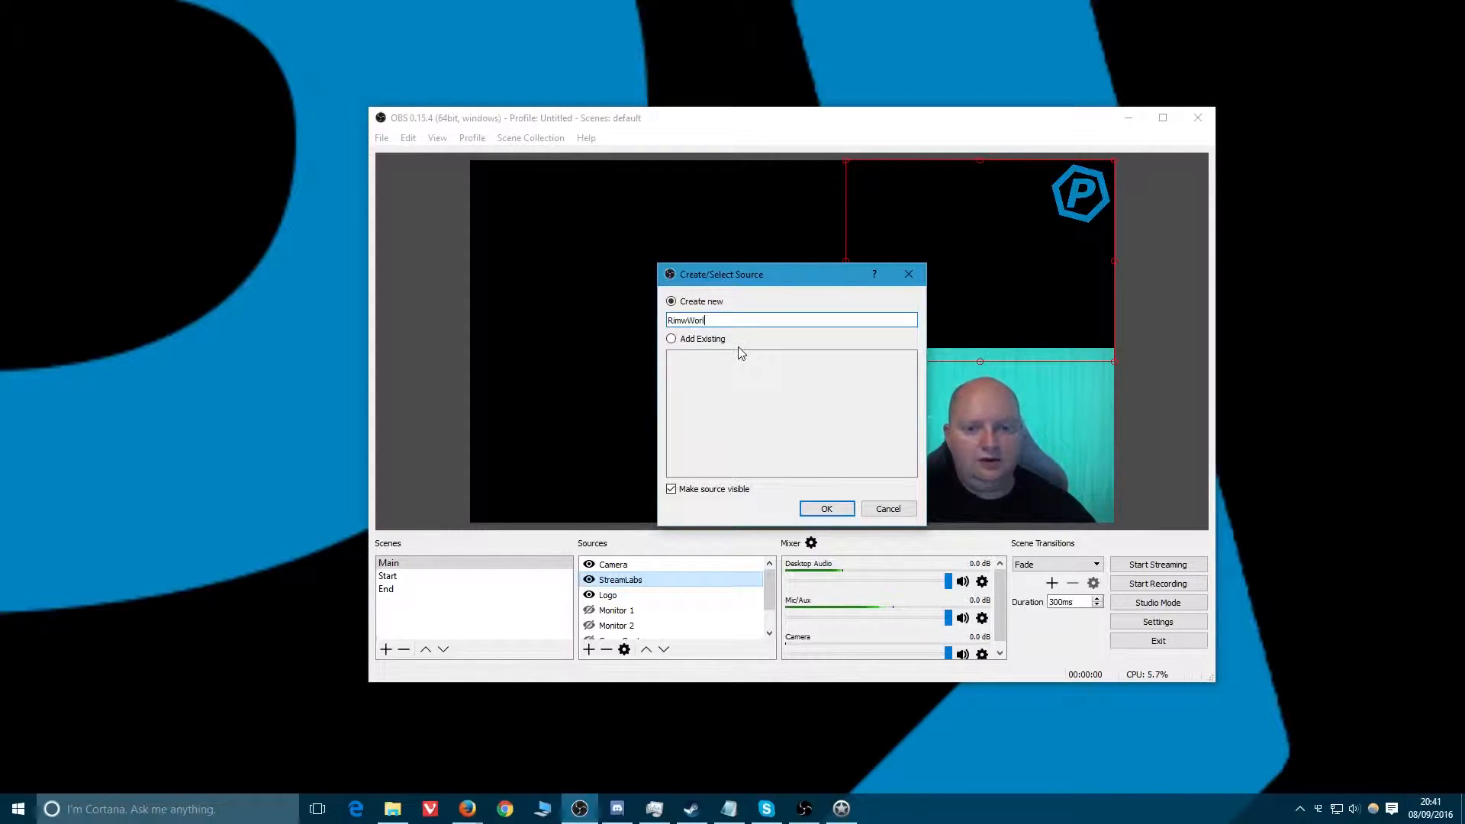
key("BackSpace")
key("BackSpace")
key("BackSpace")
key("BackSpace")
key("BackSpace")
type("World")
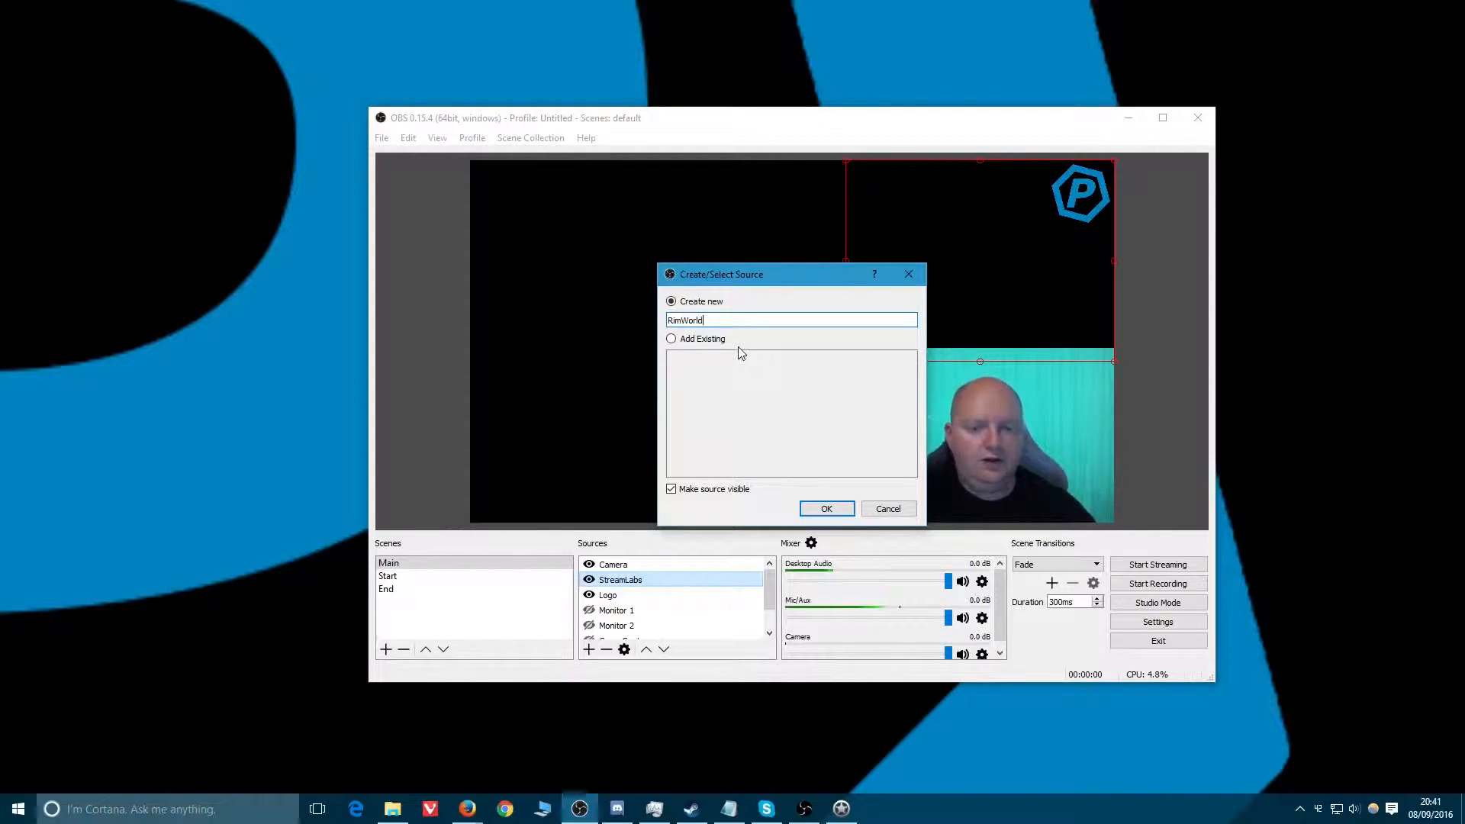
key("Return")
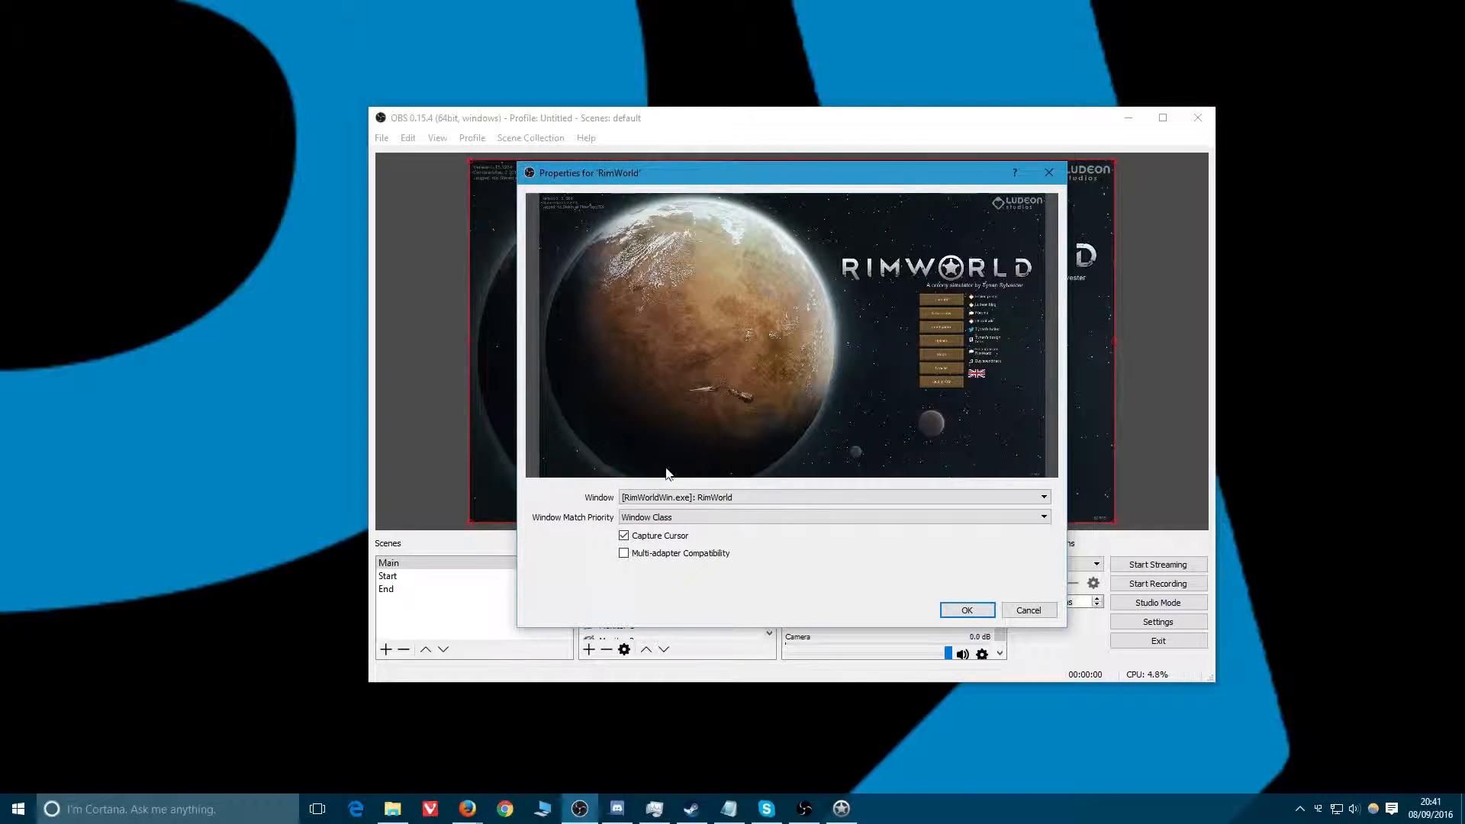
left_click(964, 610)
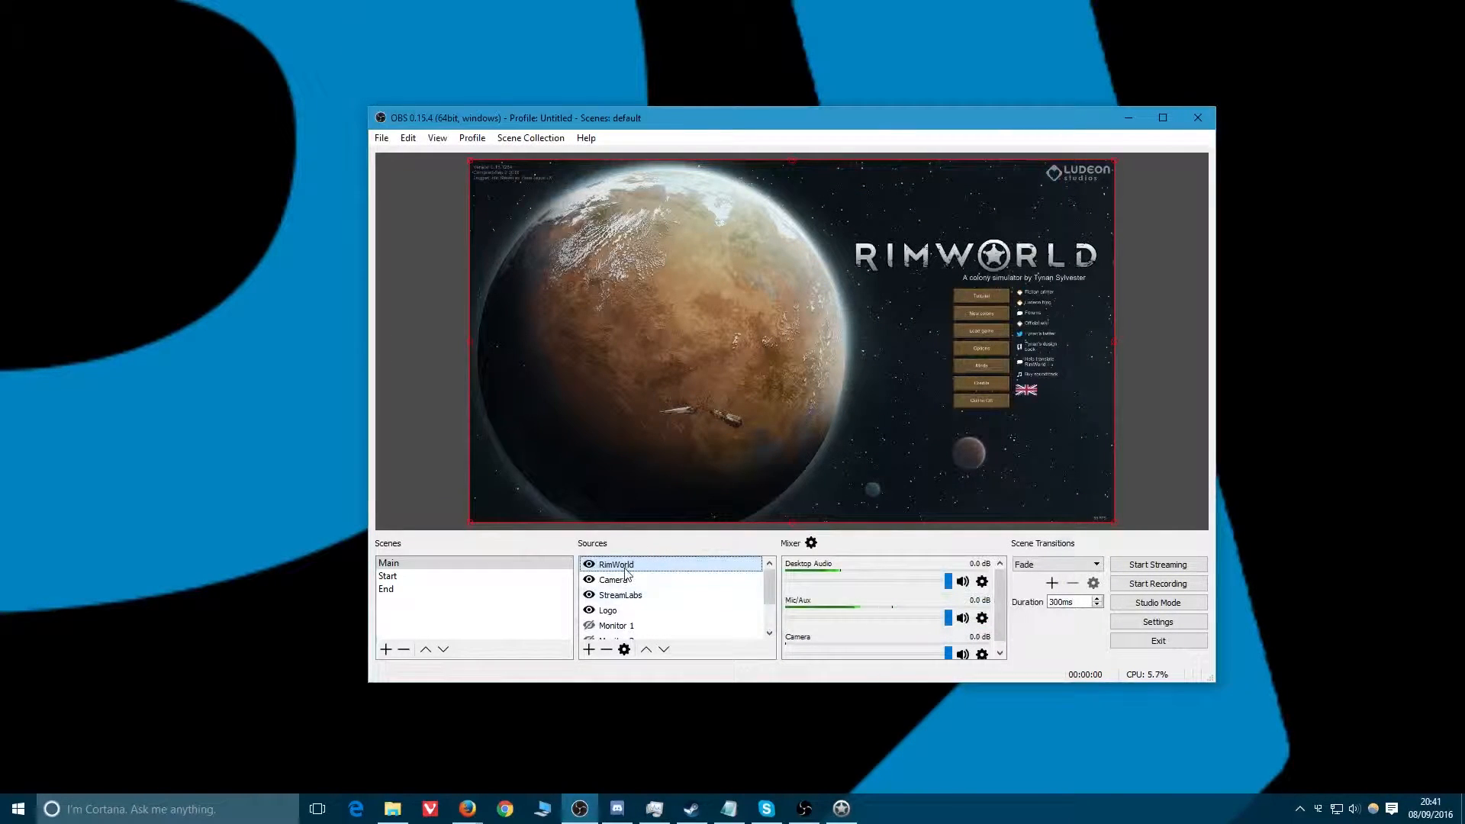
Move the RimWorld source below Logo and remove the End Card source from the Main scene.
left_click_drag(624, 568, 628, 613)
scroll(629, 611, "down", 1)
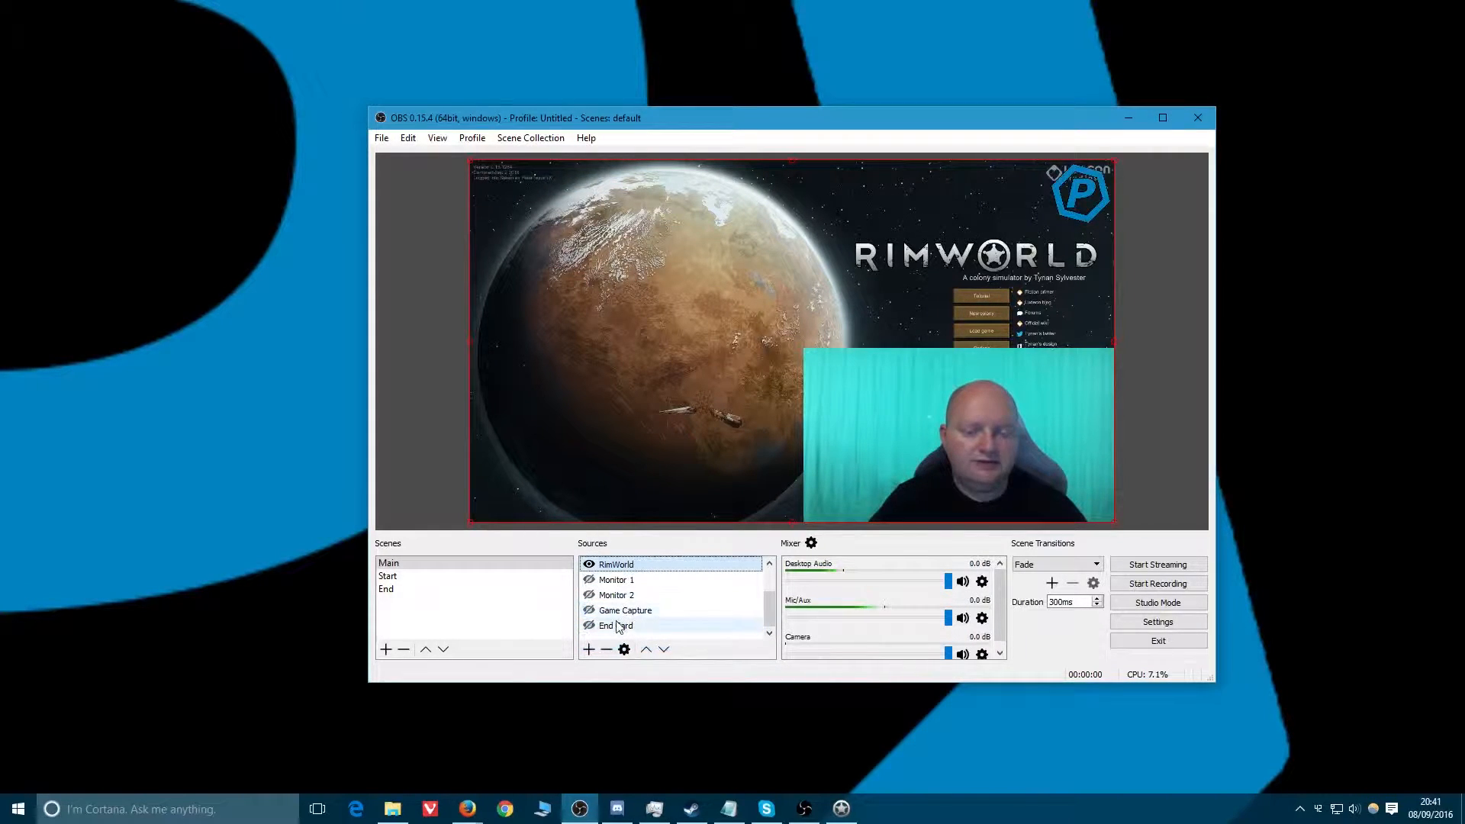
left_click(624, 626)
left_click(606, 649)
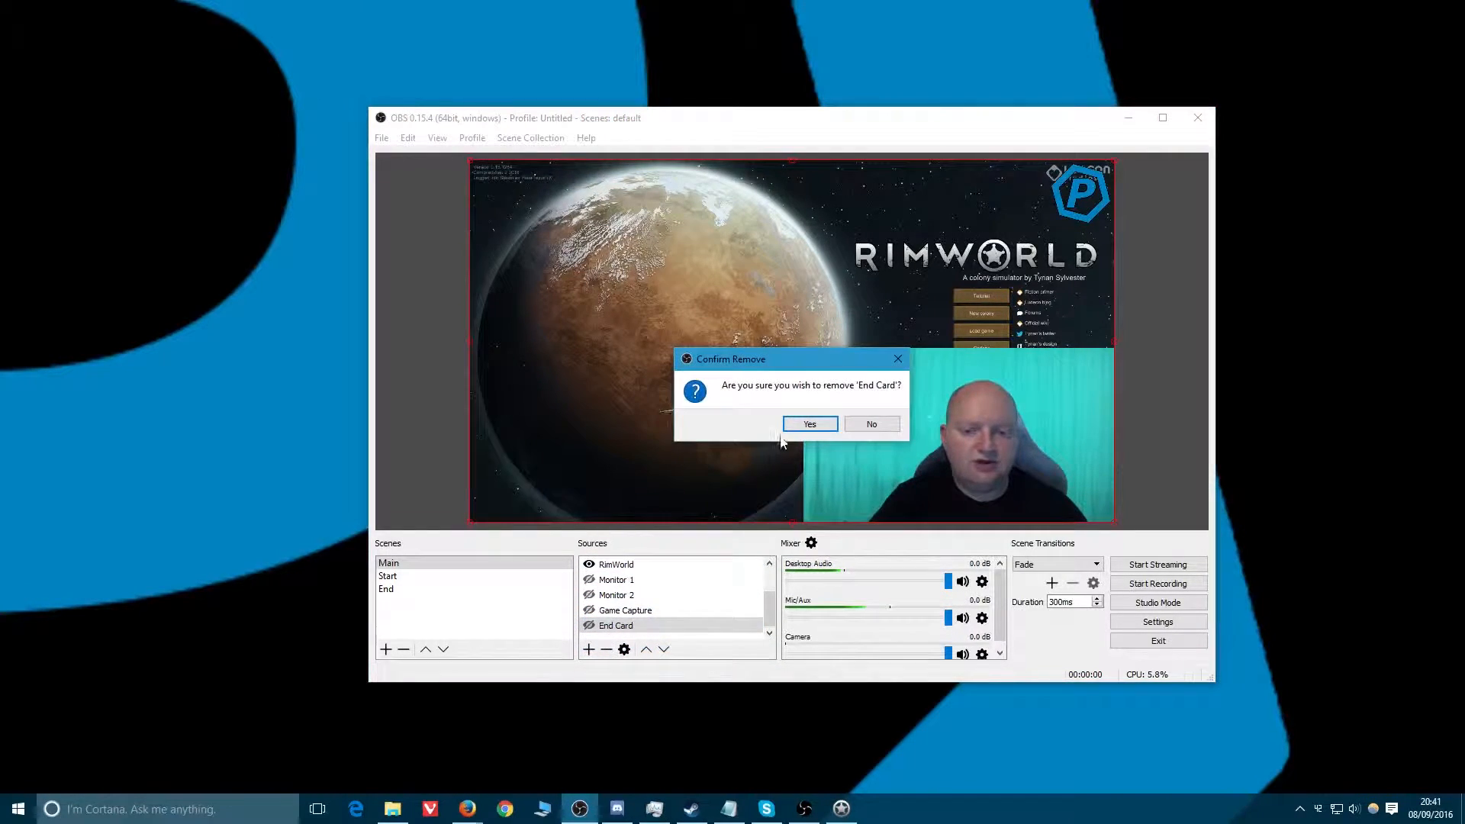
left_click(801, 429)
Review the Main scene's source list and preview a StreamLabs follow alert over the game.
scroll(632, 624, "down", 1)
left_click(622, 625)
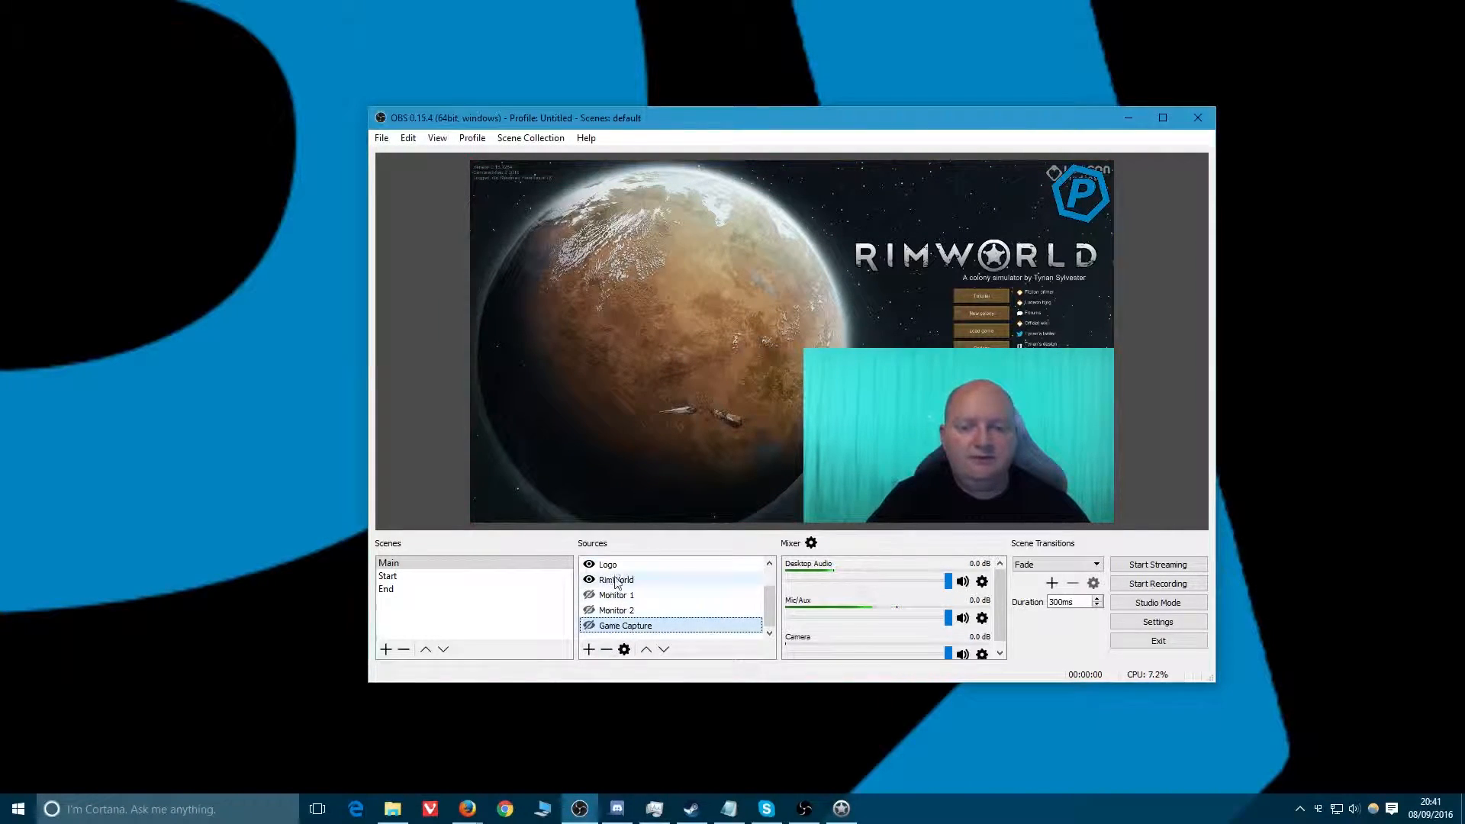
scroll(614, 580, "up", 1)
scroll(606, 580, "down", 1)
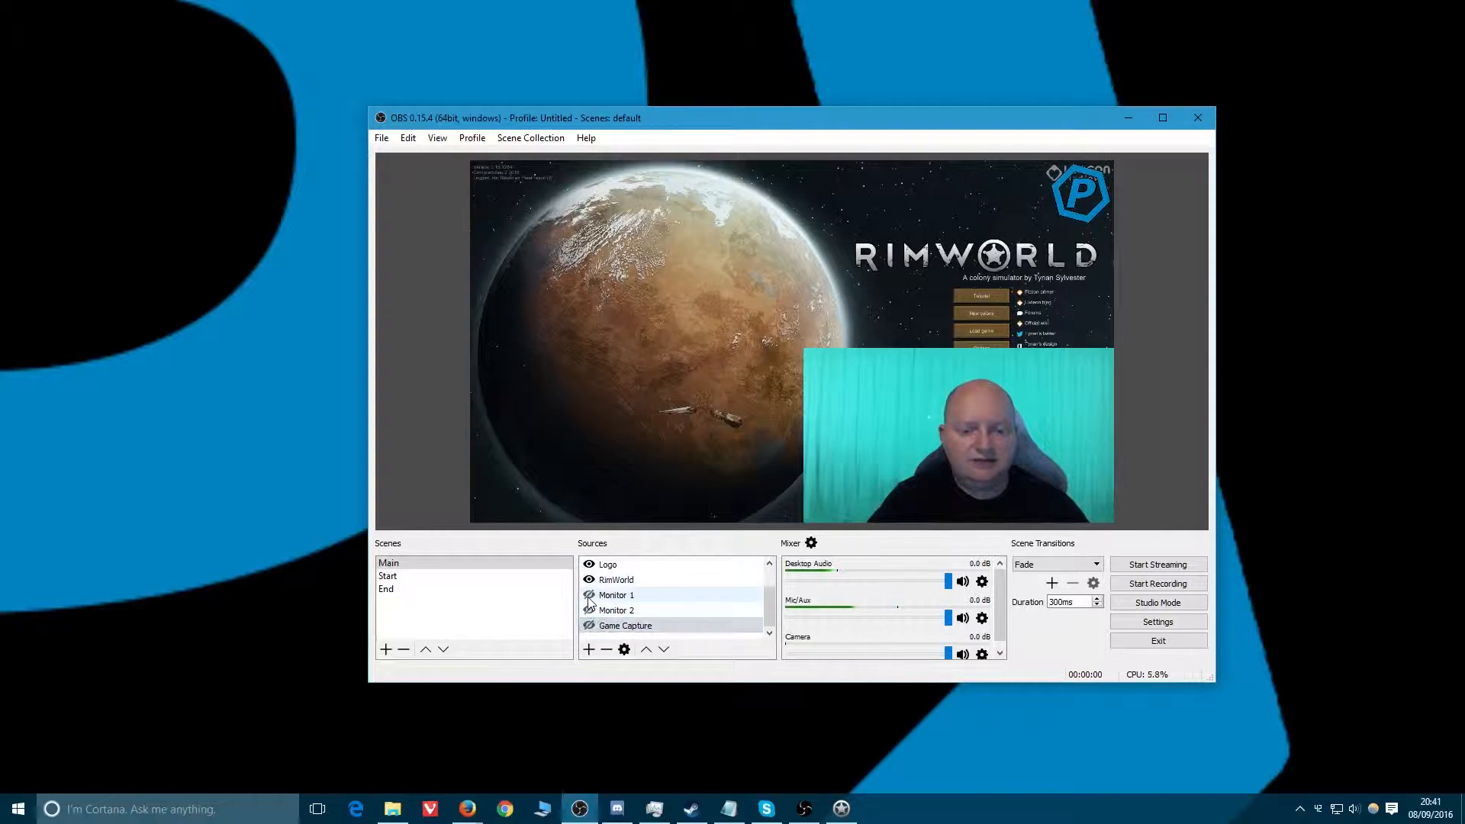
left_click(590, 582)
left_click(590, 580)
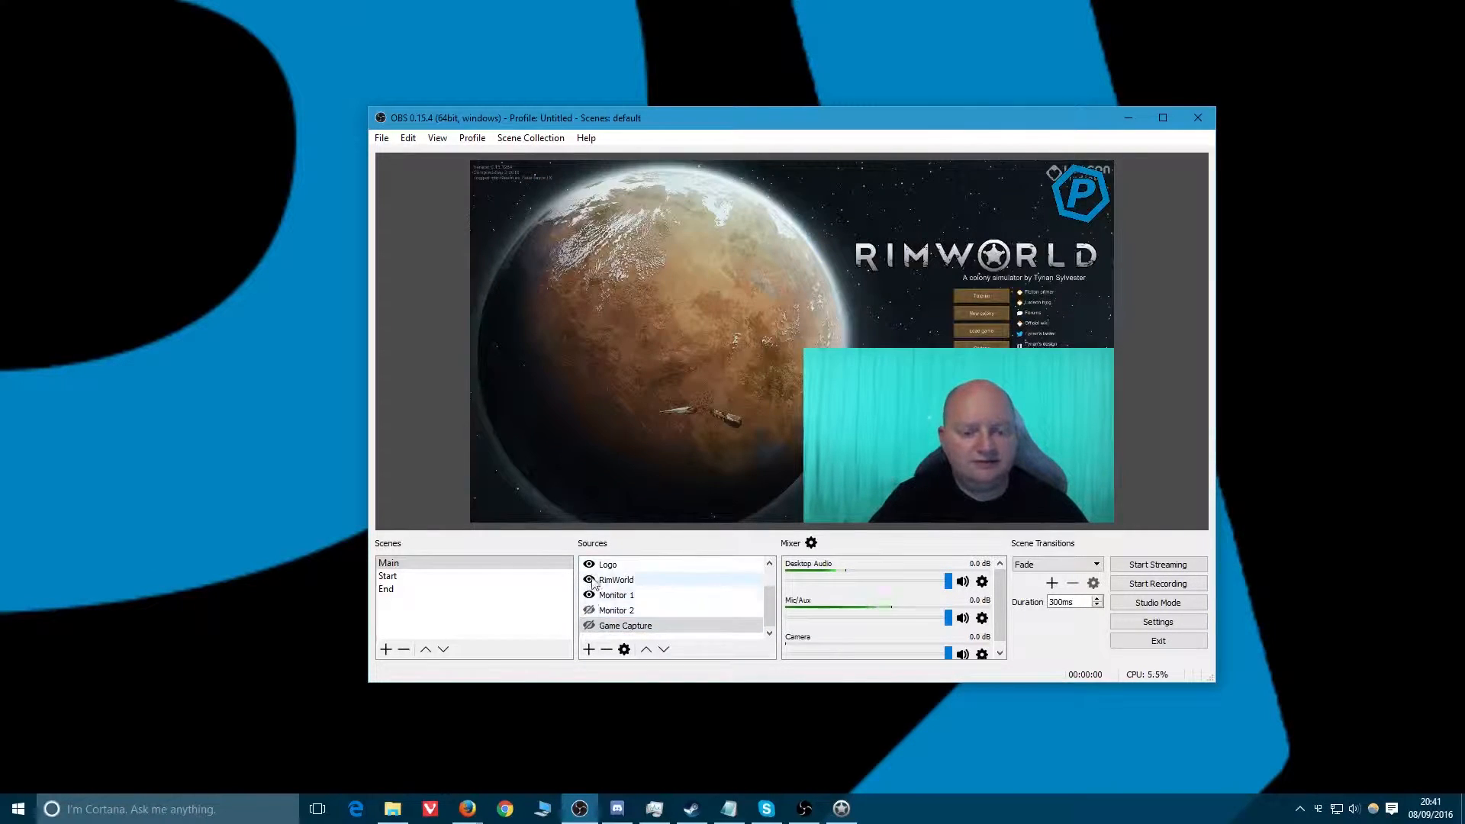
scroll(630, 597, "up", 1)
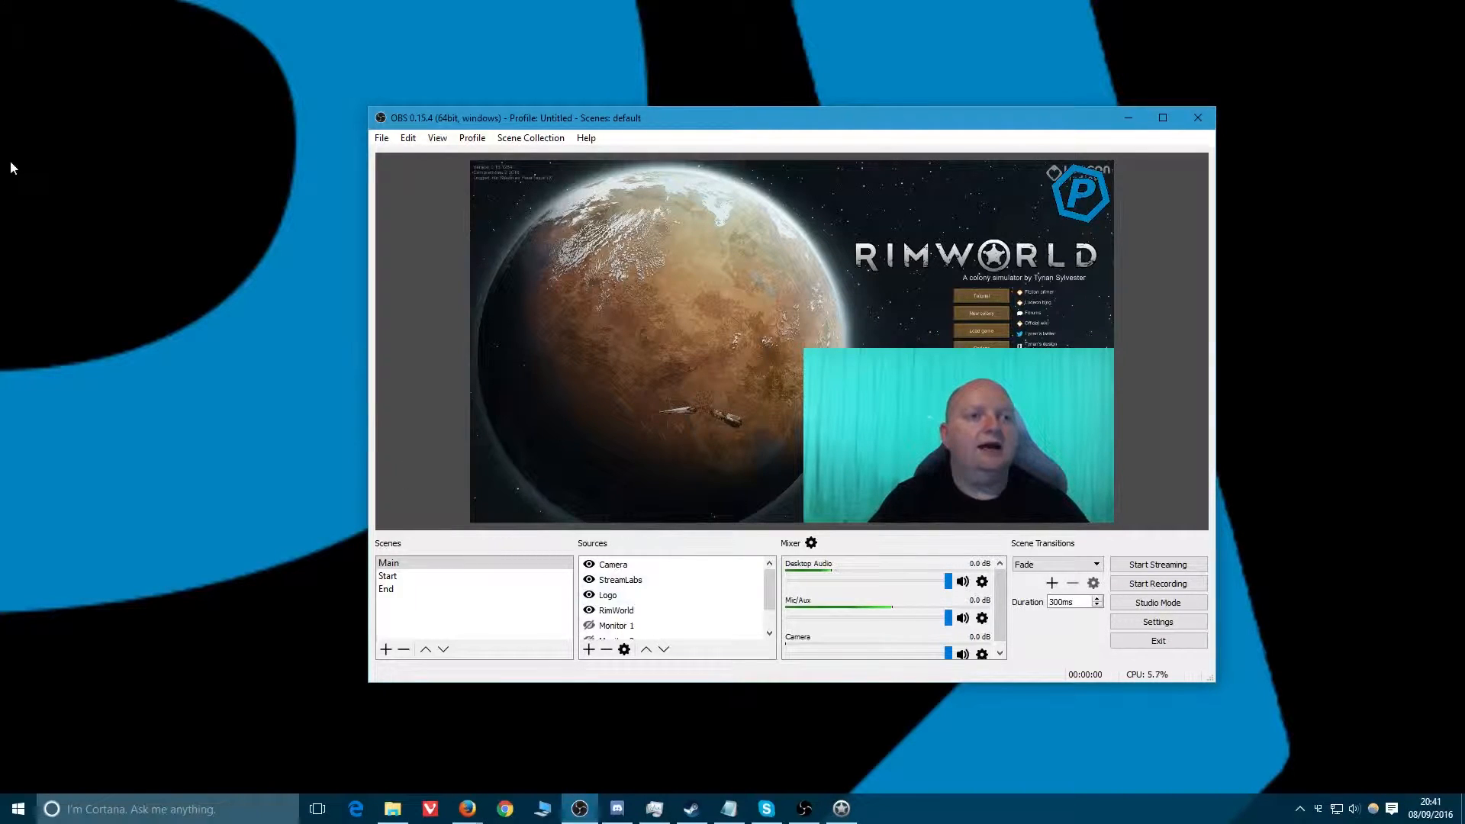
left_click(466, 808)
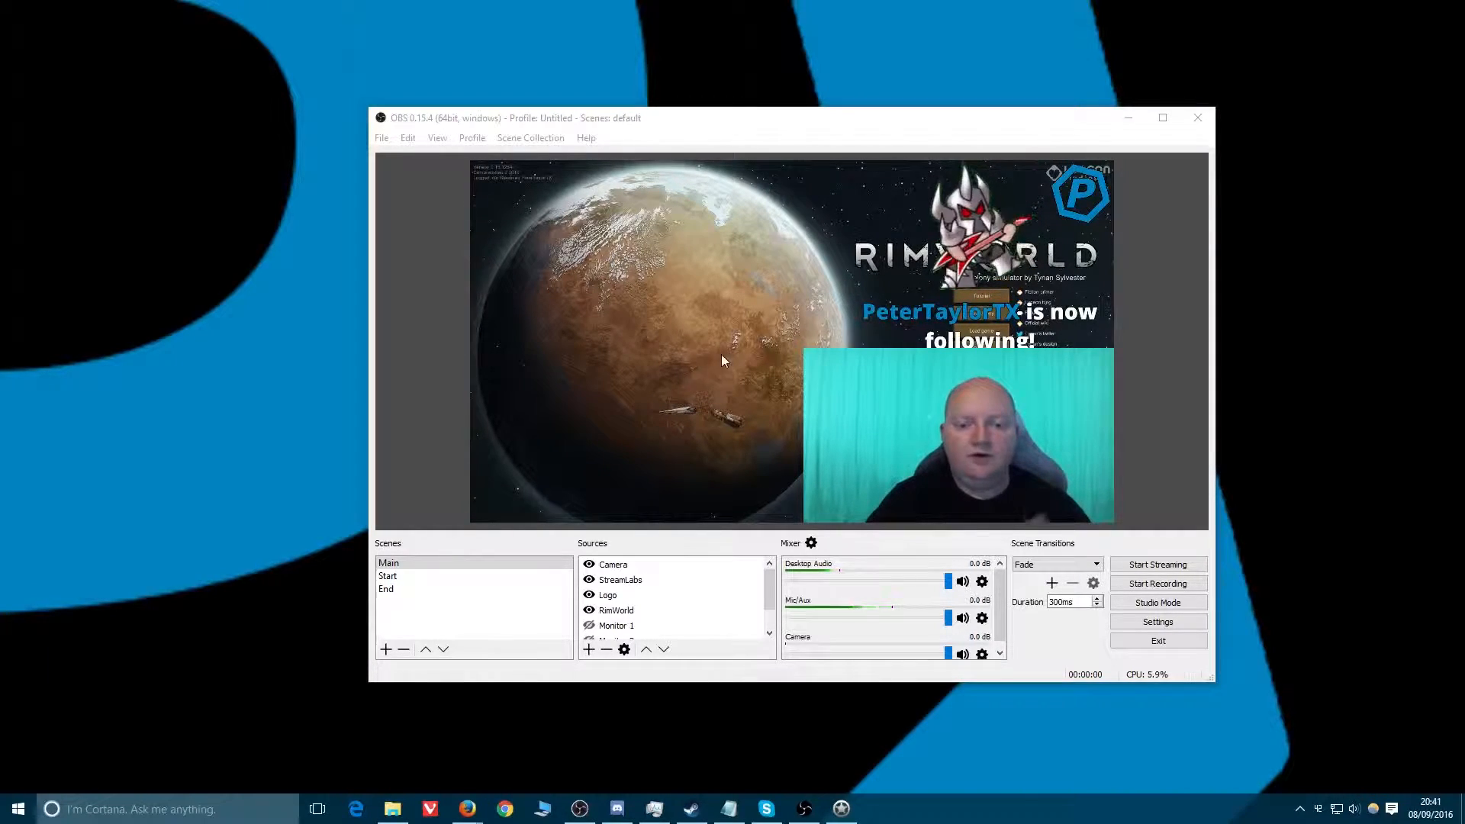
right_click(619, 594)
mouse_move(684, 613)
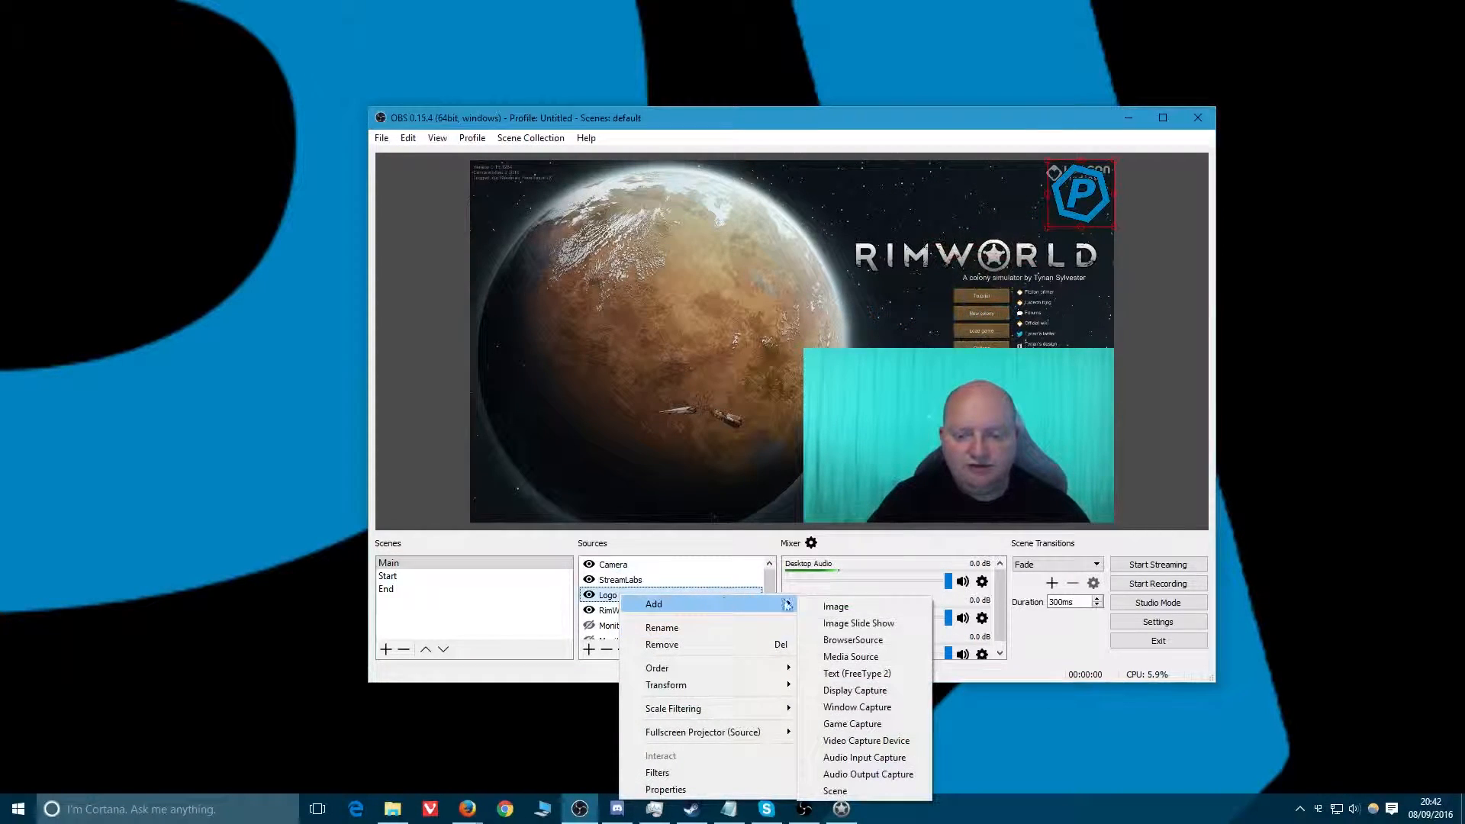
left_click(868, 757)
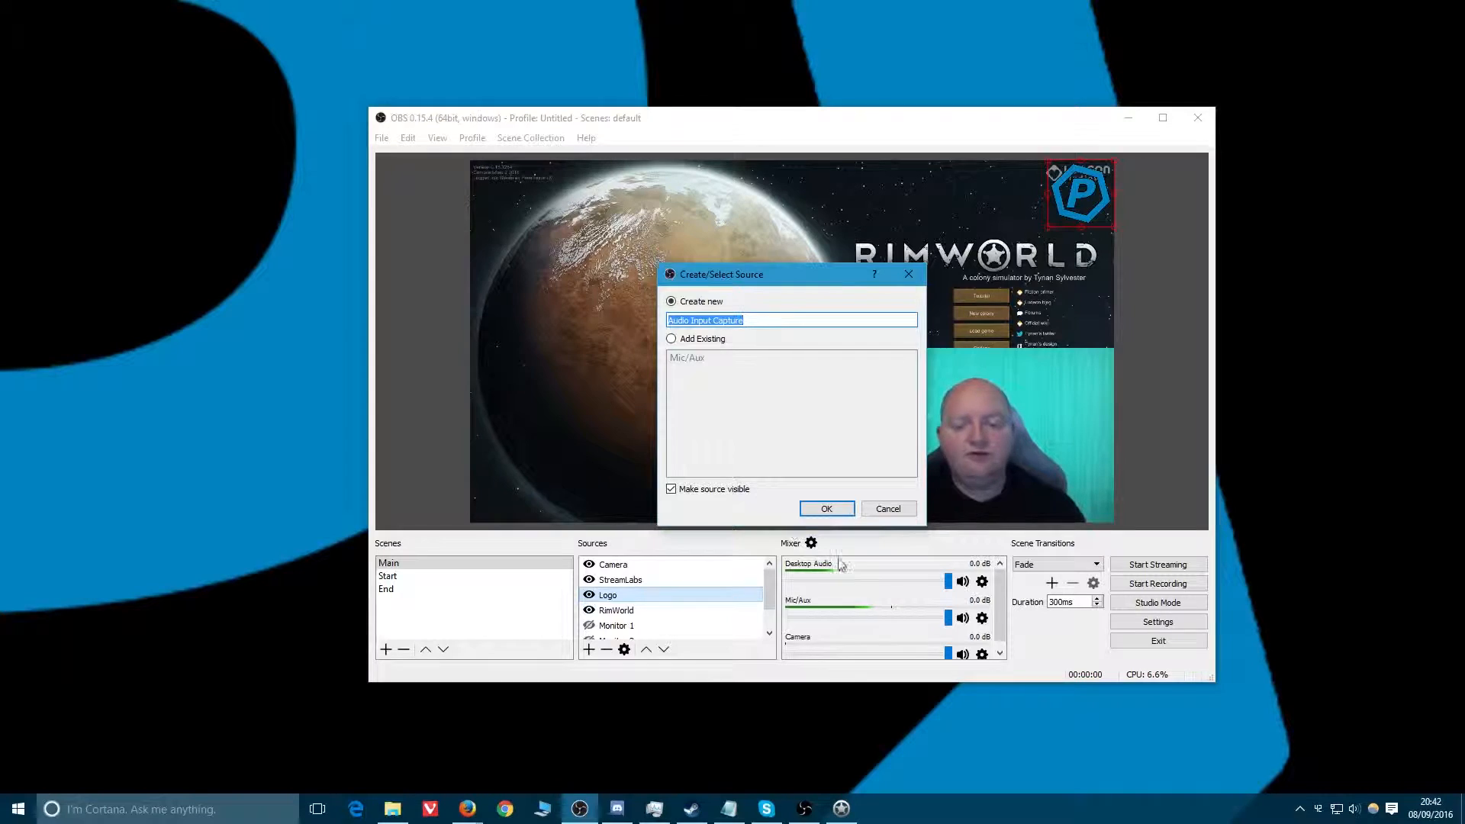
left_click(888, 509)
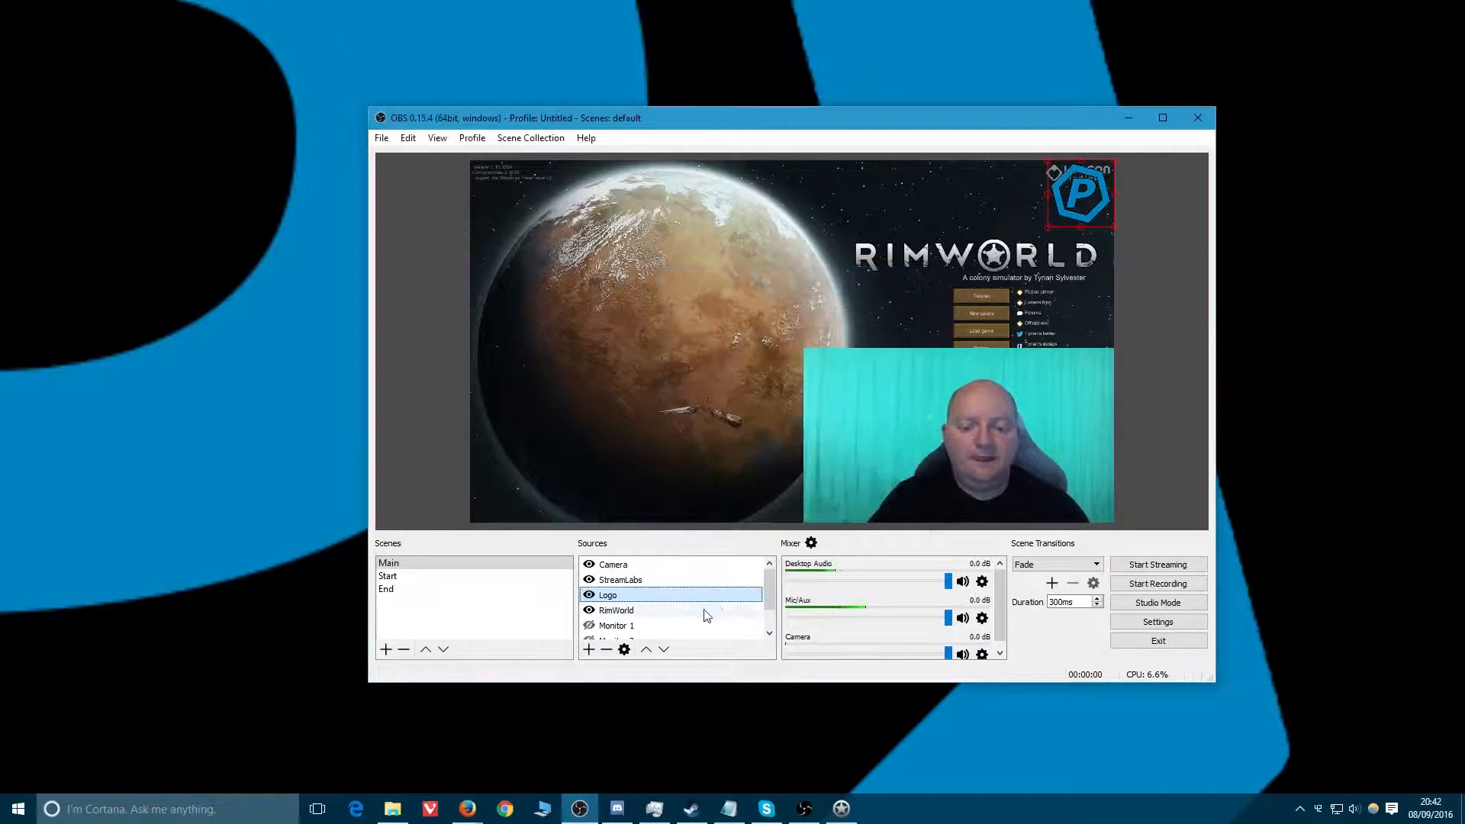
Inspect the Game Capture source's capture Mode options and cancel the properties.
right_click(643, 614)
mouse_move(690, 618)
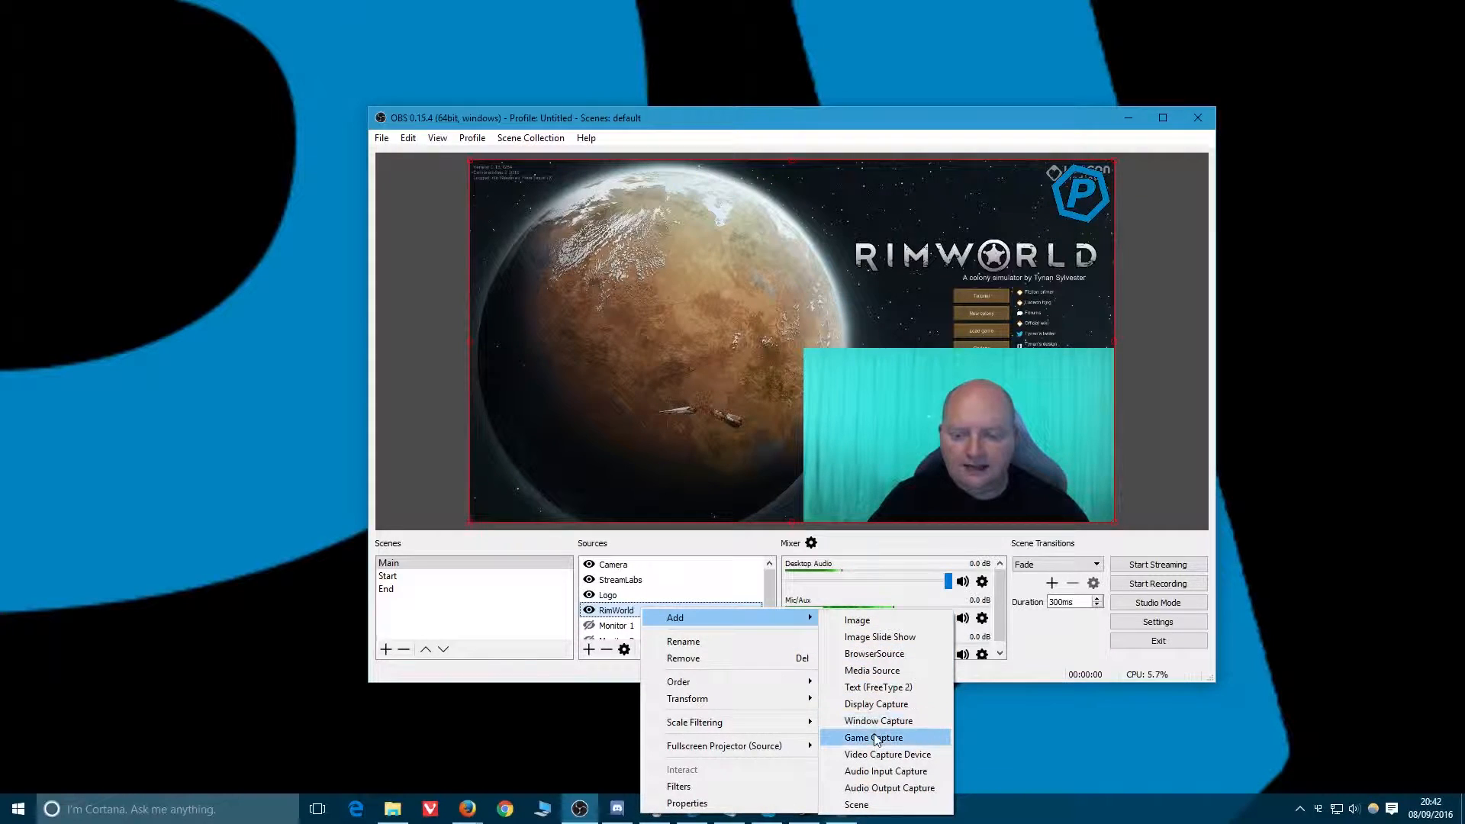
left_click(623, 596)
scroll(623, 596, "down", 1)
right_click(614, 625)
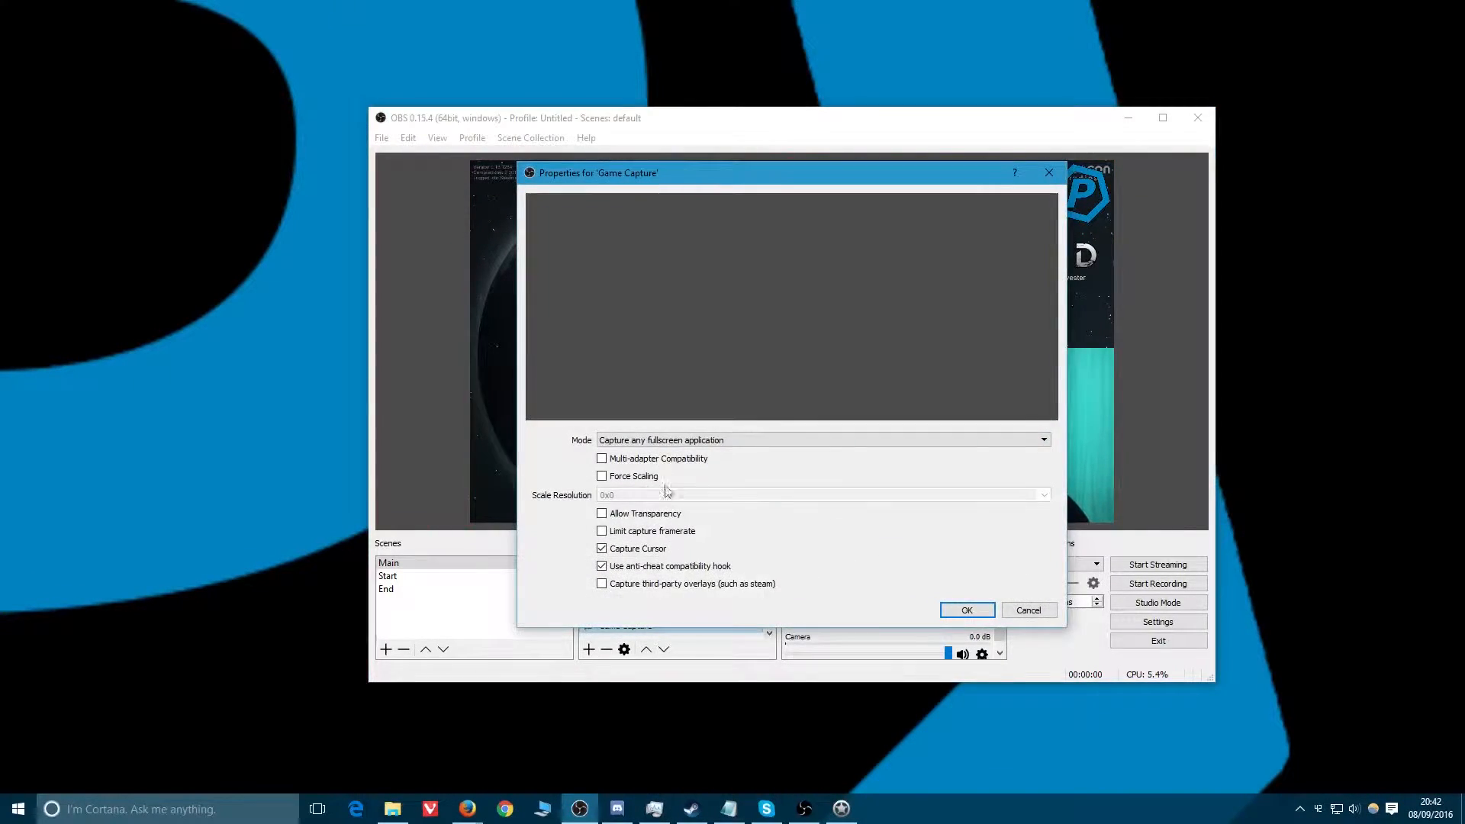
left_click(717, 442)
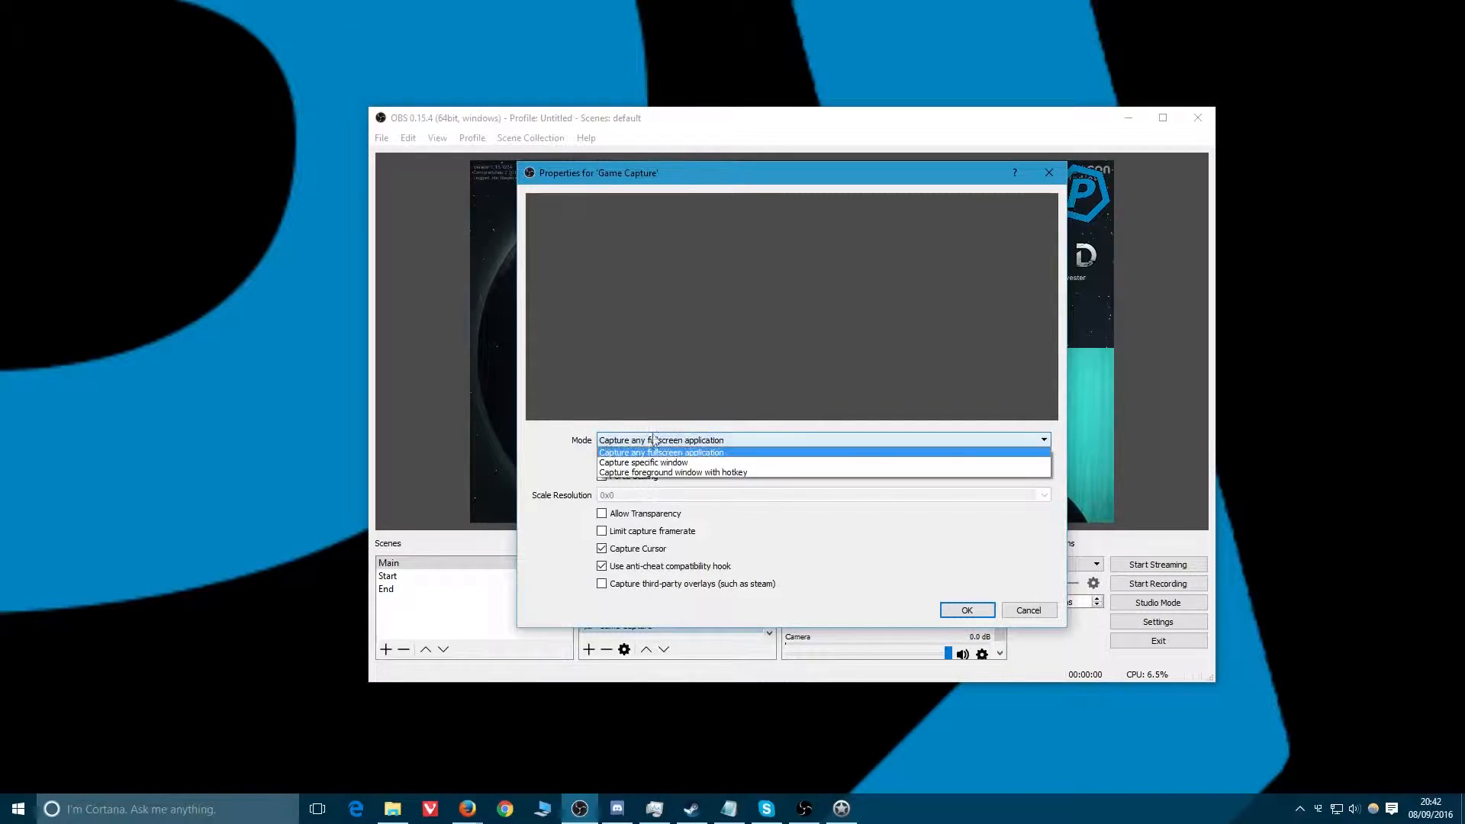
left_click(558, 489)
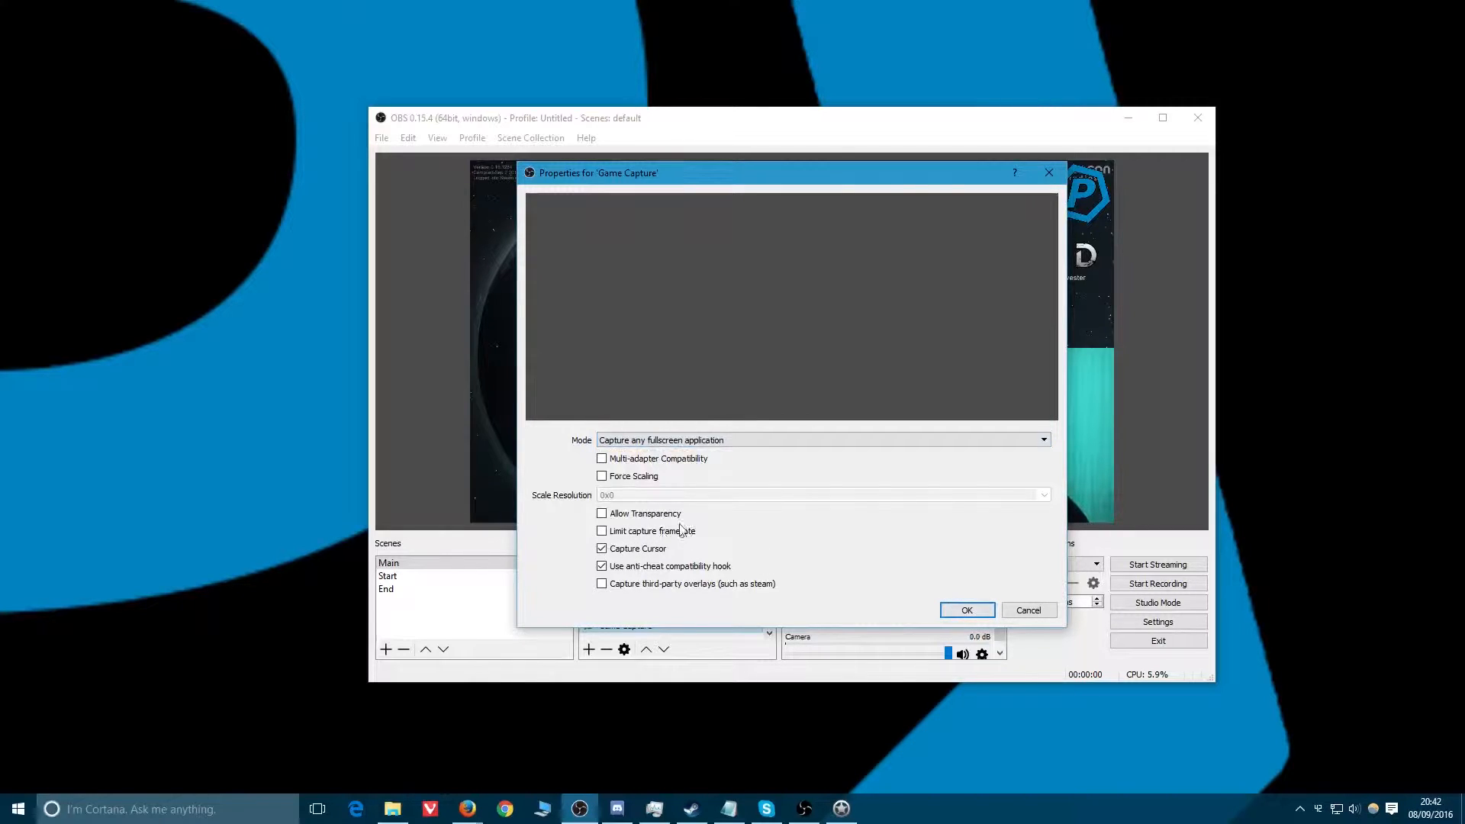
left_click(1029, 610)
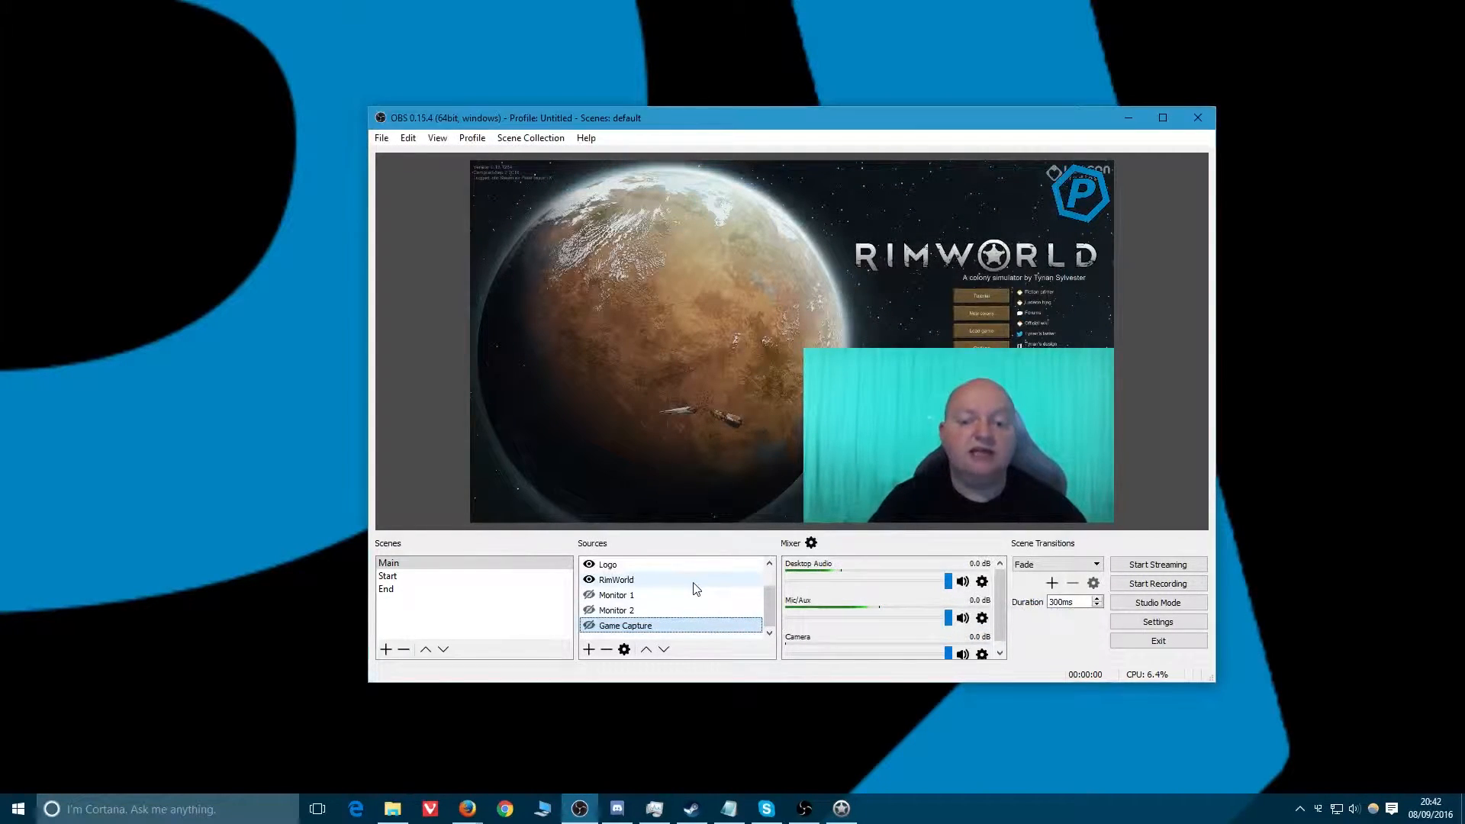
Add the existing End scene as a source in the Main scene.
right_click(633, 597)
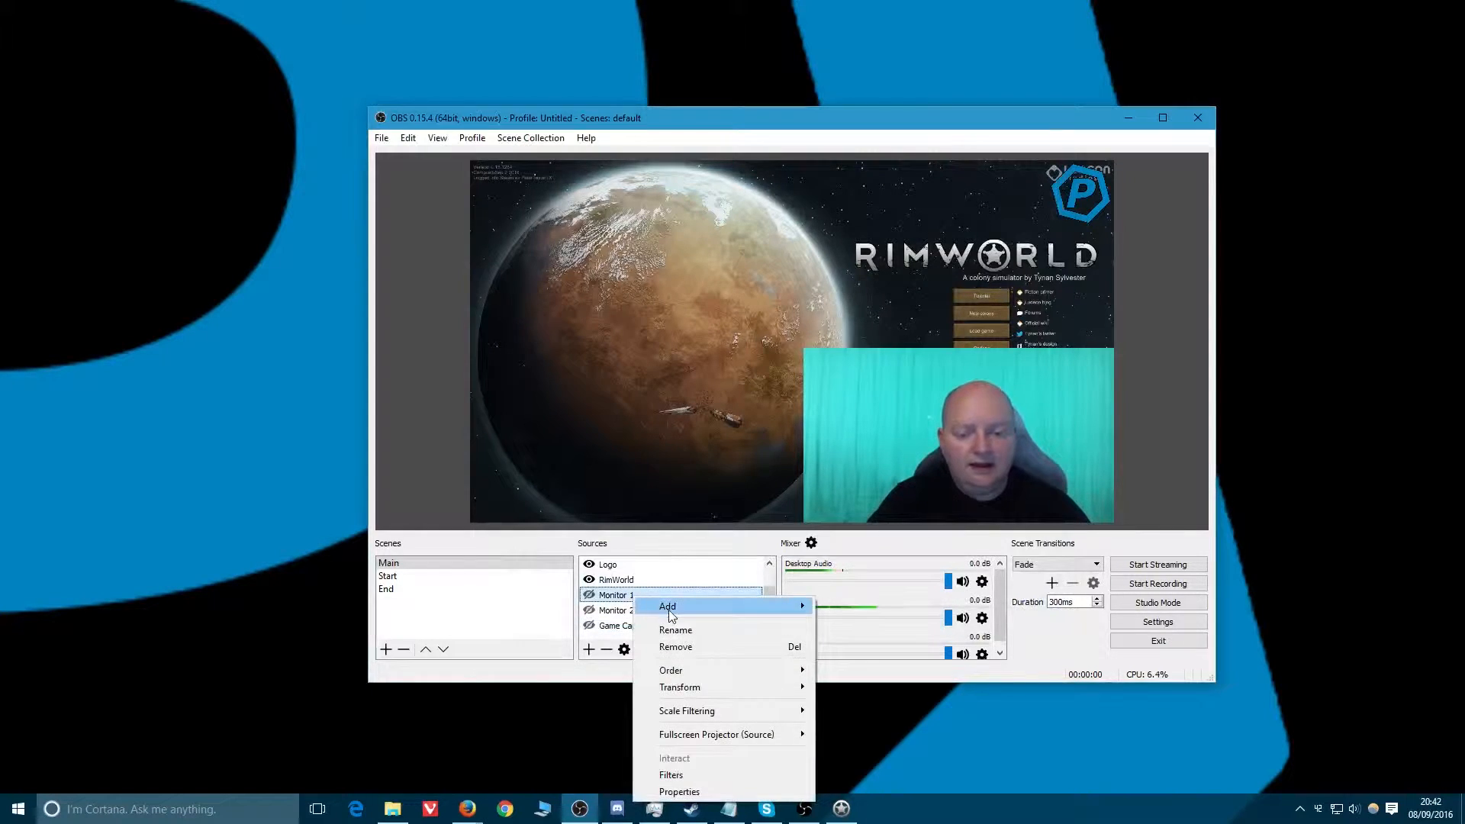
mouse_move(763, 606)
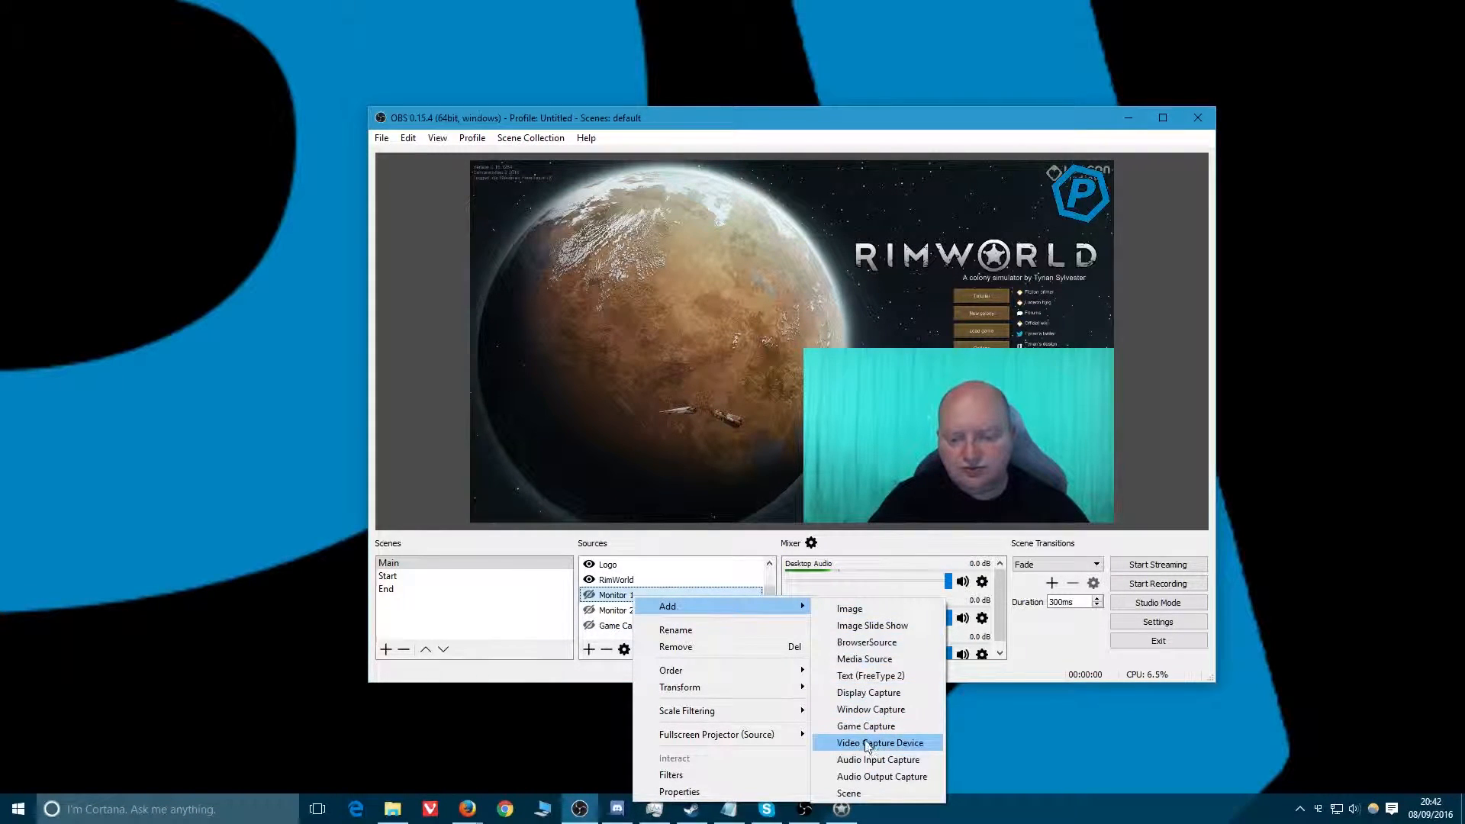
left_click(874, 793)
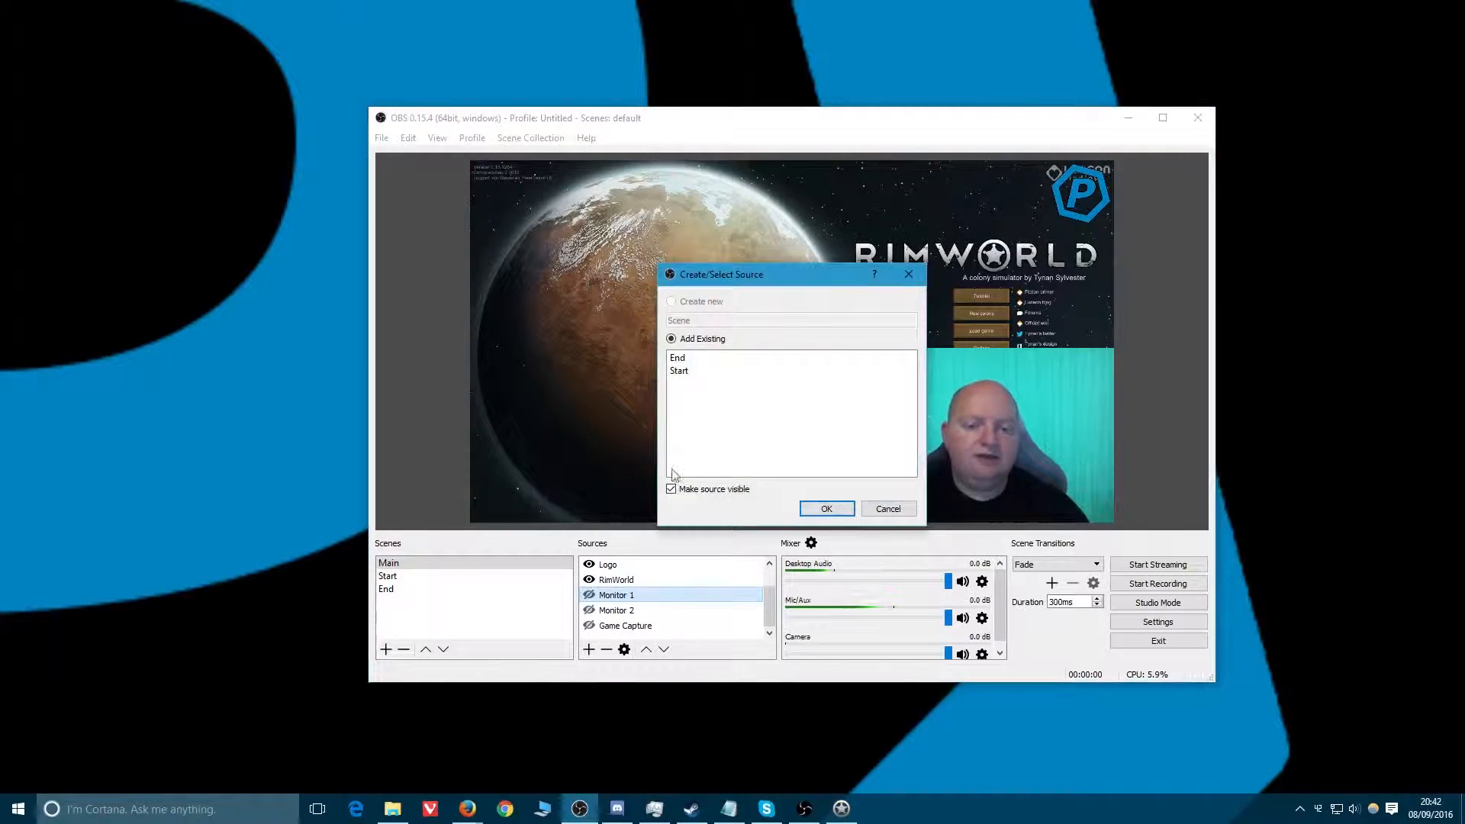
left_click(679, 358)
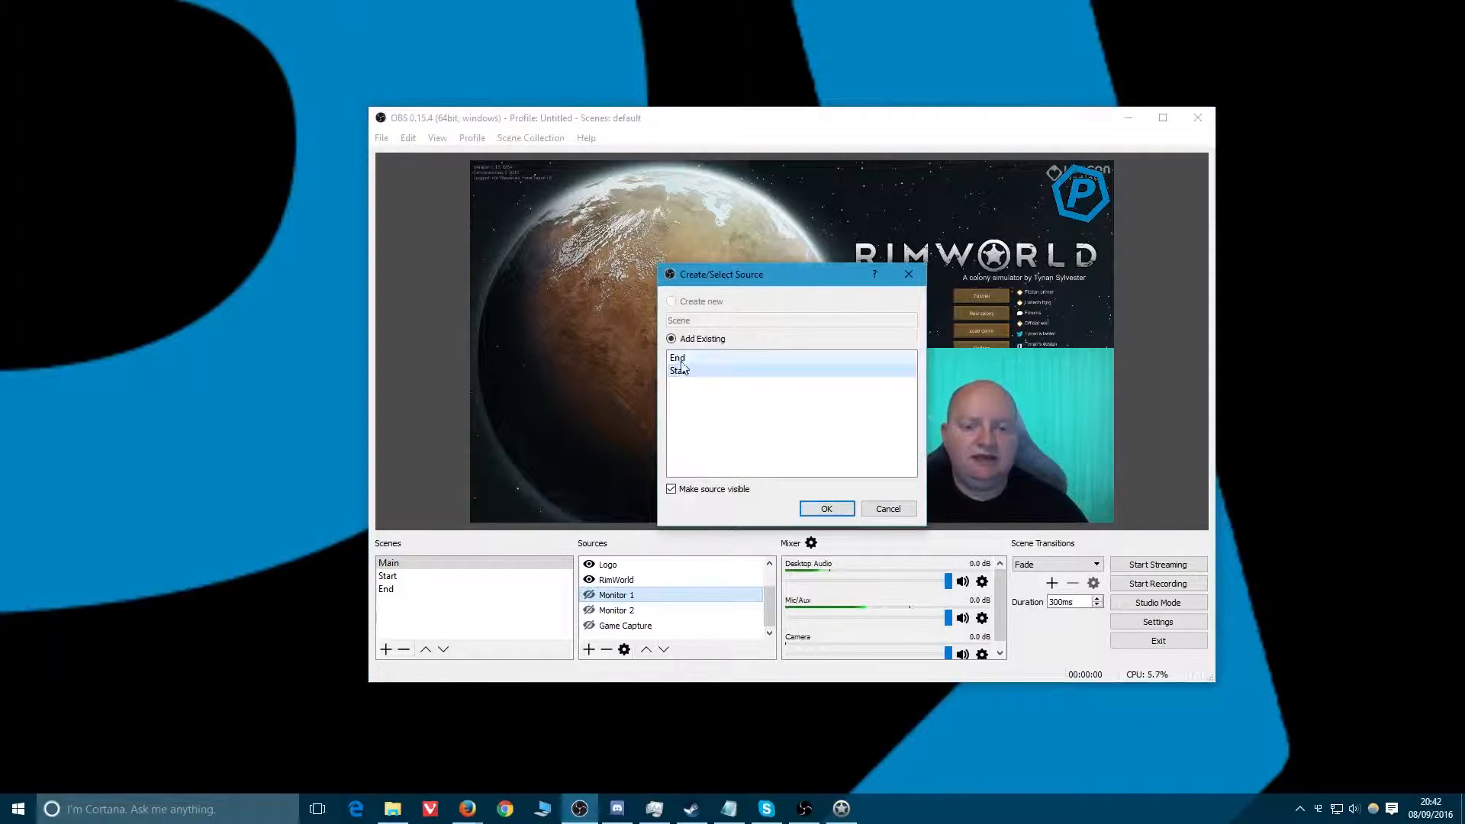
left_click(829, 508)
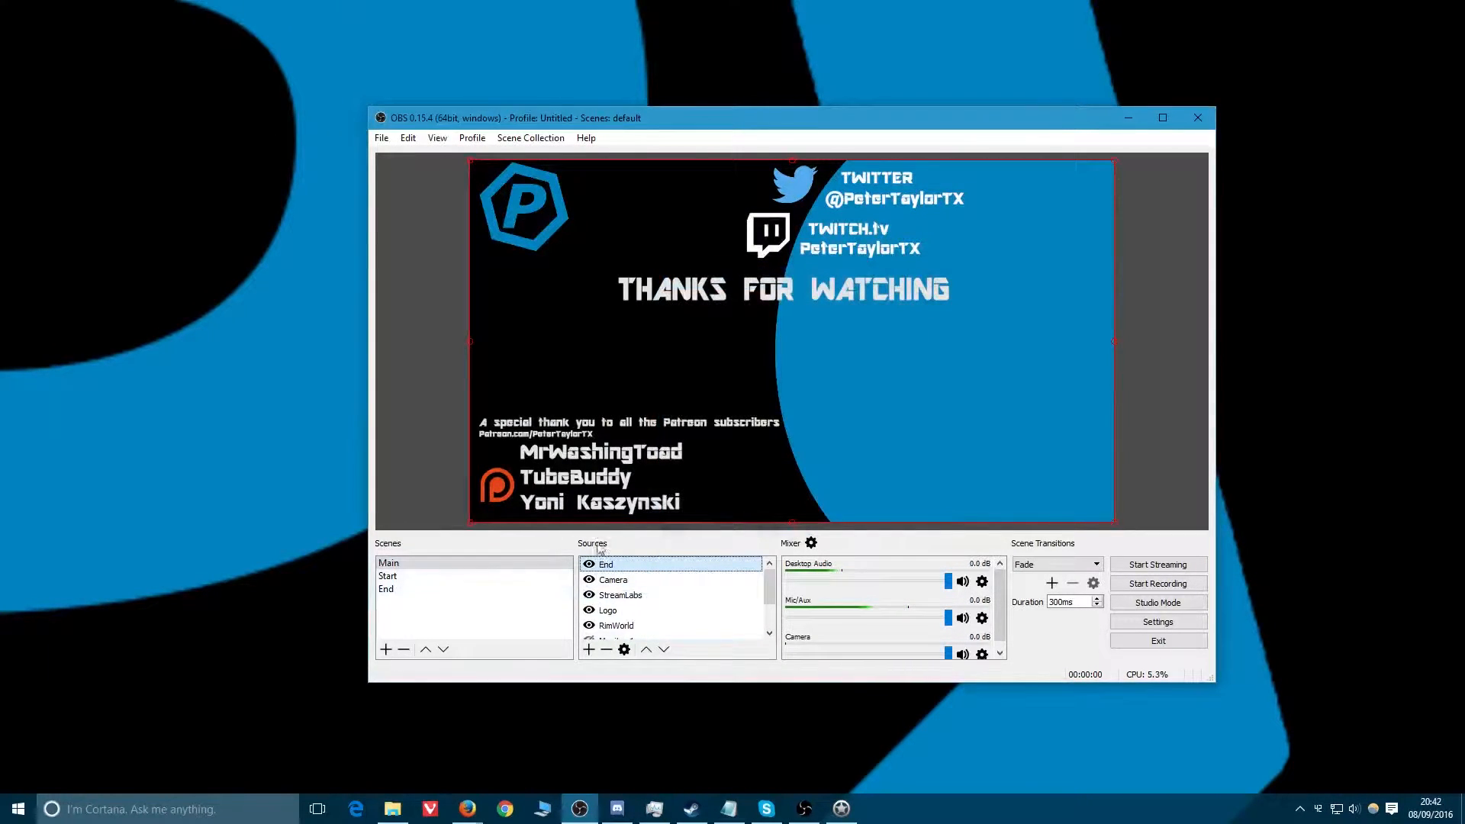
Shrink the End source into the preview's bottom-left corner, and remove it from the scene.
left_click_drag(471, 161, 798, 344)
left_click_drag(973, 432, 638, 436)
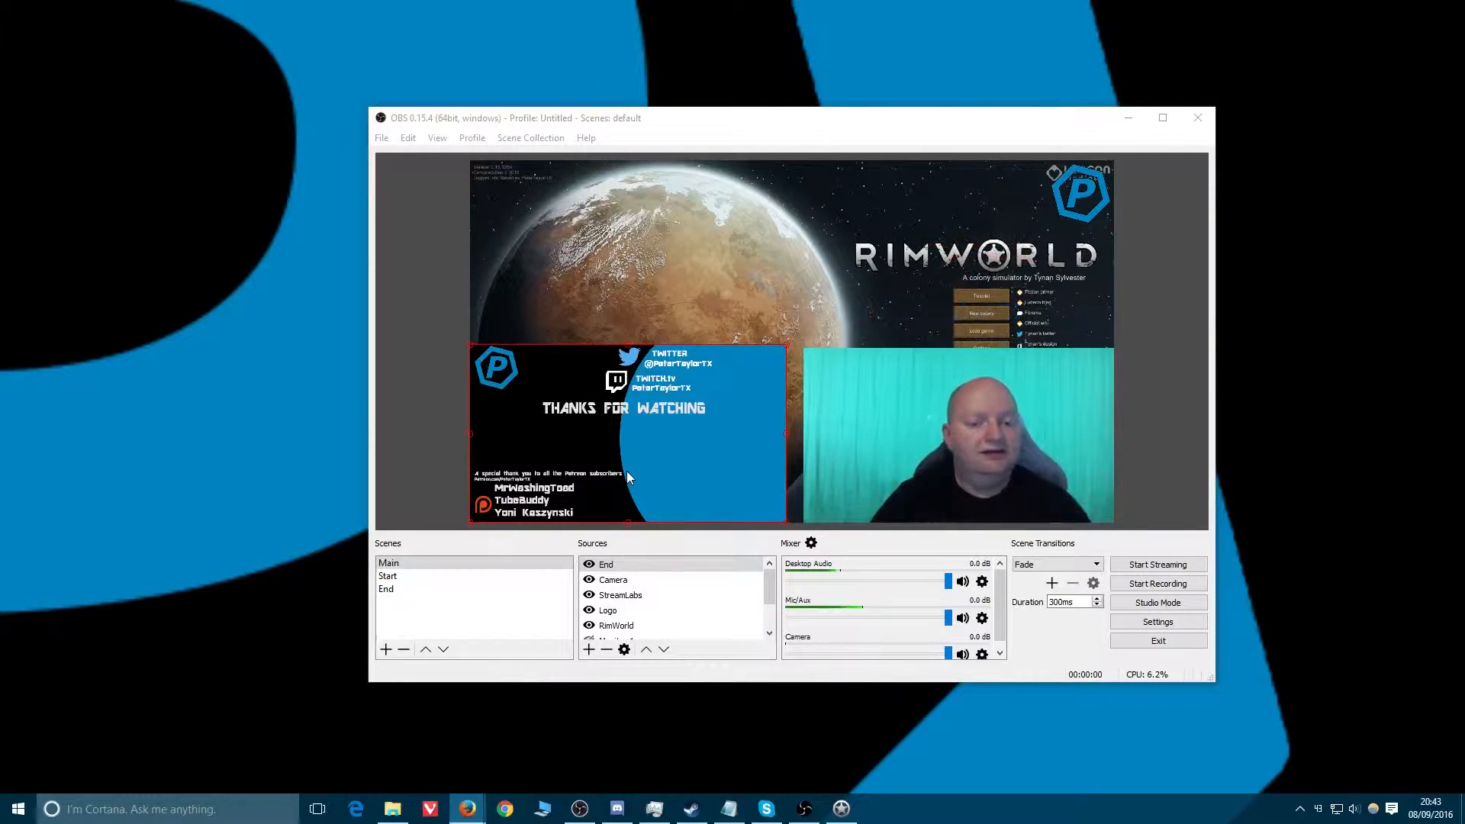
left_click(605, 650)
left_click(787, 428)
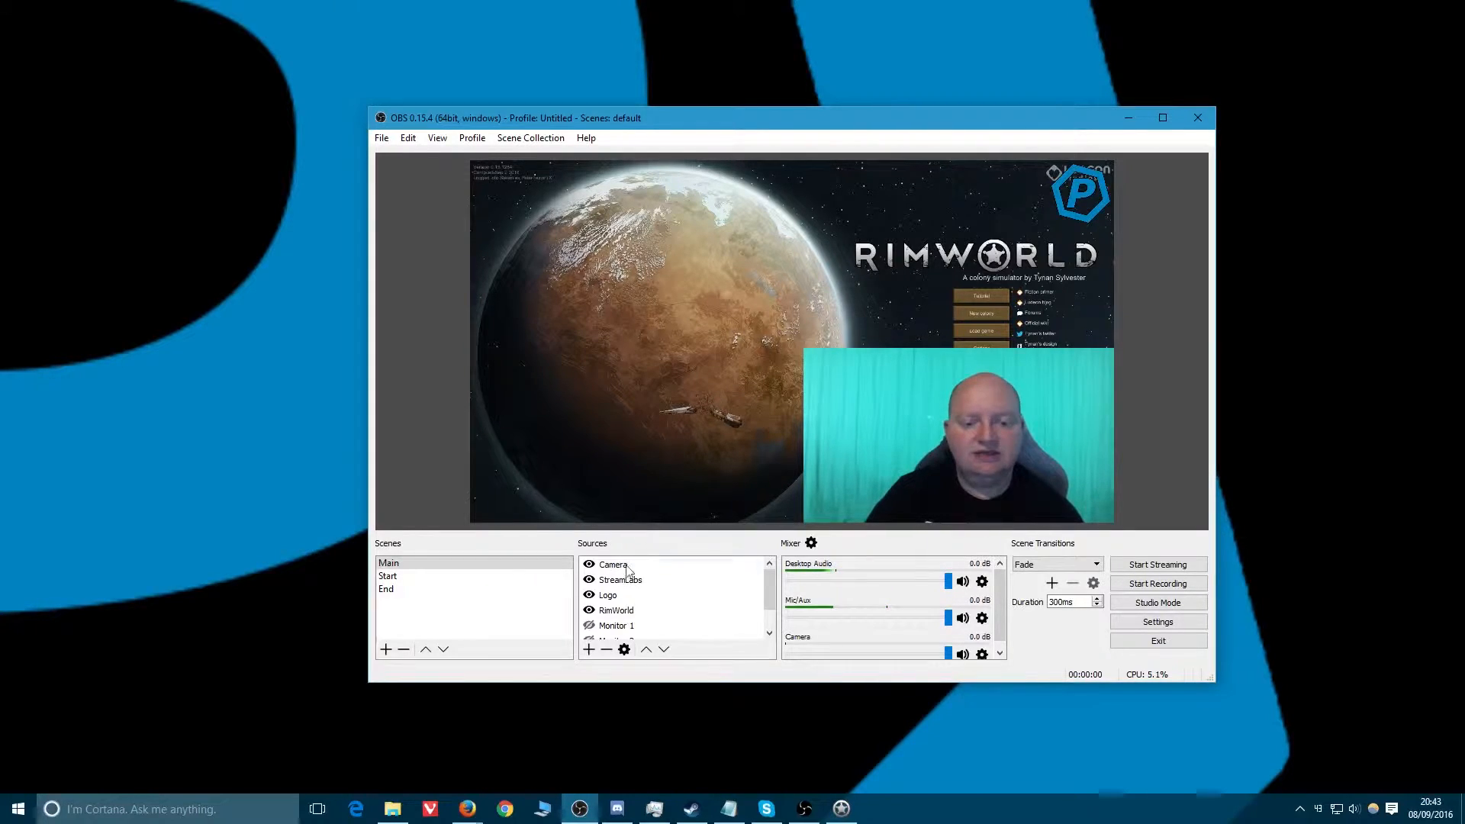
right_click(597, 579)
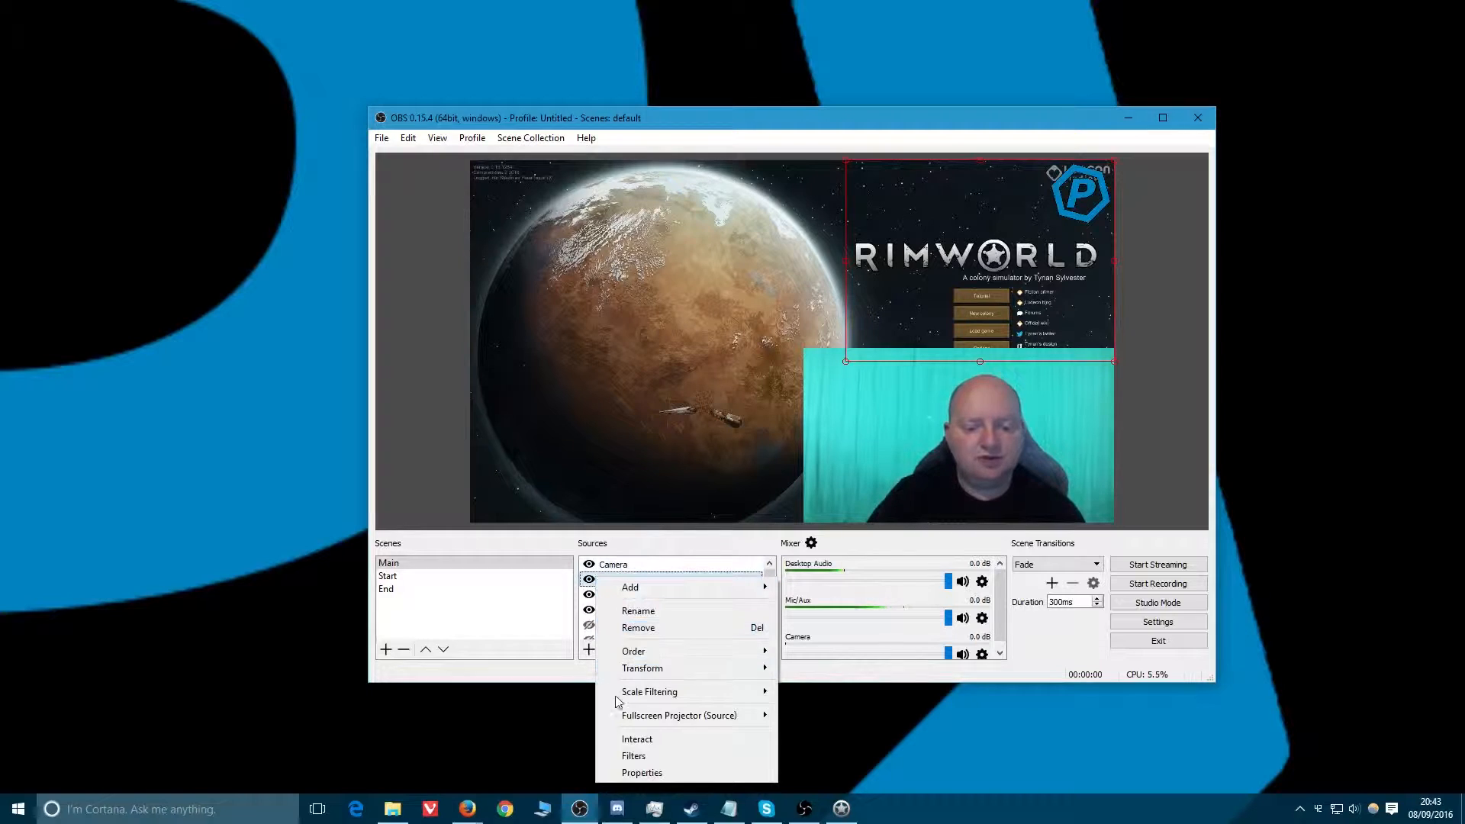
left_click(539, 637)
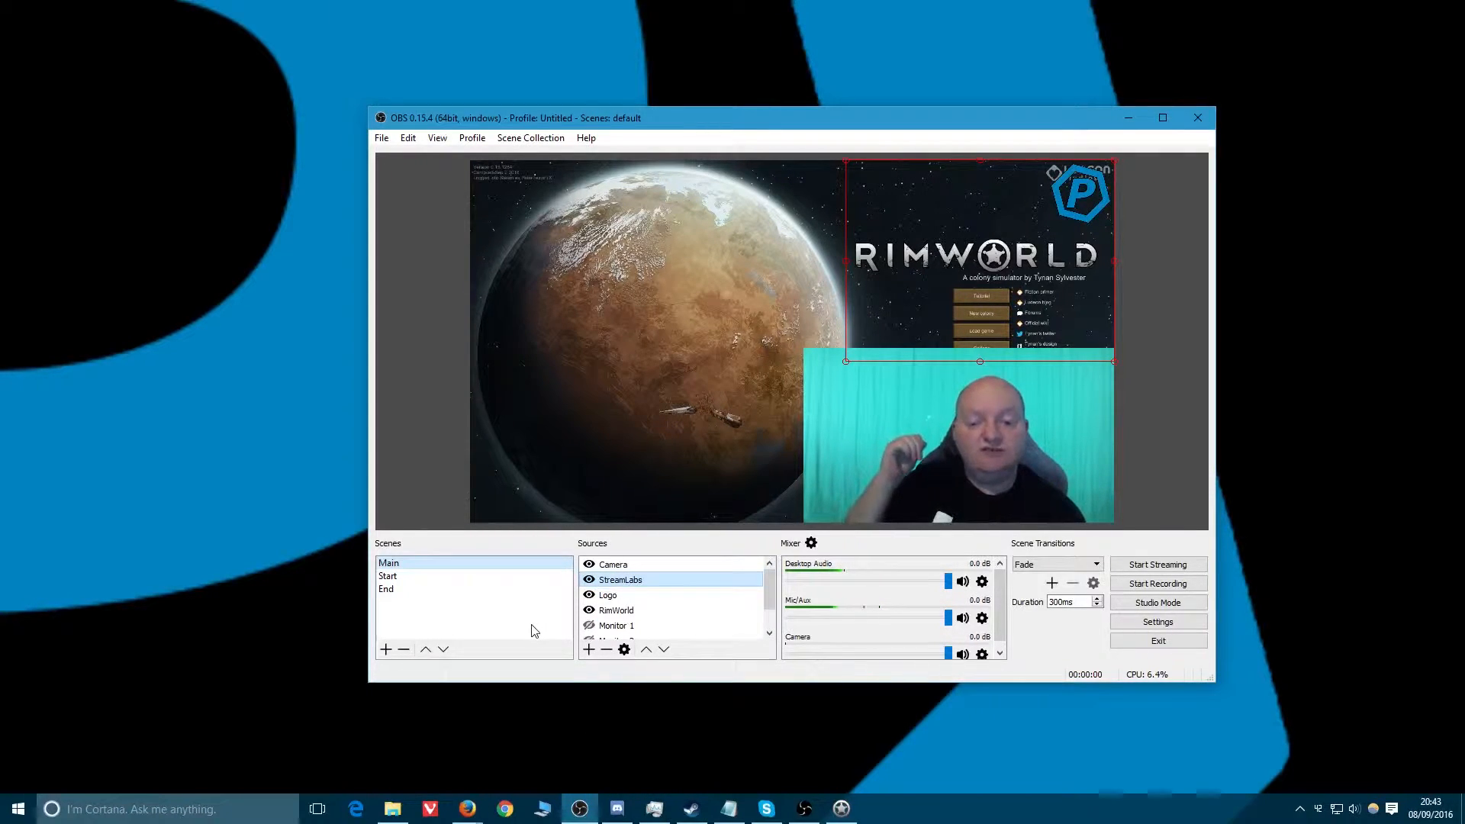